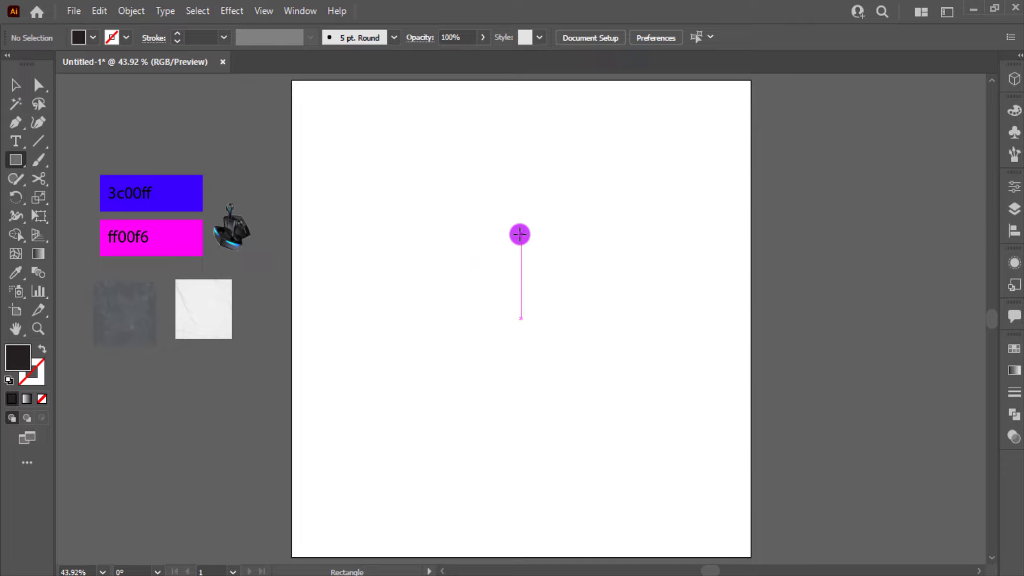
Create a 1000 px rectangle and align it horizontally and to the top of the artboard
click(520, 234)
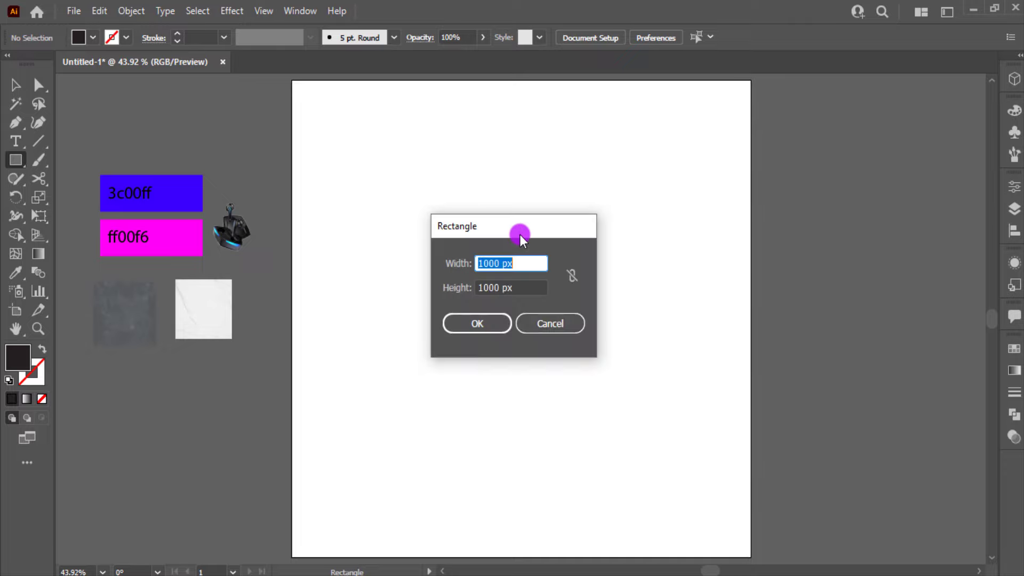
key(Return)
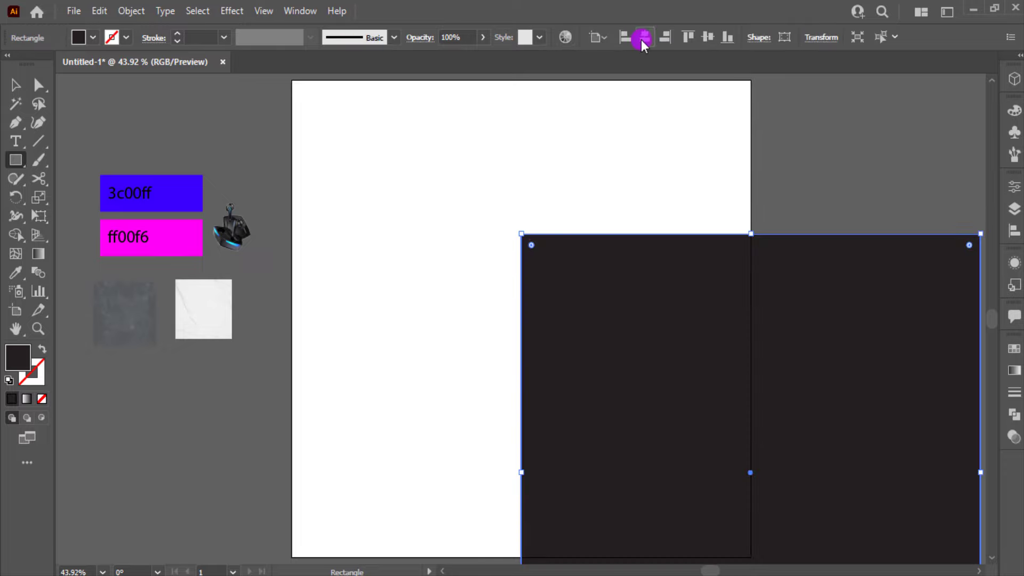
click(641, 39)
click(694, 39)
click(21, 85)
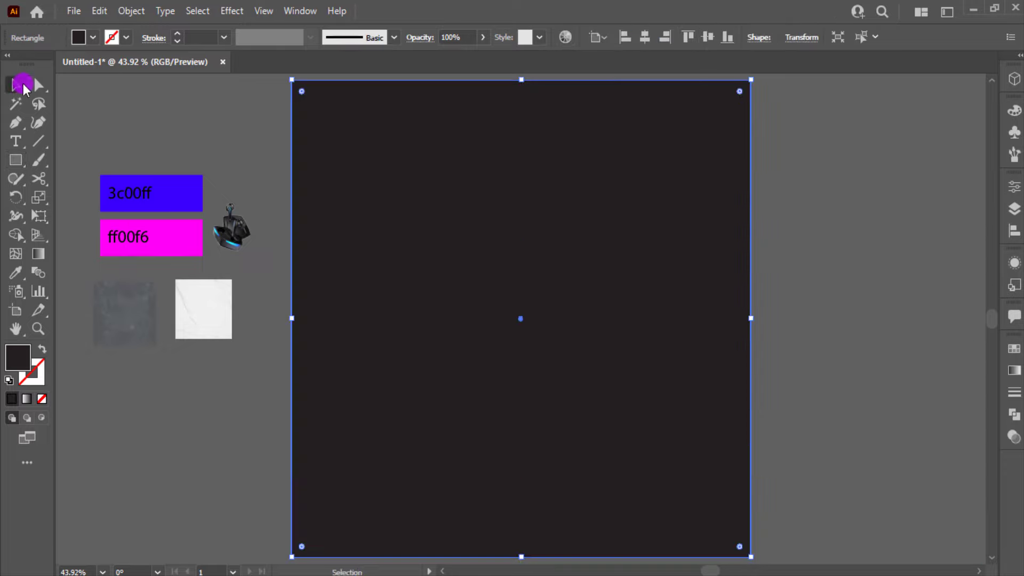
Fill the rectangle with a gradient using stops 3c00ff (left) and ff00f6 (right)
click(1016, 373)
click(847, 376)
click(837, 485)
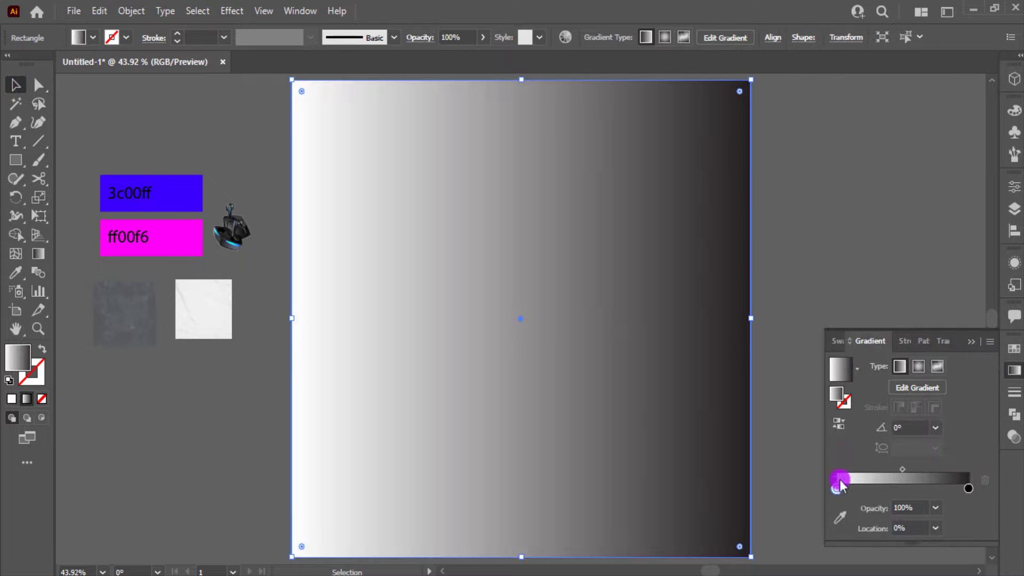
click(839, 511)
click(177, 191)
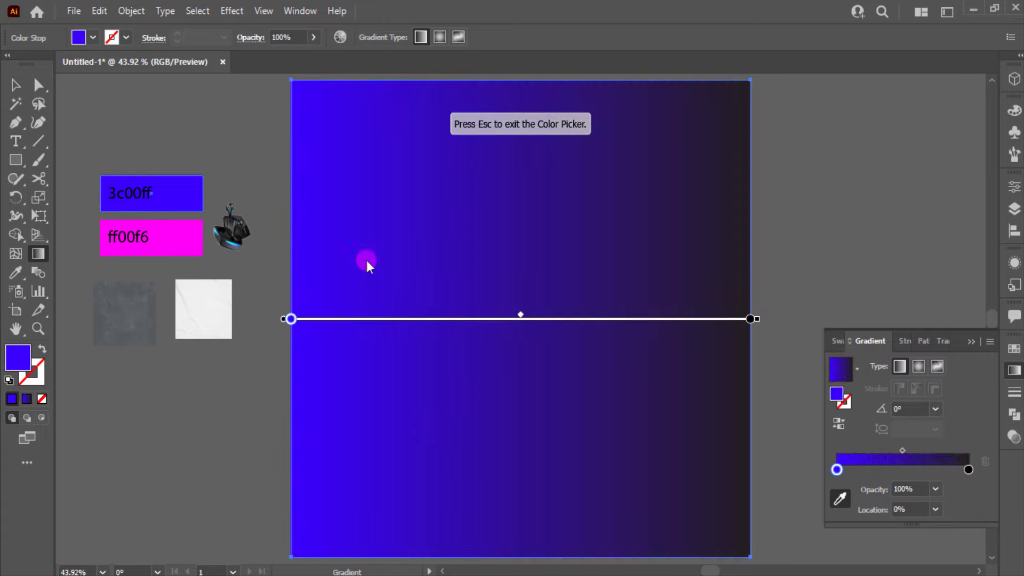
click(966, 469)
click(179, 234)
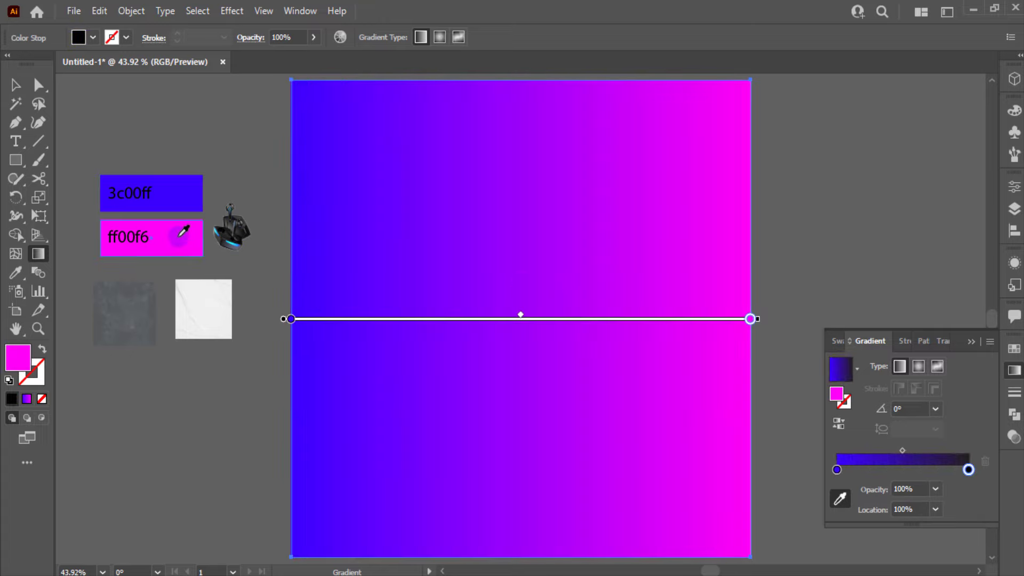
Run the gradient vertically, magenta ff00f6 at top fading to blue 3c00ff at bottom
click(967, 340)
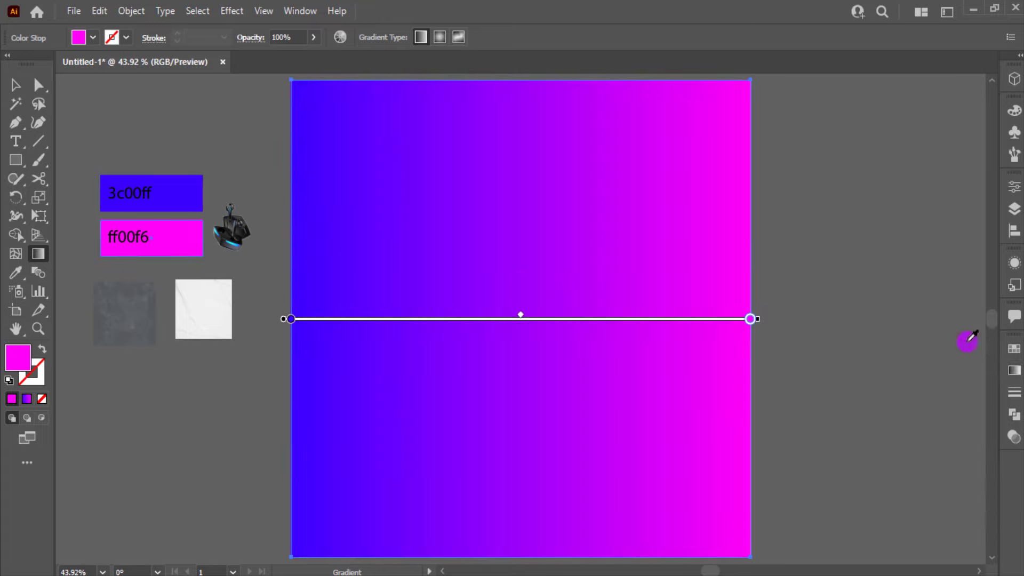
click(498, 204)
key(ctrl+z)
drag(498, 143, 502, 227)
drag(515, 397, 500, 184)
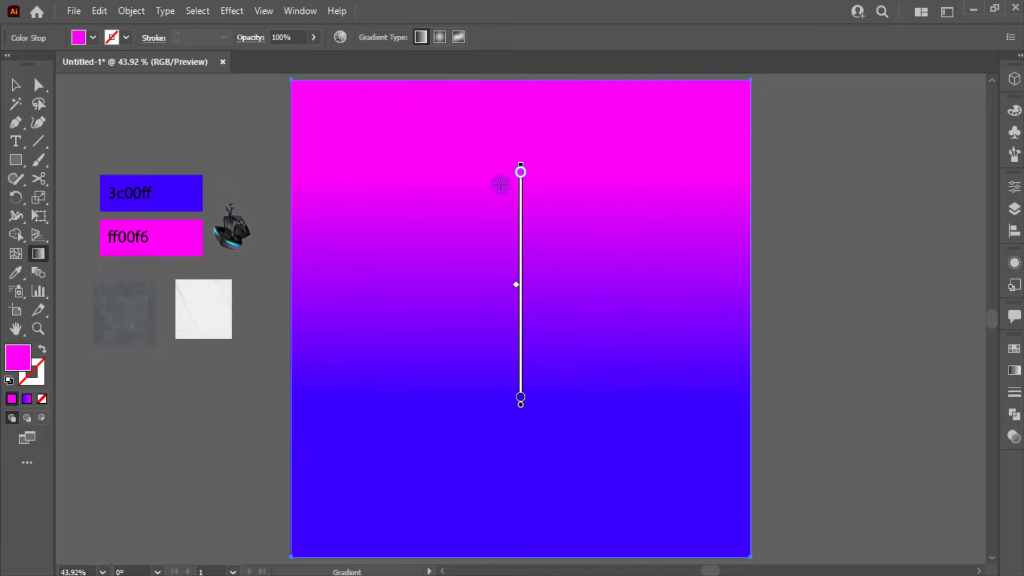
drag(531, 496, 531, 191)
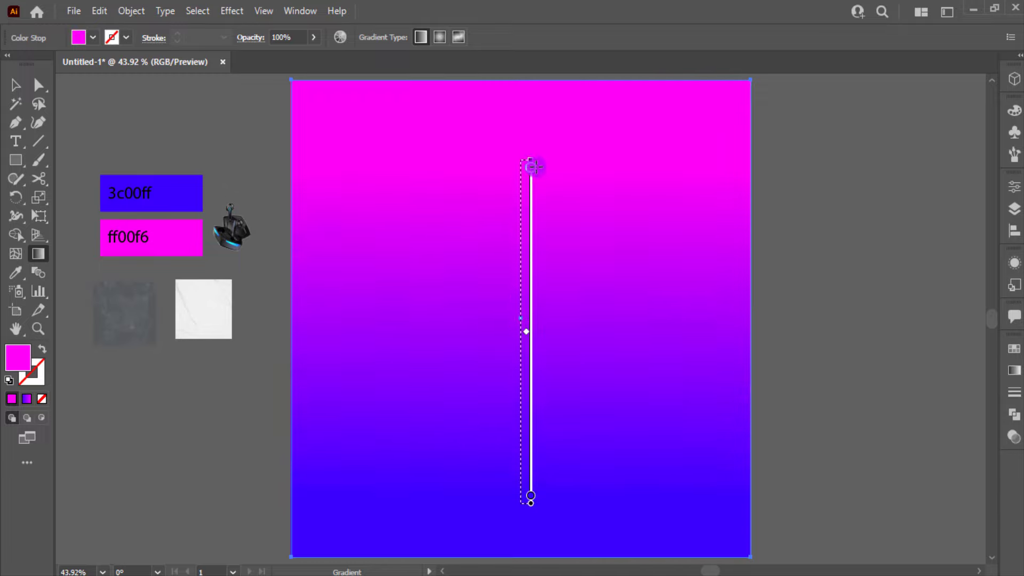
Bring the paper texture to front and stretch it over the whole artboard
key(v)
click(933, 240)
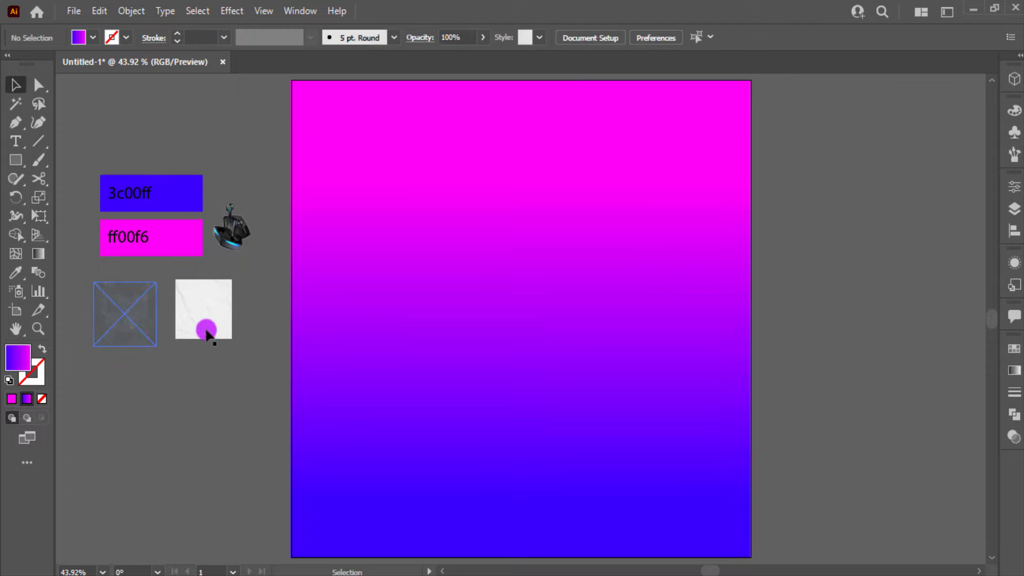
click(187, 331)
right_click(192, 329)
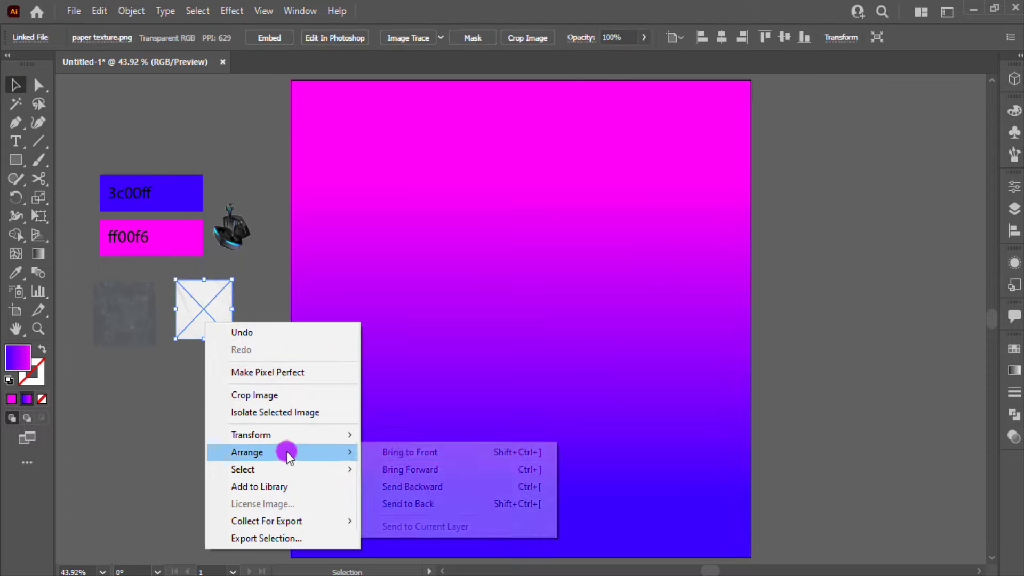
click(383, 440)
drag(225, 335, 339, 135)
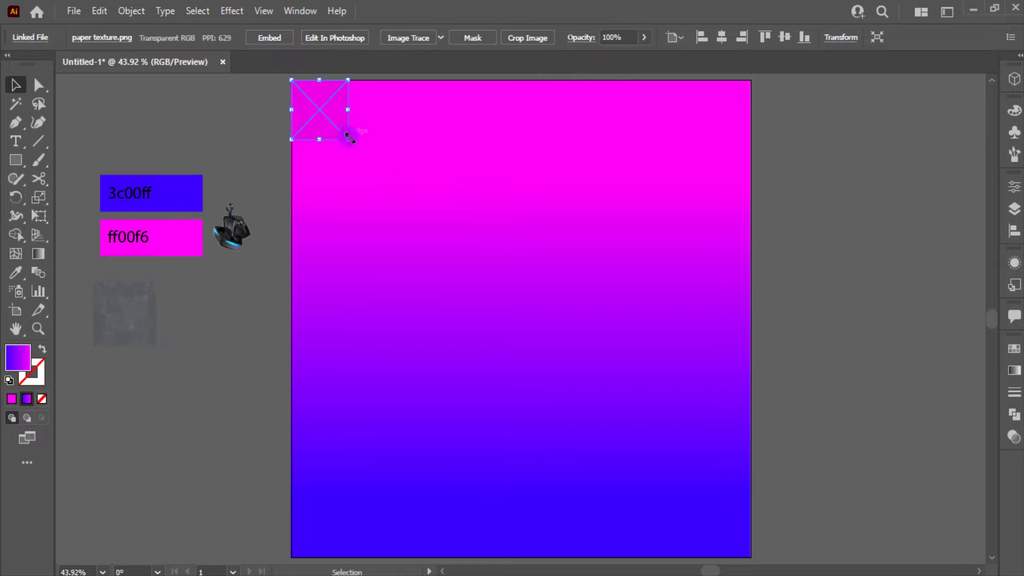
mouse_move(344, 138)
mouse_down()
mouse_move(609, 440)
mouse_move(751, 557)
mouse_up()
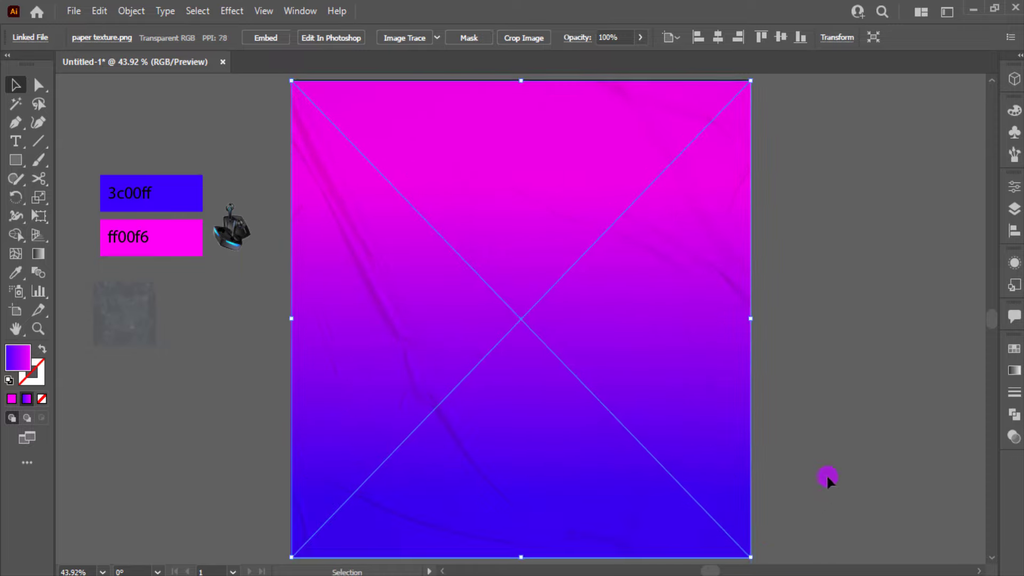
click(80, 384)
Add a 1000 × 1000 px rectangle snapped exactly onto the artboard
click(16, 159)
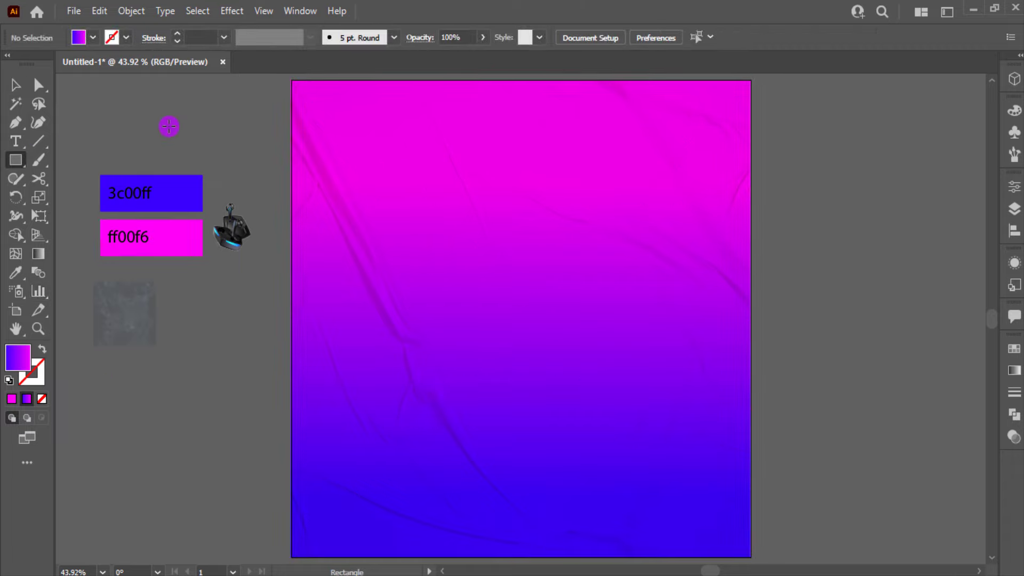
click(243, 179)
click(469, 326)
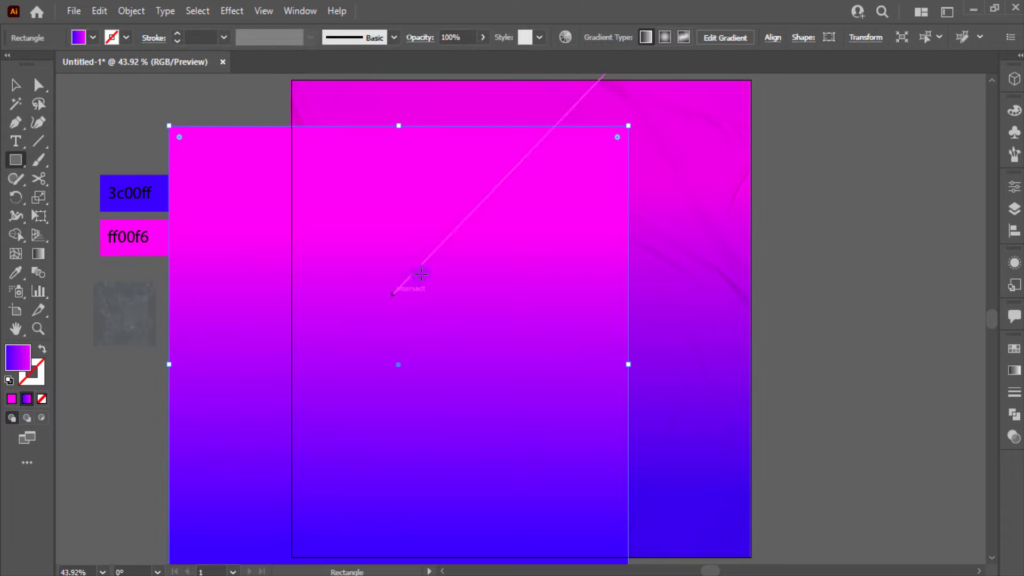
key(v)
drag(433, 268, 513, 239)
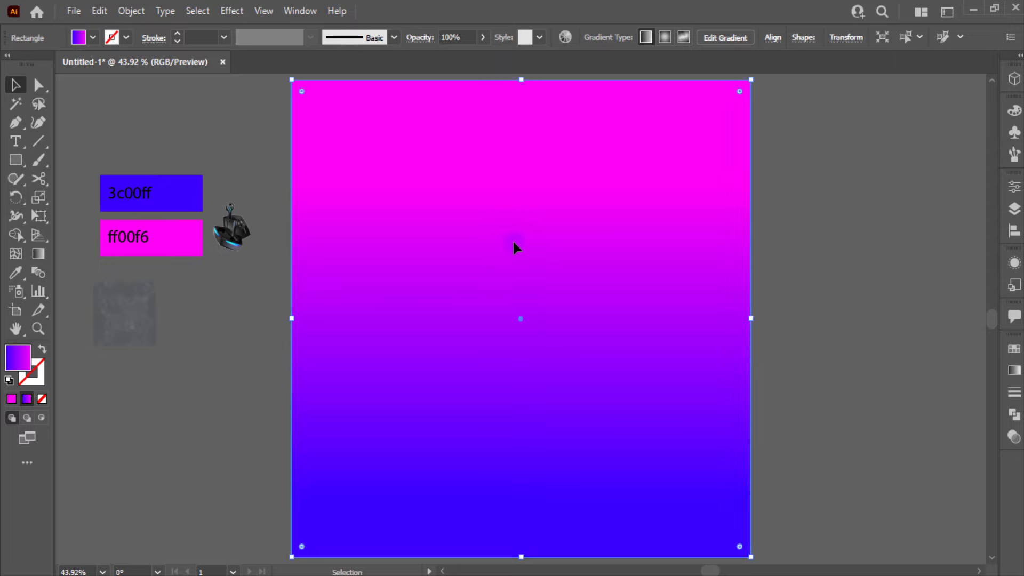
Fill the new rectangle with the White, Black gradient preset, right stop pure black
click(1014, 374)
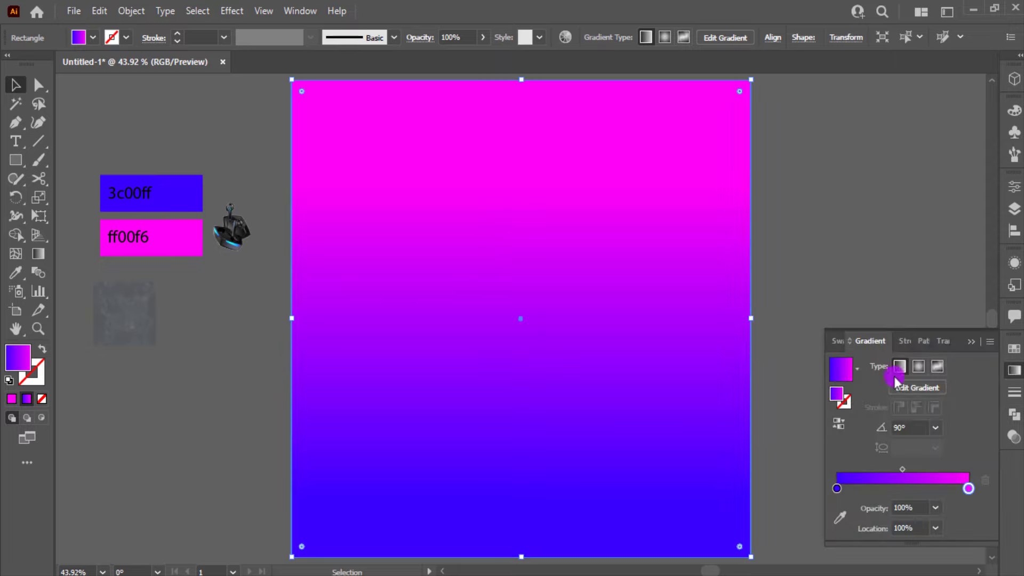
click(857, 369)
click(825, 412)
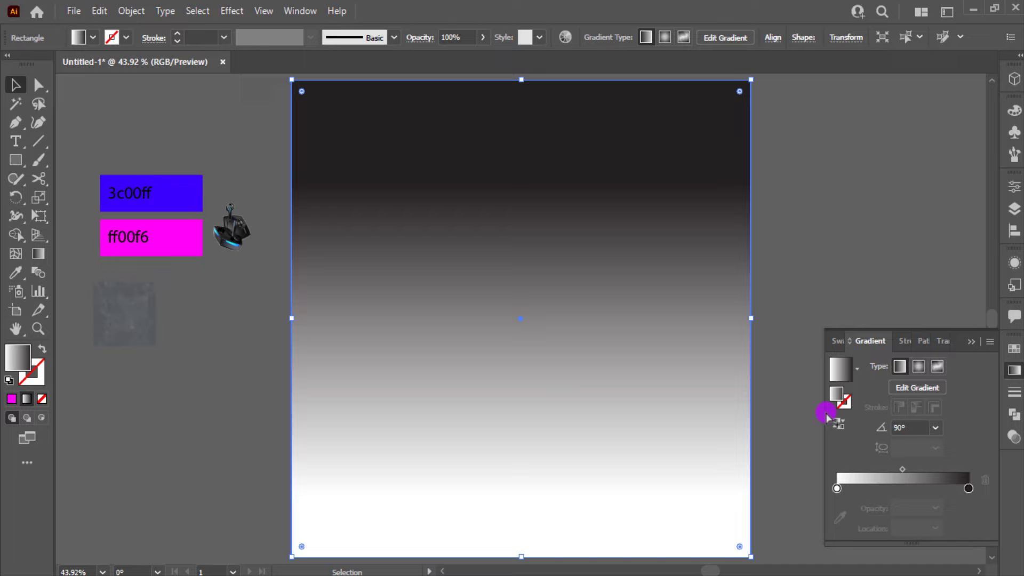
click(968, 490)
click(840, 523)
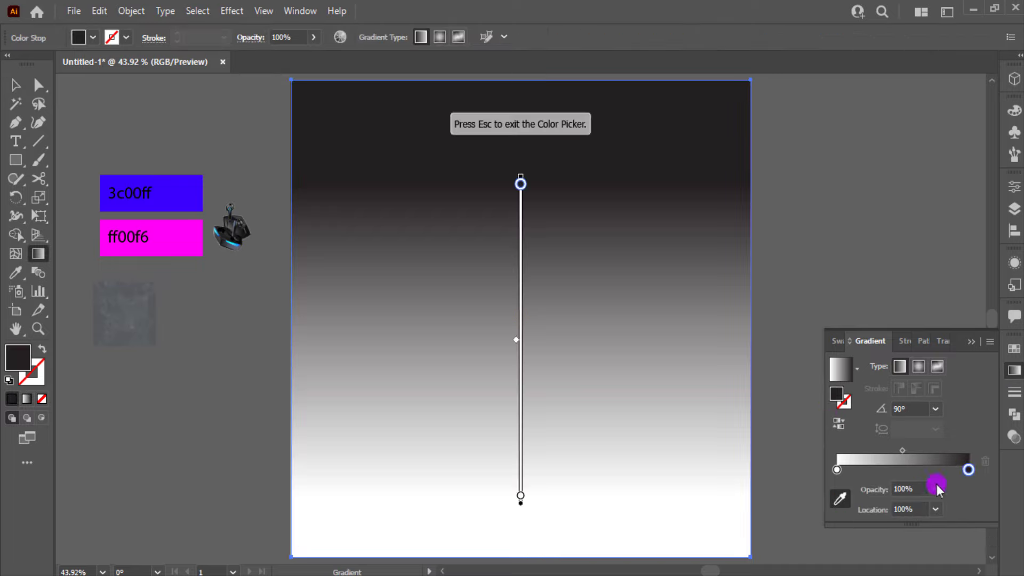
double_click(968, 470)
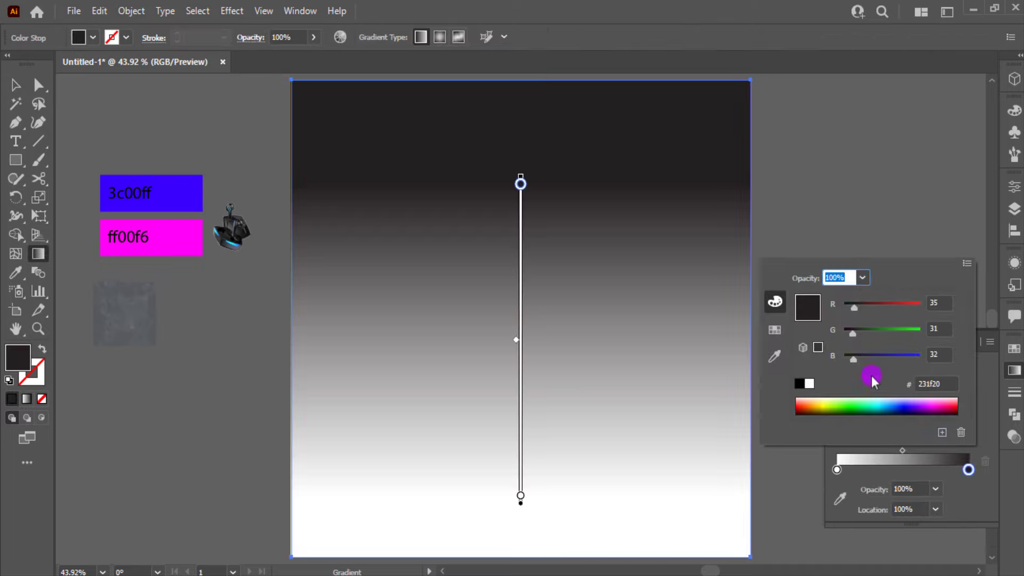
click(829, 349)
drag(841, 337, 839, 335)
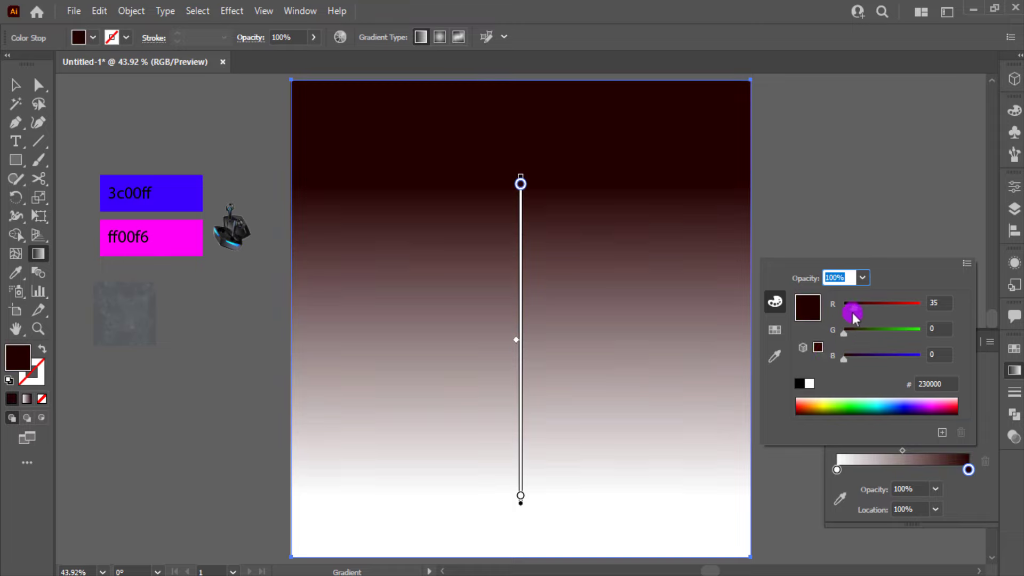
click(698, 35)
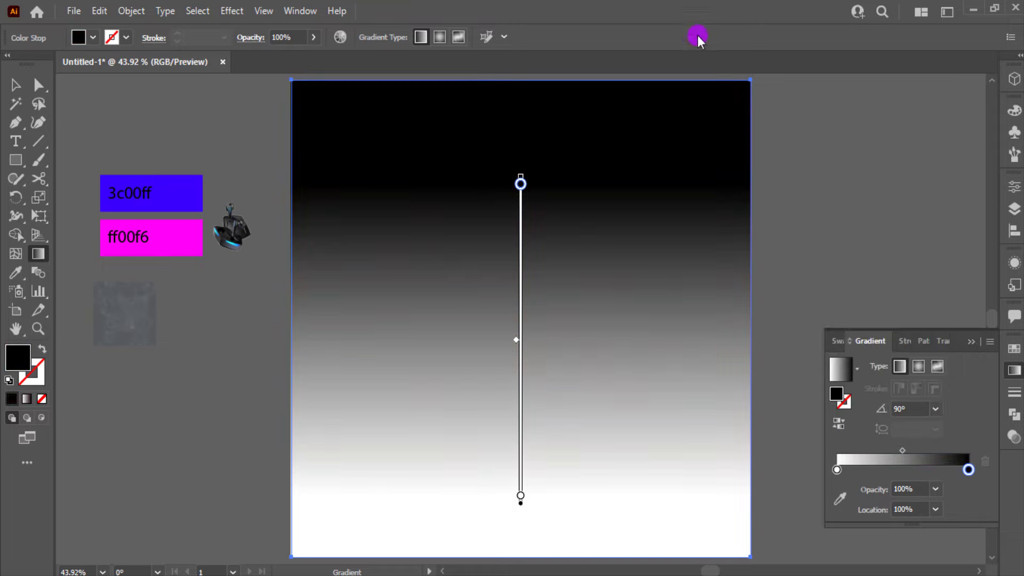
Run the gradient white at top to black at bottom and align the rectangle over the artboard
click(22, 83)
key(g)
drag(567, 192, 567, 422)
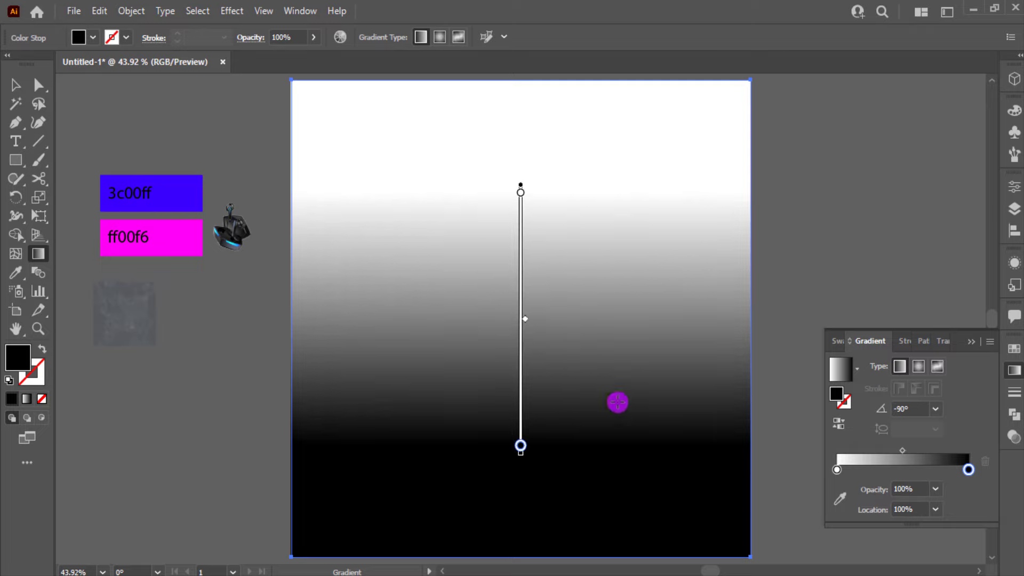
key(v)
drag(699, 281, 659, 281)
click(783, 280)
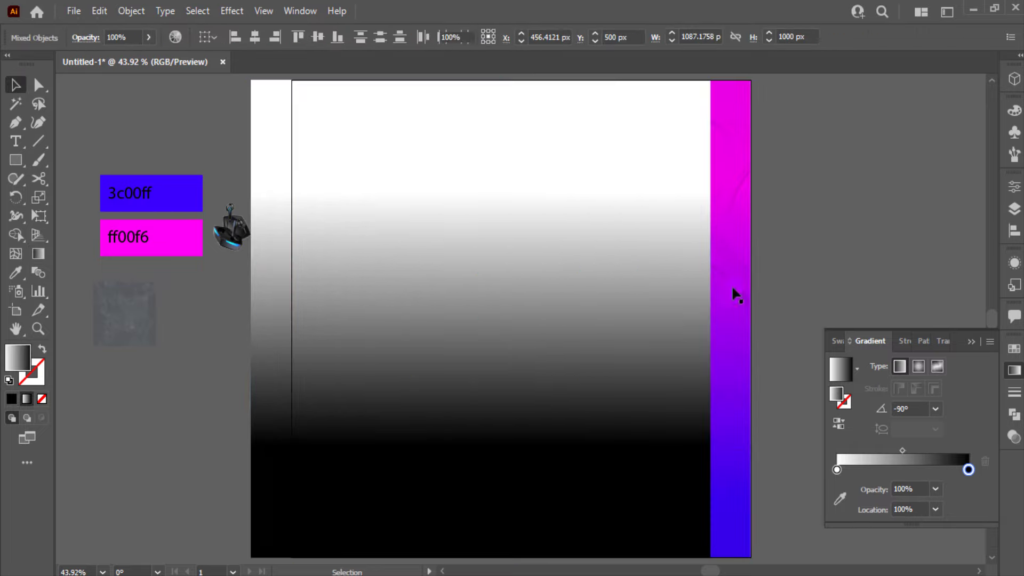
click(659, 293)
shift+click(730, 281)
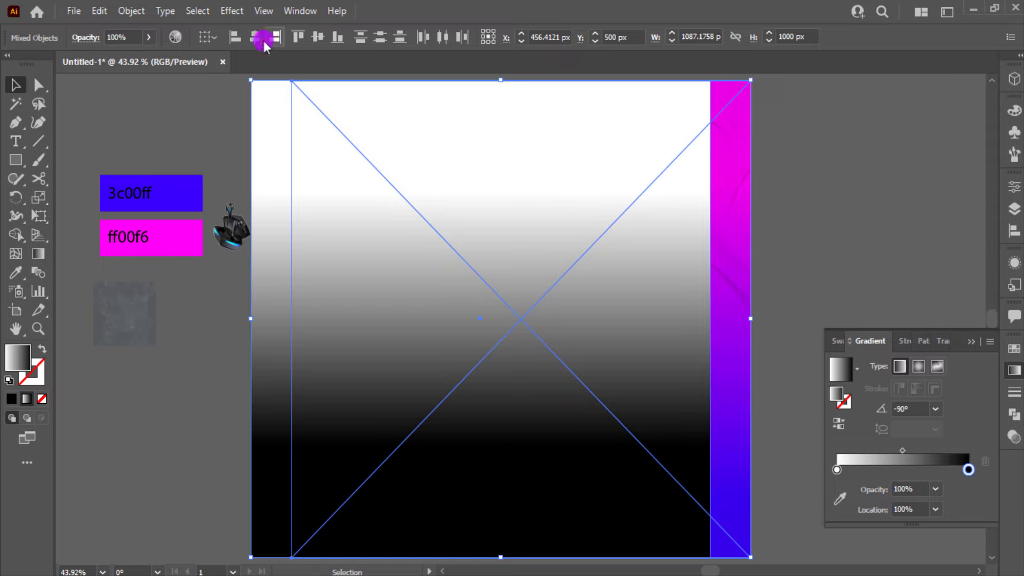
click(258, 37)
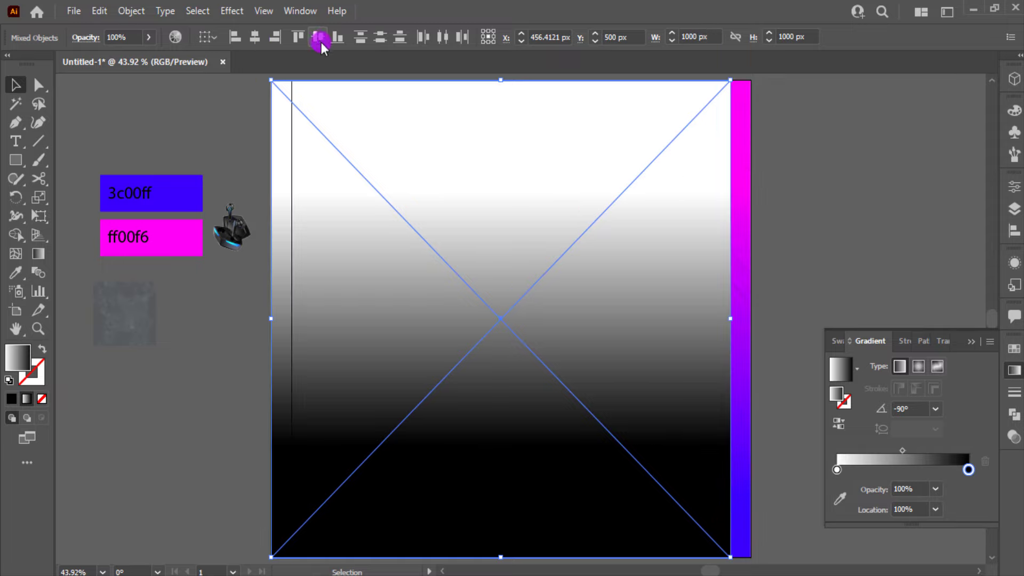
drag(558, 244, 579, 249)
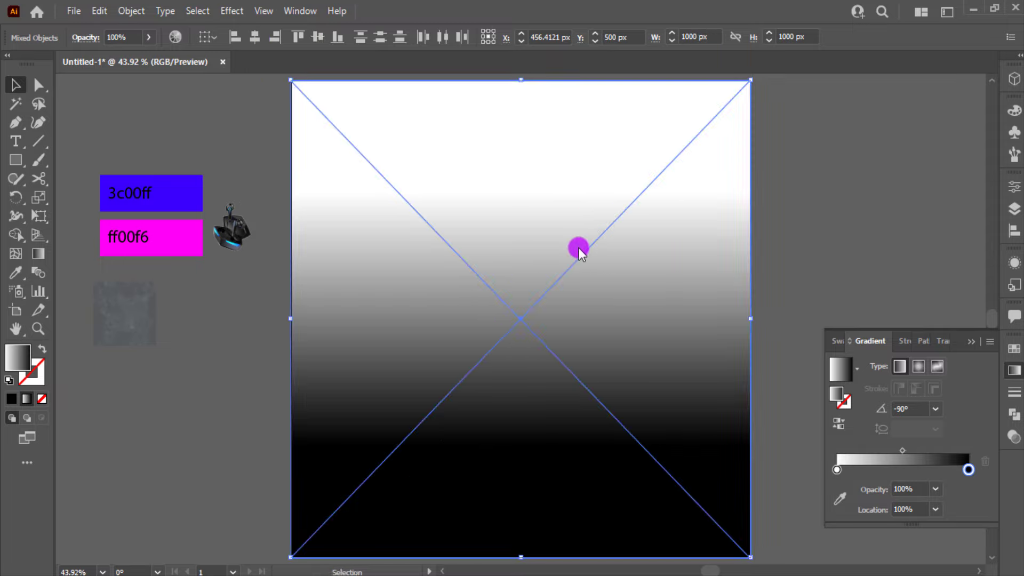
Make a clipping opacity mask from the gradient in the Transparency panel, then deselect
click(1014, 432)
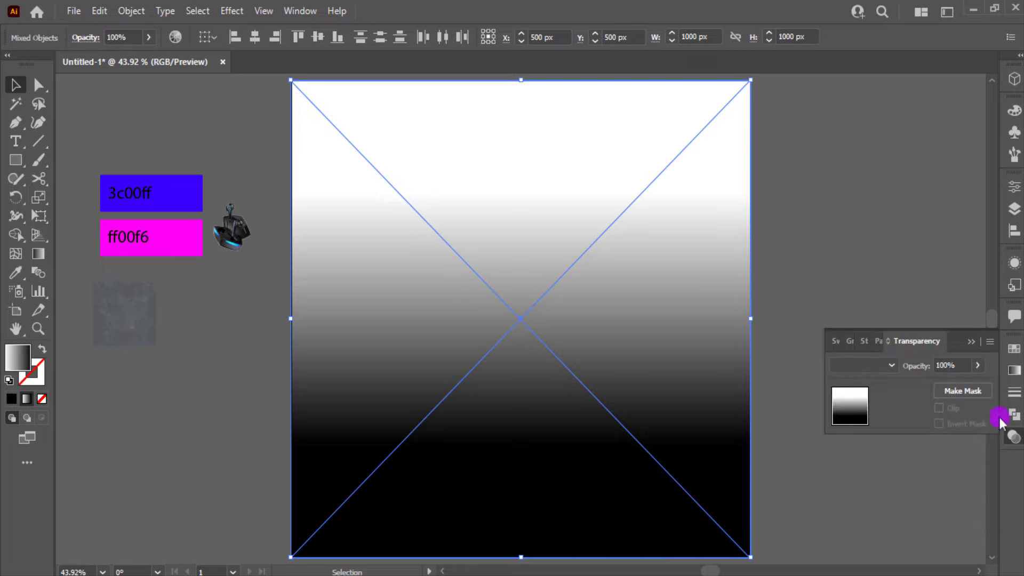
click(967, 395)
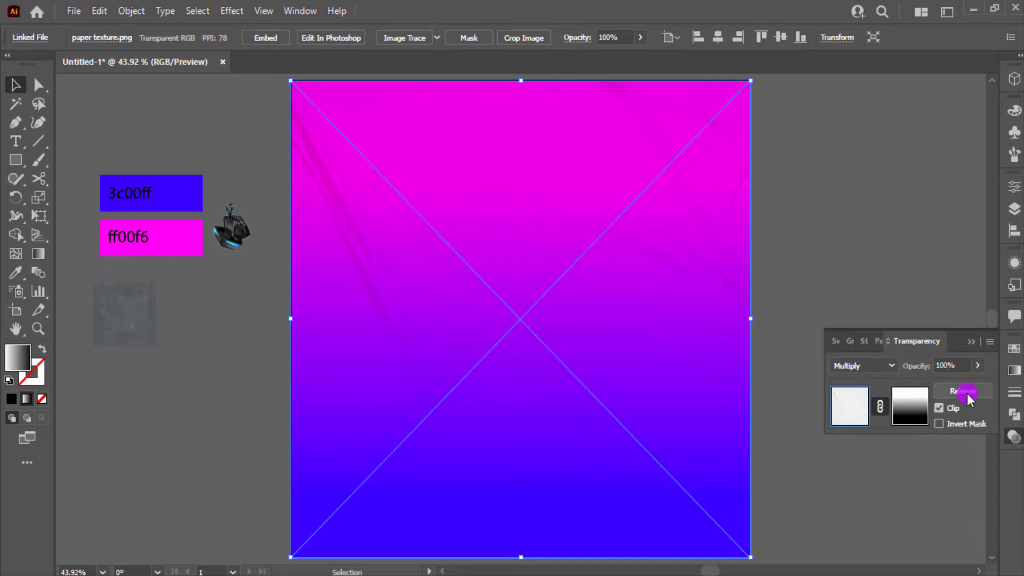
click(968, 341)
click(857, 331)
drag(858, 335, 637, 384)
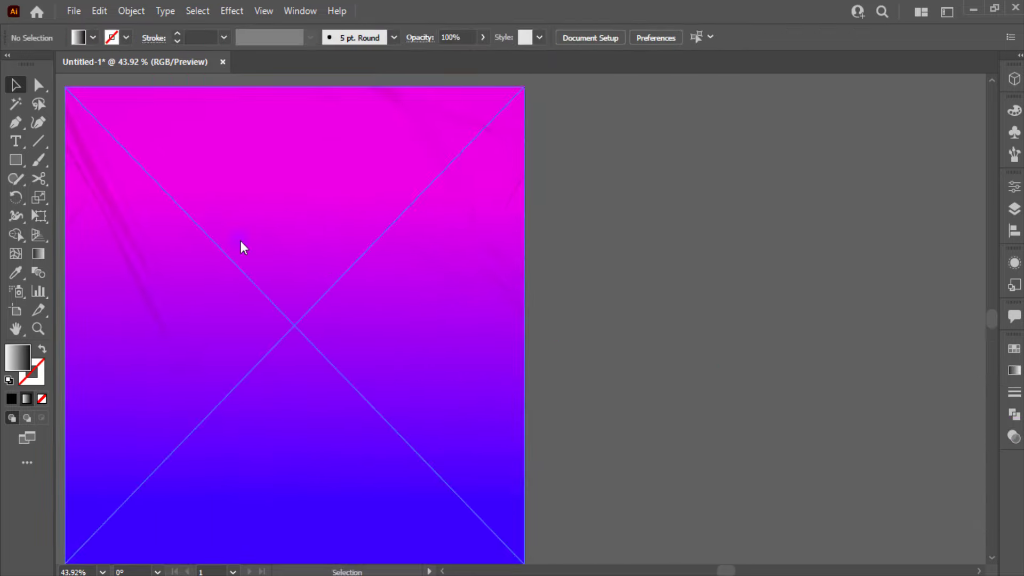
Draw a small white square beside the artboard with a black copy next to it
drag(635, 184, 649, 196)
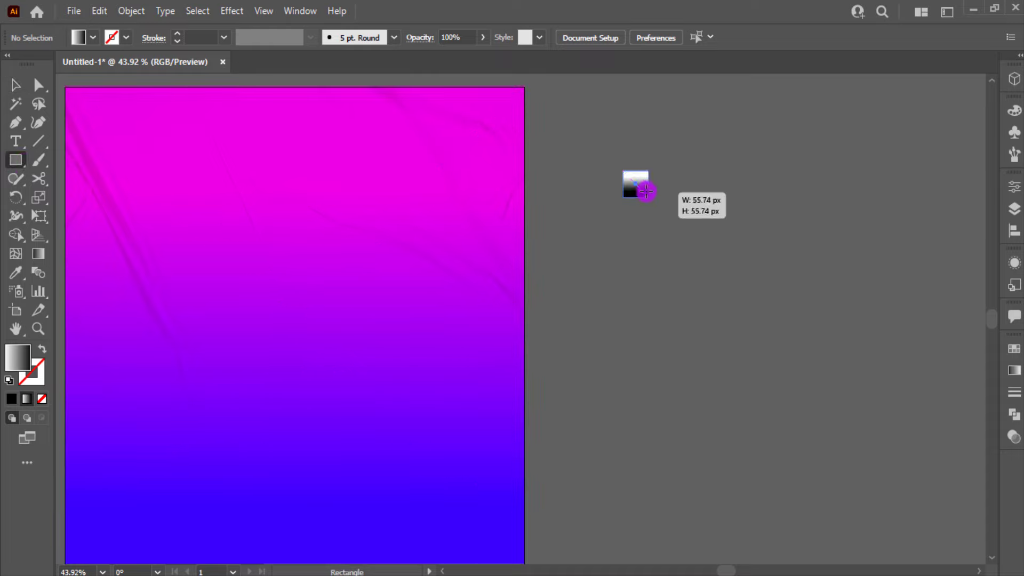
click(92, 38)
click(32, 64)
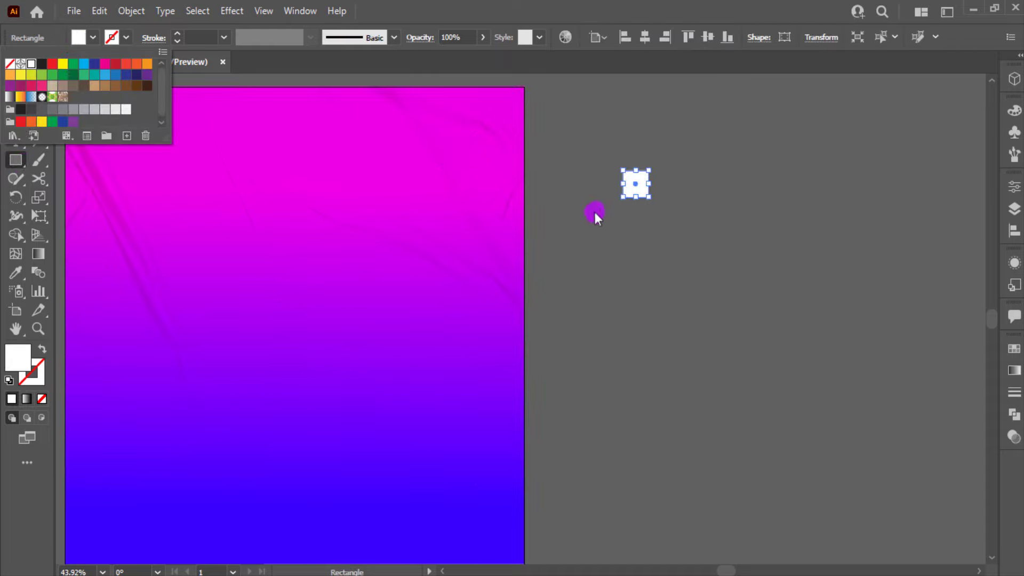
click(593, 209)
key(v)
drag(635, 183, 631, 180)
click(91, 38)
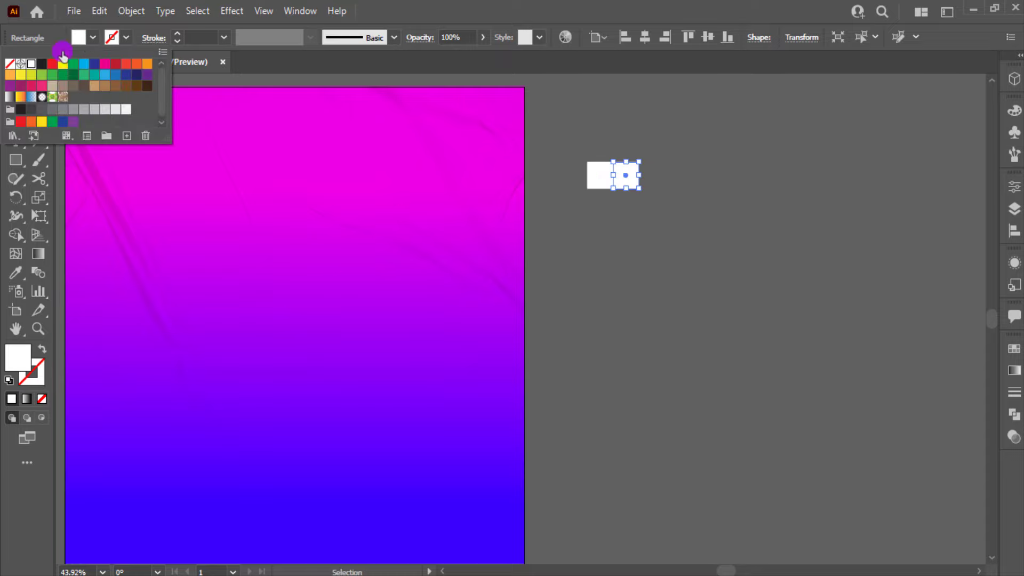
click(42, 64)
click(431, 193)
Repeat the white-black pair to the right with Ctrl+D into a long strip
scroll(586, 176, right, 4)
shift+click(402, 193)
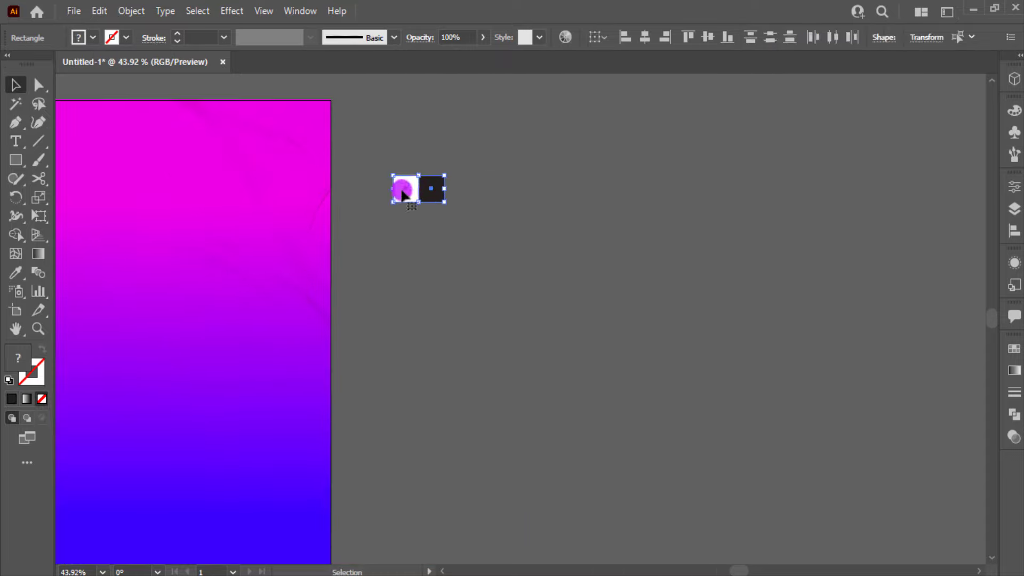
drag(413, 189, 462, 192)
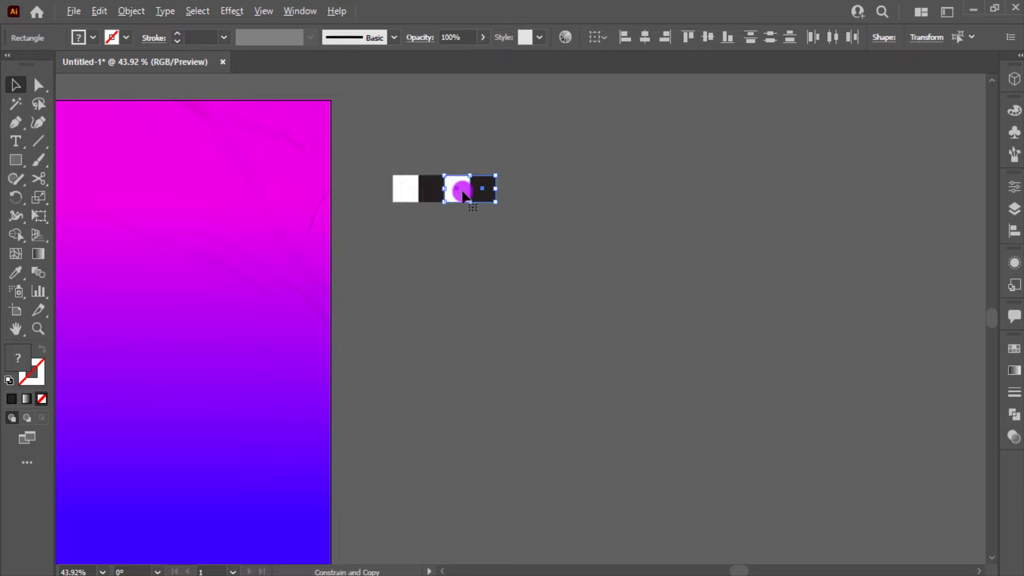
key(ctrl+d)
key(ctrl+d)
key(ctrl+d)
key(ctrl+d)
key(ctrl+d)
key(ctrl+d)
key(ctrl+d)
key(ctrl+d)
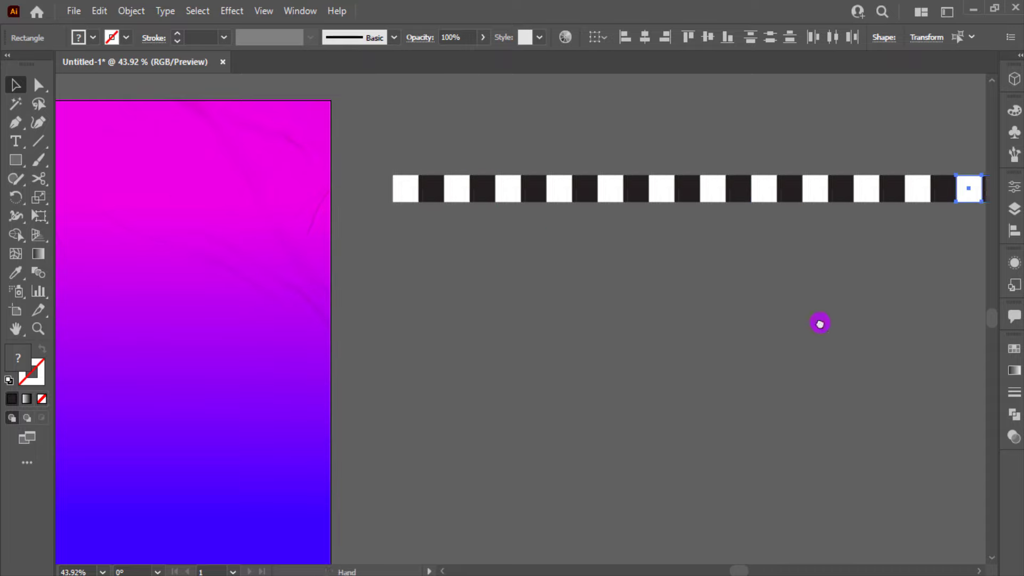
drag(818, 323, 602, 321)
key(ctrl+d)
key(ctrl+d)
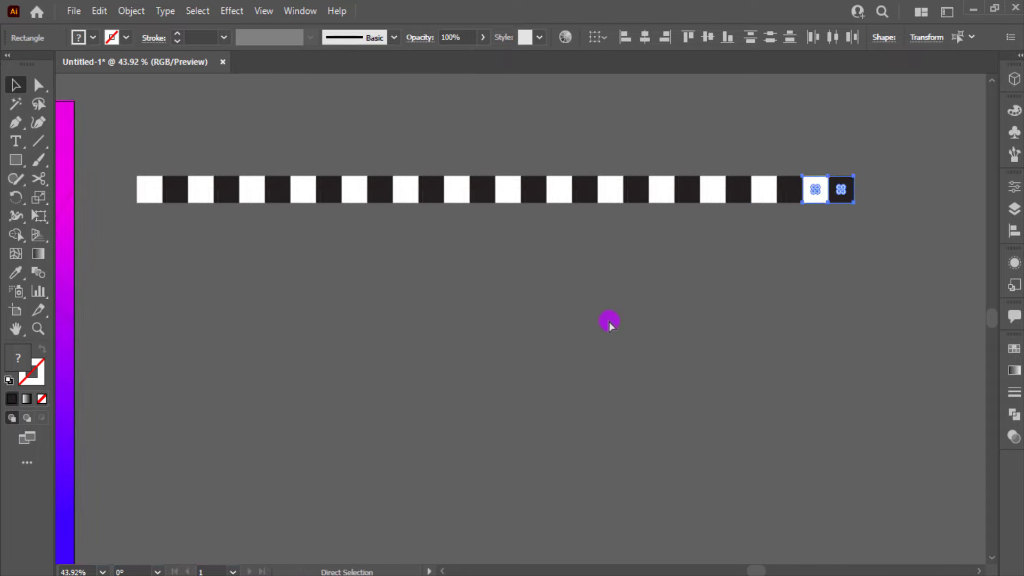
Copy the strip one square down-left and move its leftmost square to the right end
key(ctrl+a)
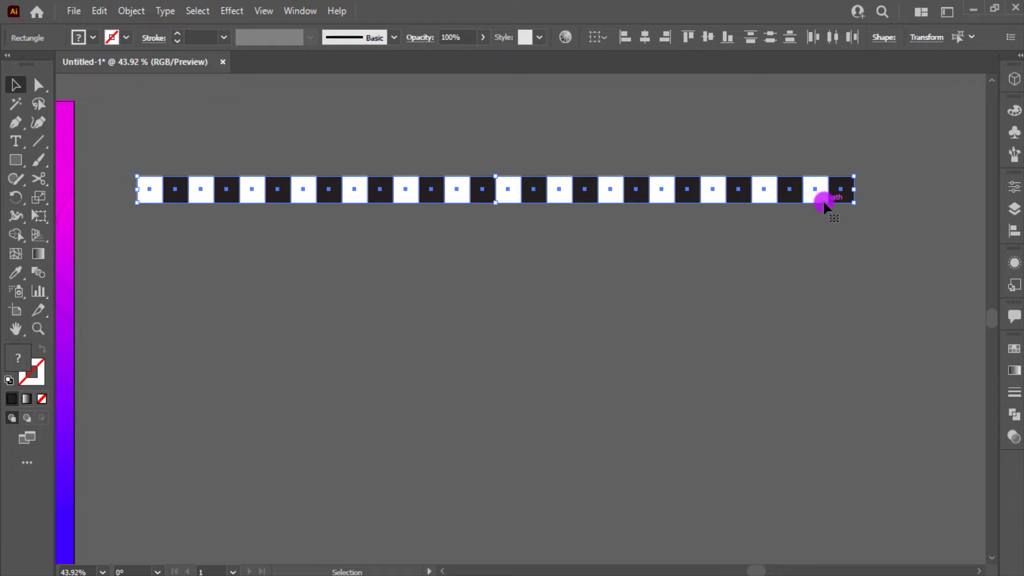
drag(824, 206, 795, 233)
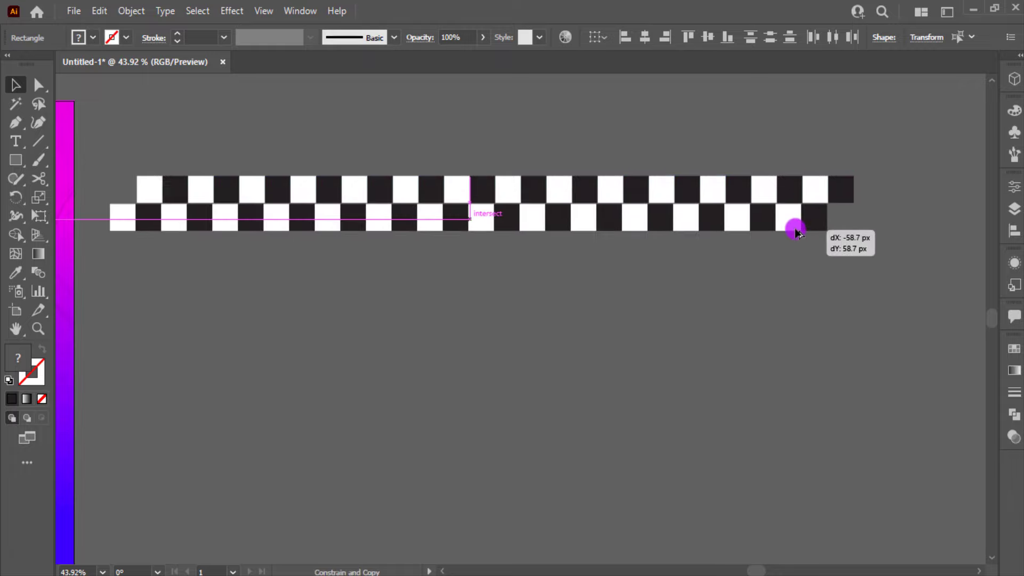
click(773, 246)
mouse_move(124, 213)
mouse_down()
mouse_move(839, 227)
mouse_move(844, 213)
mouse_up()
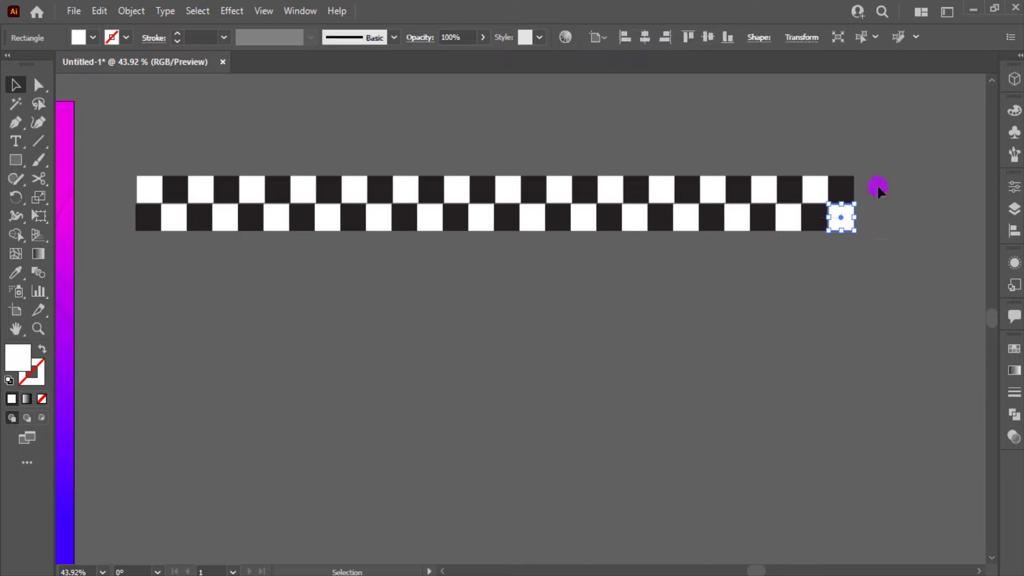
Copy the whole checker strip down and one square left
click(878, 189)
key(ctrl+a)
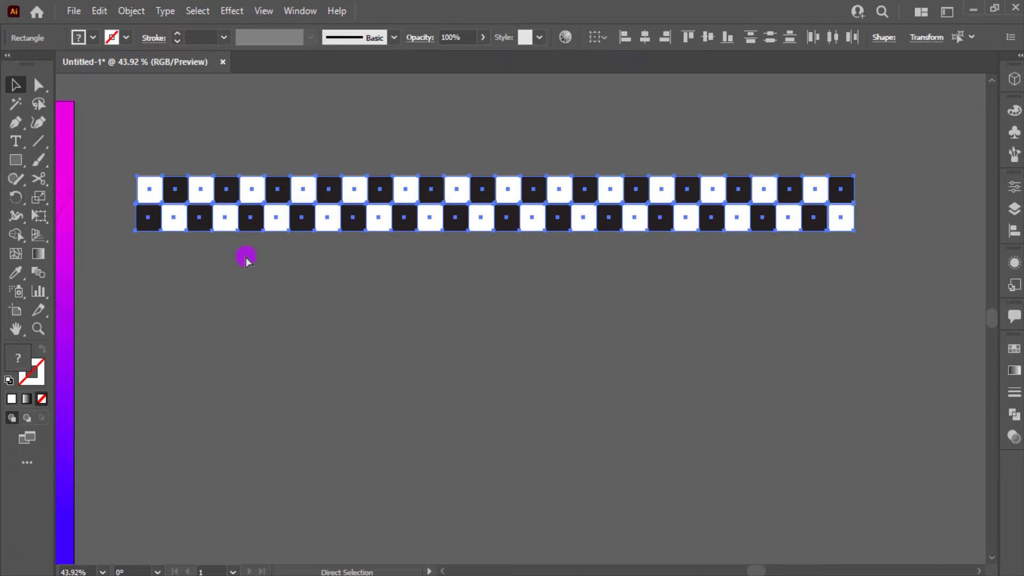
scroll(354, 232, up, 4)
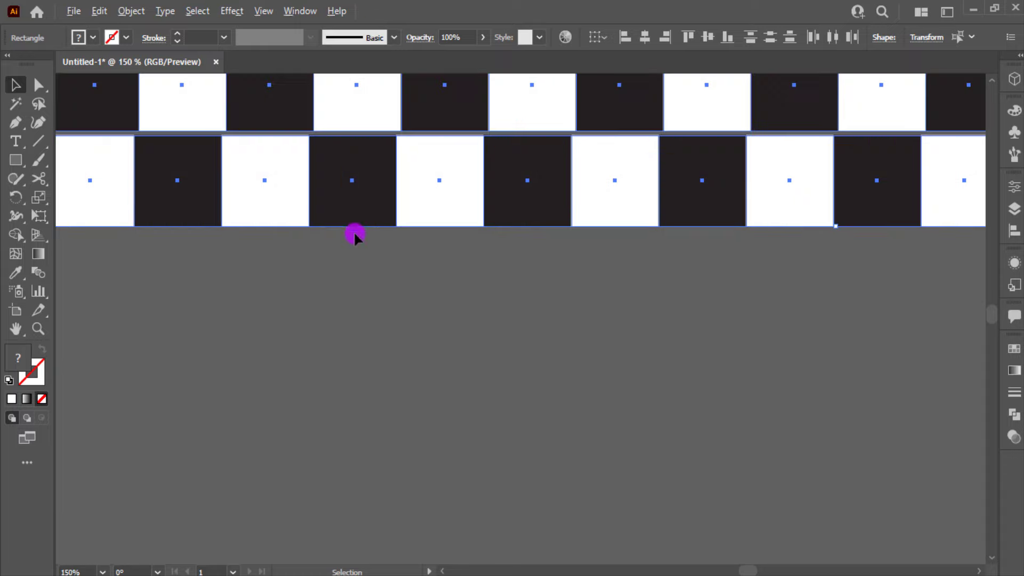
scroll(426, 276, down, 5)
click(427, 276)
key(ctrl+a)
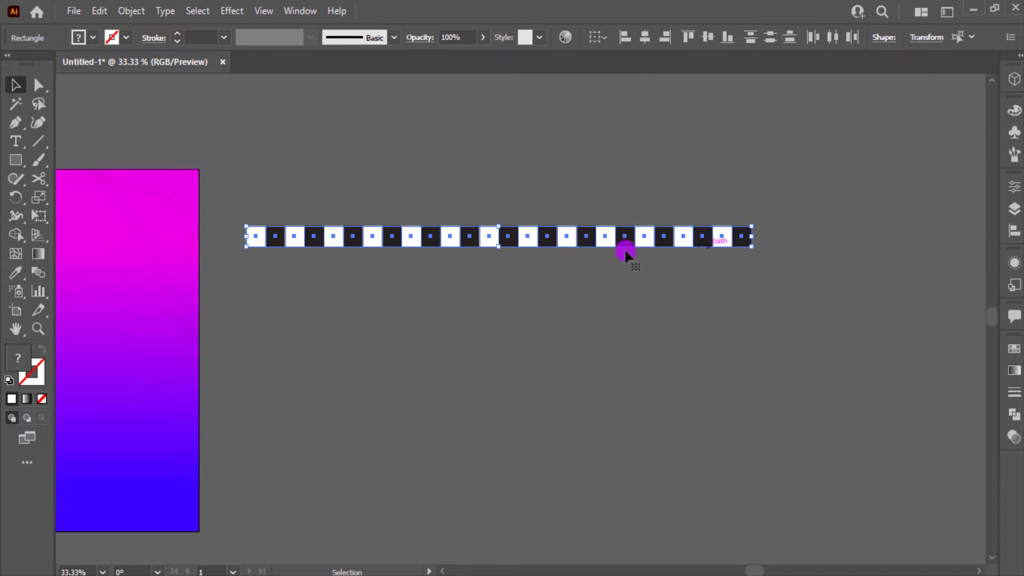
mouse_move(719, 240)
mouse_down()
mouse_move(697, 262)
mouse_move(720, 260)
mouse_up()
Move a stray square to the end of its row to close the gap
scroll(697, 261, up, 5)
scroll(698, 261, up, 4)
scroll(697, 272, up, 2)
scroll(697, 267, down, 4)
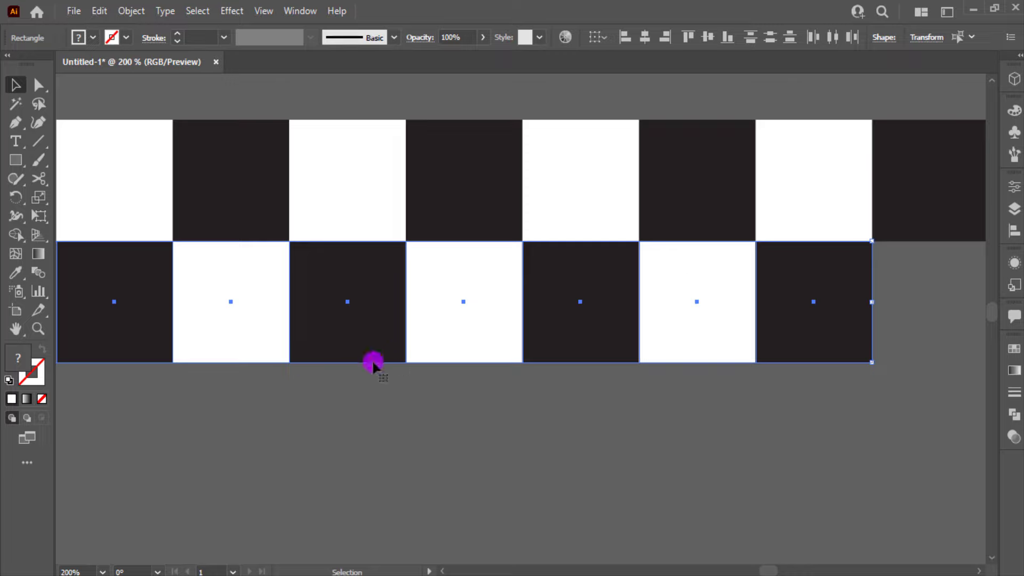
scroll(374, 365, down, 5)
click(542, 375)
drag(503, 335, 887, 359)
mouse_move(829, 393)
mouse_down()
mouse_move(336, 433)
mouse_move(584, 394)
mouse_move(575, 385)
mouse_up()
Duplicate the two-row checker strip straight down beneath itself
scroll(487, 407, down, 2)
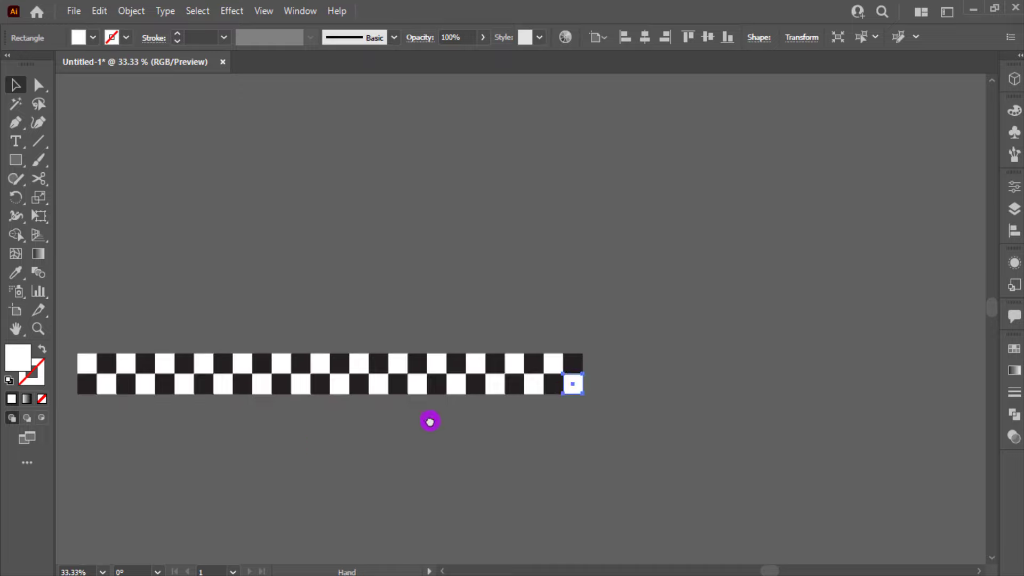
scroll(430, 421, left, 3)
key(ctrl+a)
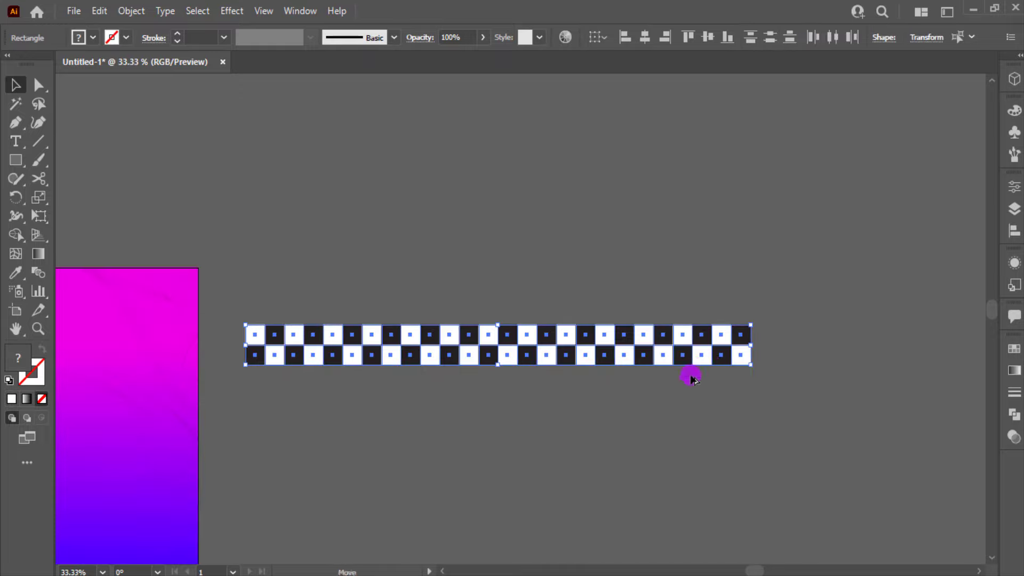
mouse_move(691, 368)
mouse_down()
mouse_move(697, 410)
mouse_move(696, 400)
mouse_up()
Repeat the downward copy twice with Ctrl+D to fill a square checkerboard, then group it
scroll(695, 398, down, 2)
scroll(695, 399, down, 2)
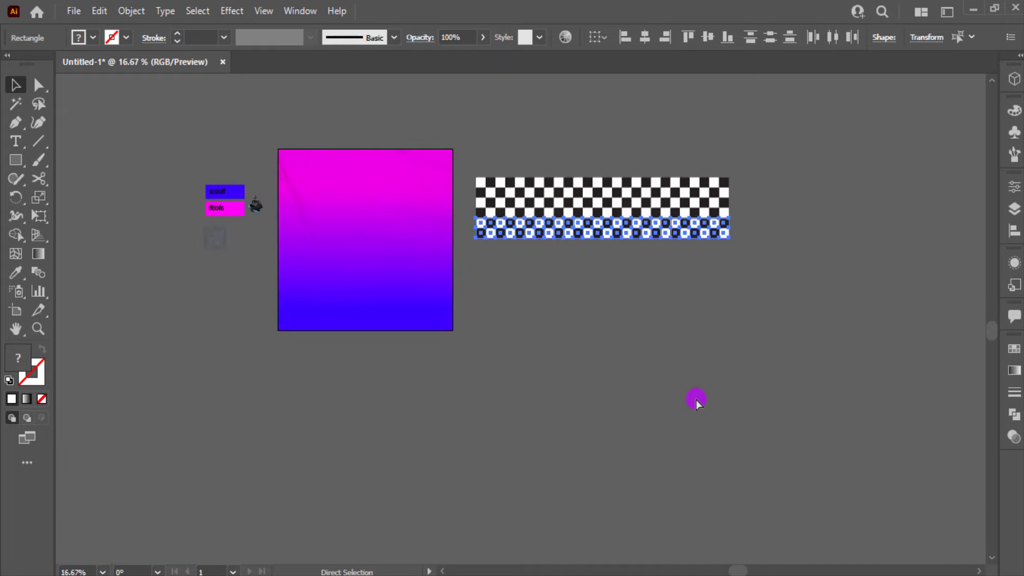
key(ctrl+d)
key(ctrl+d)
key(ctrl+d)
key(ctrl+d)
key(ctrl+d)
key(ctrl+d)
key(ctrl+d)
key(ctrl+d)
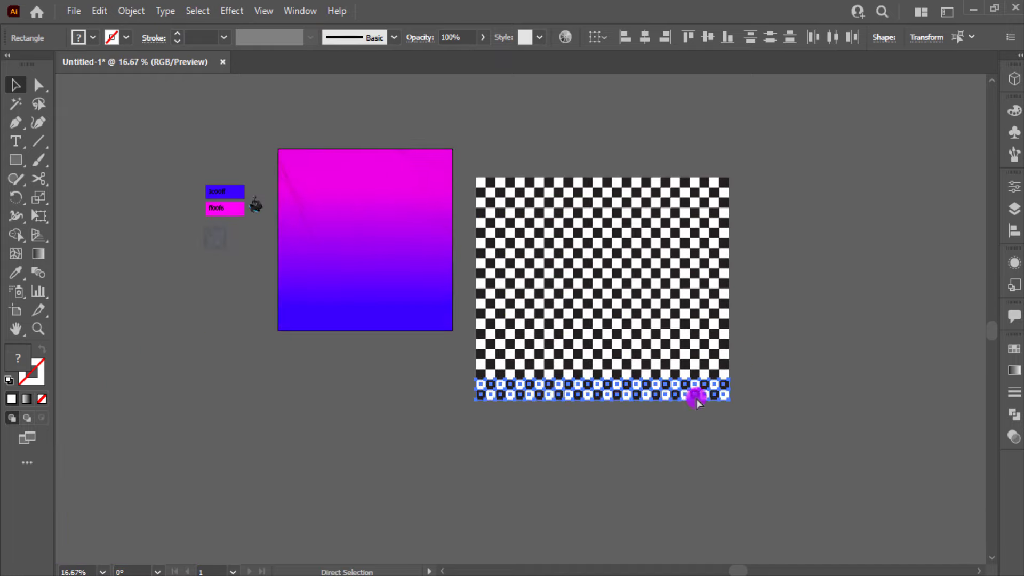
key(ctrl+d)
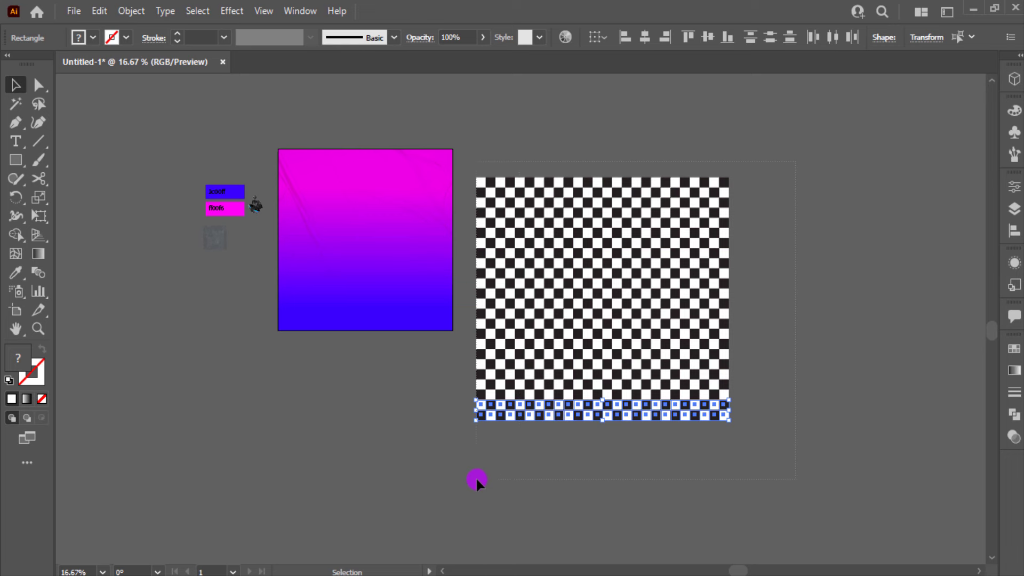
key(ctrl+a)
key(a)
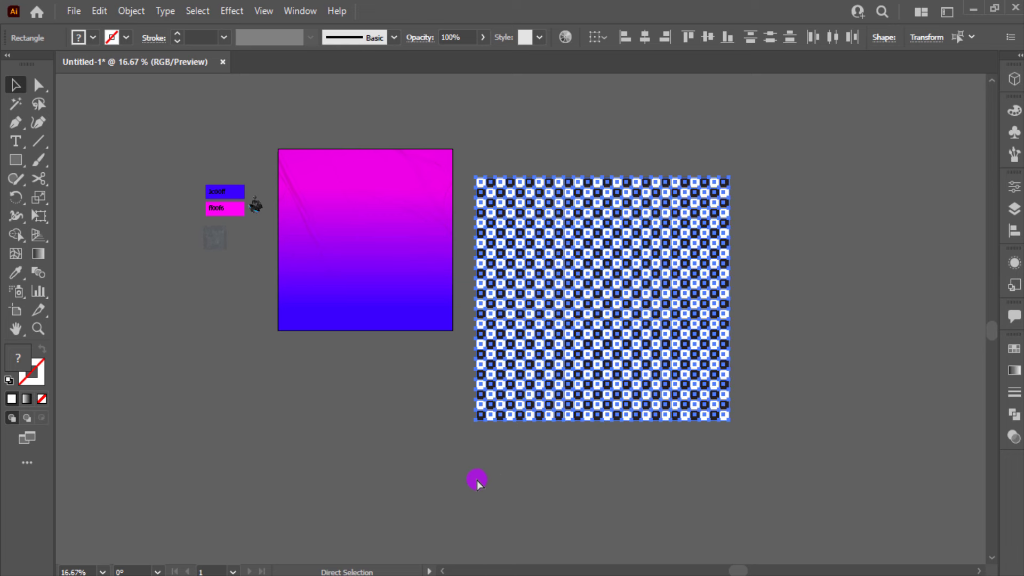
key(v)
Perspective-distort the checkerboard, pinching the top edge and squashing it into a flat floor
click(35, 219)
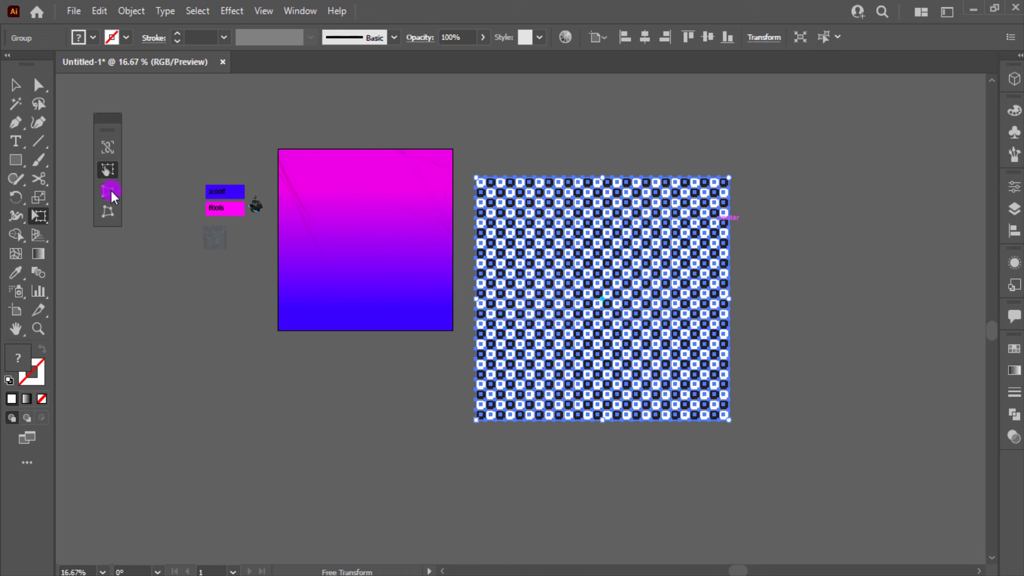
click(110, 190)
drag(728, 179, 636, 177)
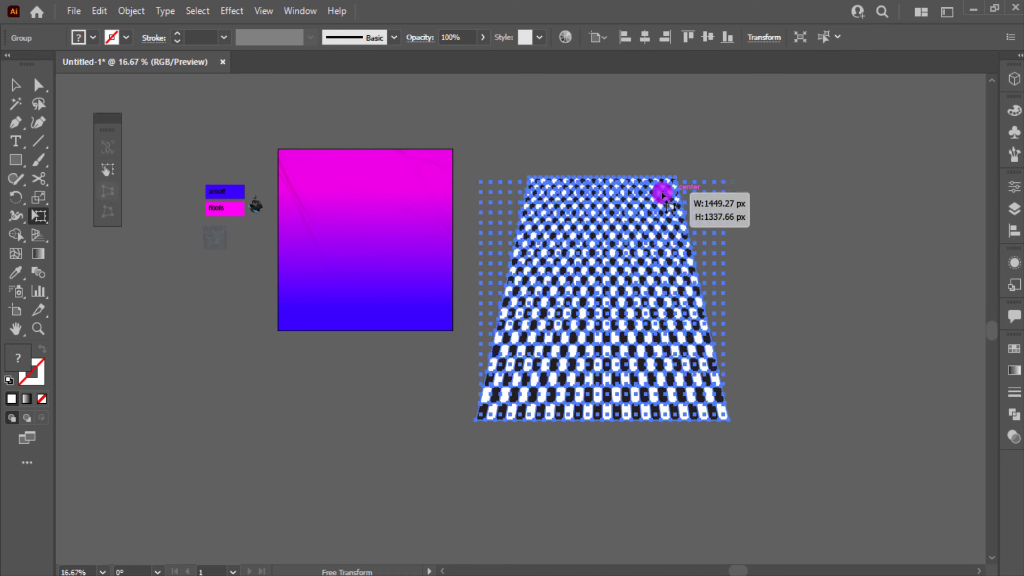
click(11, 87)
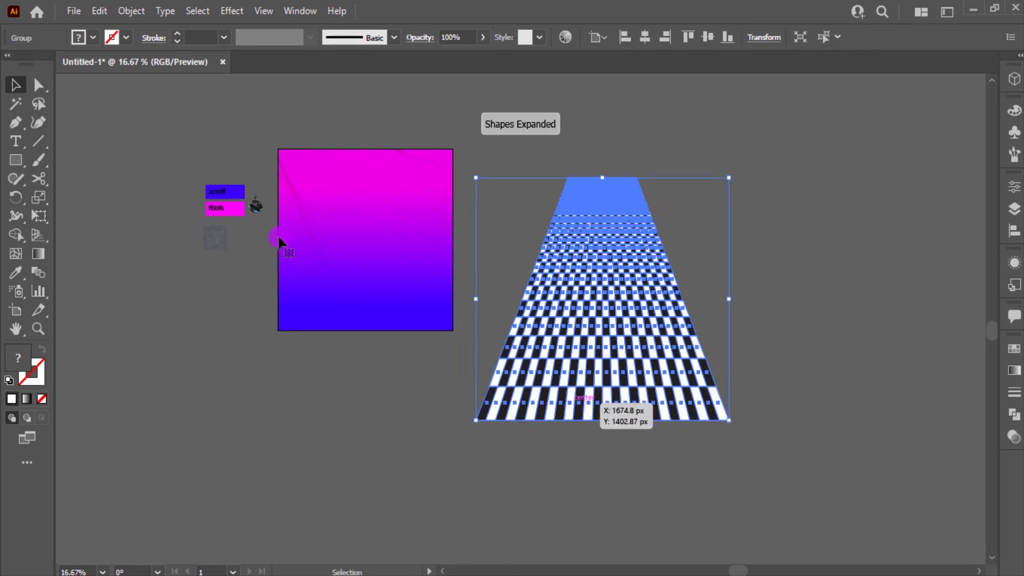
mouse_move(602, 419)
mouse_down()
mouse_move(630, 223)
mouse_move(420, 323)
mouse_up()
Flatten the floor further and widen it evenly past both artboard sides
scroll(419, 321, up, 3)
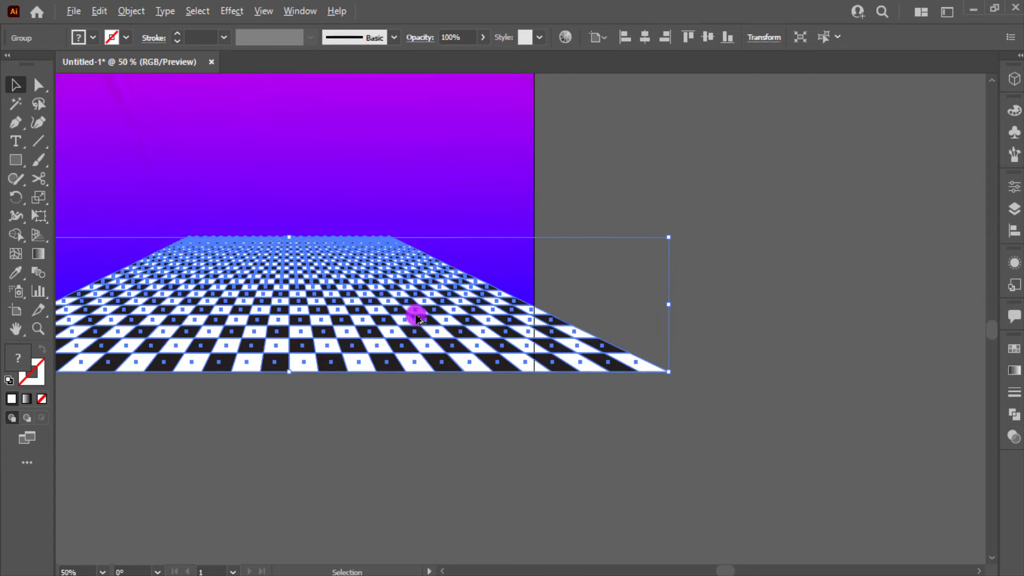
drag(291, 237, 293, 267)
drag(301, 387, 426, 423)
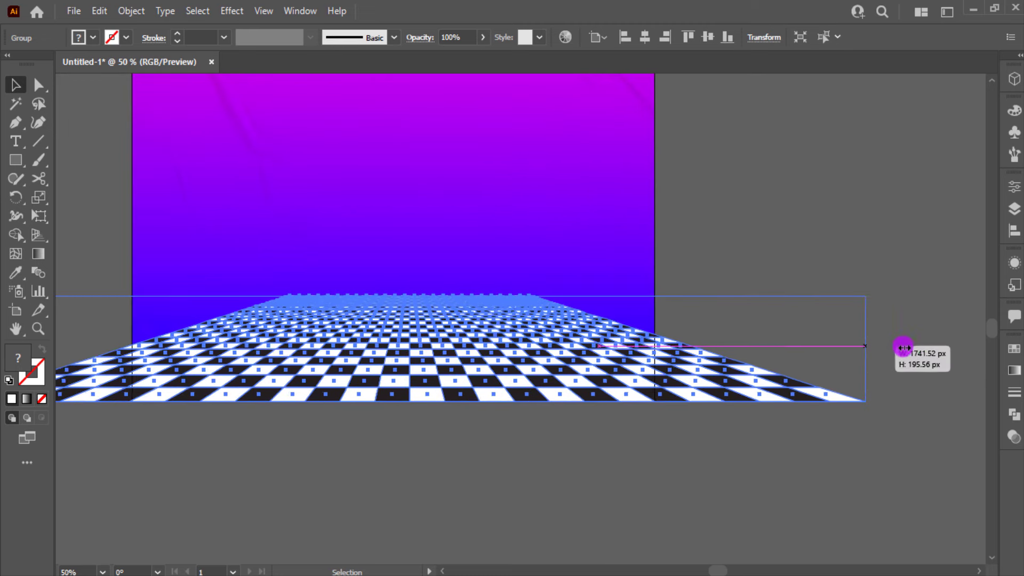
drag(789, 351, 998, 347)
key(ctrl+minus)
key(ctrl+minus)
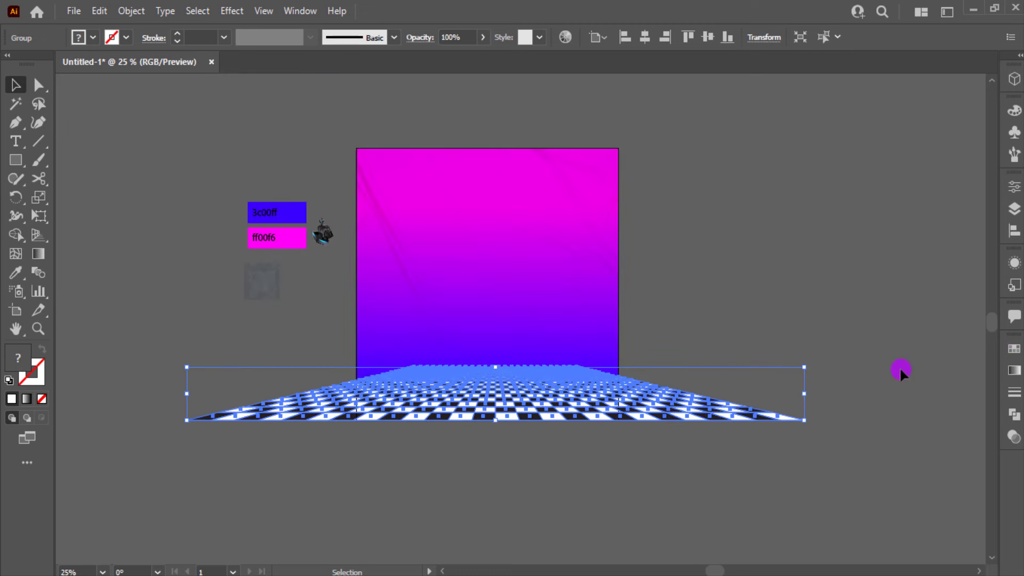
drag(801, 393, 876, 393)
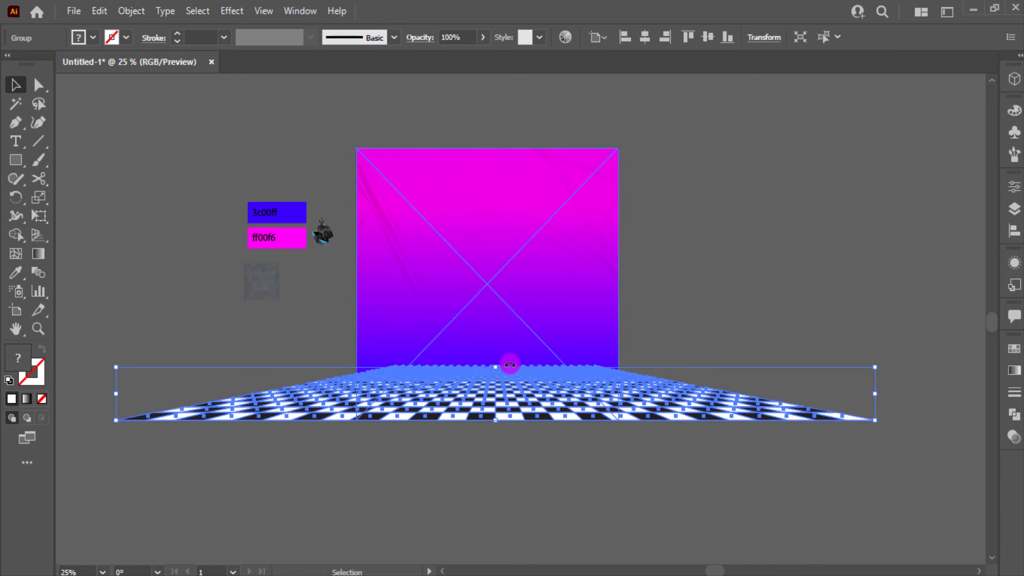
drag(497, 365, 503, 353)
Shift the checkerboard floor upward so its horizon meets the backdrop's bottom
click(492, 368)
drag(875, 395, 990, 399)
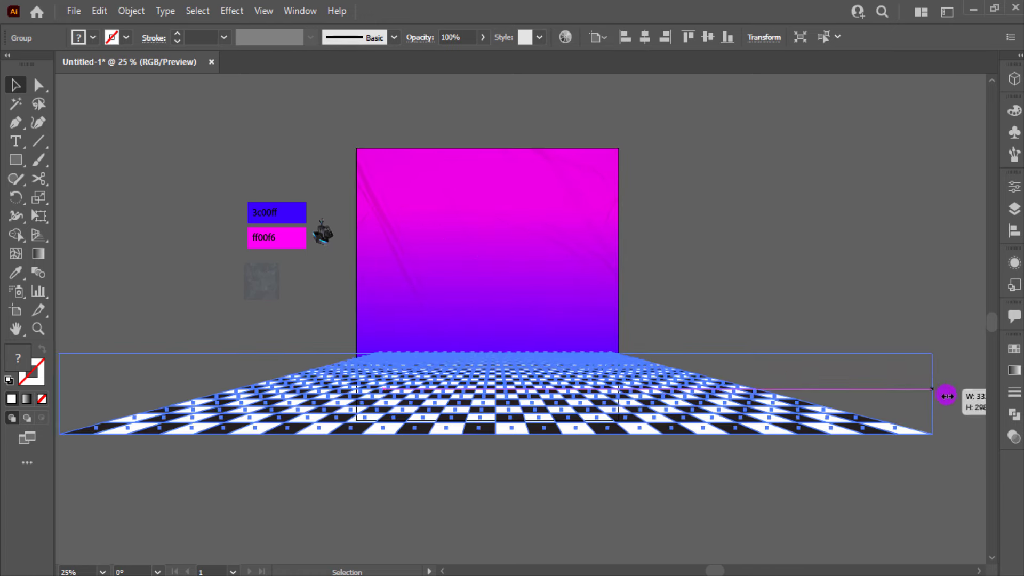
scroll(685, 335, left, 3)
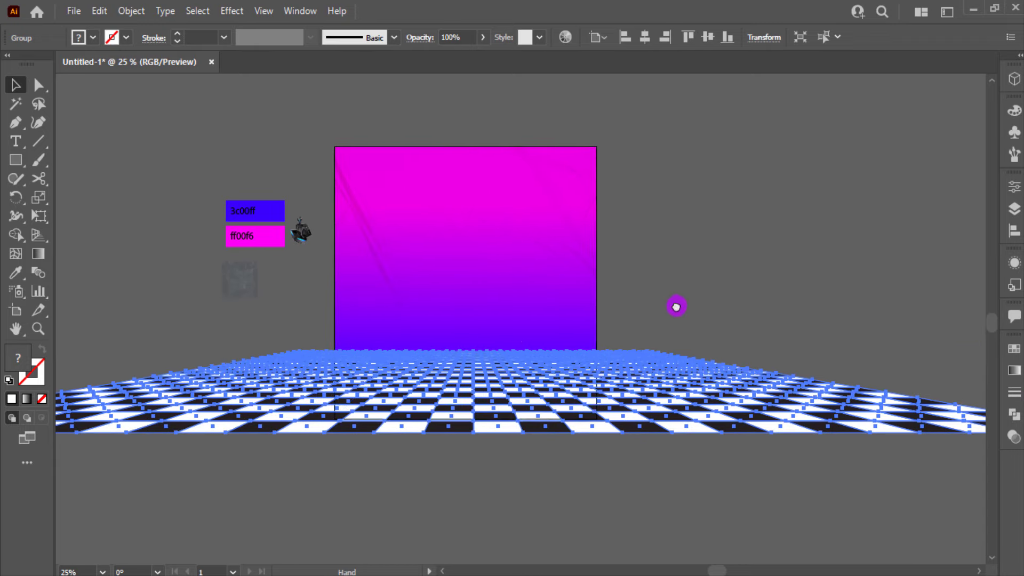
scroll(676, 304, up, 2)
click(645, 331)
drag(651, 327, 801, 324)
drag(606, 424, 609, 401)
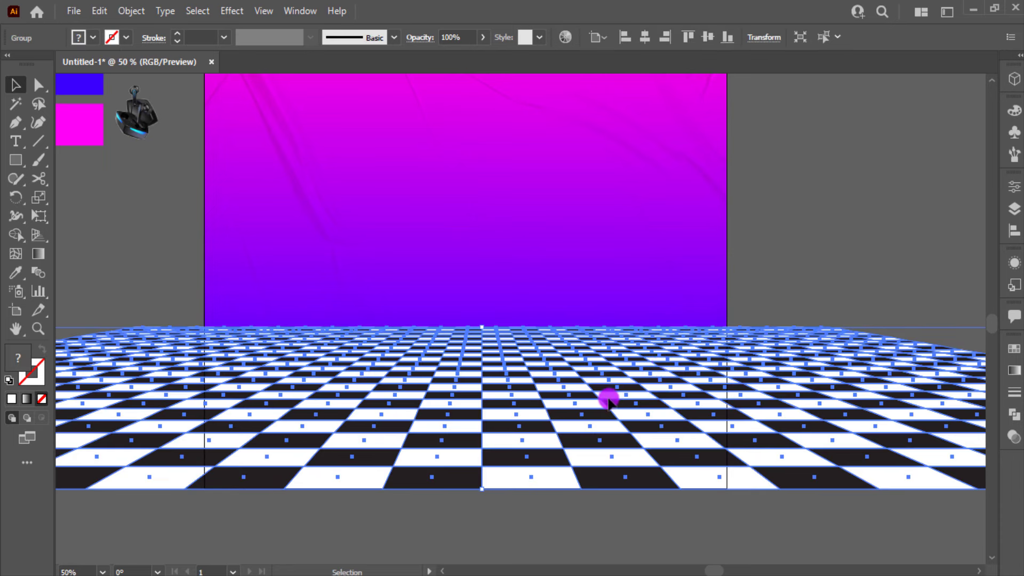
Draw a rectangle covering the floor area within the artboard
click(756, 311)
click(15, 159)
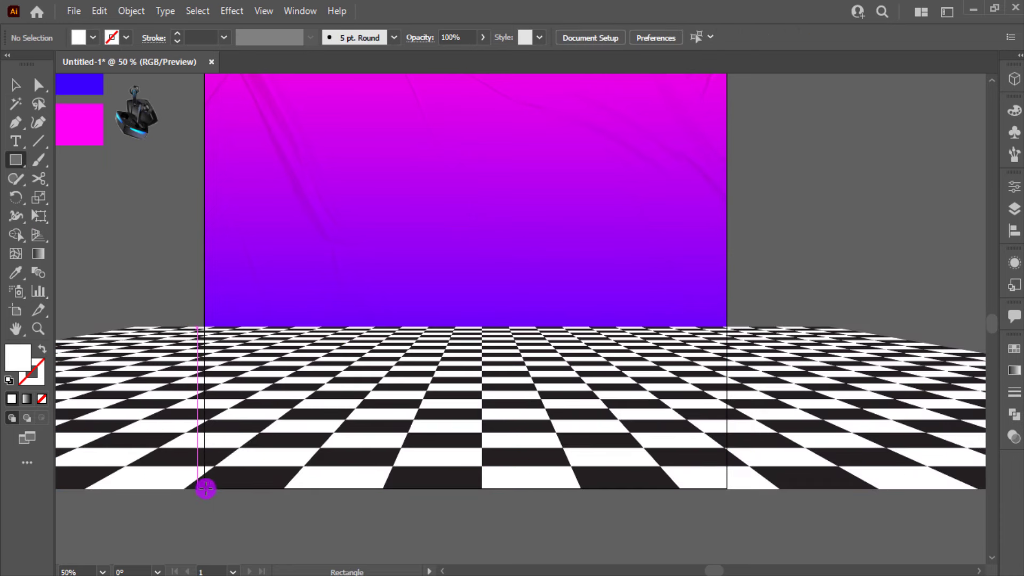
mouse_move(205, 488)
mouse_down()
mouse_move(647, 348)
mouse_move(727, 334)
mouse_up()
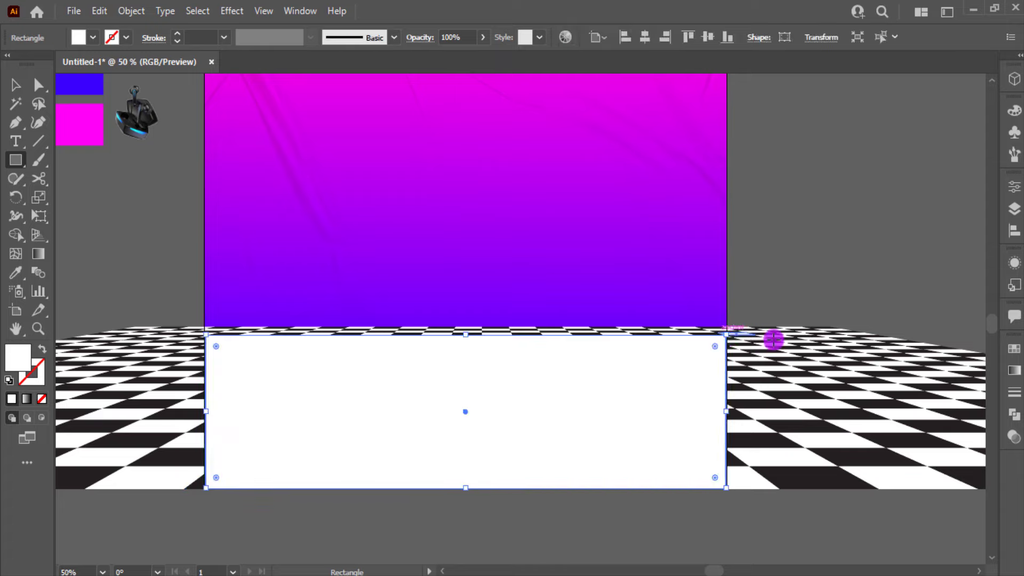
key(v)
Fill it with a vertical black-to-white gradient, black at the top
click(1014, 370)
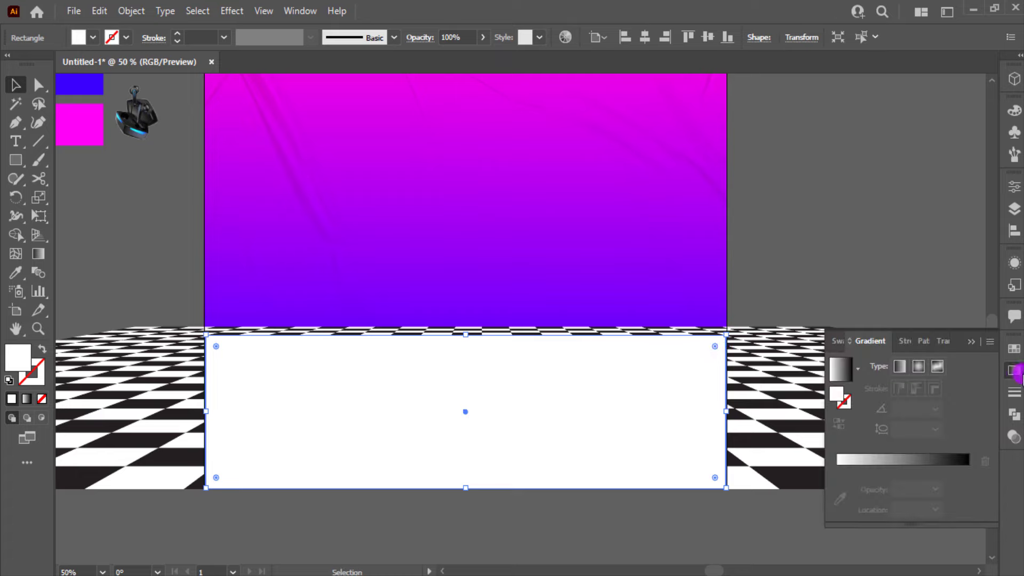
click(833, 373)
key(g)
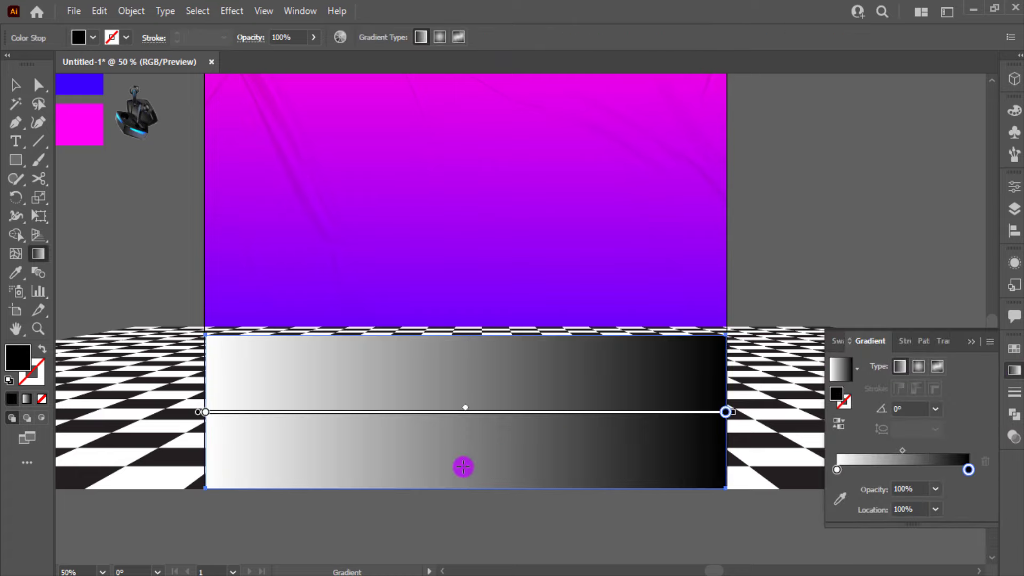
drag(463, 466, 463, 363)
drag(480, 427, 484, 347)
drag(448, 431, 449, 352)
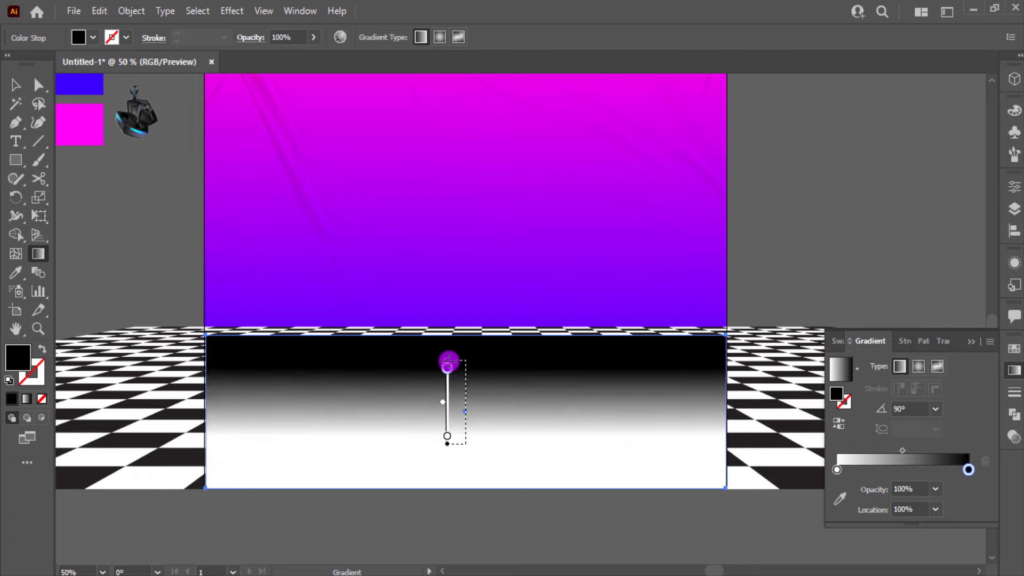
double_click(968, 469)
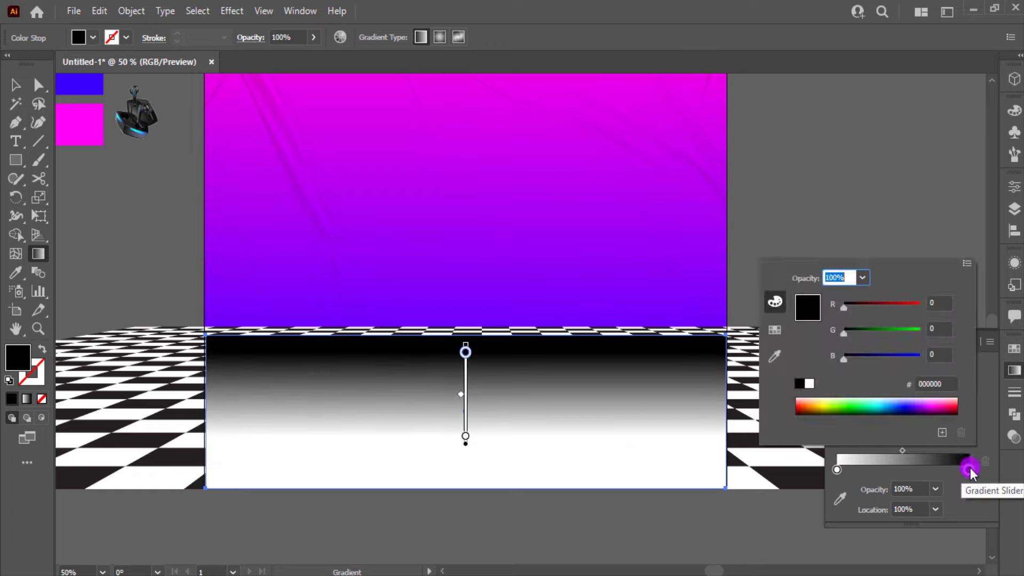
click(960, 220)
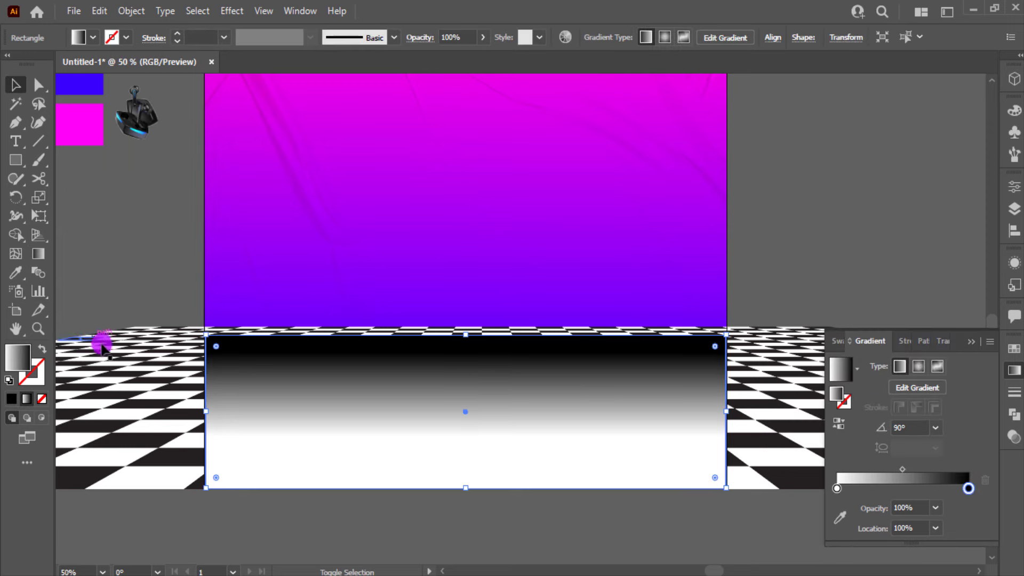
Mask the checkerboard floor with the gradient rectangle and set its blend mode to Overlay
shift+click(105, 349)
click(1015, 434)
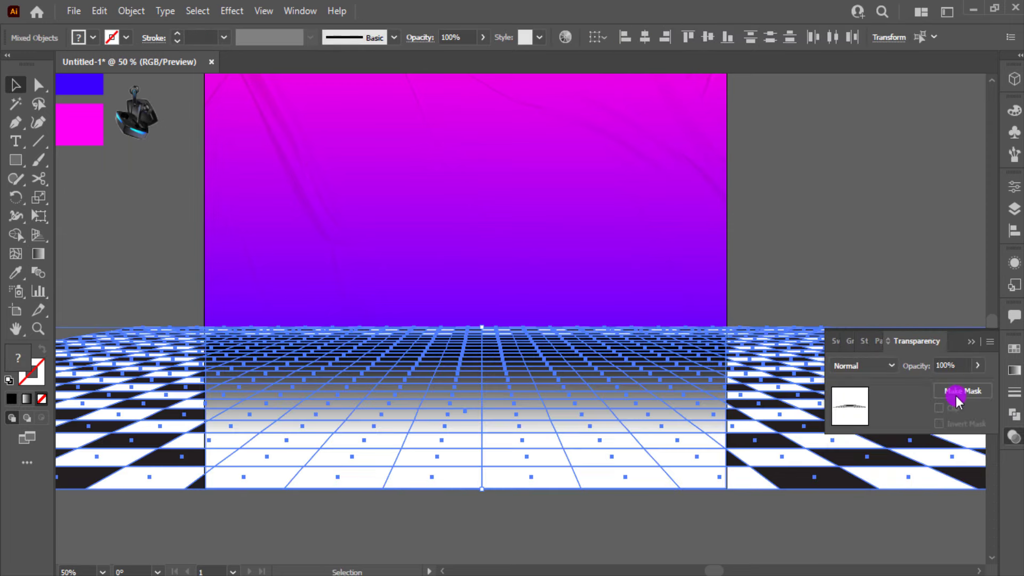
click(955, 395)
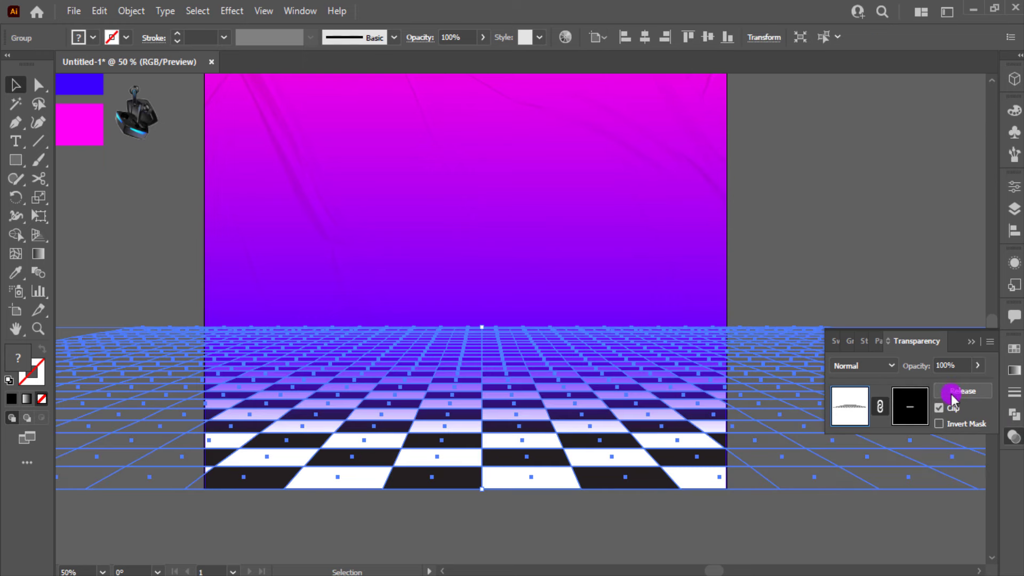
click(871, 366)
click(878, 209)
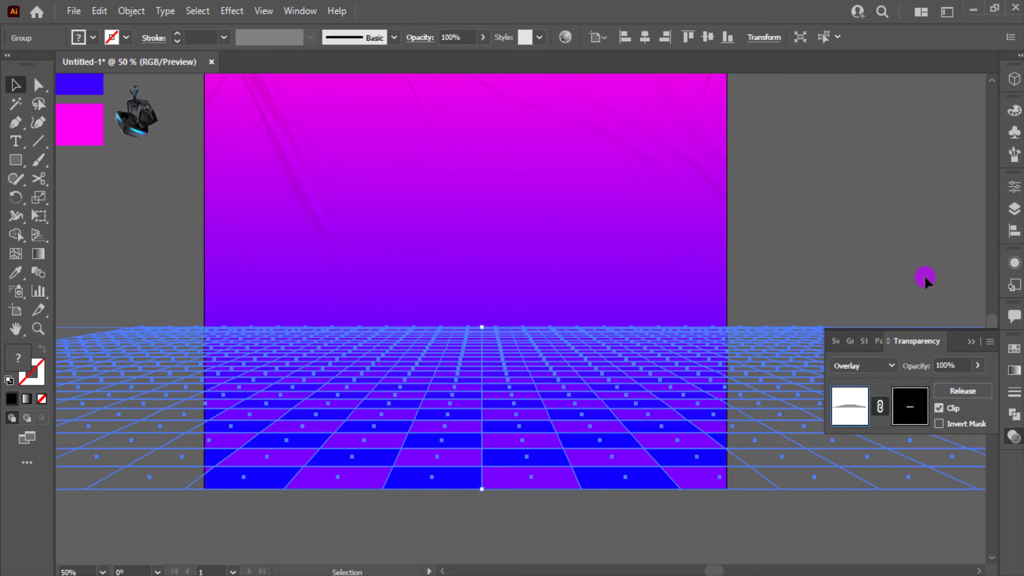
click(971, 344)
click(865, 303)
Fit the artboard in the window and review the faded floor's transparency settings
click(635, 426)
key(ctrl+0)
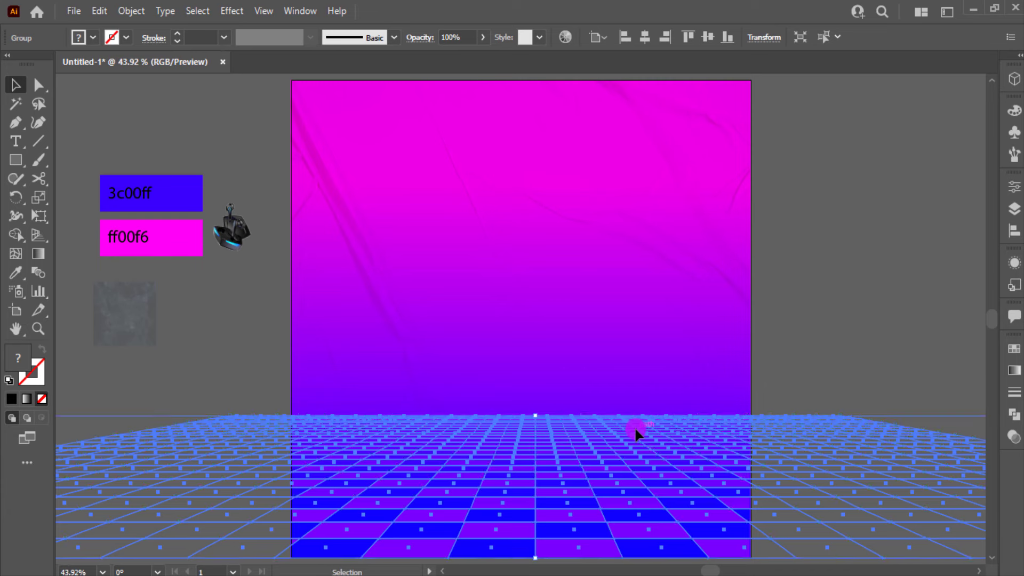
click(822, 394)
click(688, 468)
click(1014, 436)
click(907, 395)
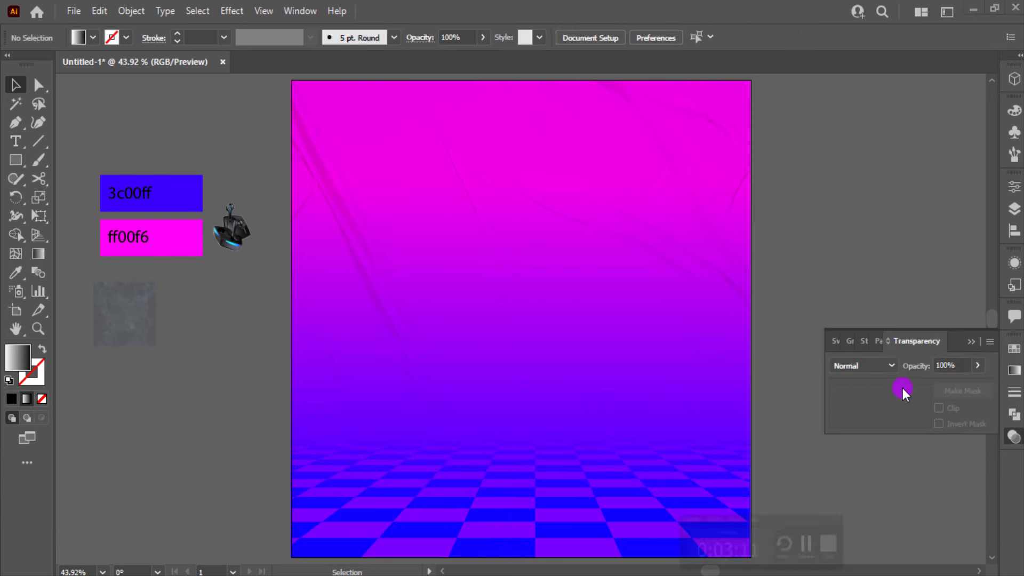
click(967, 341)
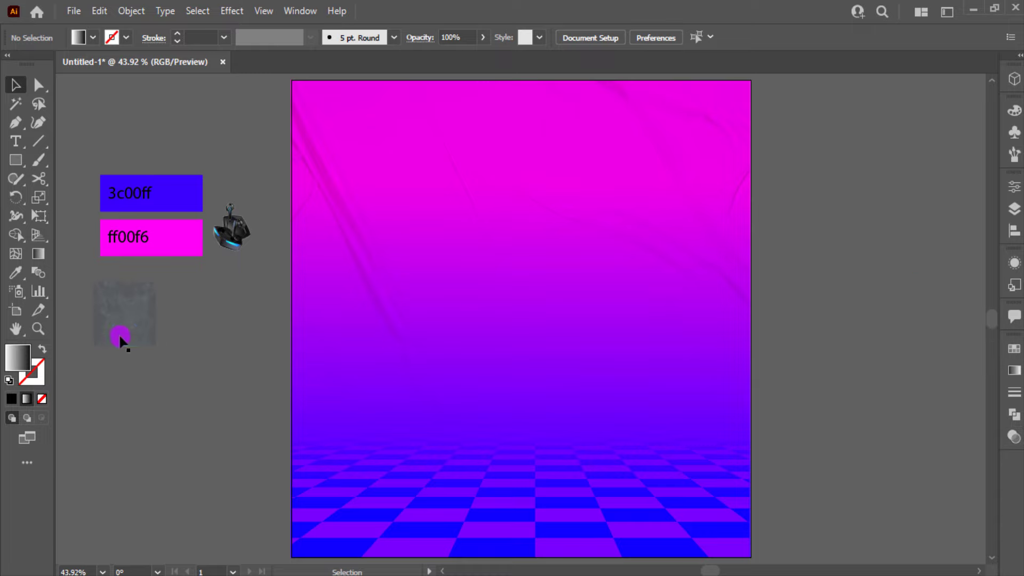
Place Texture.png on the artboard, bring it to front, and stretch it over the poster
drag(120, 339, 381, 283)
right_click(379, 280)
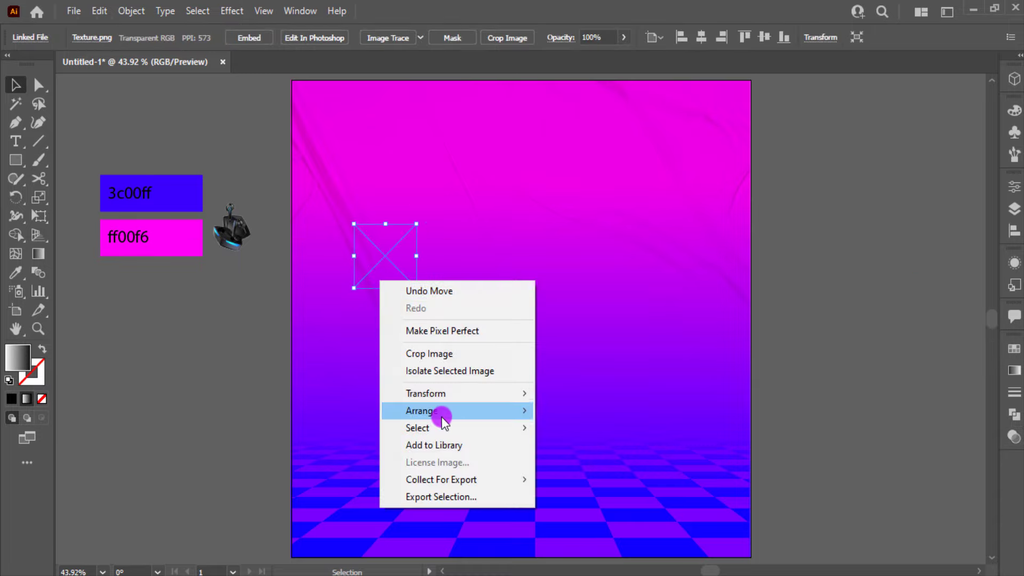
click(581, 409)
mouse_move(377, 270)
mouse_down()
mouse_move(318, 121)
mouse_move(750, 556)
mouse_up()
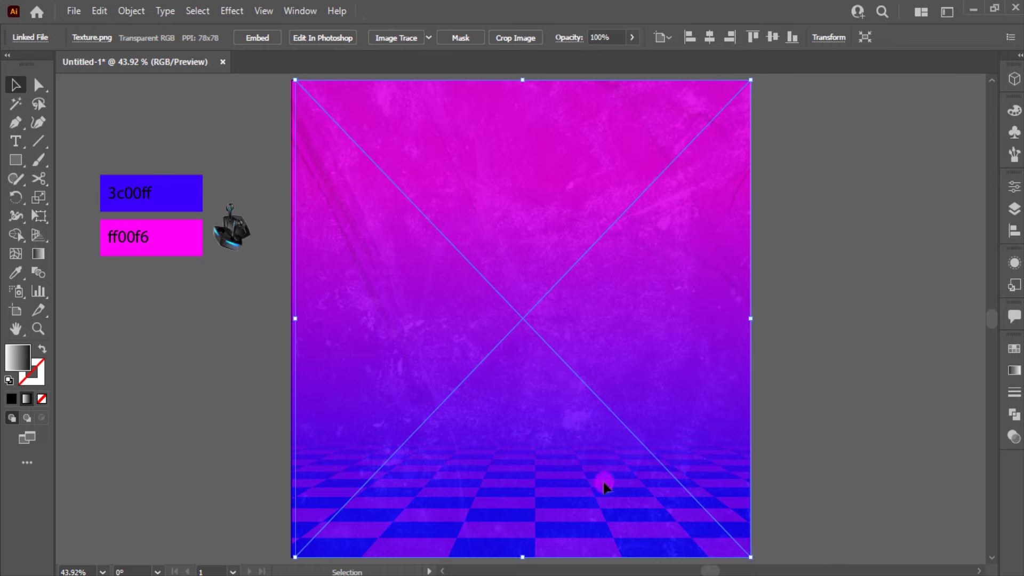
drag(296, 317, 292, 319)
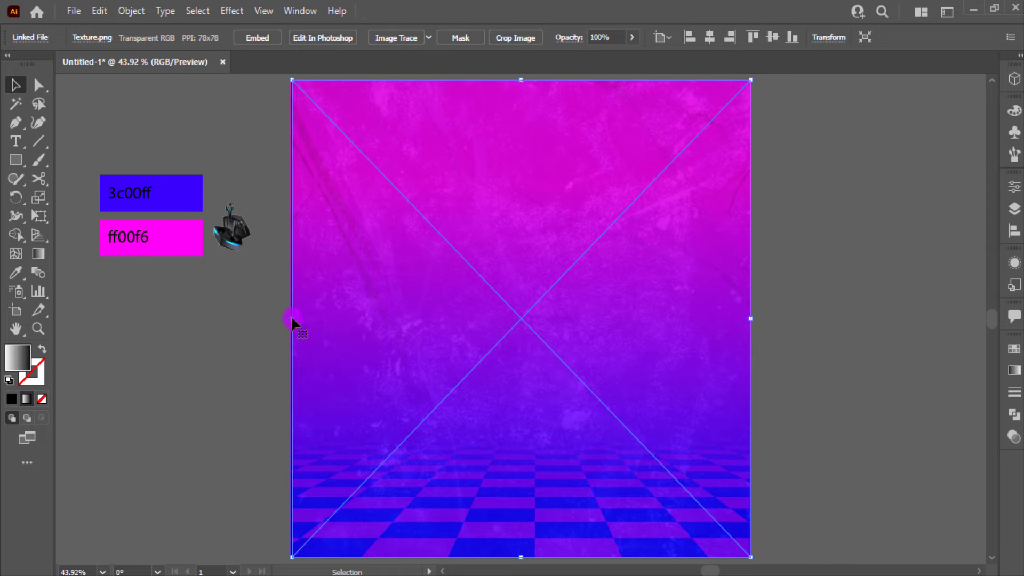
Try Soft Light and Overlay blend modes on the texture
click(1008, 435)
click(1011, 415)
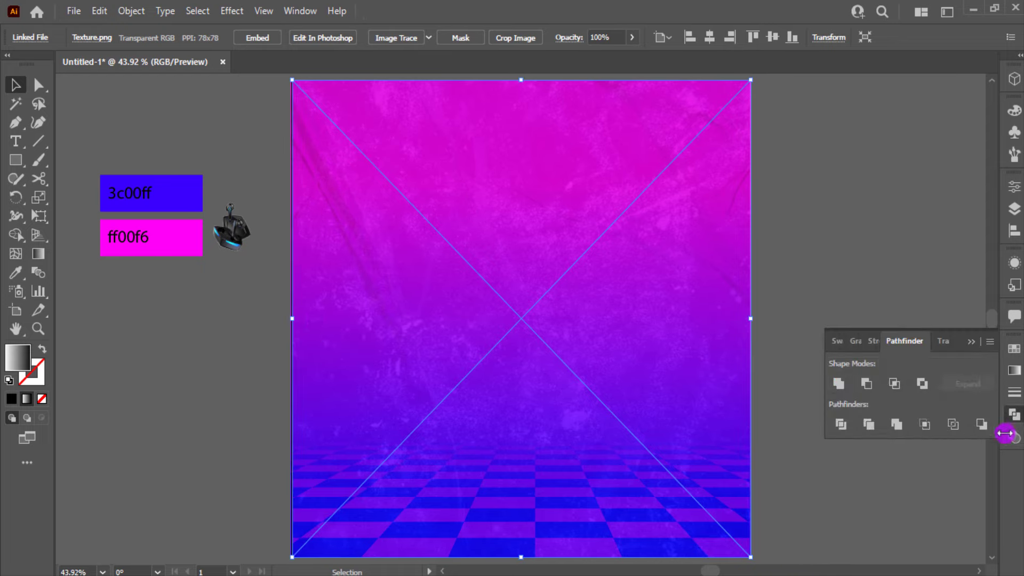
click(1010, 436)
click(889, 369)
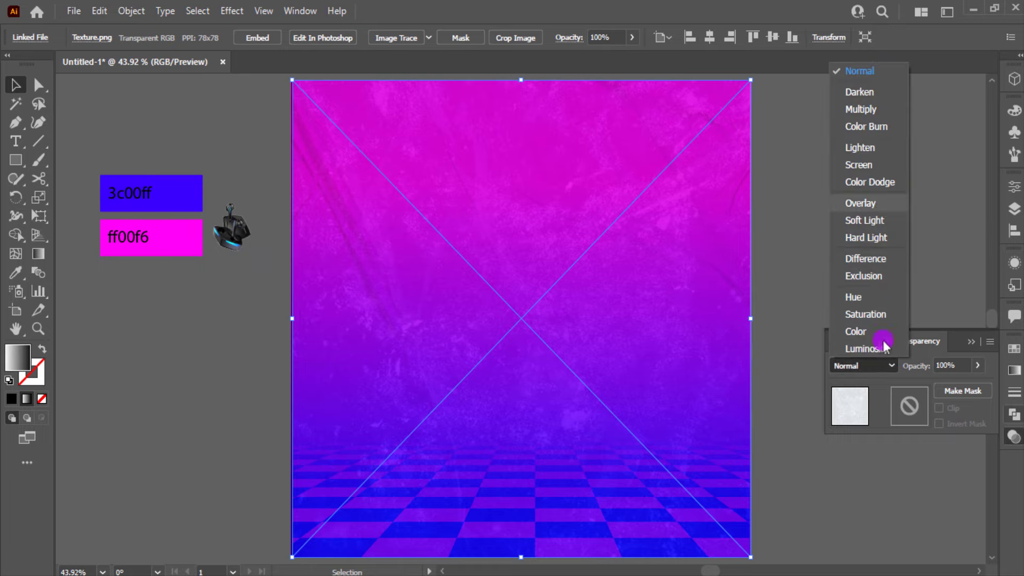
click(877, 217)
click(884, 362)
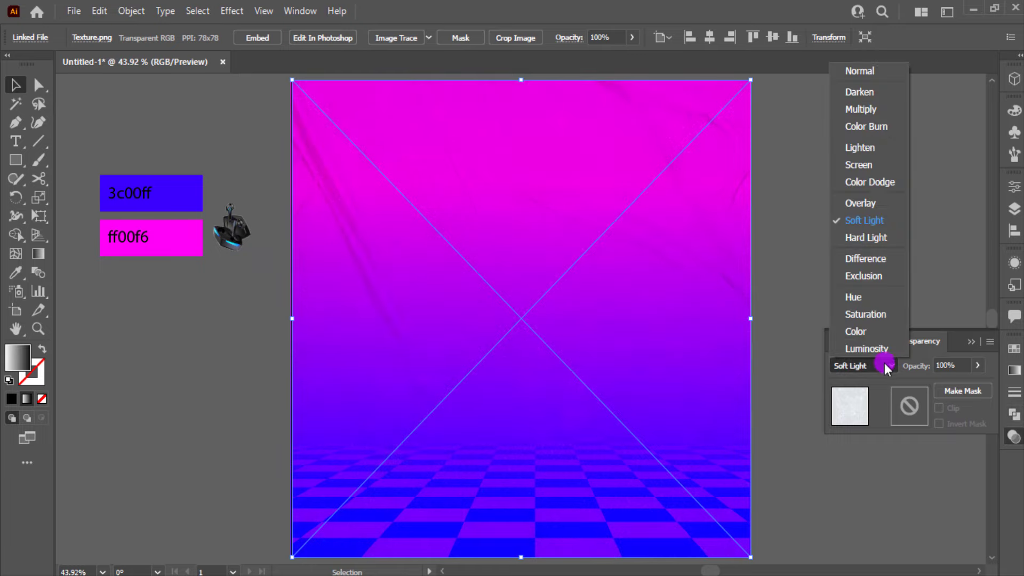
click(883, 206)
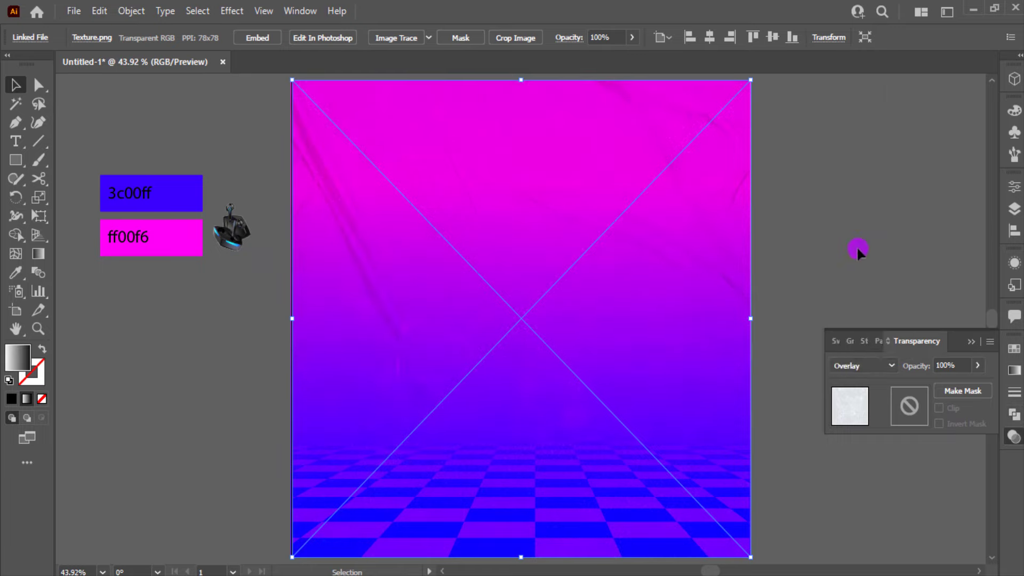
click(858, 249)
click(917, 341)
Try Screen and Multiply blends on the texture, then return it to Normal
click(507, 388)
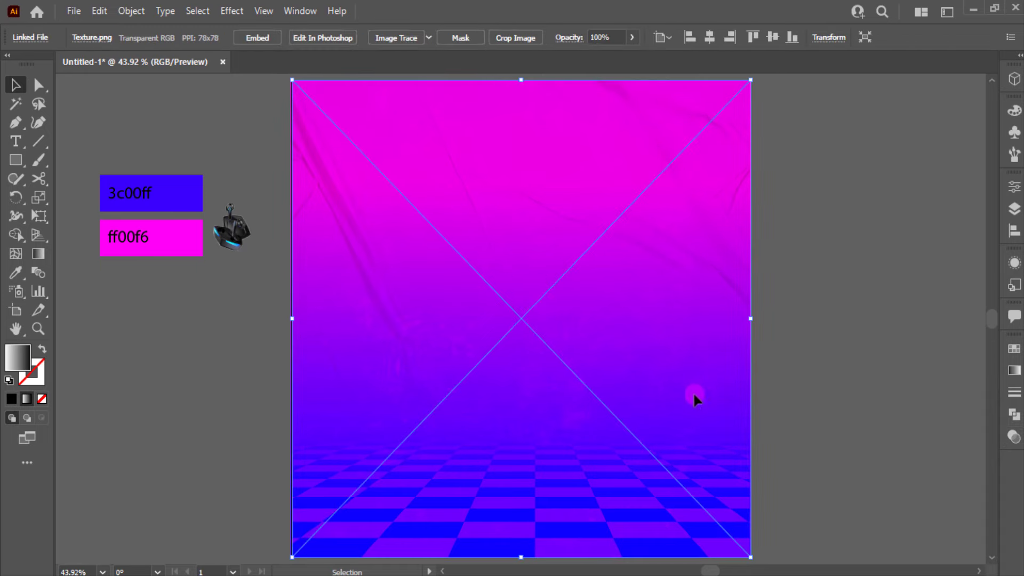
click(1013, 415)
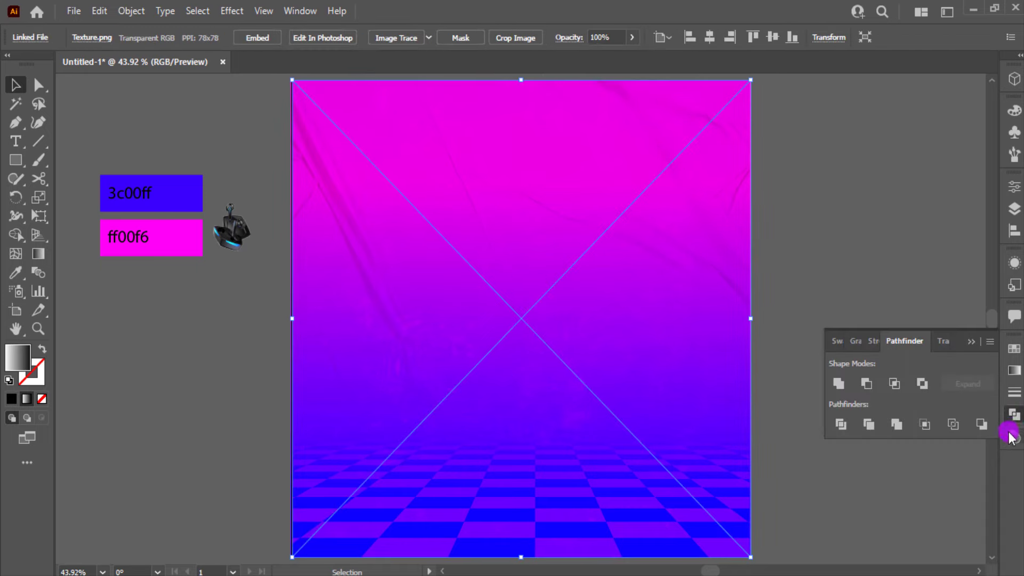
click(1013, 438)
click(847, 366)
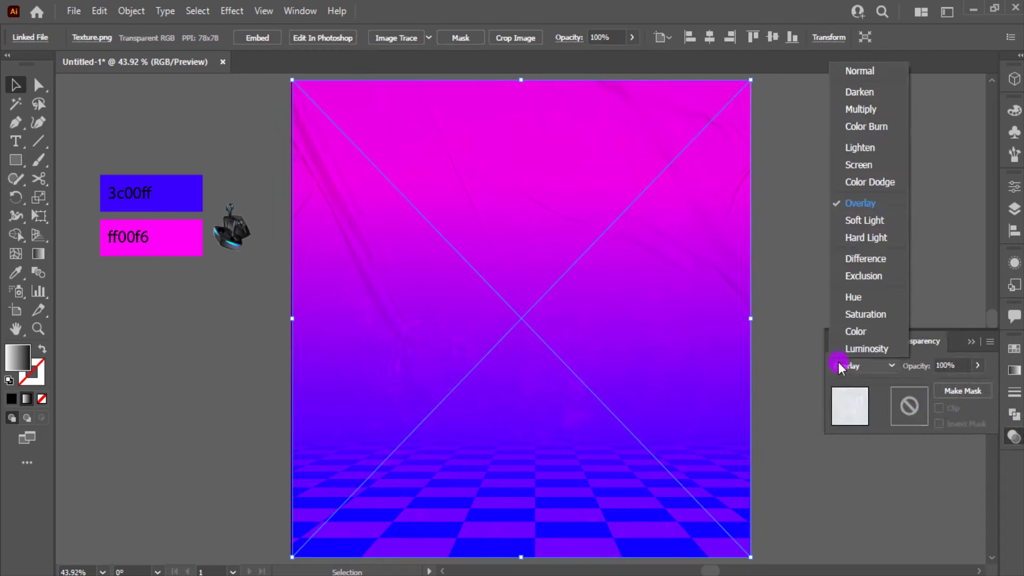
click(860, 165)
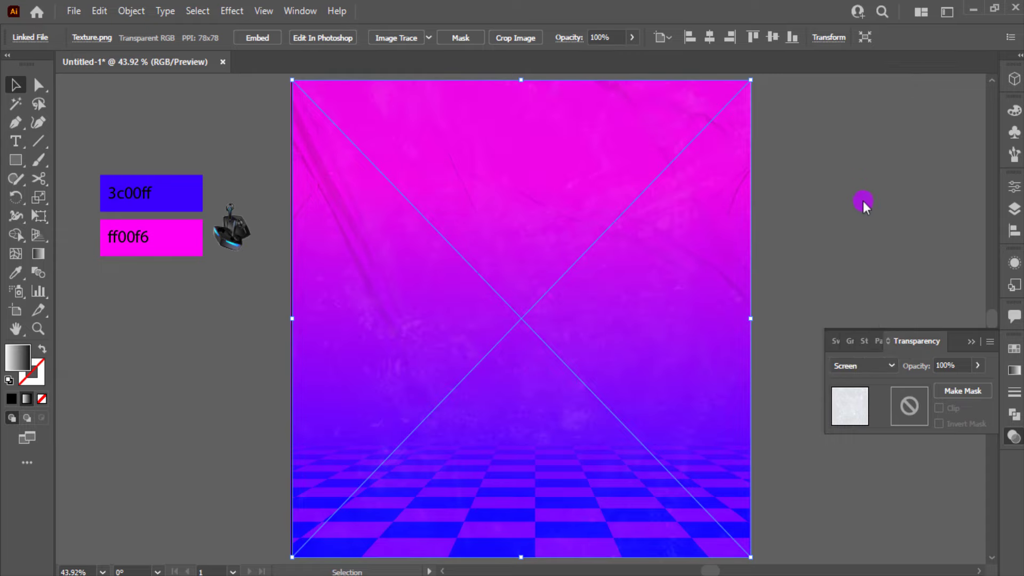
click(873, 365)
click(853, 110)
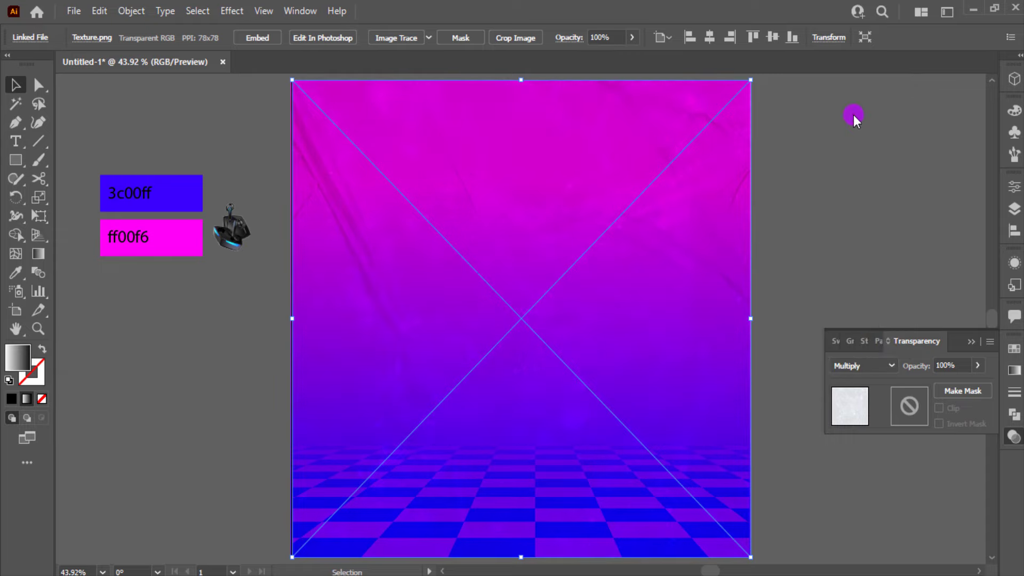
click(875, 365)
click(868, 73)
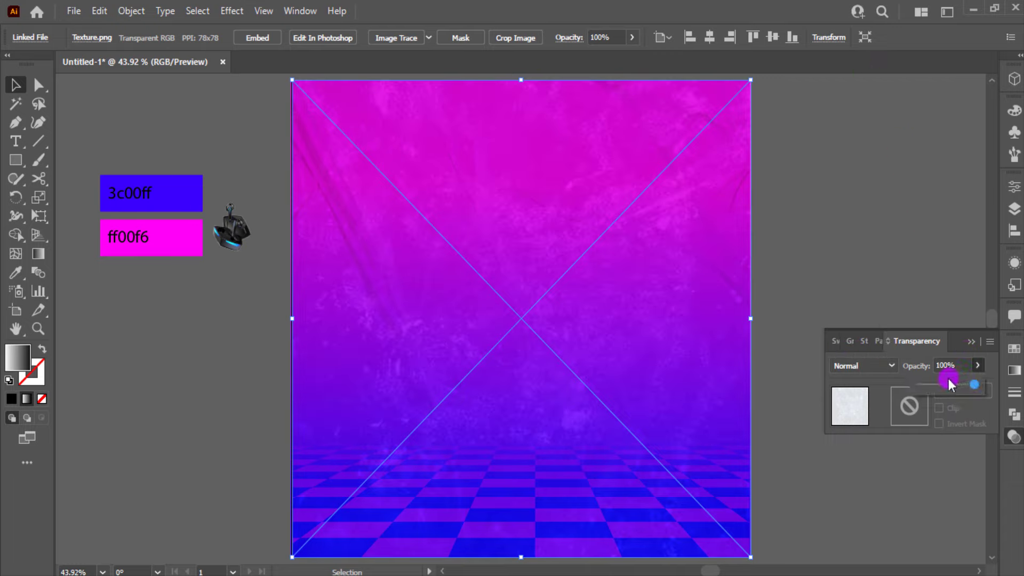
Set the texture's opacity to about 51%
click(949, 381)
click(976, 366)
drag(945, 388, 949, 386)
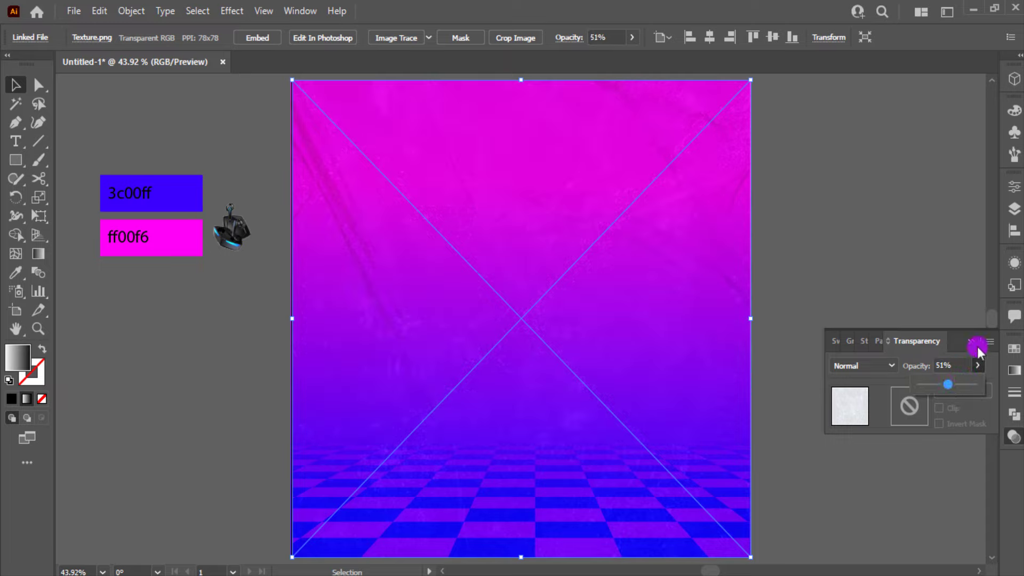
click(979, 344)
click(953, 268)
Bring the earbuds image to front, enlarge it, and move it onto the artboard
click(232, 227)
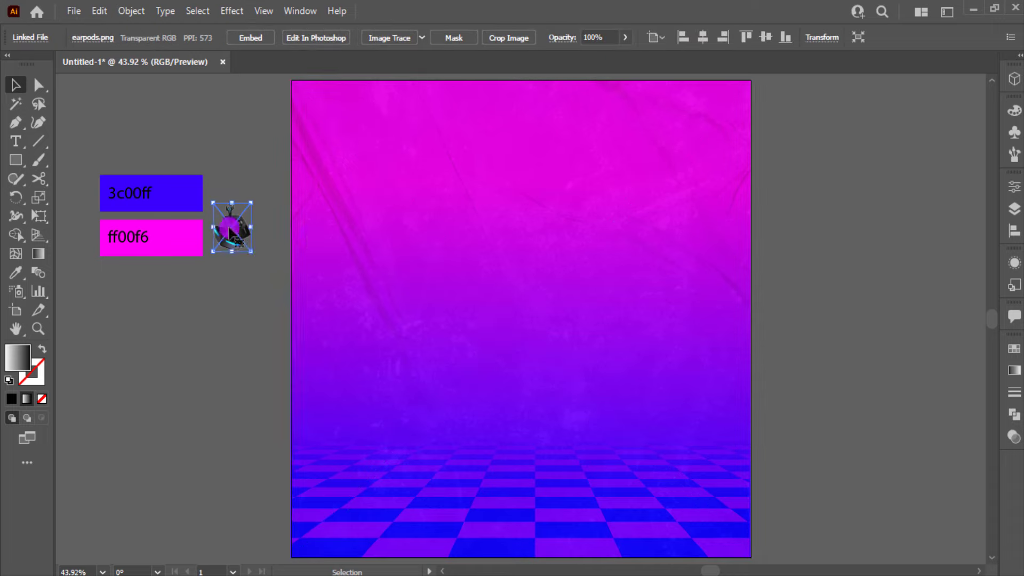
right_click(230, 229)
click(433, 355)
drag(251, 251, 320, 312)
drag(252, 282, 552, 424)
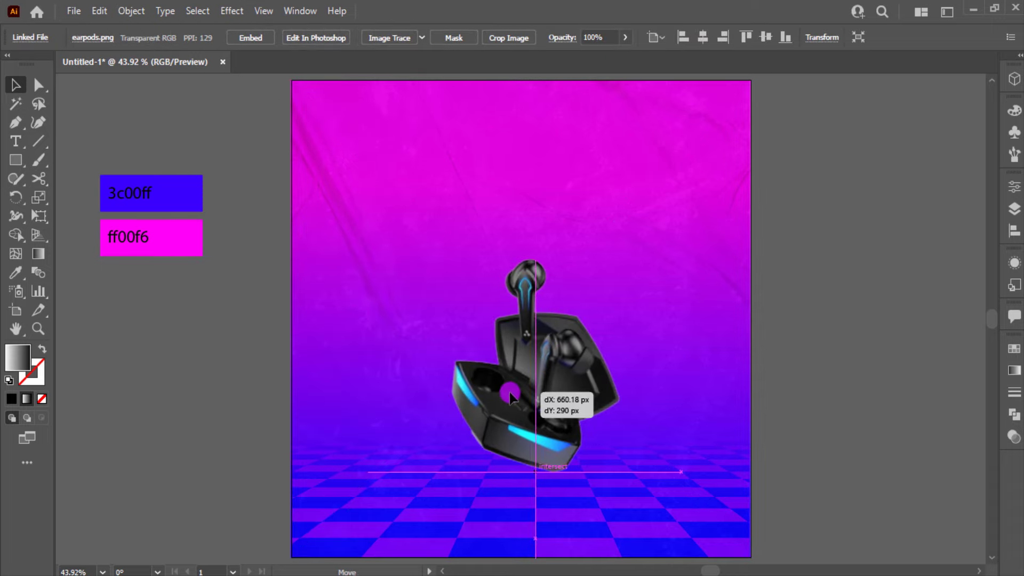
drag(618, 471, 639, 497)
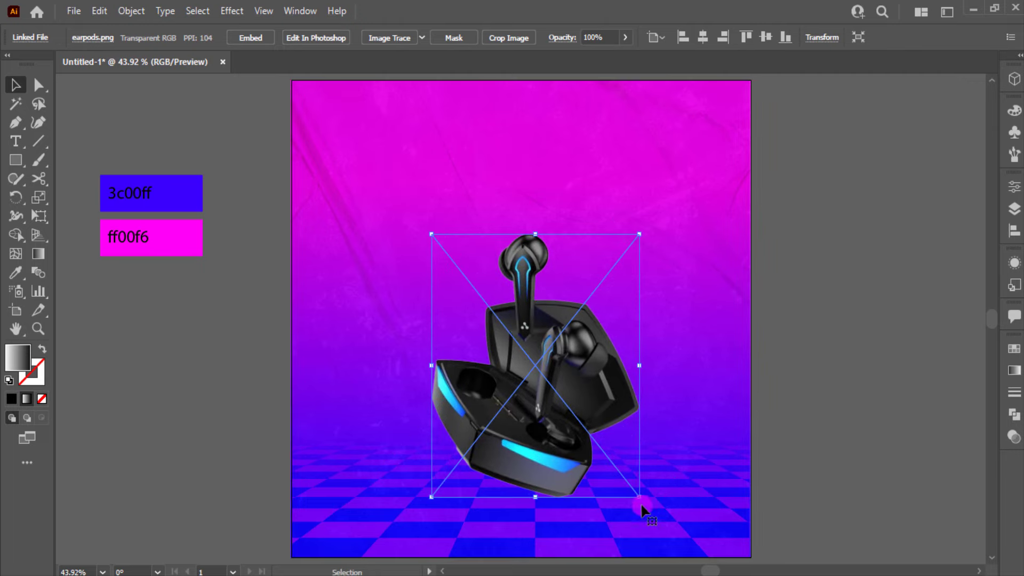
drag(639, 497, 668, 509)
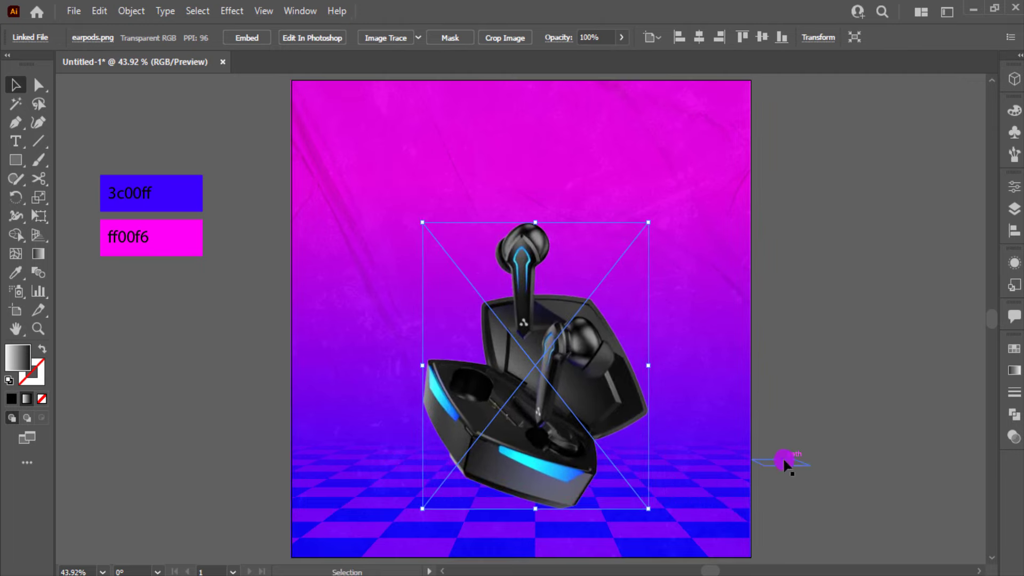
Fine-tune the earbuds' size and position above the floor, then start a text object beside the poster
click(760, 432)
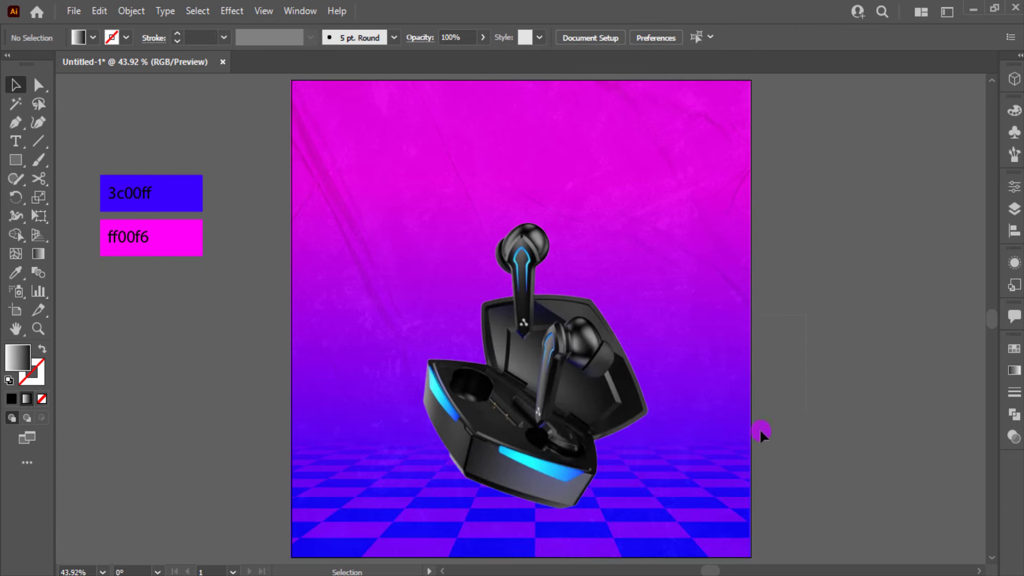
click(737, 505)
key(ctrl+2)
click(629, 469)
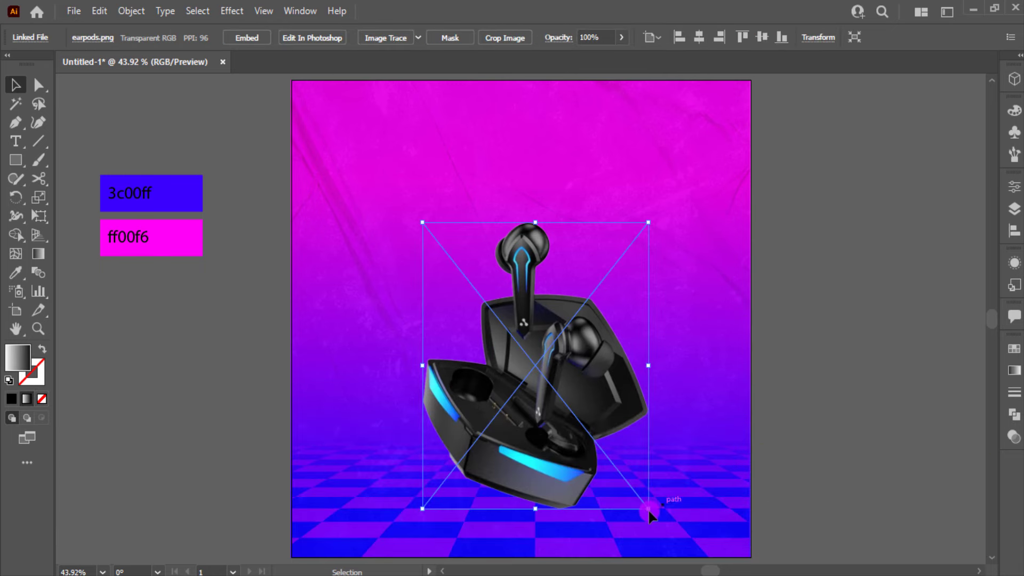
drag(648, 508, 659, 522)
mouse_move(580, 474)
mouse_down()
mouse_move(583, 396)
mouse_move(572, 467)
mouse_up()
click(803, 436)
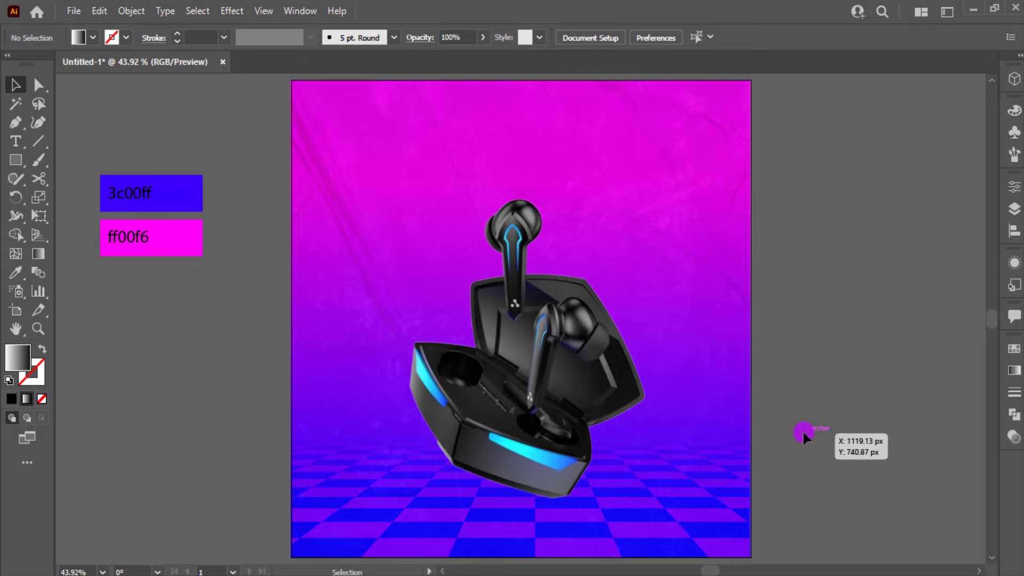
key(t)
click(800, 291)
Enter the EARBUDS text and set its font to Calcio-Demo
key(BackSpace)
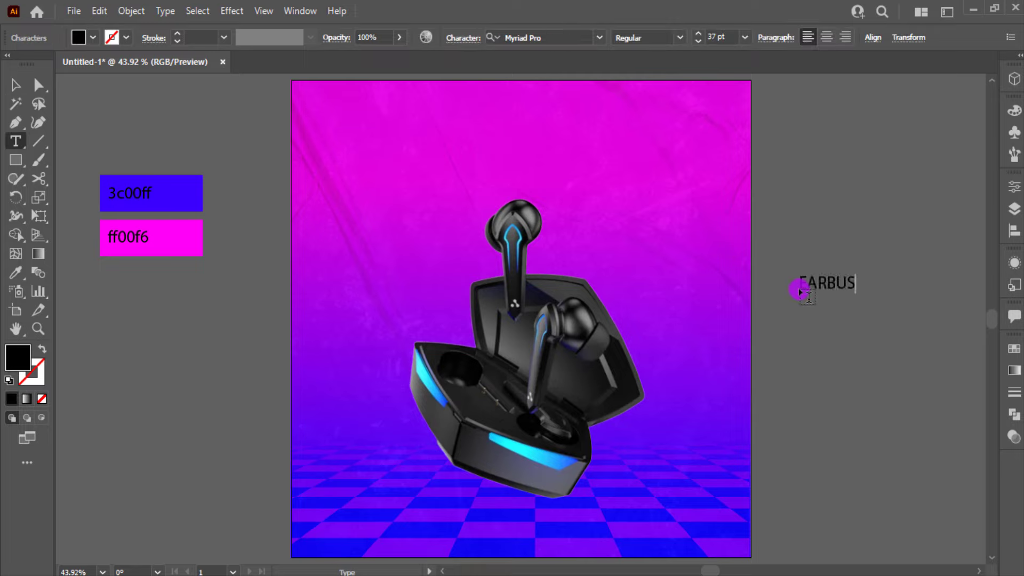
text(D)
click(15, 84)
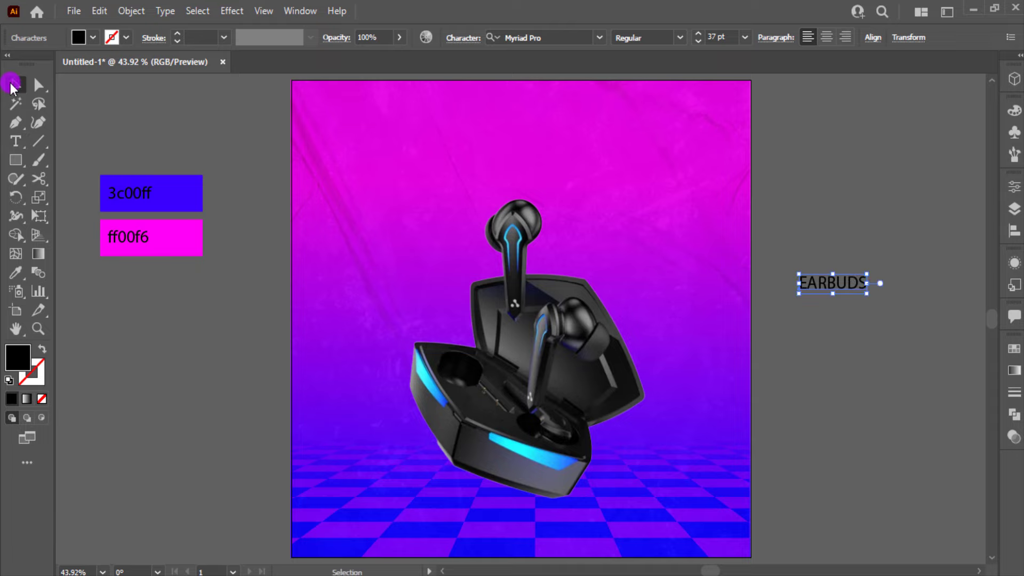
click(558, 38)
text(c)
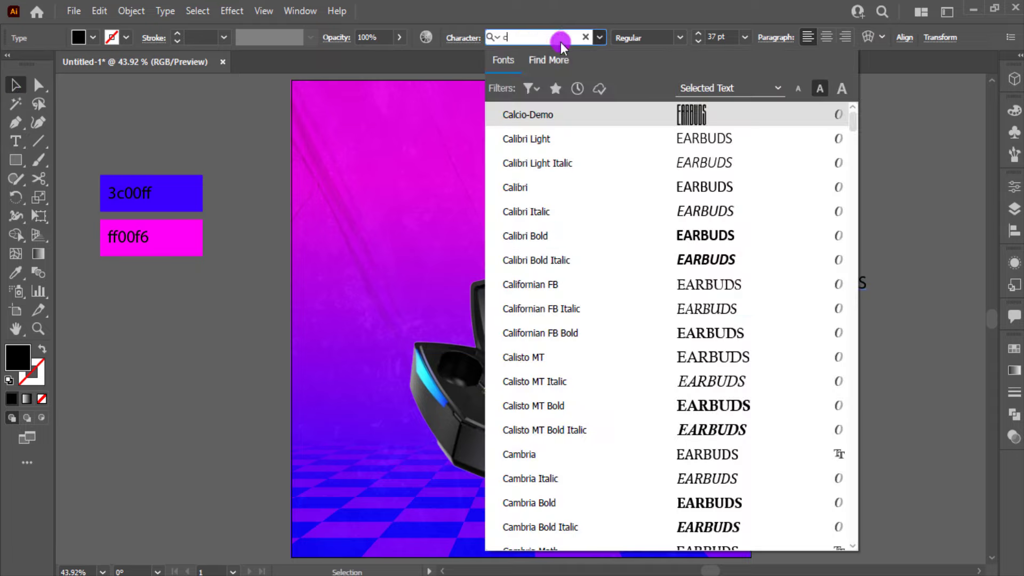
click(667, 106)
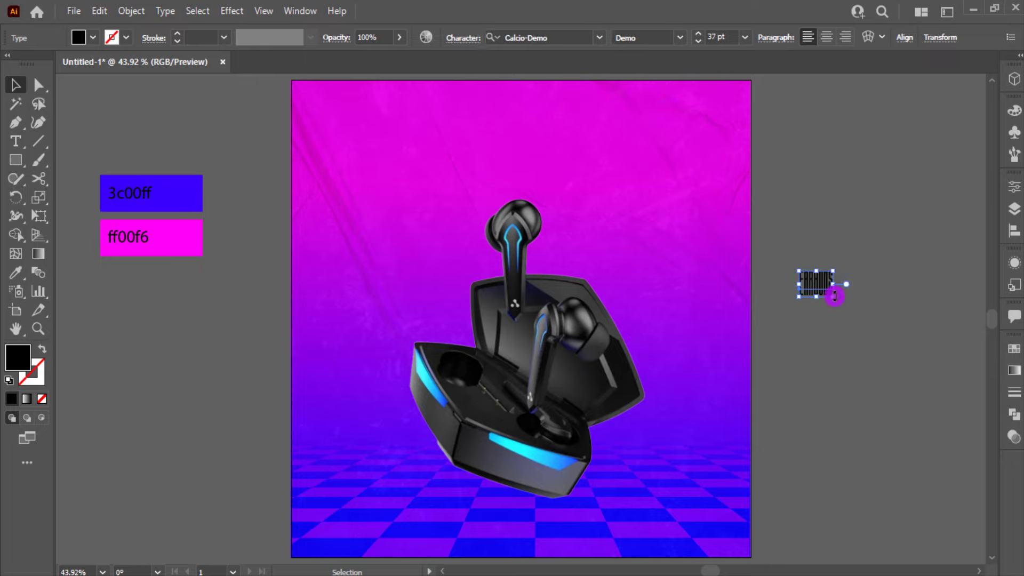
Scale EARBUDS up and position it across the earbuds, spanning most of the poster
drag(834, 294, 983, 406)
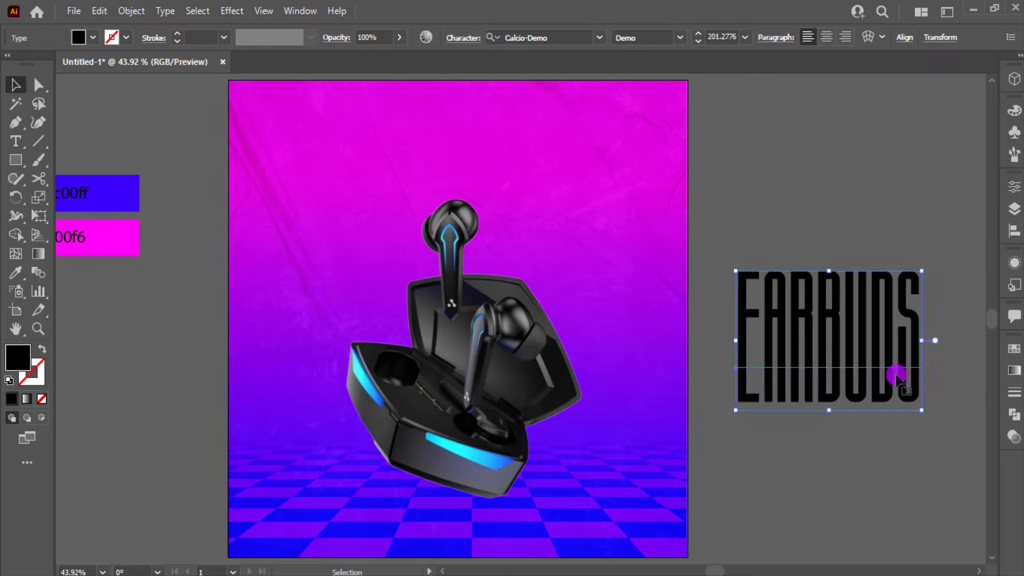
mouse_move(896, 373)
mouse_down()
mouse_move(580, 368)
mouse_move(445, 324)
mouse_up()
click(487, 359)
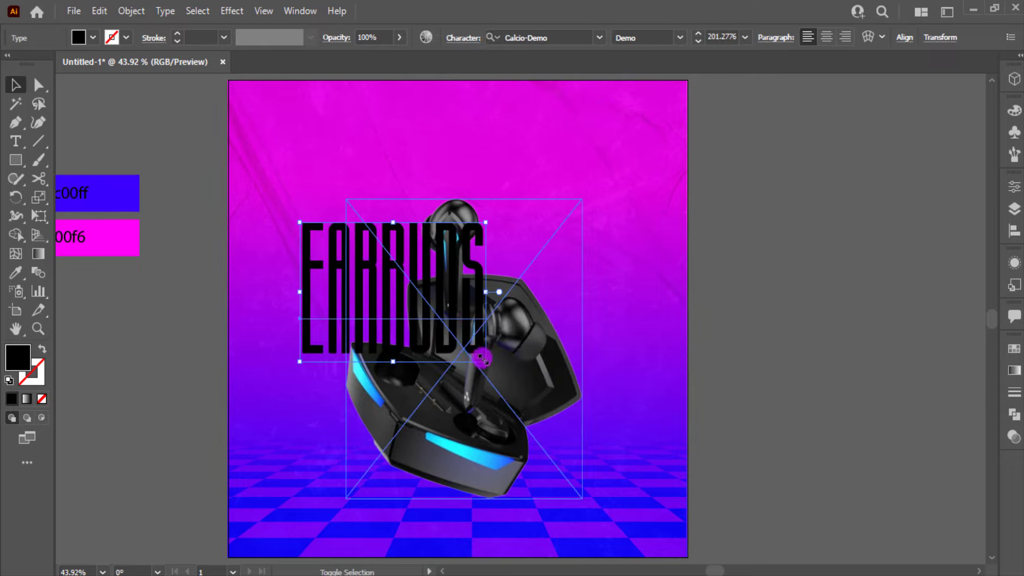
drag(573, 406, 692, 441)
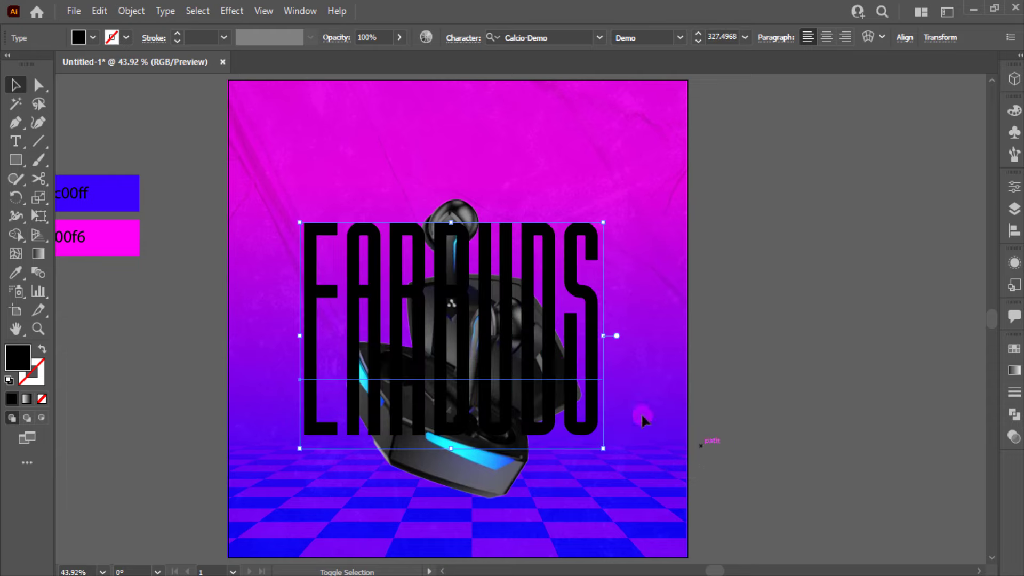
drag(569, 374, 578, 372)
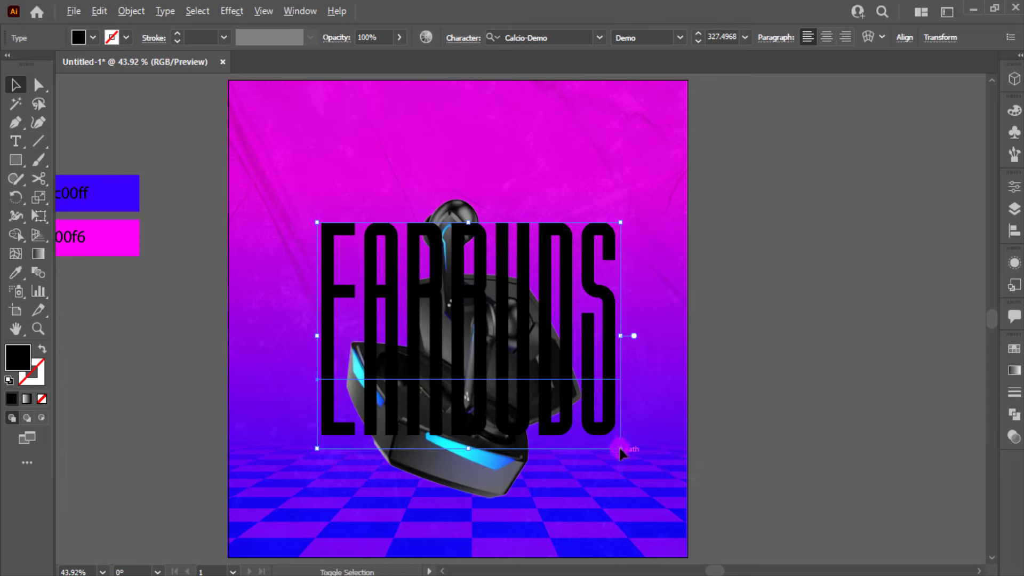
mouse_move(626, 453)
mouse_down()
mouse_move(653, 465)
mouse_move(647, 459)
mouse_up()
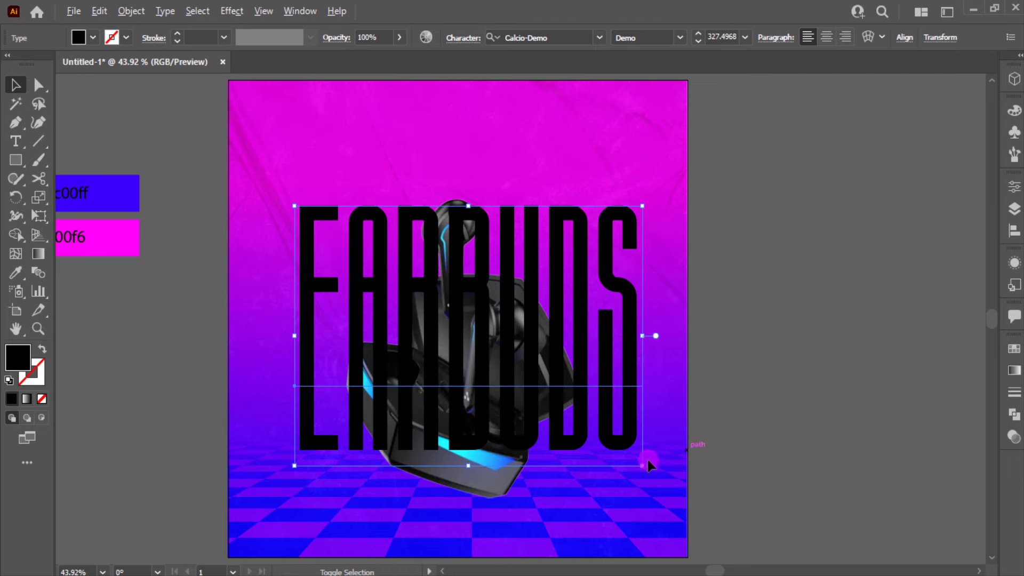
right_click(604, 375)
Outline EARBUDS and fill it with a white gradient whose end stop is 0% opacity
click(615, 152)
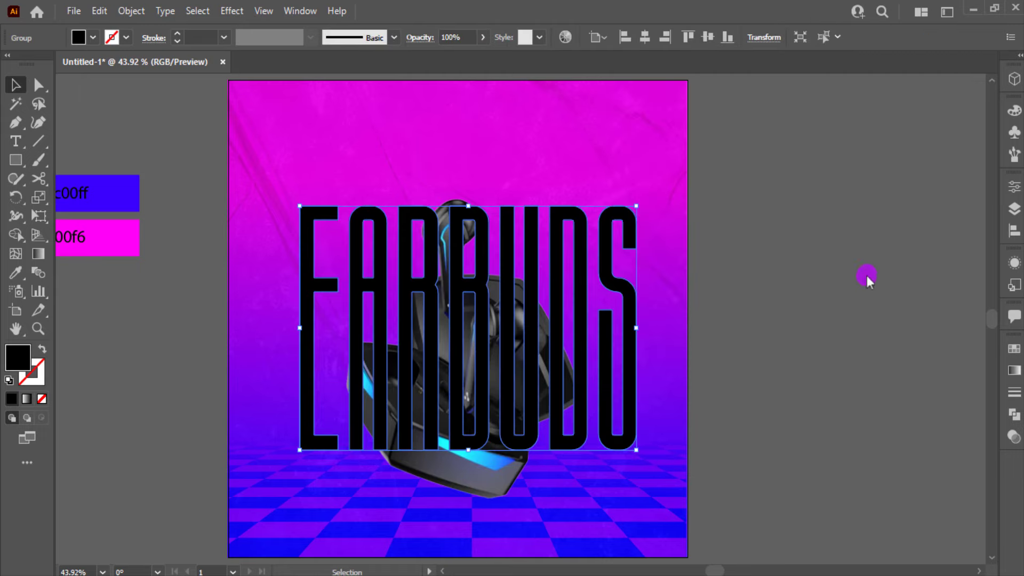
click(1013, 370)
click(839, 374)
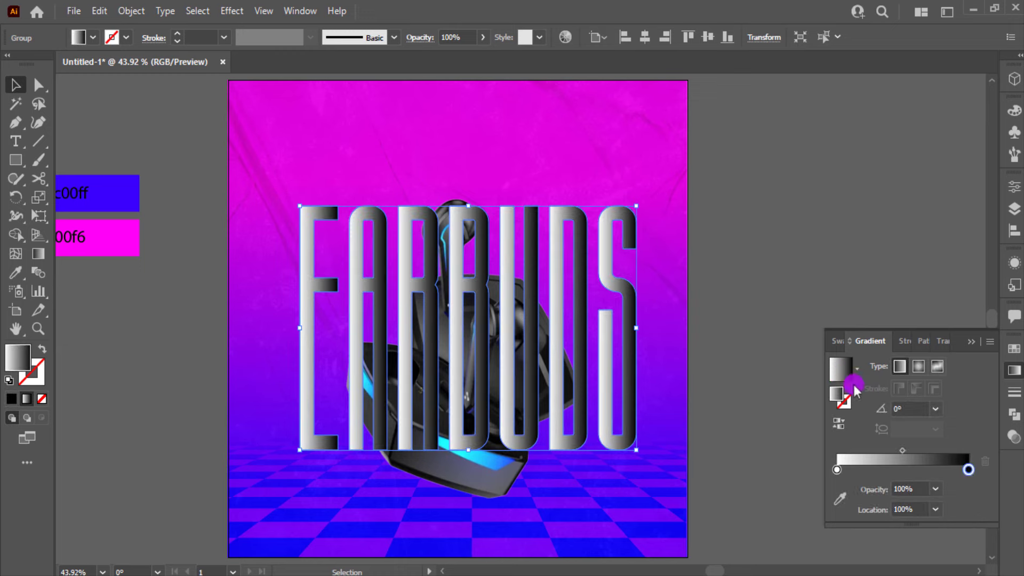
double_click(968, 469)
click(816, 386)
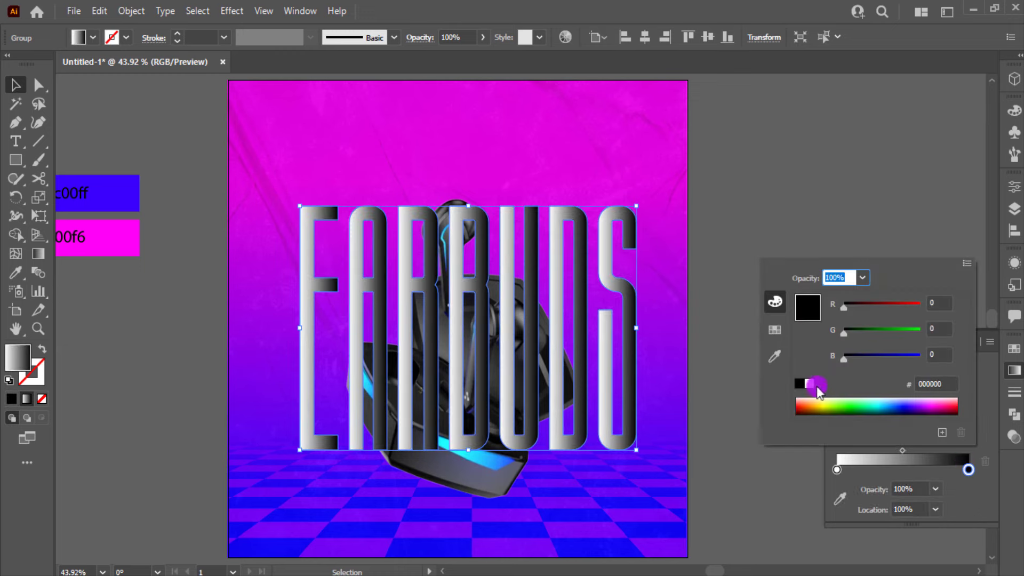
click(809, 383)
click(889, 491)
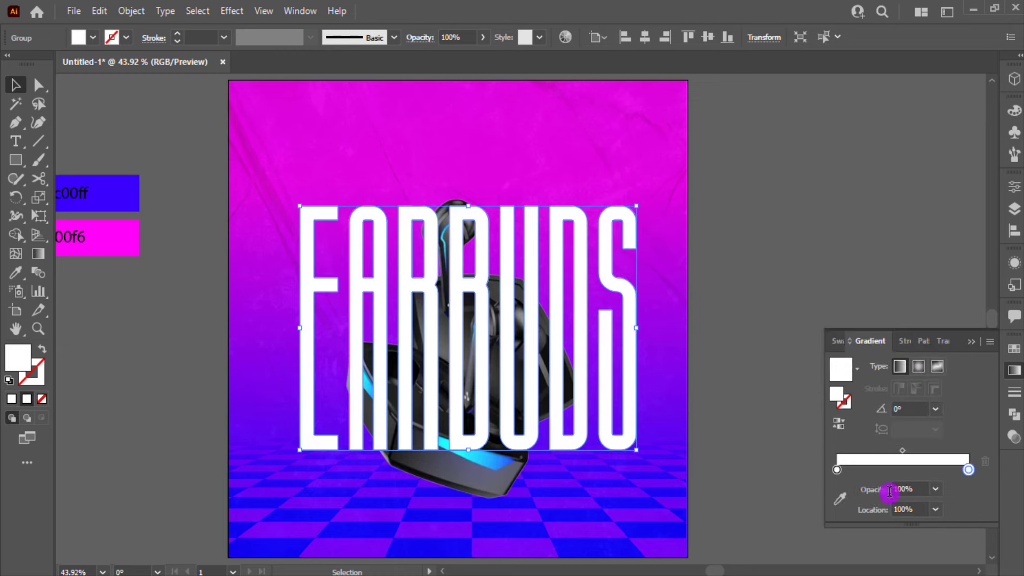
text(0)
key(Return)
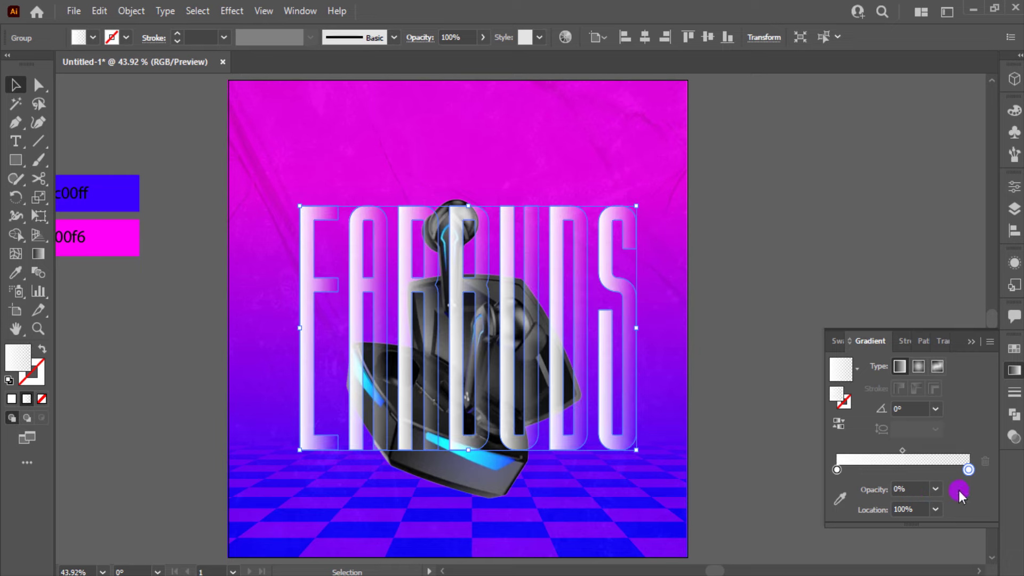
Run the gradient vertically so the letters fade out toward the bottom
key(g)
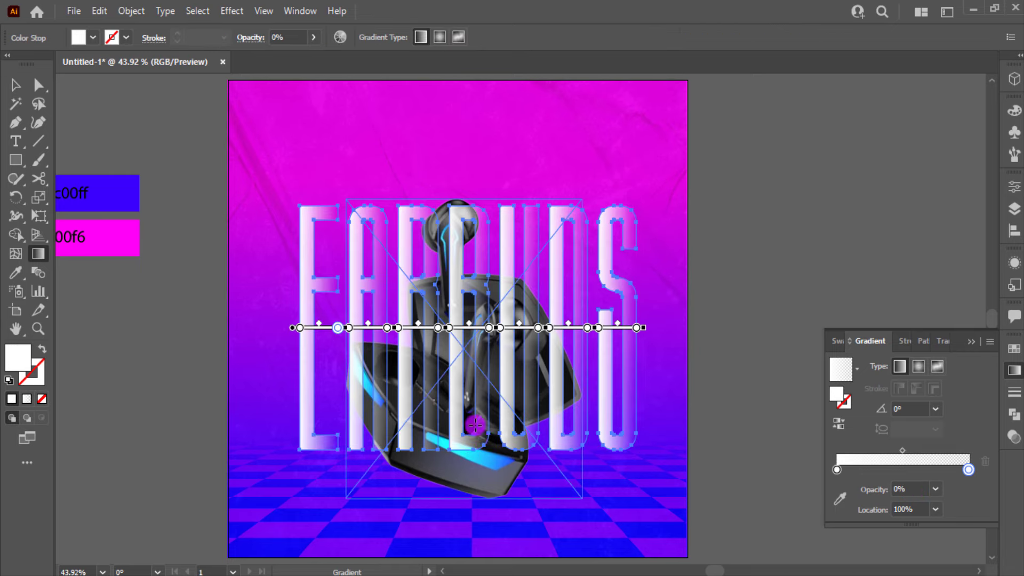
drag(471, 181, 472, 218)
drag(458, 262, 458, 410)
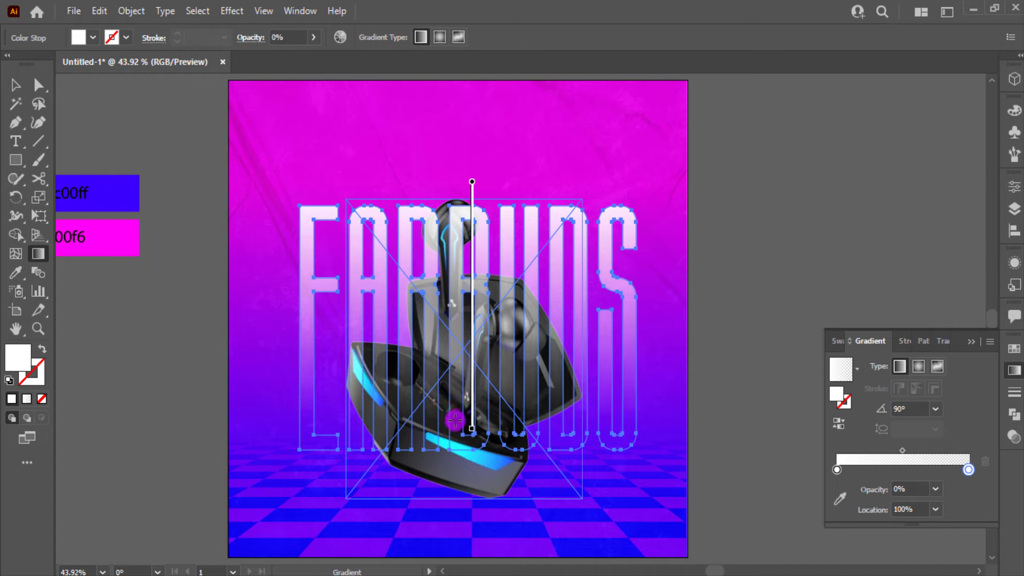
key(v)
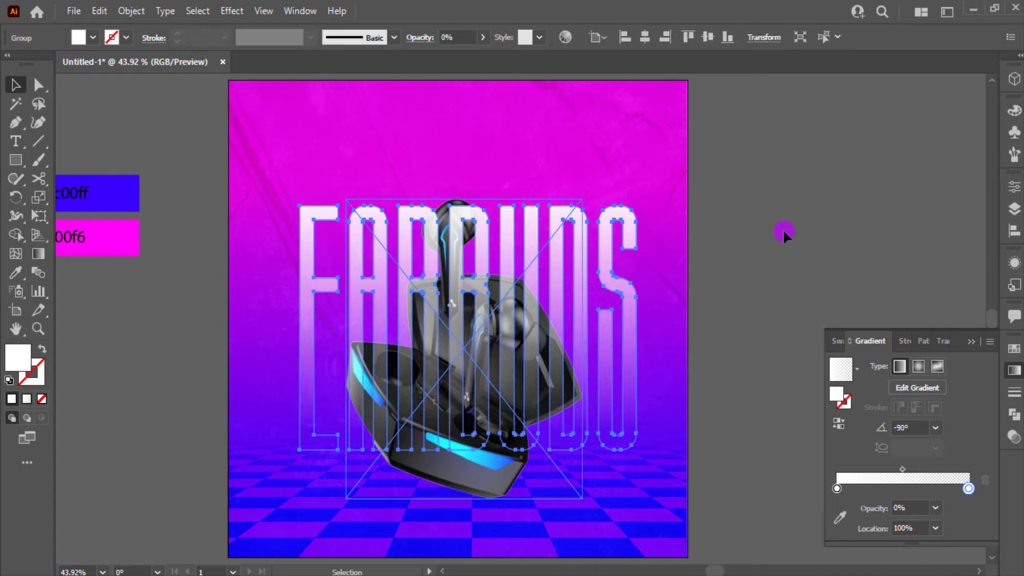
click(782, 229)
Send the EARBUDS letters backward behind the earbuds image
click(452, 363)
key(ctrl+[)
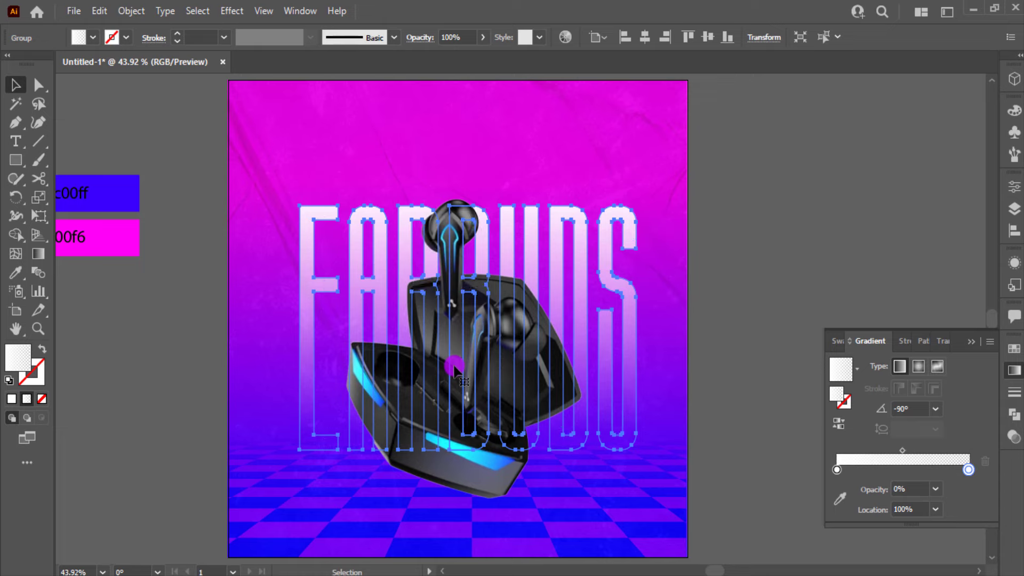
click(756, 205)
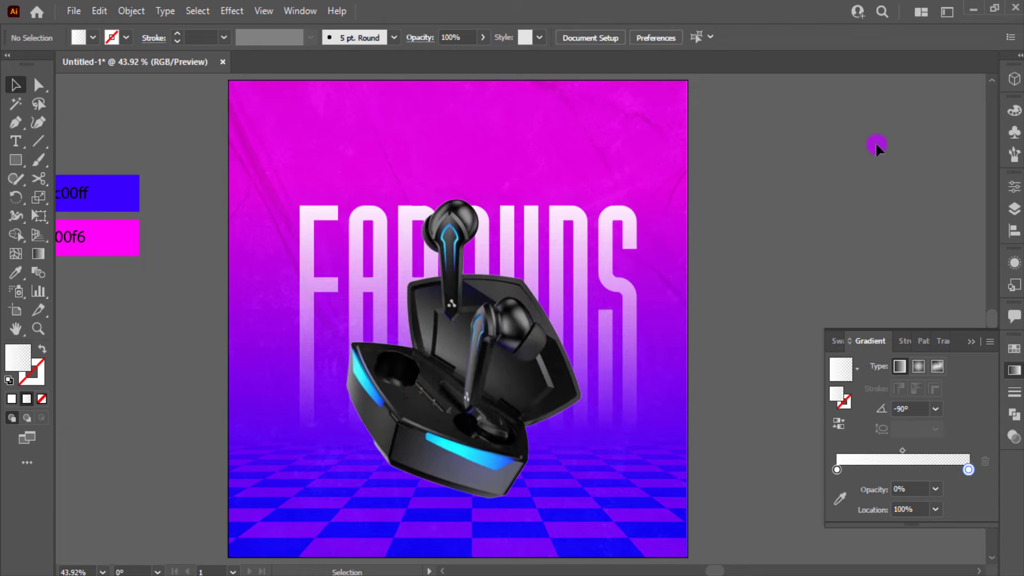
click(970, 341)
click(653, 357)
Give the EARBUDS letters a solid white fill and adjust their stroke weight
click(649, 382)
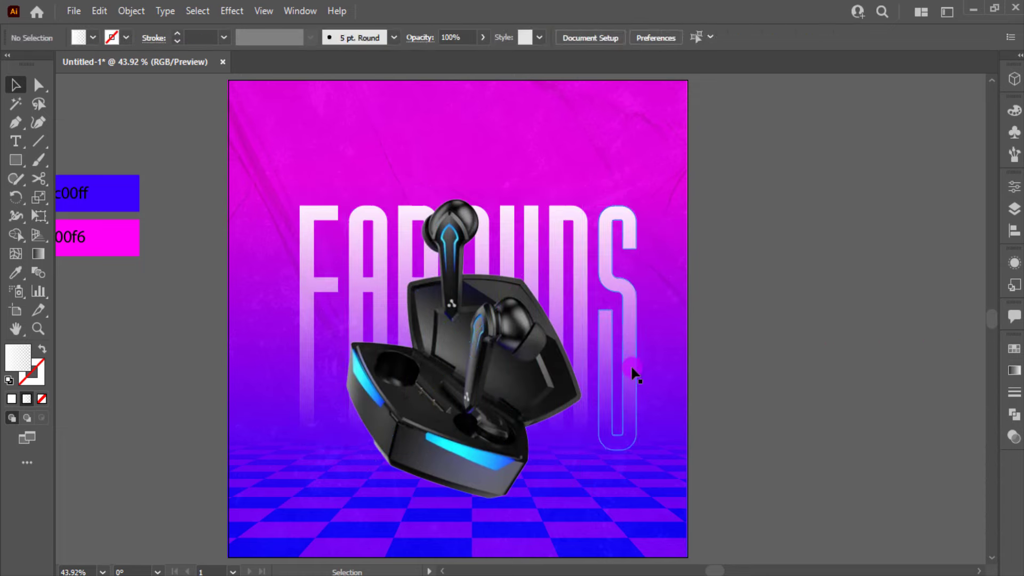
click(79, 41)
click(30, 65)
click(42, 349)
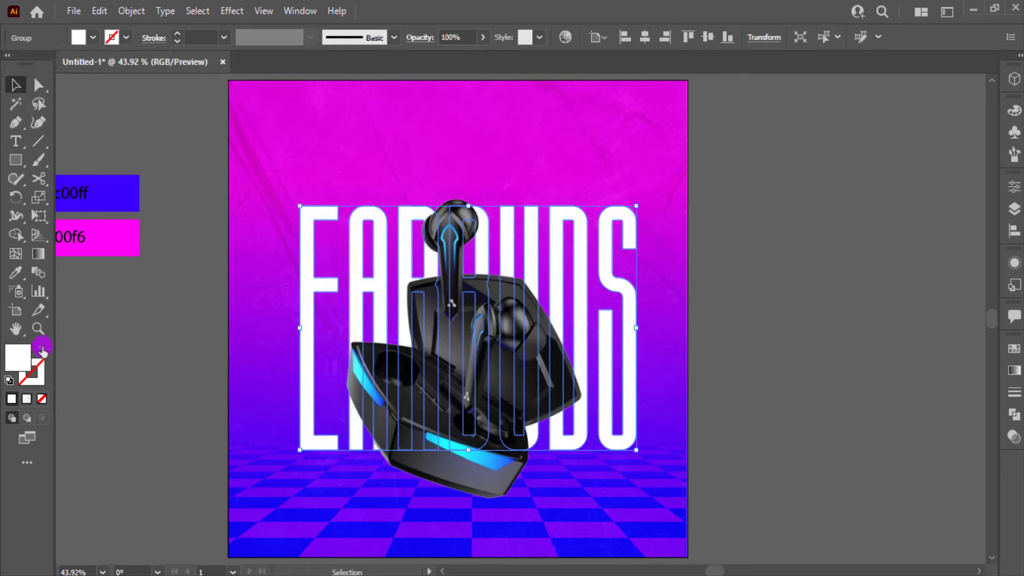
click(805, 385)
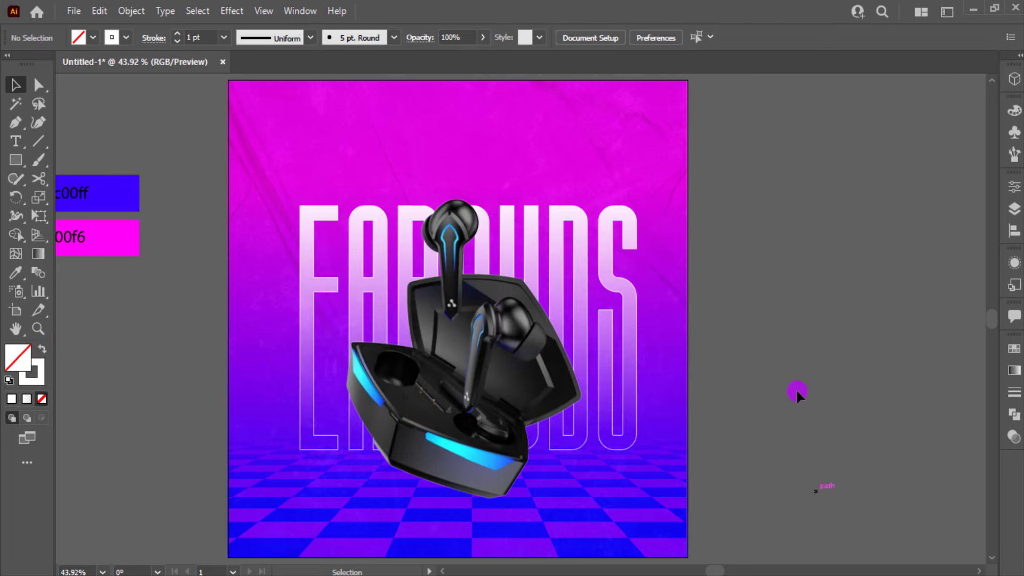
click(634, 448)
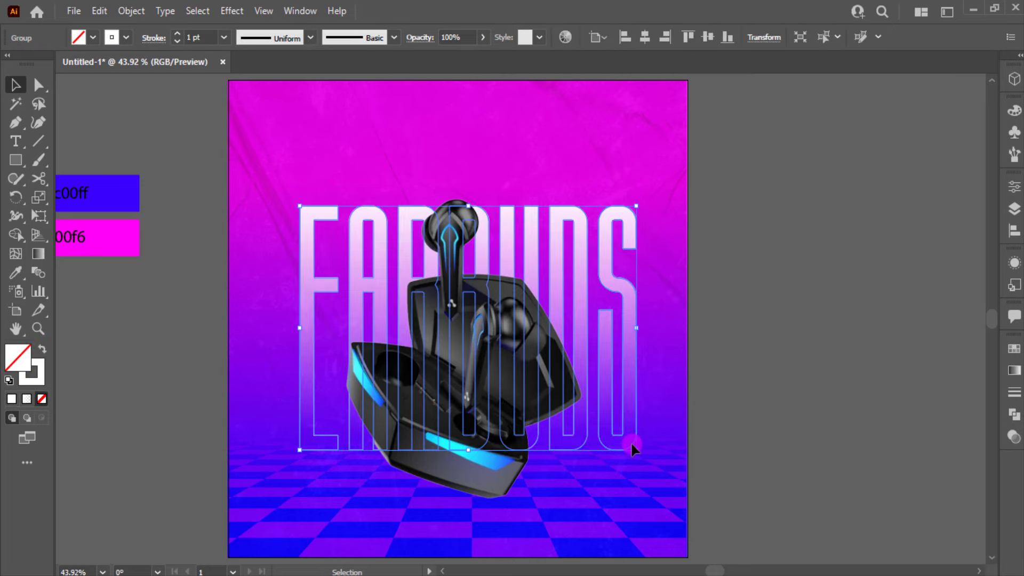
click(223, 37)
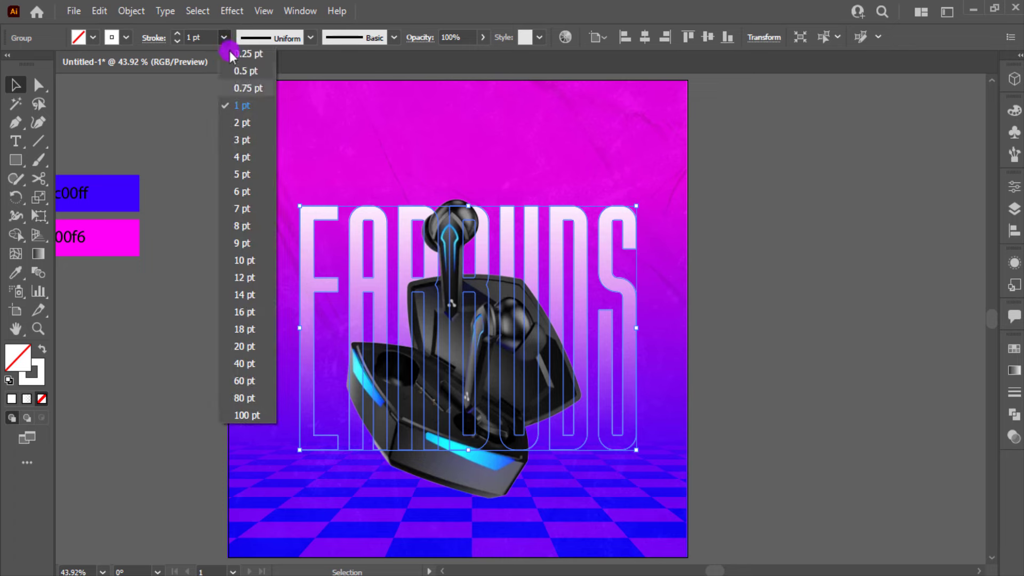
click(243, 75)
click(646, 385)
Enlarge the earbuds slightly, then shrink title and earbuds together and nudge them right
click(493, 493)
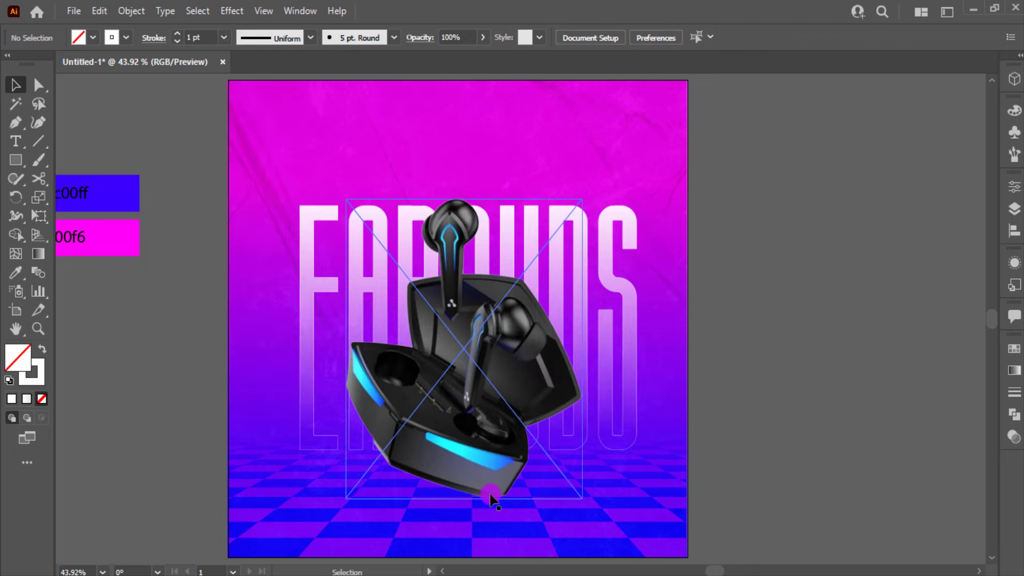
drag(580, 501, 586, 502)
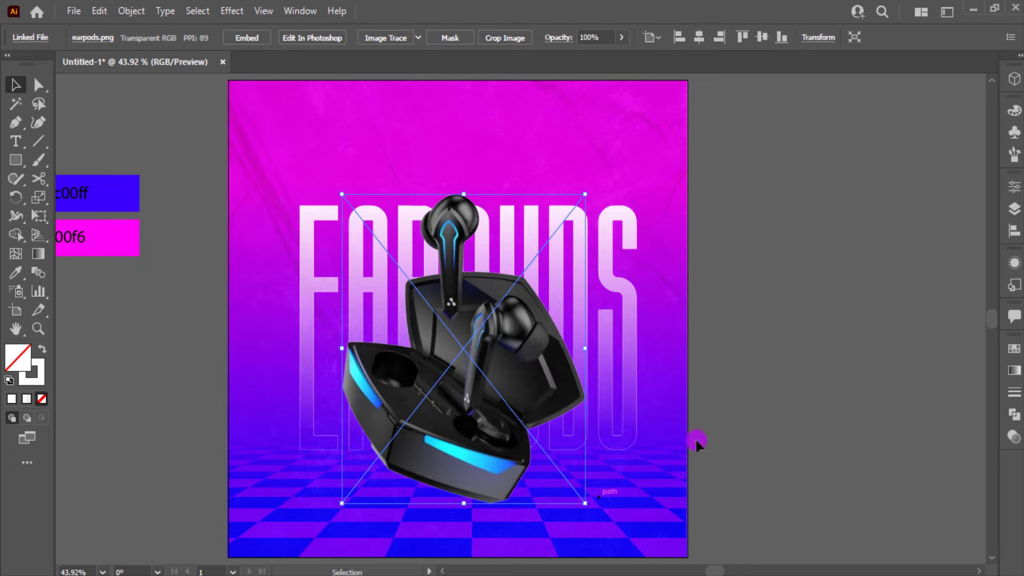
click(706, 347)
key(ctrl+a)
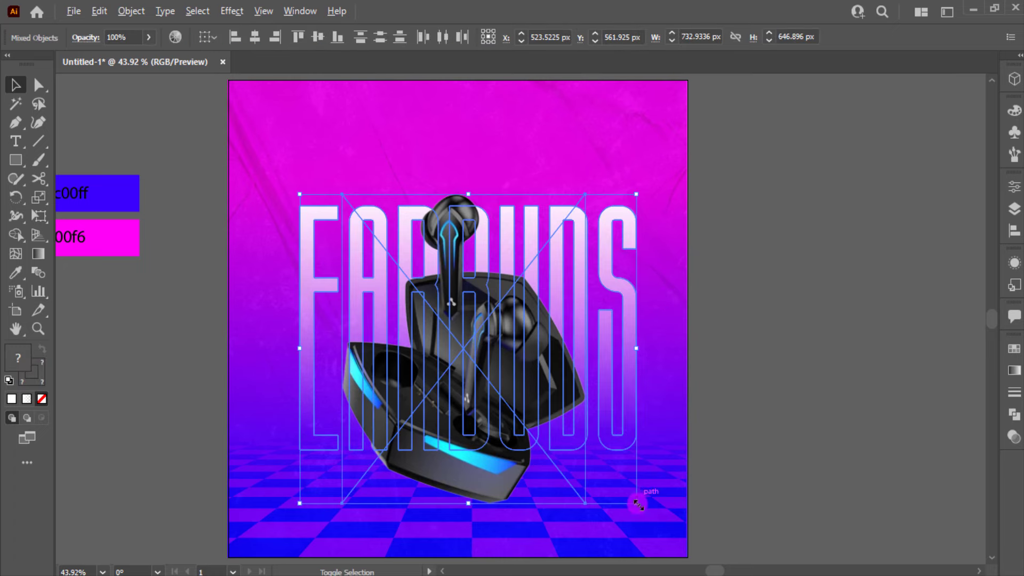
drag(637, 504, 628, 495)
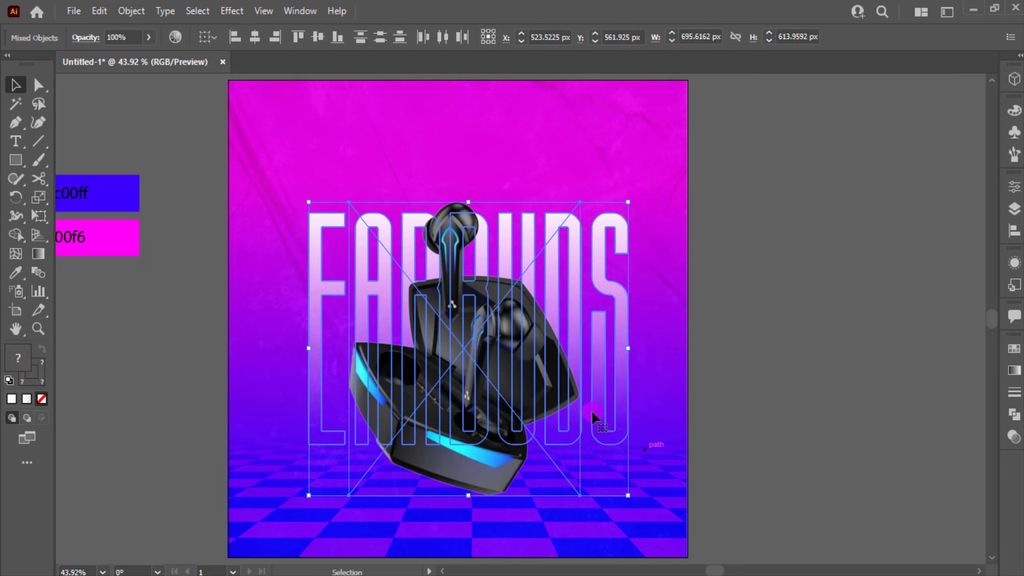
mouse_move(590, 409)
mouse_down()
mouse_move(587, 419)
mouse_move(590, 410)
mouse_up()
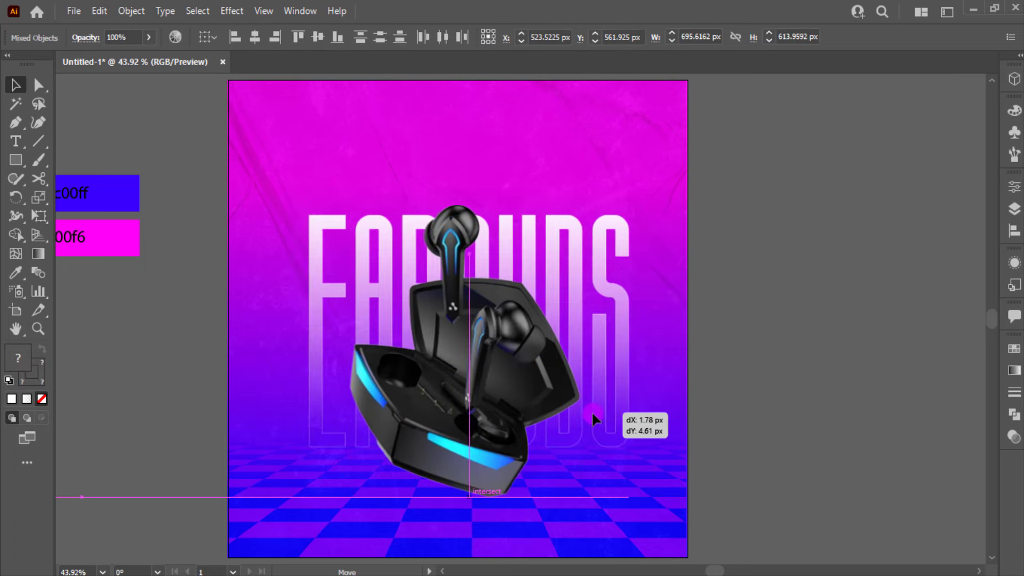
click(734, 379)
Set the crumpled texture to Overlay blend with opacity raised to 92%
key(ctrl+a)
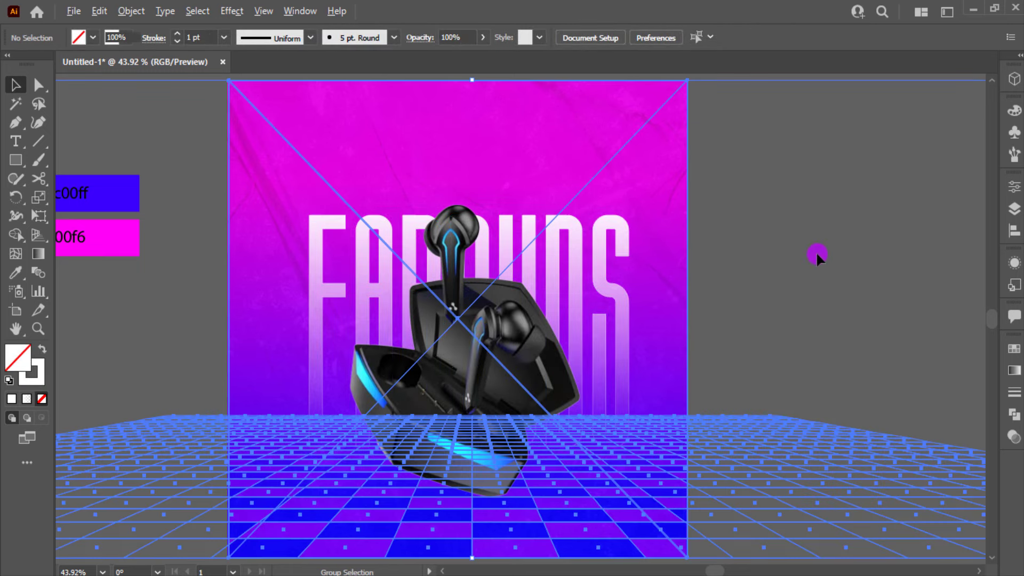
mouse_move(816, 251)
mouse_down()
mouse_move(859, 271)
mouse_move(680, 178)
mouse_up()
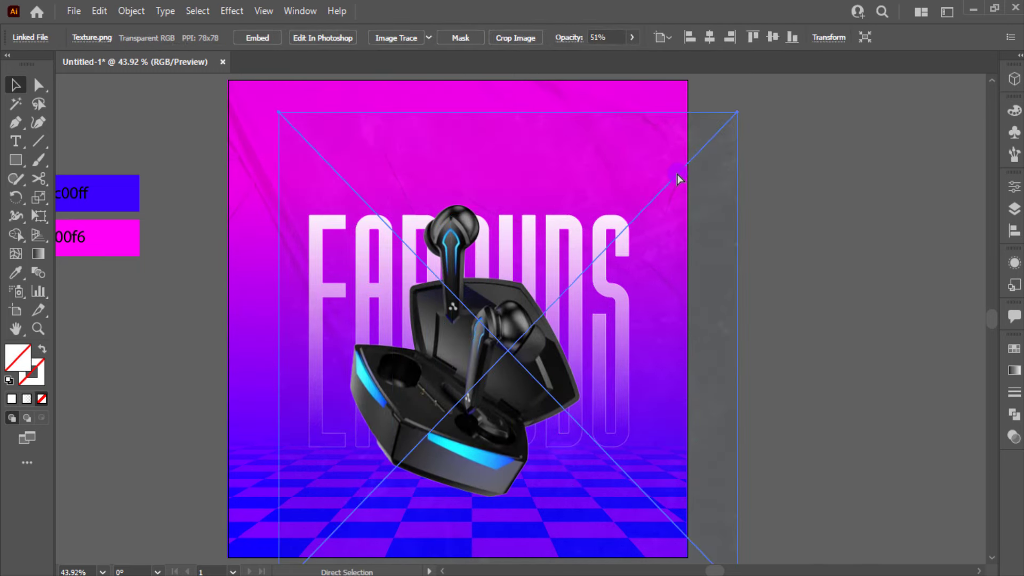
click(1014, 415)
click(1013, 438)
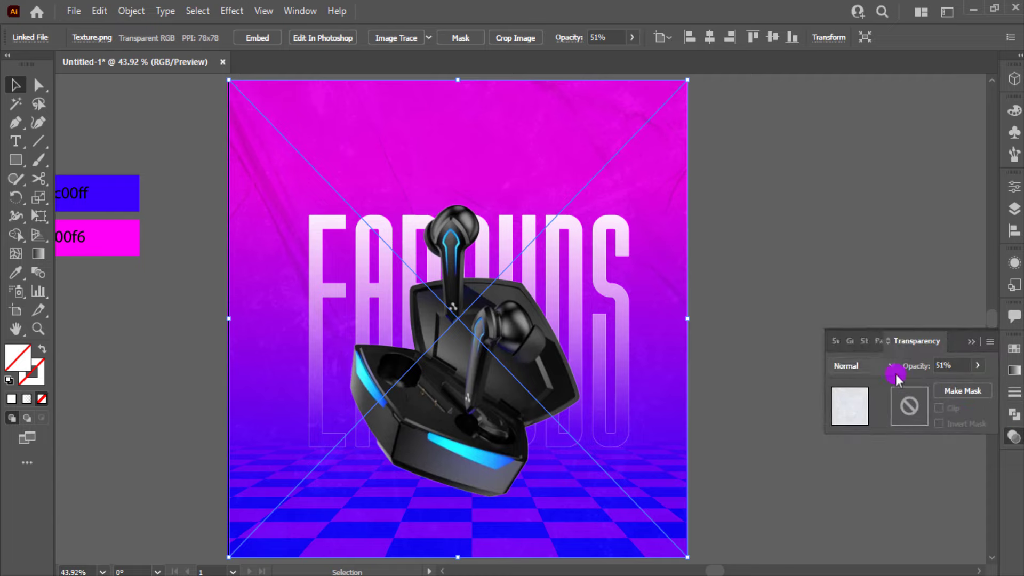
click(890, 365)
click(861, 203)
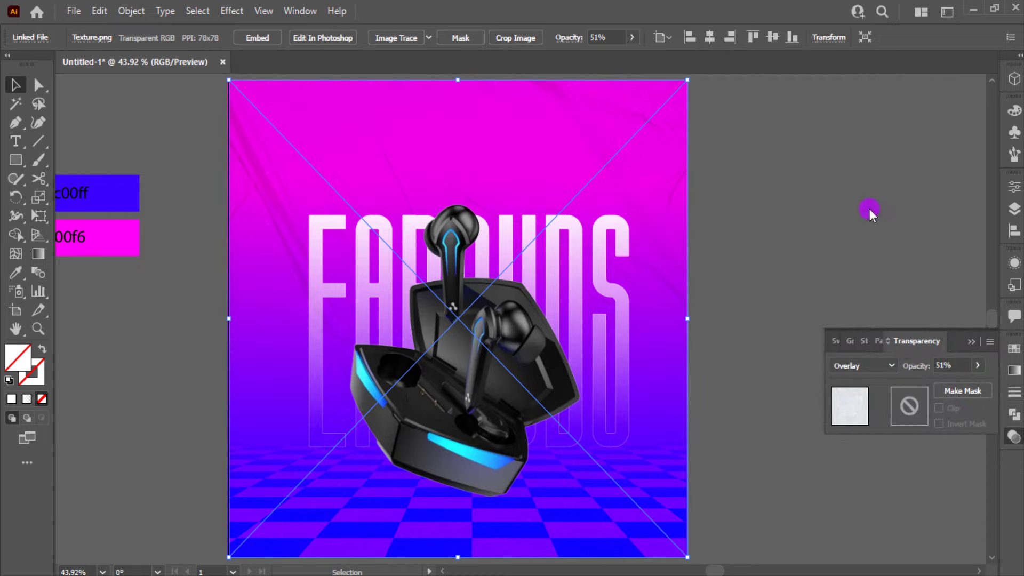
click(978, 367)
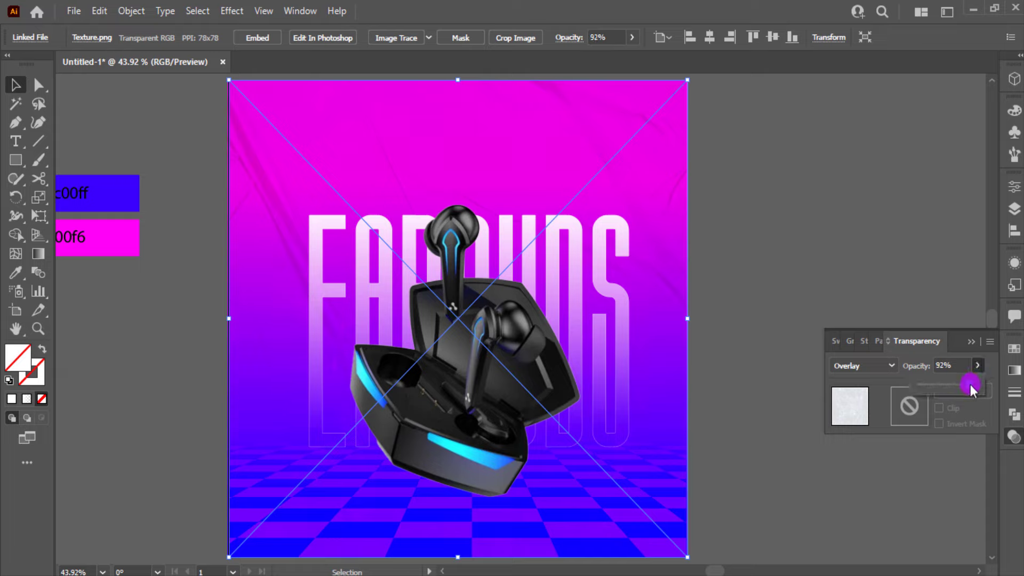
click(971, 340)
click(826, 229)
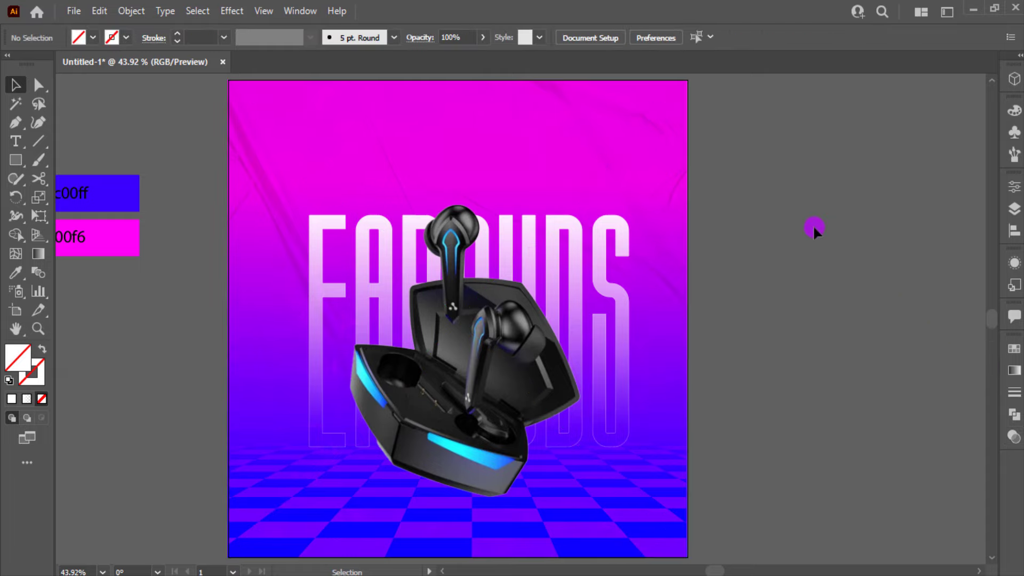
click(681, 351)
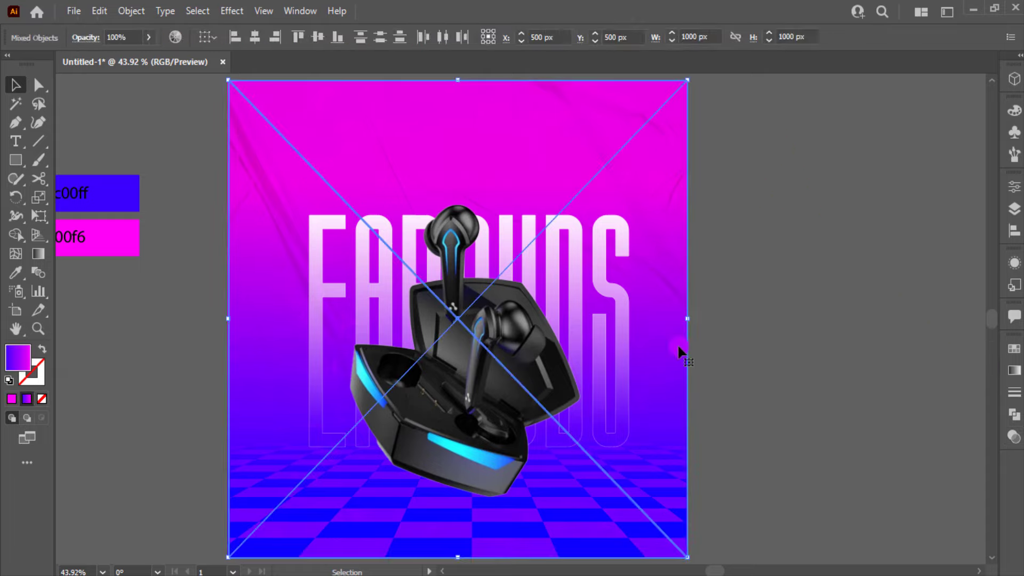
key(ctrl+shift+a)
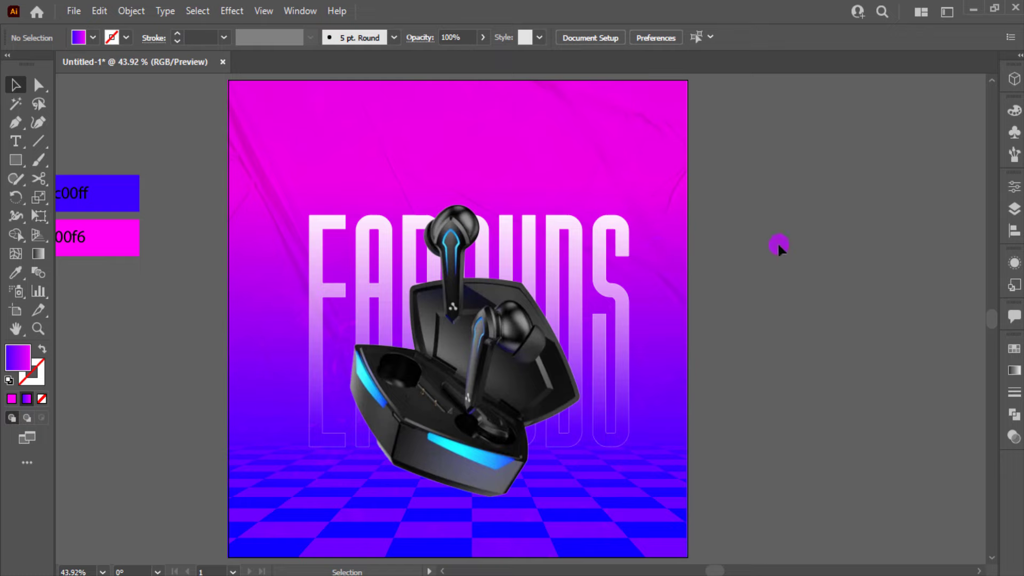
Move the texture image aside to expose the background rectangle
key(ctrl+a)
click(779, 237)
click(661, 170)
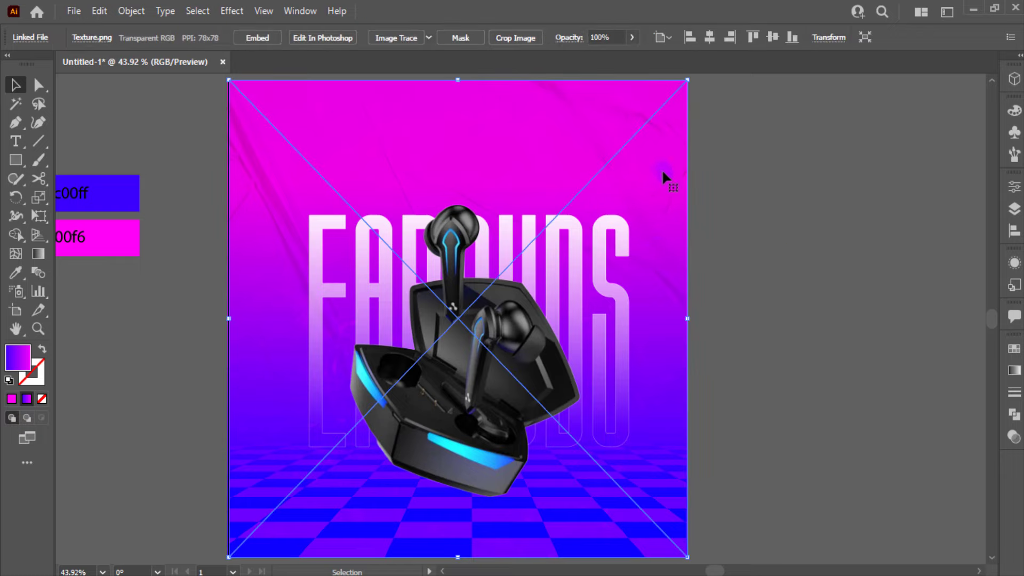
click(730, 147)
drag(730, 147, 591, 165)
Redraw the background gradient as a short vertical run, magenta above blue
click(676, 165)
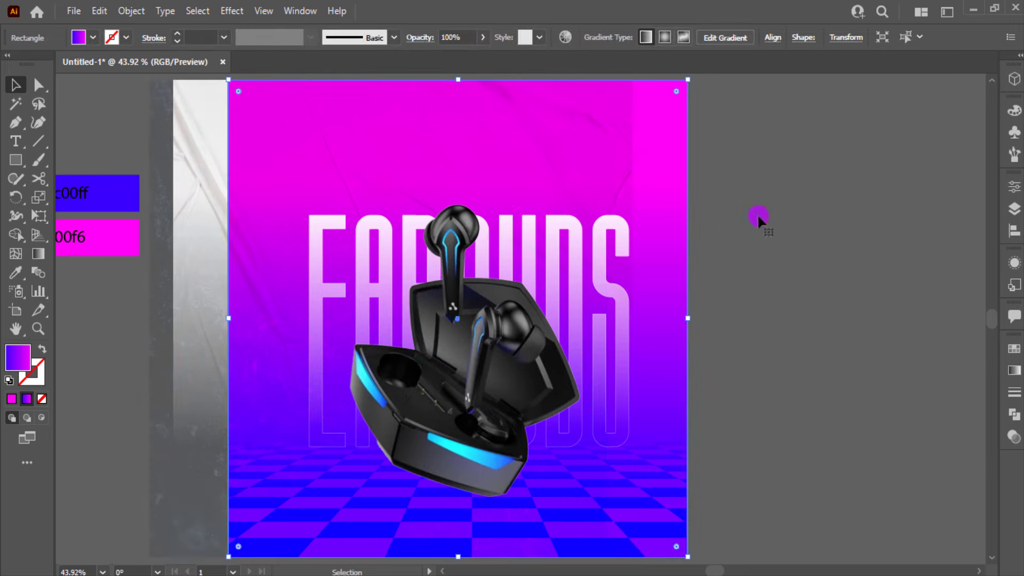
click(1017, 380)
click(972, 344)
key(g)
drag(530, 232, 530, 343)
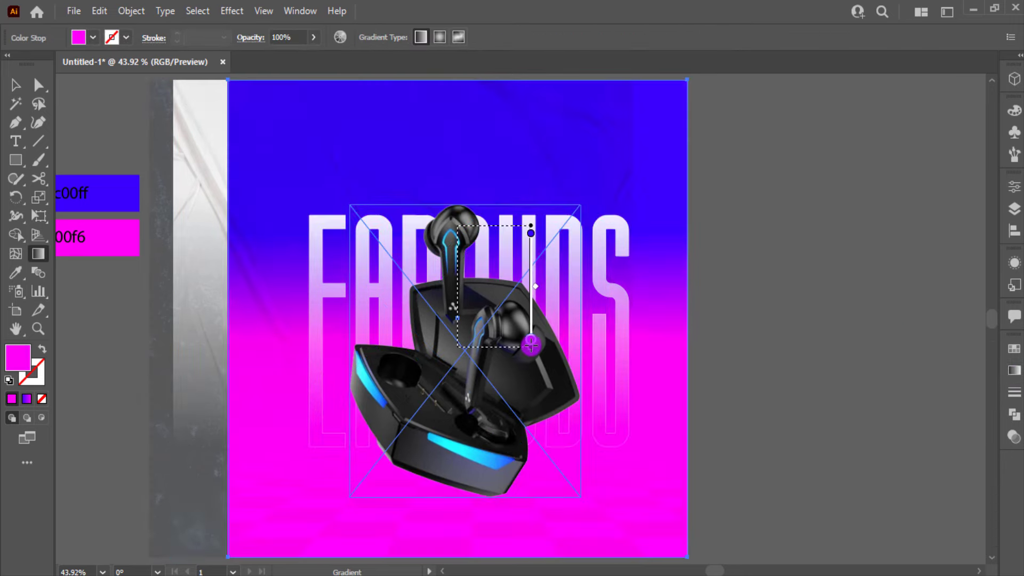
mouse_move(479, 461)
mouse_down()
mouse_move(480, 373)
mouse_move(496, 339)
mouse_up()
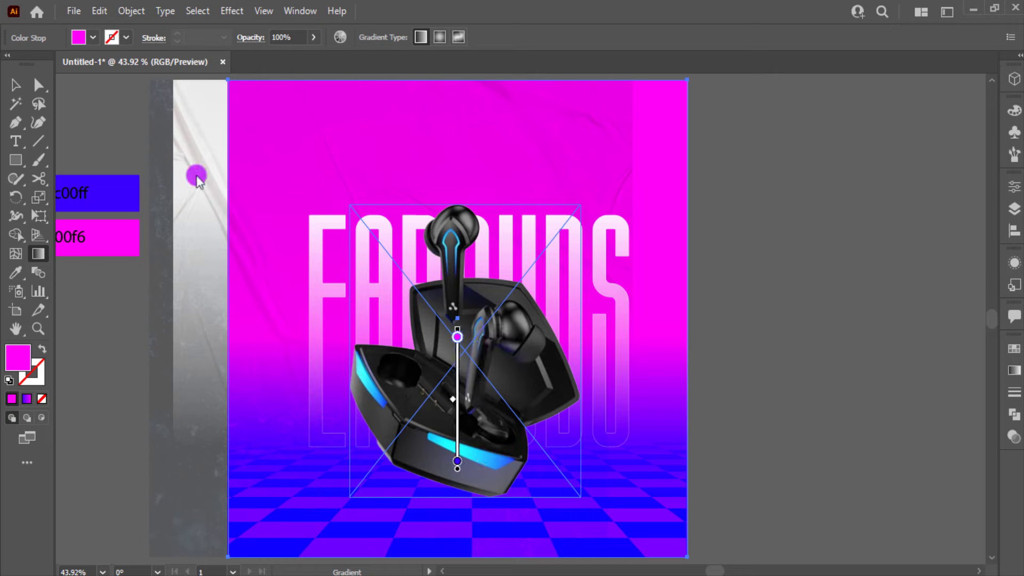
key(v)
Move the texture back and align it flush with the 1000 × 1000 px artboard
click(783, 173)
drag(620, 169, 676, 171)
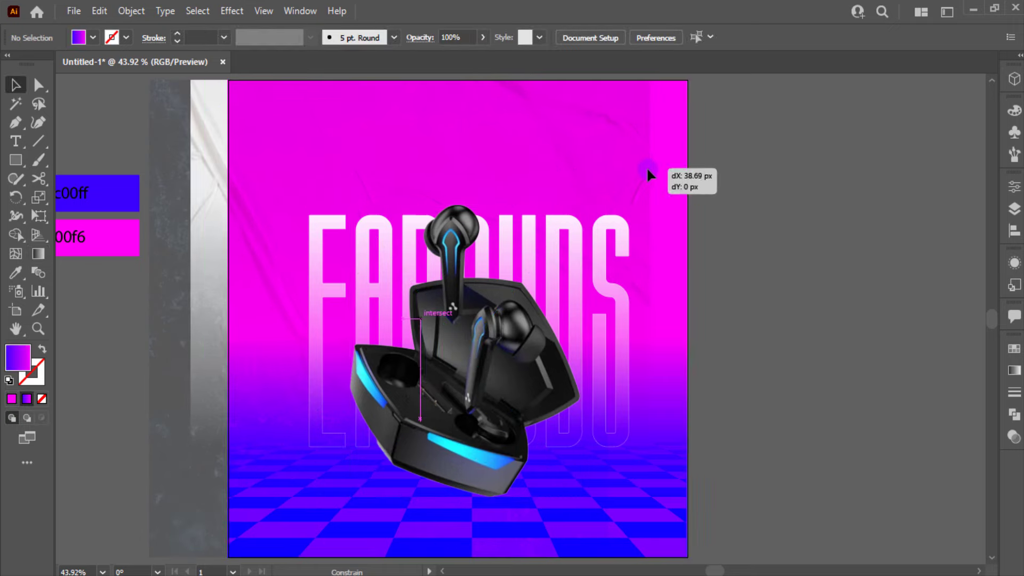
drag(222, 175, 283, 173)
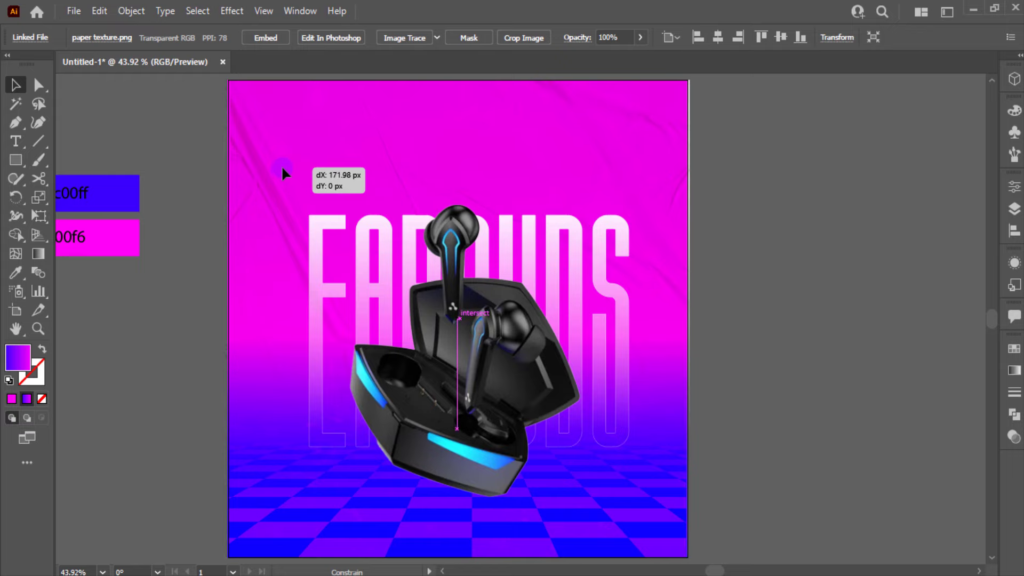
drag(282, 173, 277, 165)
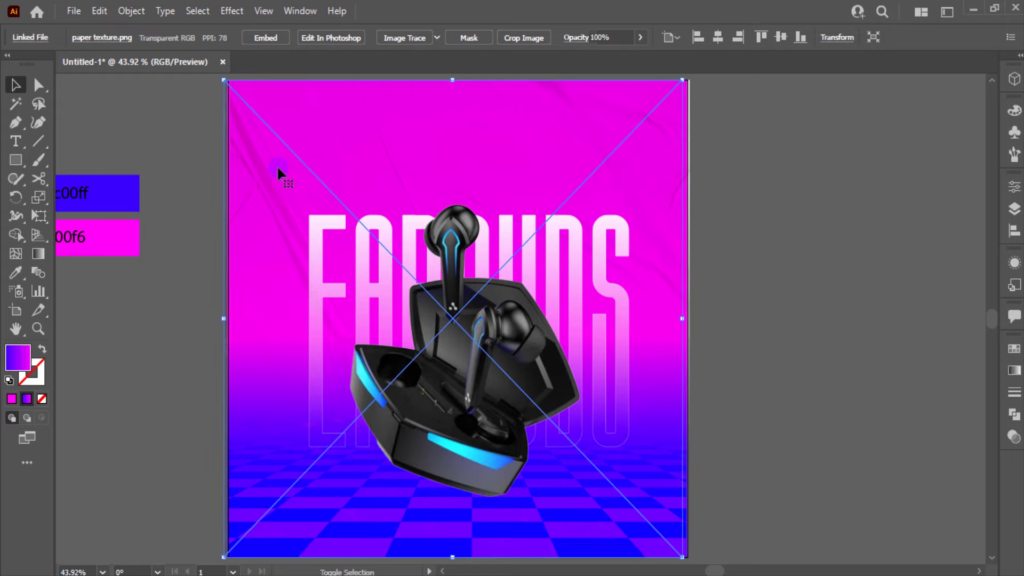
shift+click(684, 151)
click(287, 37)
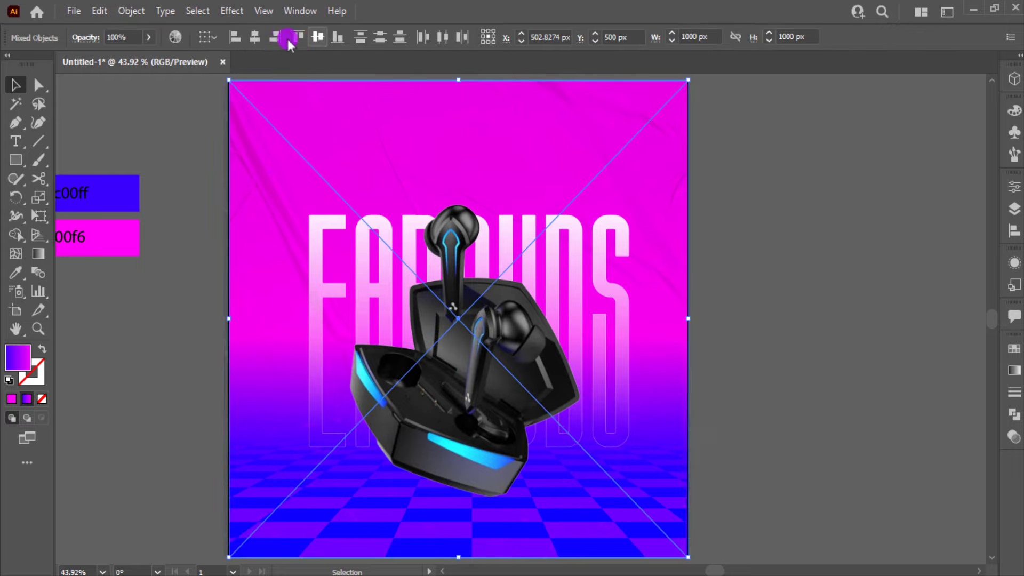
click(798, 176)
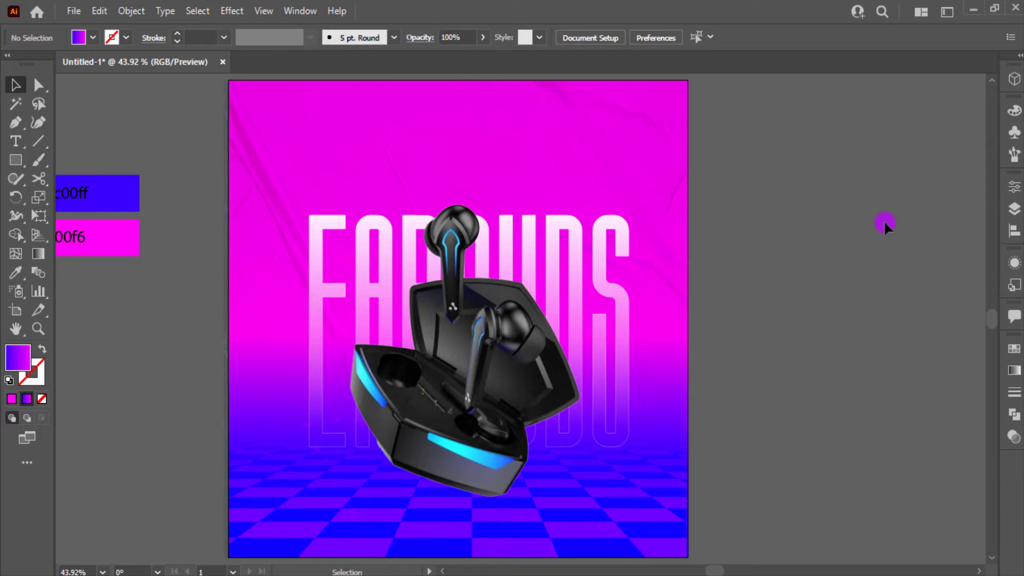
key(ctrl+0)
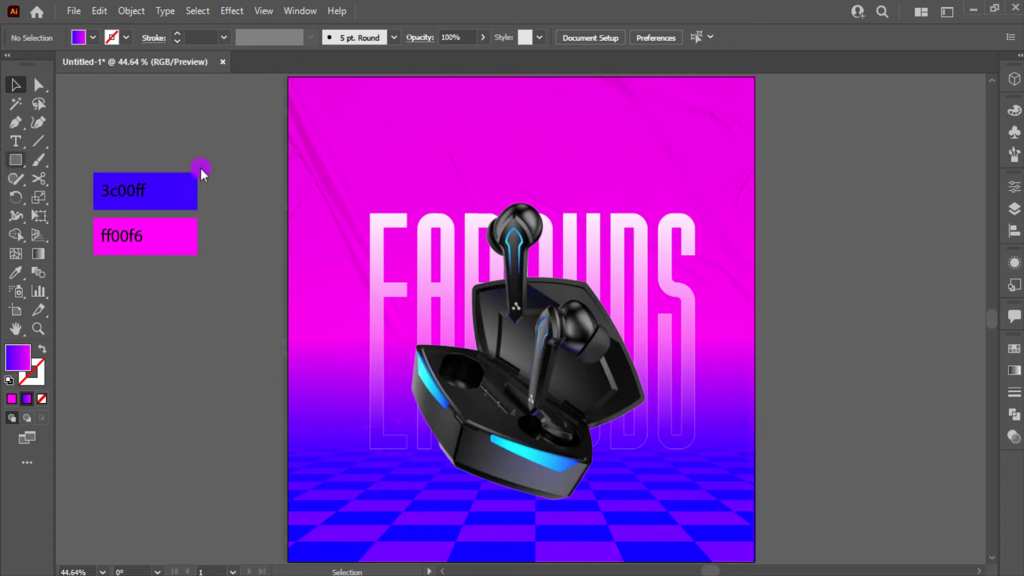
Place a new 'Black' text object beside the artboard
click(15, 142)
scroll(688, 219, right, 3)
click(722, 220)
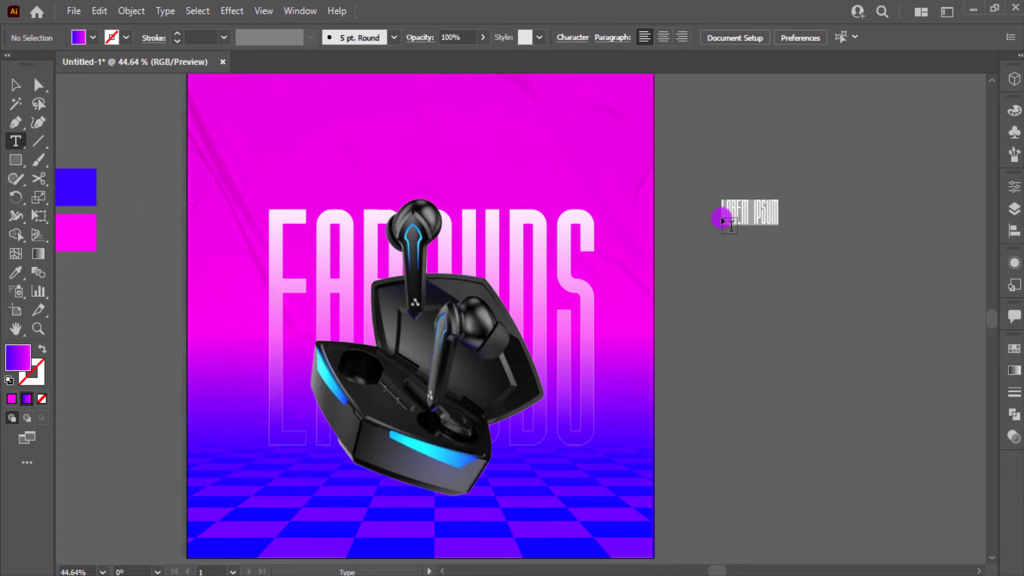
text(0)
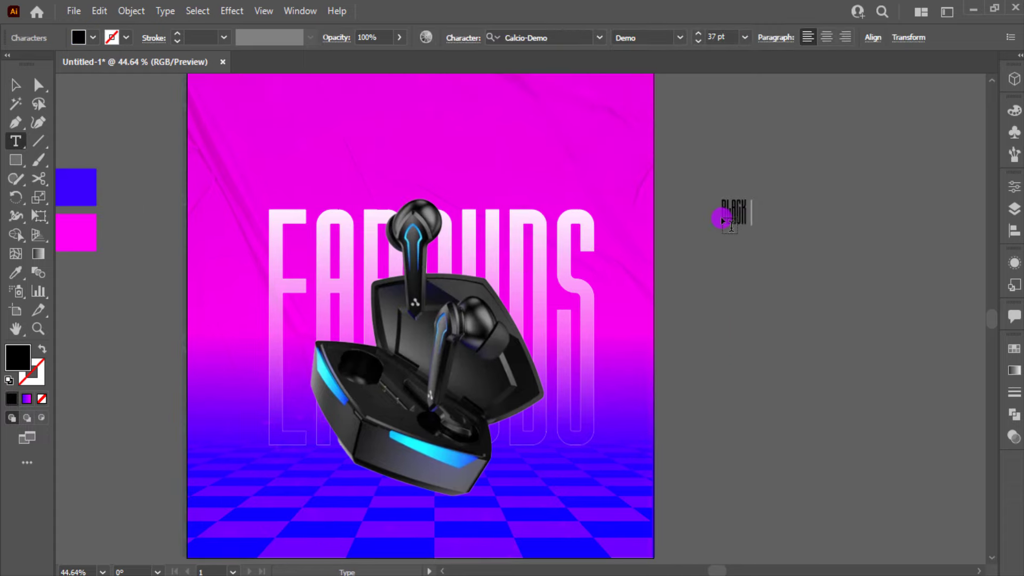
click(16, 85)
Set the Black text's font to Montserrat ExtraBold
click(537, 37)
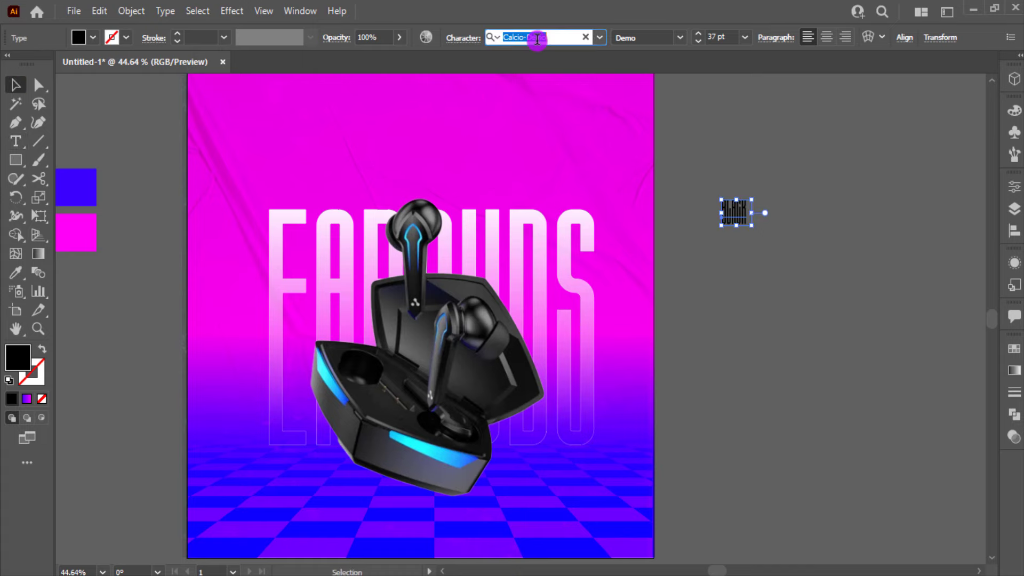
text(n)
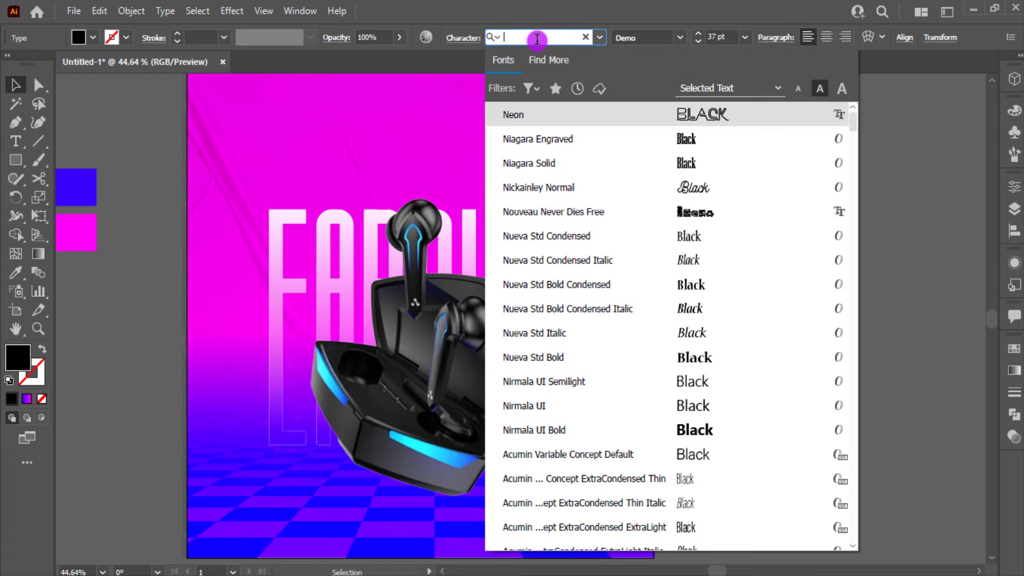
text(mn)
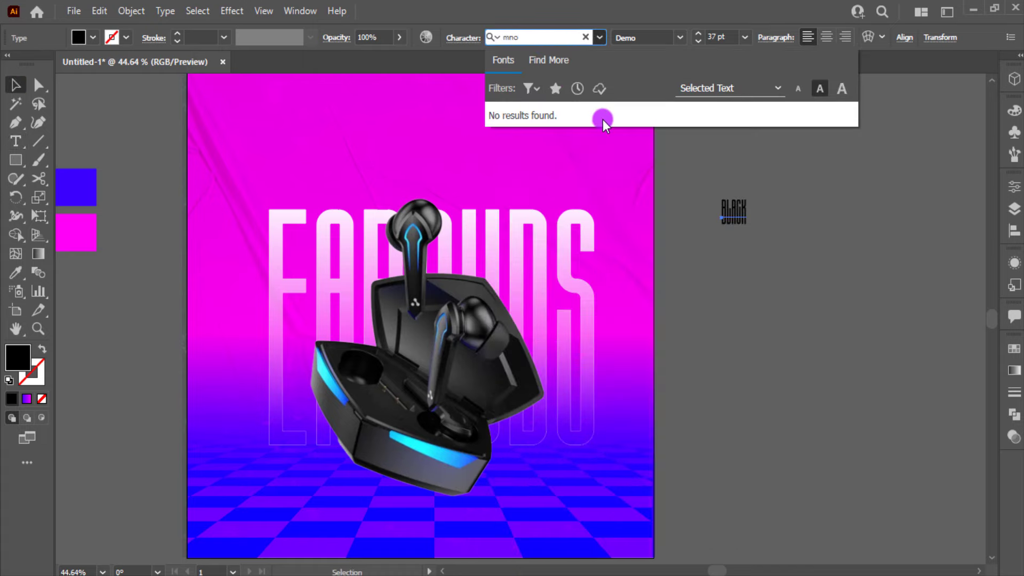
key(BackSpace)
text(on)
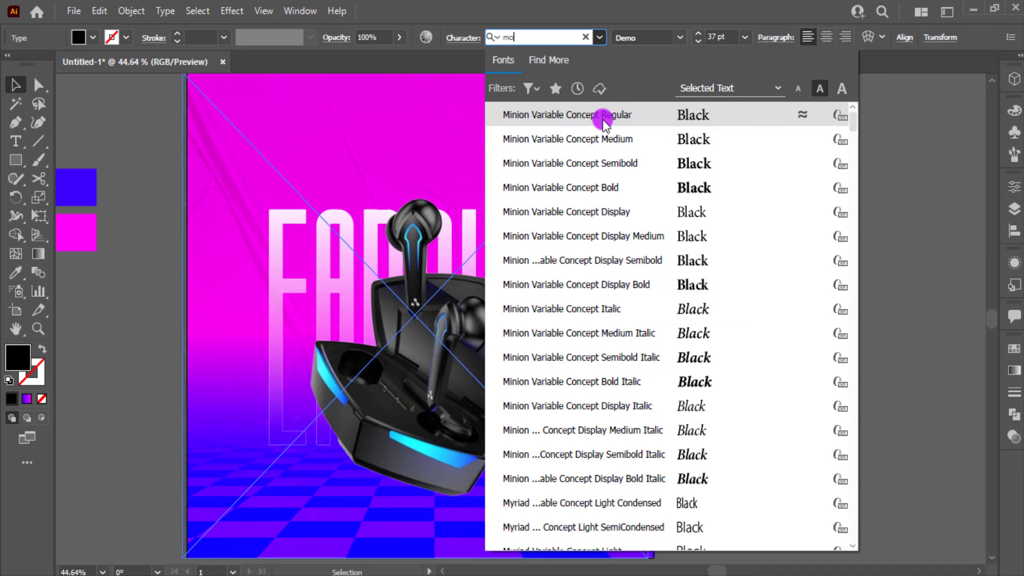
scroll(725, 414, down, 4)
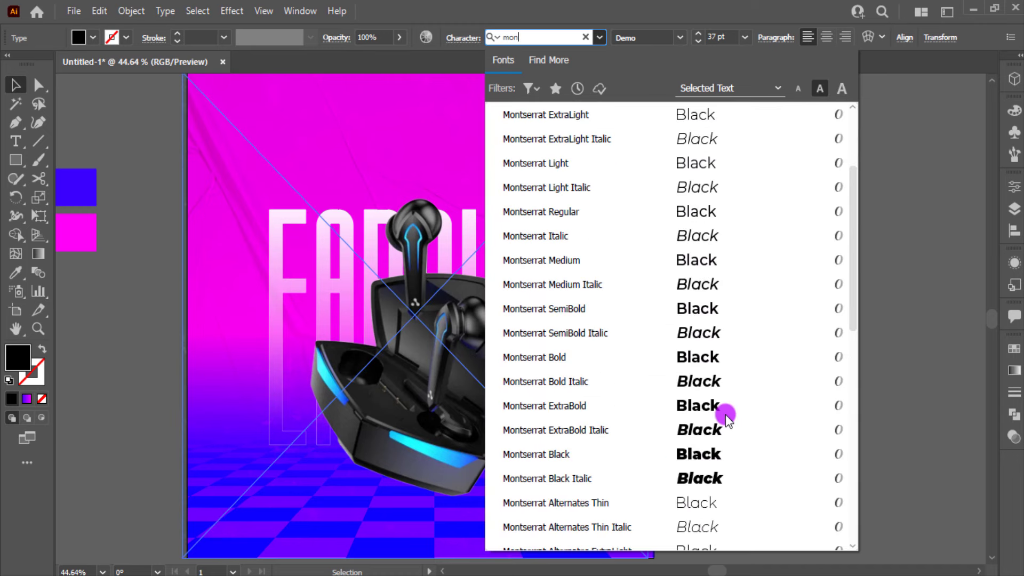
scroll(725, 415, down, 4)
scroll(725, 414, up, 3)
scroll(724, 396, up, 3)
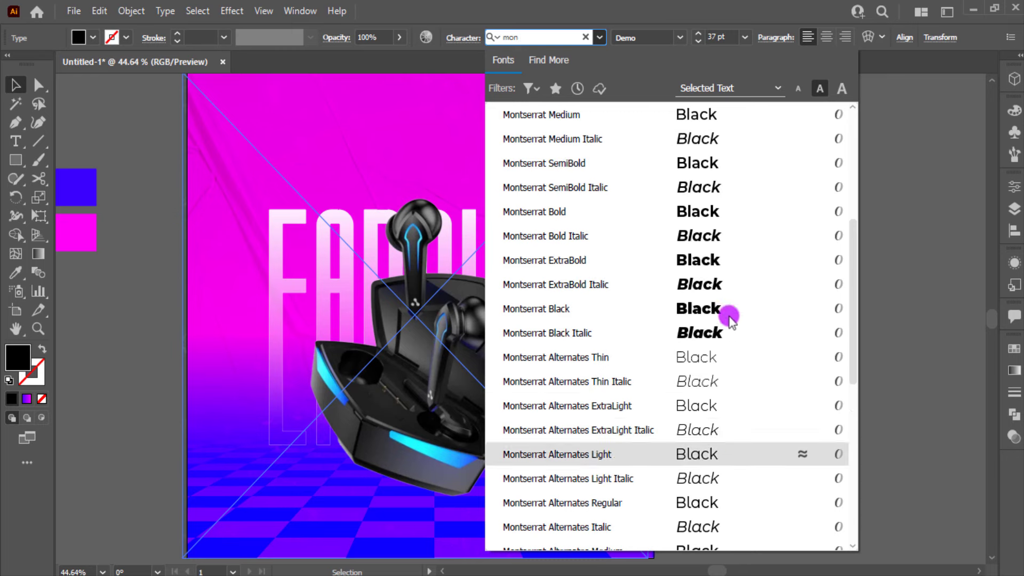
scroll(729, 307, up, 3)
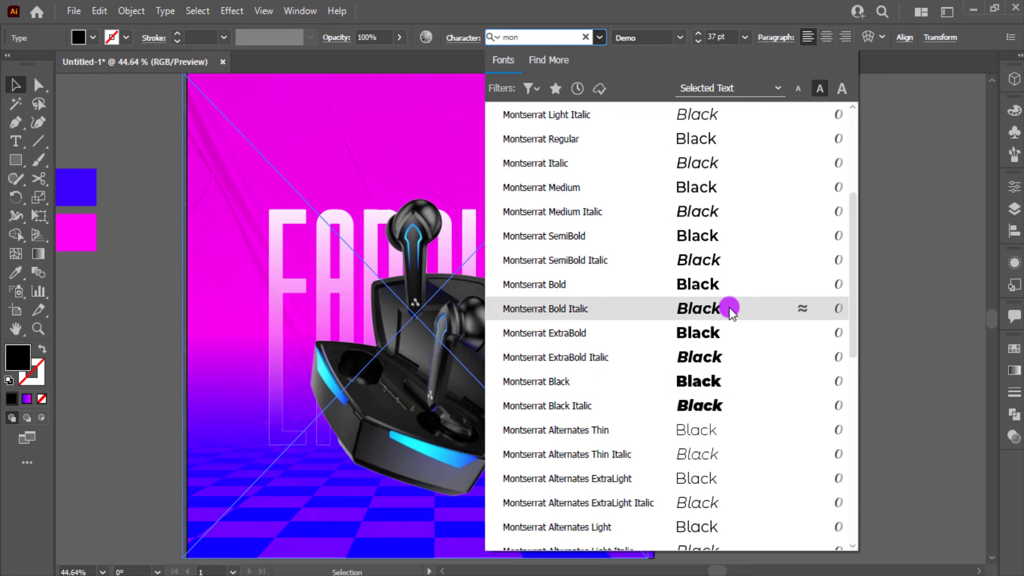
click(734, 332)
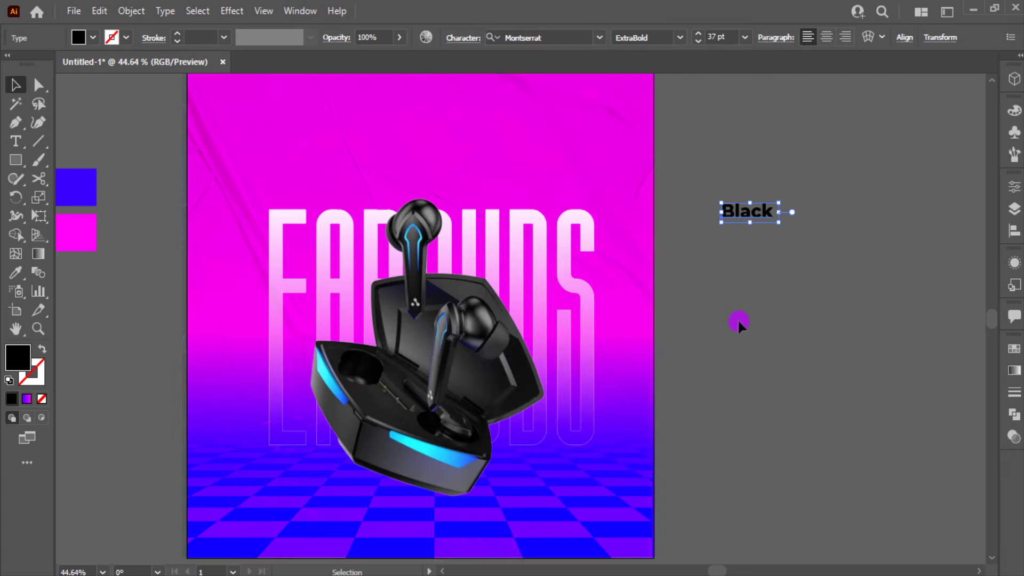
Duplicate Black directly beneath itself and retype the copy as 'Friday'
drag(838, 253, 845, 255)
click(811, 265)
drag(773, 221, 775, 284)
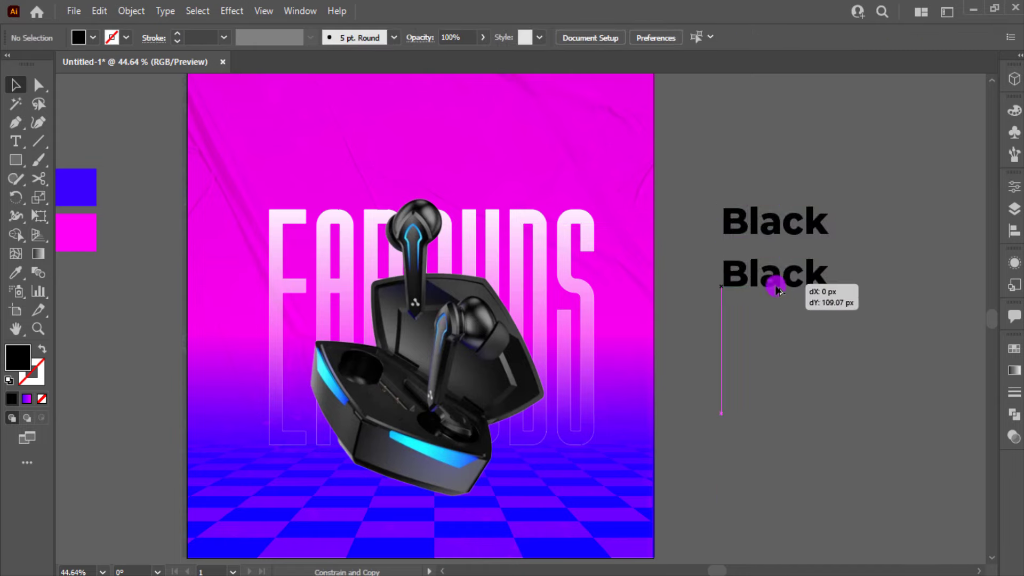
double_click(771, 288)
text(Fr)
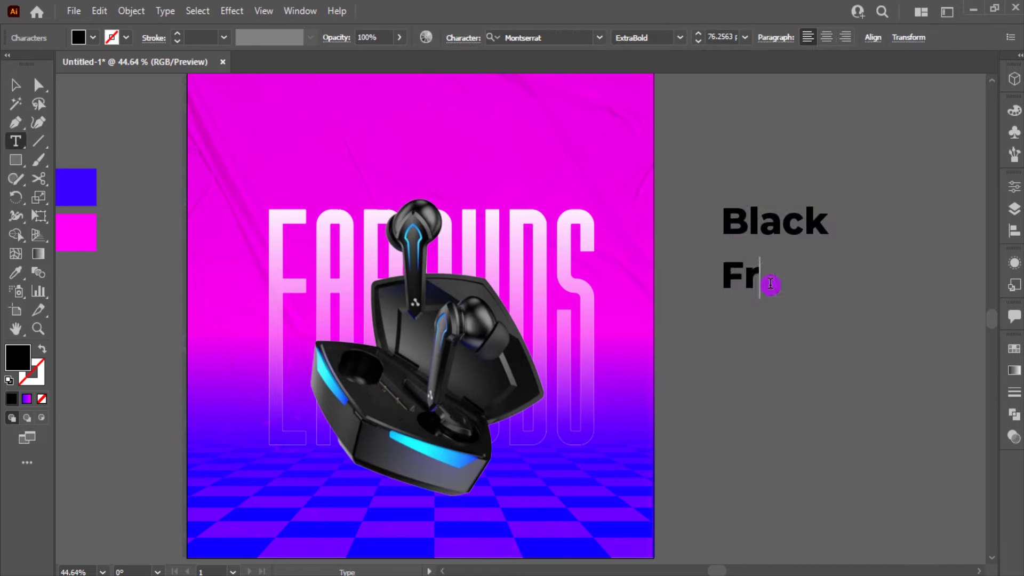
text(iday)
click(15, 85)
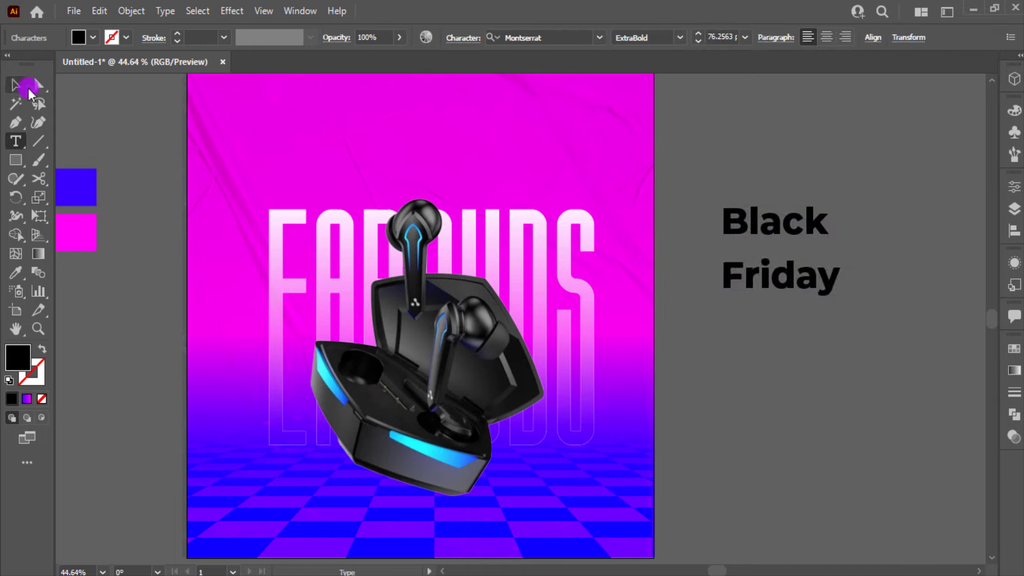
Set Black above Friday and enlarge Friday to about 111 pt
click(847, 134)
drag(764, 211, 784, 230)
click(838, 300)
drag(839, 299, 892, 315)
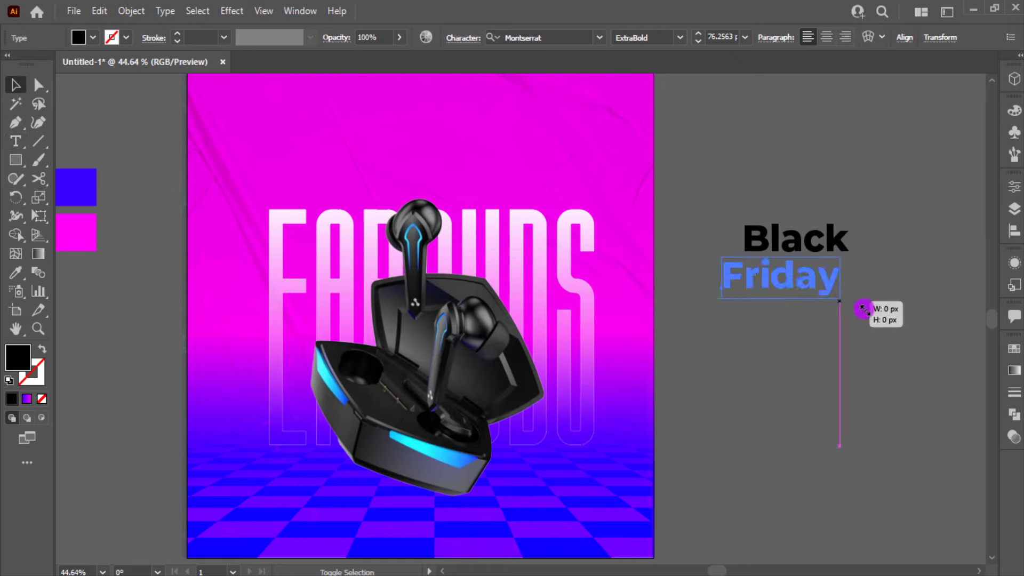
drag(801, 295, 795, 286)
Duplicate Black below Friday as a smaller 'Super Sale' line, then tighten Black against Friday
drag(780, 239, 753, 330)
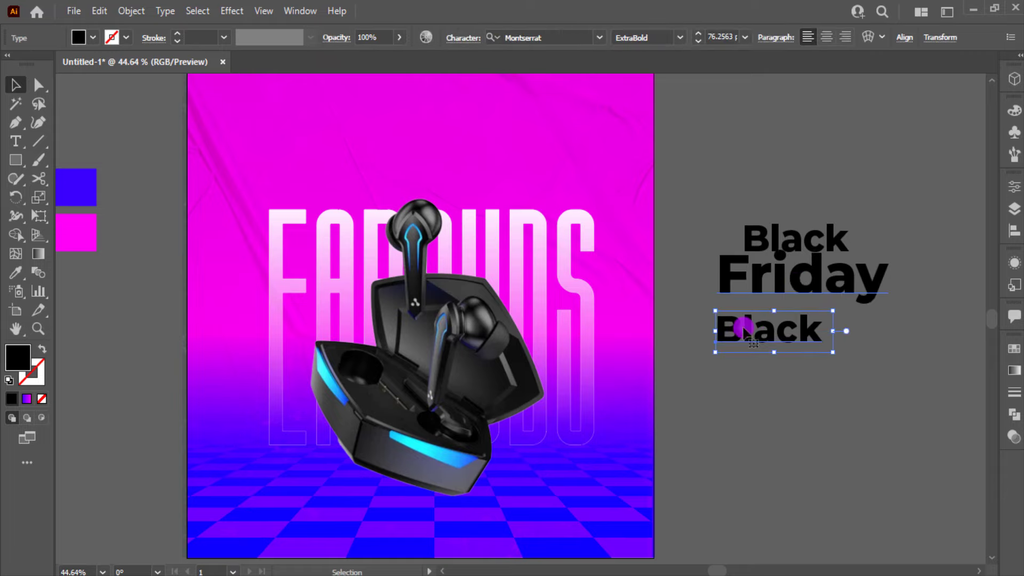
double_click(745, 329)
text(SU)
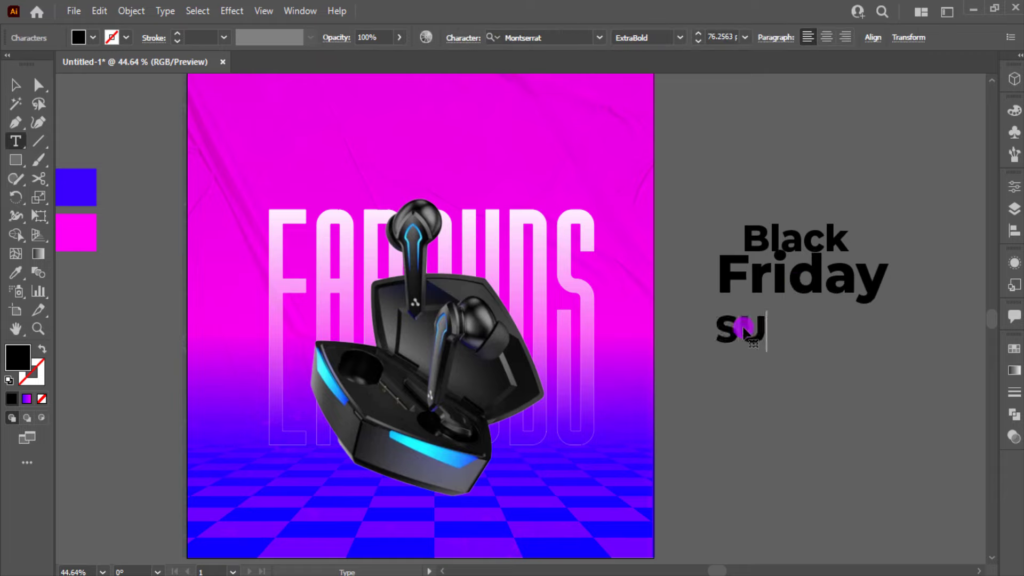
text(uper Sale)
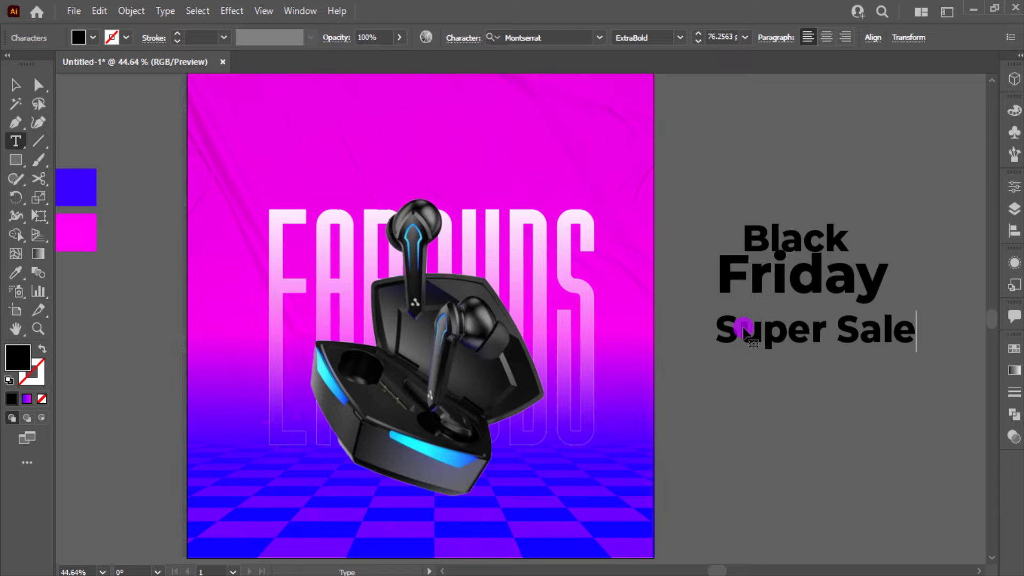
click(15, 84)
mouse_move(916, 347)
mouse_down()
mouse_move(802, 335)
mouse_move(825, 337)
mouse_move(816, 313)
mouse_move(847, 328)
mouse_up()
click(880, 320)
mouse_move(819, 217)
mouse_down()
mouse_move(864, 224)
mouse_move(777, 326)
mouse_up()
click(851, 163)
Make the heading white and resize Black to about 86 pt above Friday
click(94, 40)
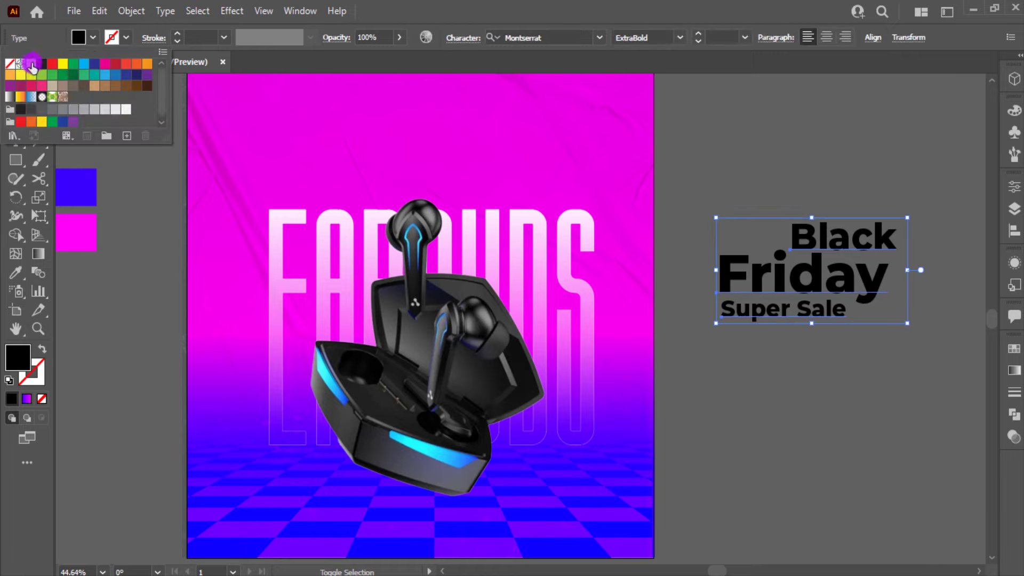
click(31, 64)
drag(906, 323, 937, 343)
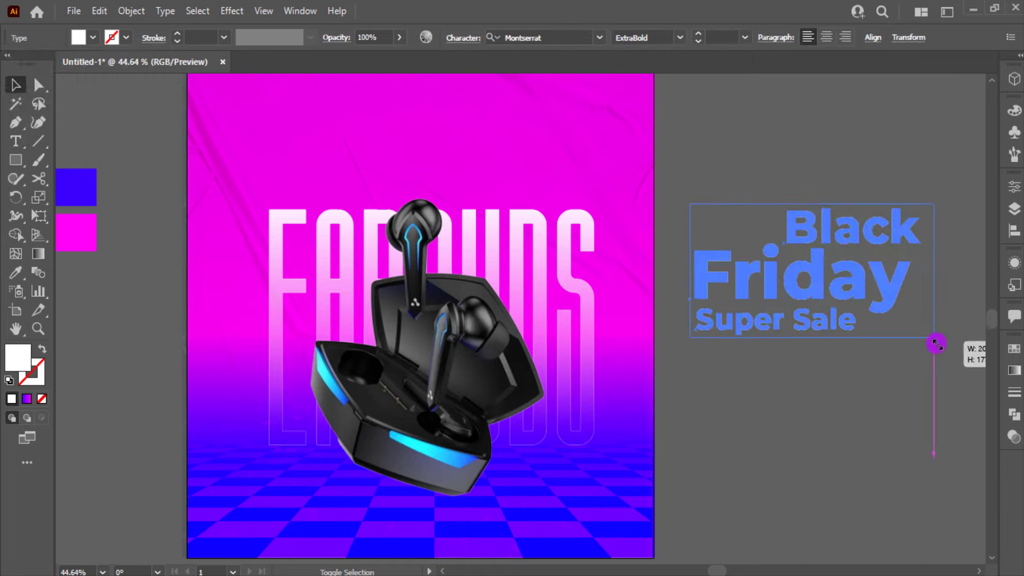
click(885, 339)
mouse_move(869, 242)
mouse_down()
mouse_move(724, 213)
mouse_move(755, 237)
mouse_up()
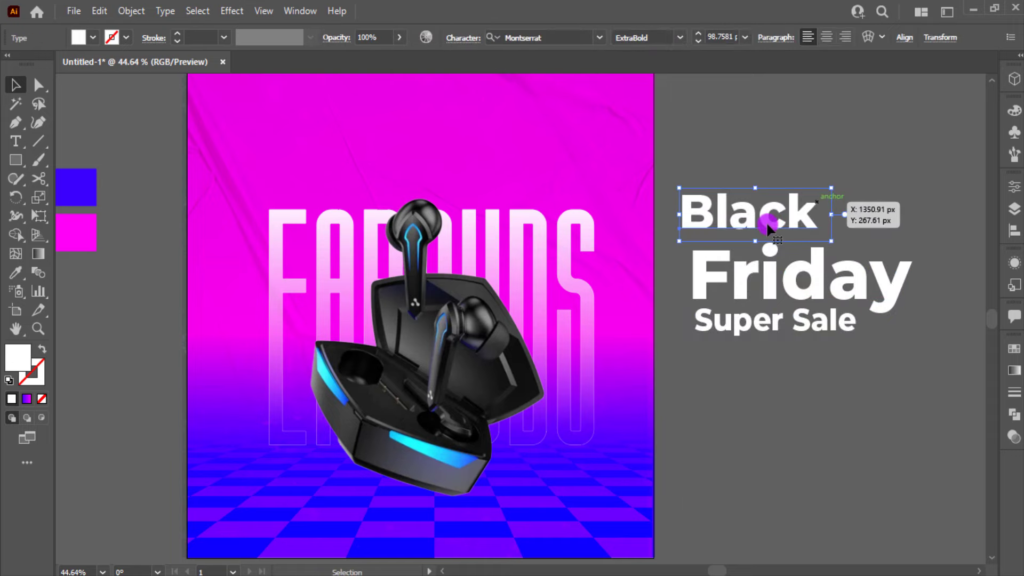
drag(818, 190, 804, 199)
drag(790, 239, 797, 243)
click(794, 171)
Move the heading onto the poster's top and scale it down to fit
drag(797, 320, 455, 169)
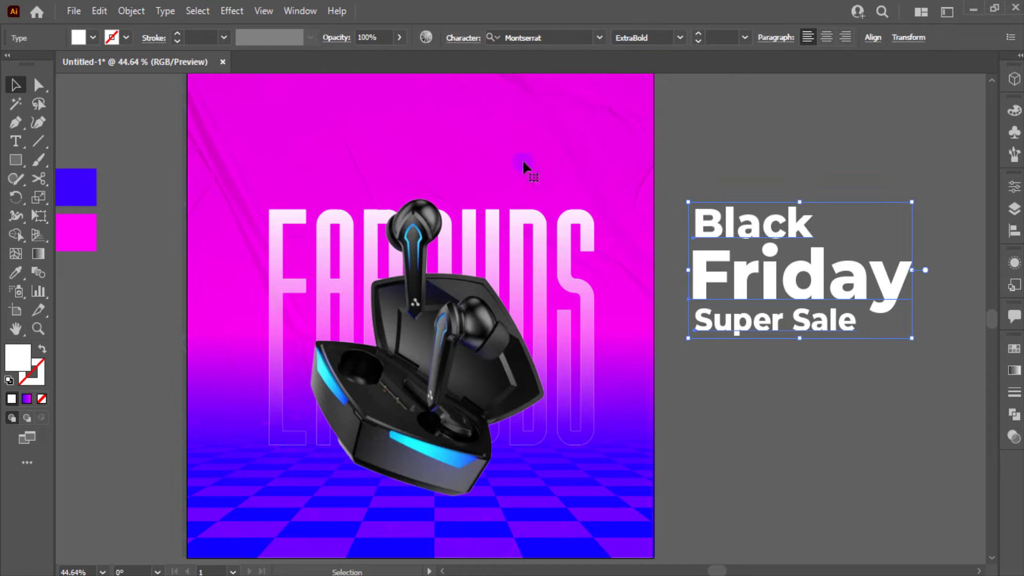
key(ctrl+minus)
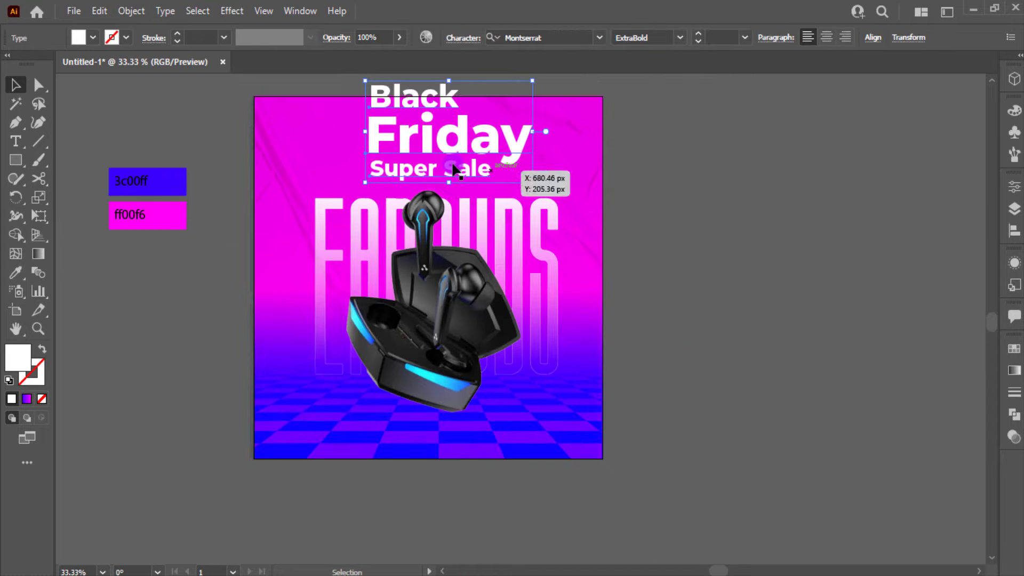
drag(527, 182, 490, 160)
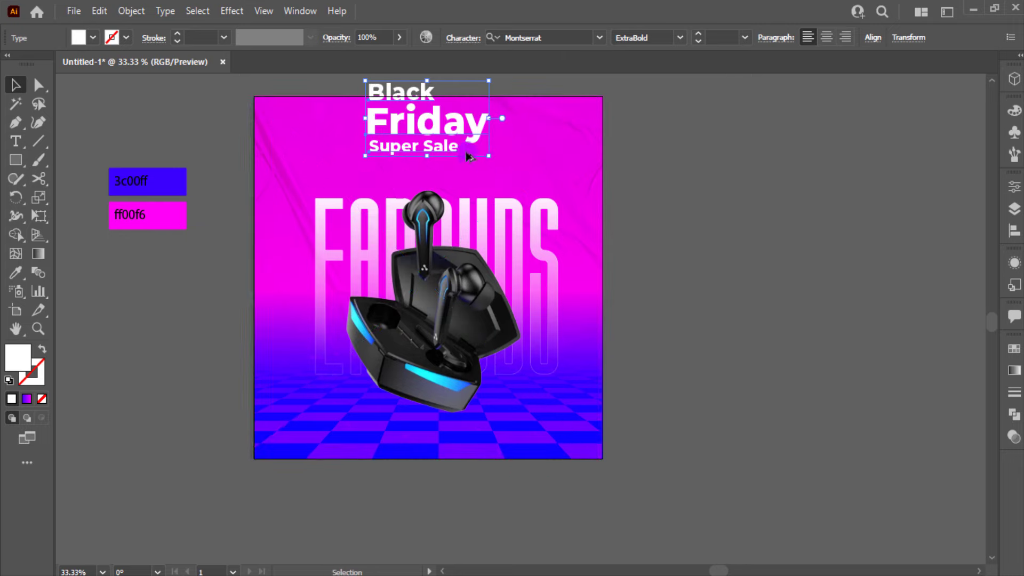
drag(408, 136, 421, 155)
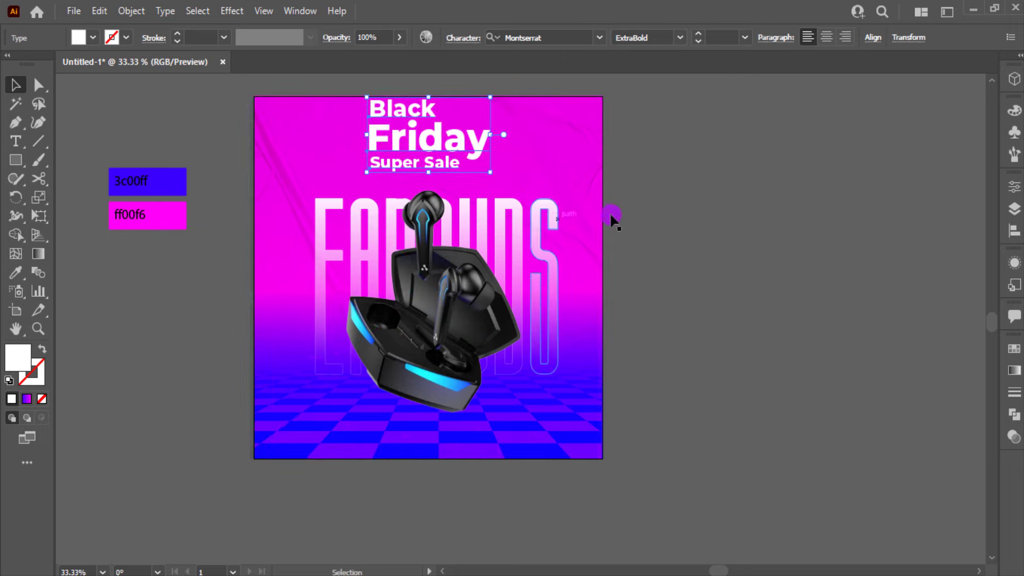
scroll(612, 220, up, 1)
click(848, 257)
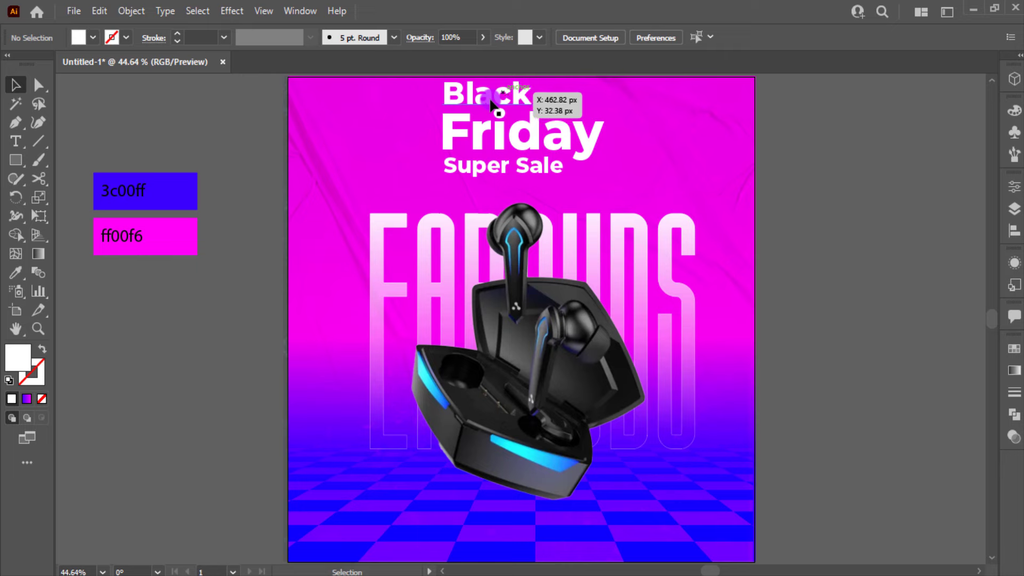
Shrink Super Sale to about 35 pt and raise it under Friday
click(540, 168)
scroll(539, 169, up, 2)
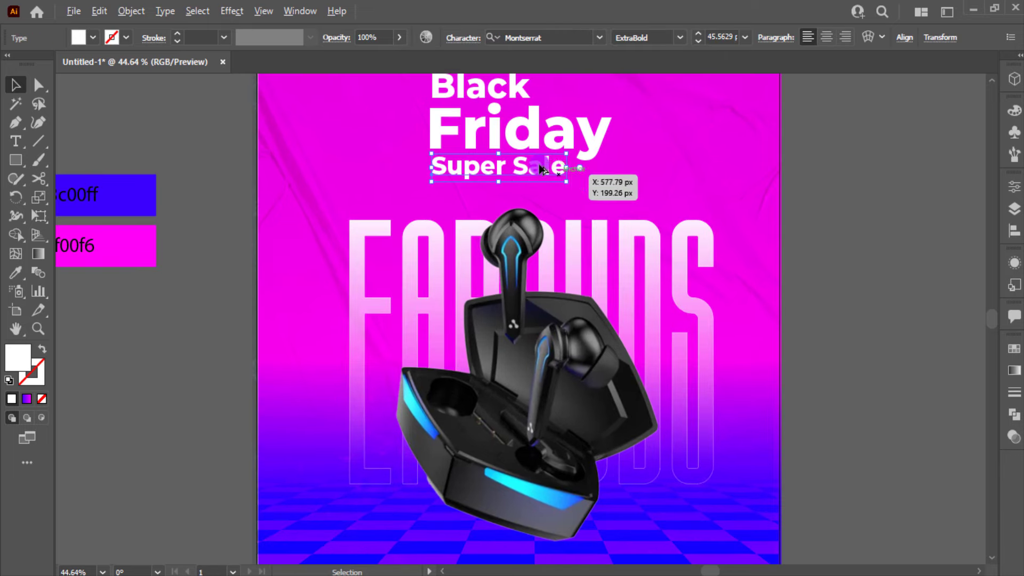
scroll(540, 168, up, 2)
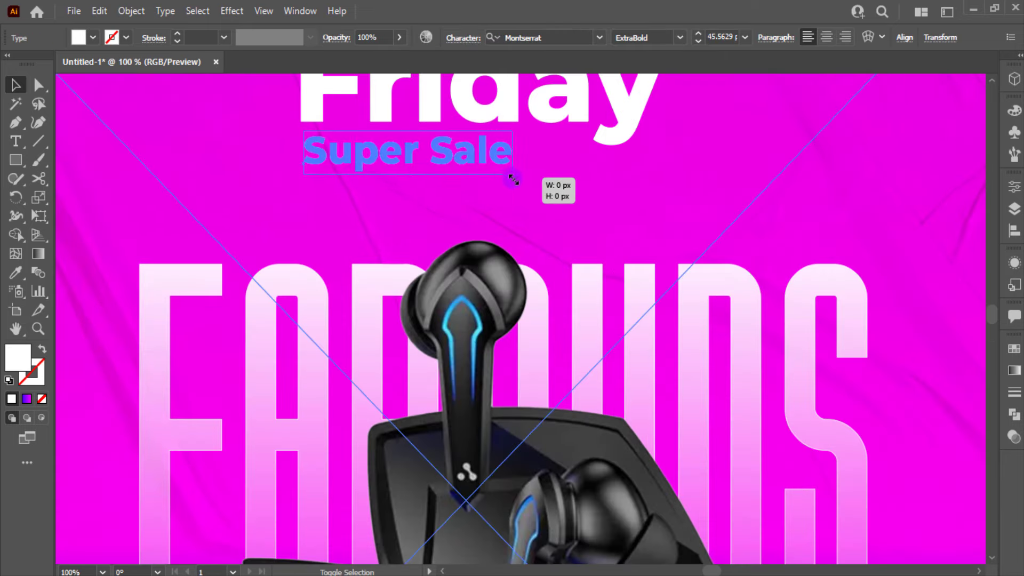
drag(557, 187, 480, 150)
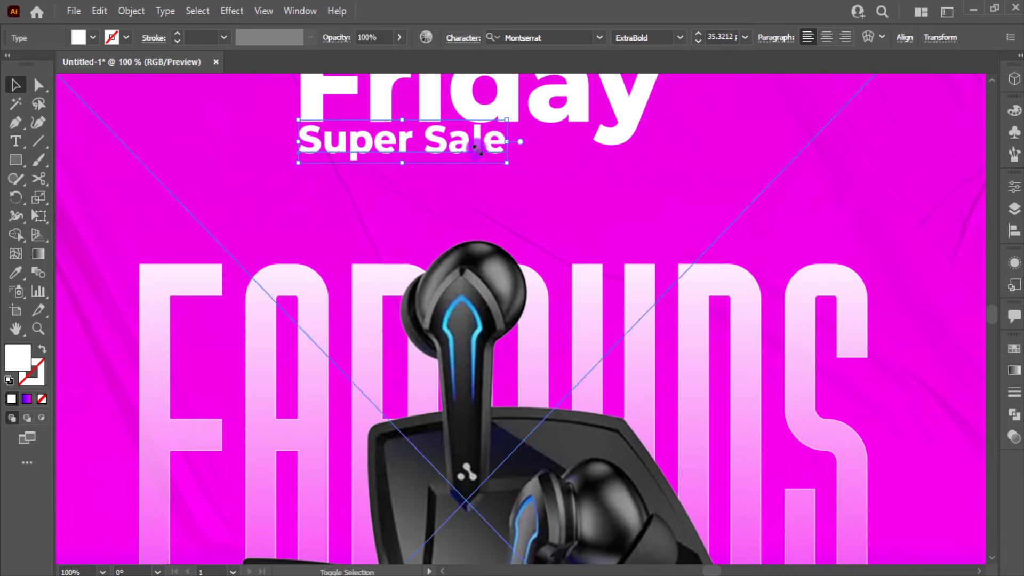
right_click(472, 146)
key(Escape)
Try letter spacing in the Character settings, then undo the wide spacing on Friday
click(460, 41)
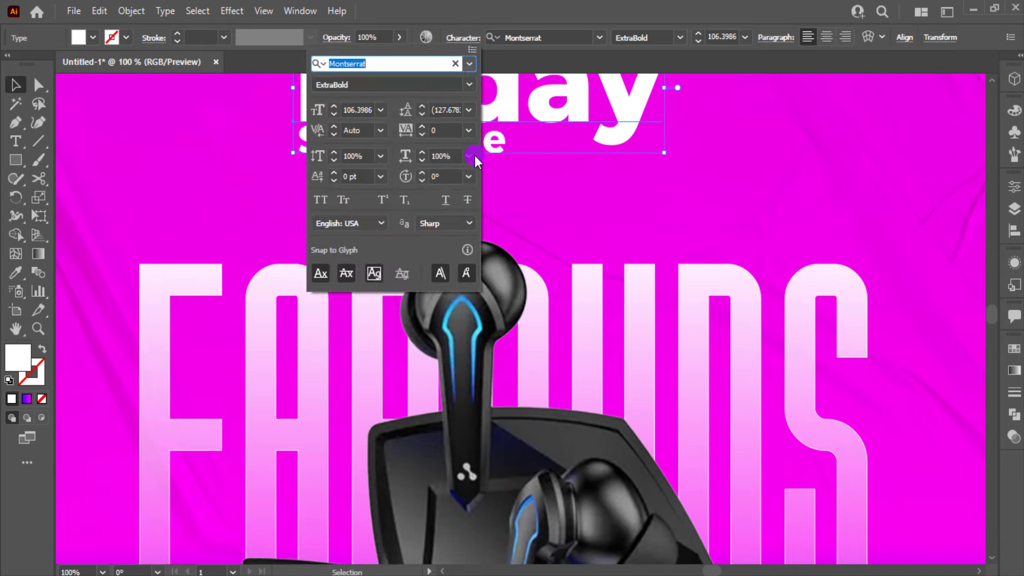
click(402, 128)
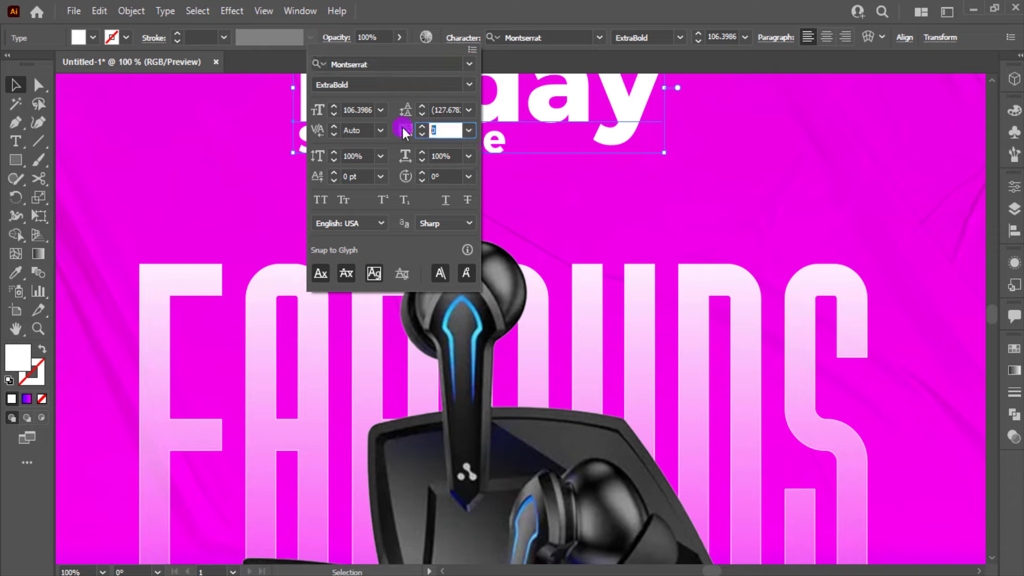
click(446, 129)
text(200)
click(469, 85)
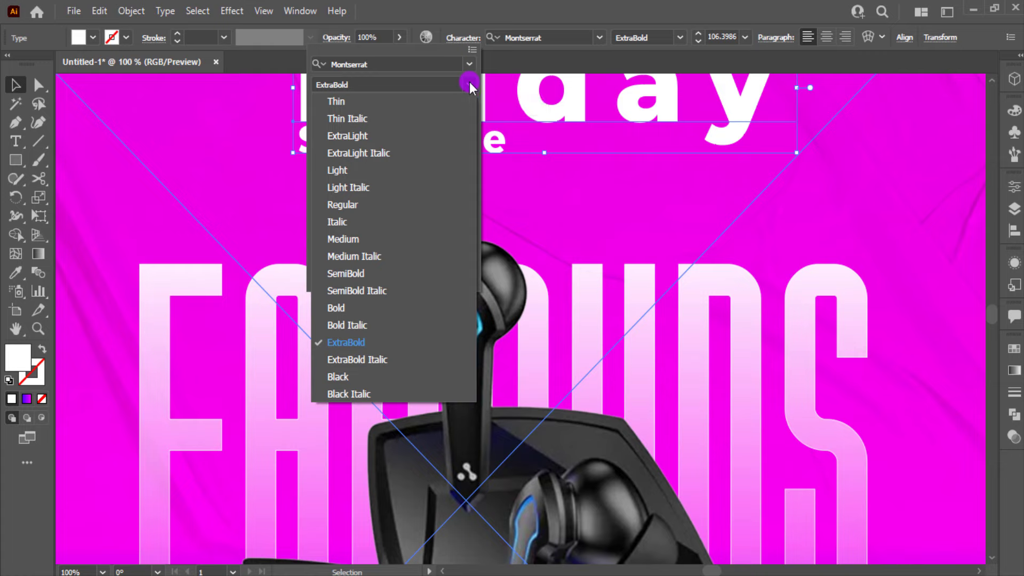
click(695, 38)
click(715, 147)
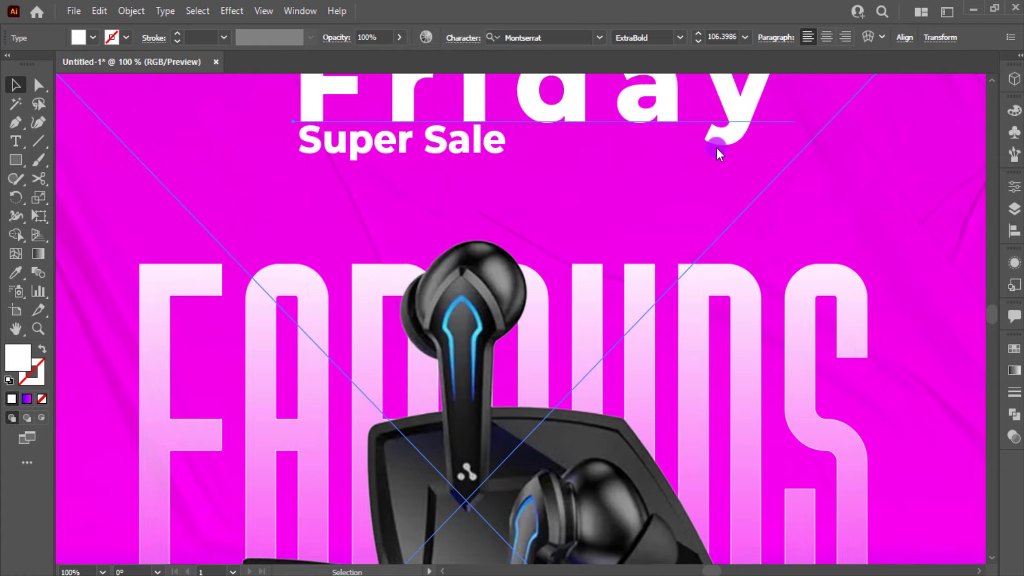
key(ctrl+z)
Make Super Sale Montserrat Medium with 200 tracking and enlarge it slightly
click(413, 189)
click(342, 155)
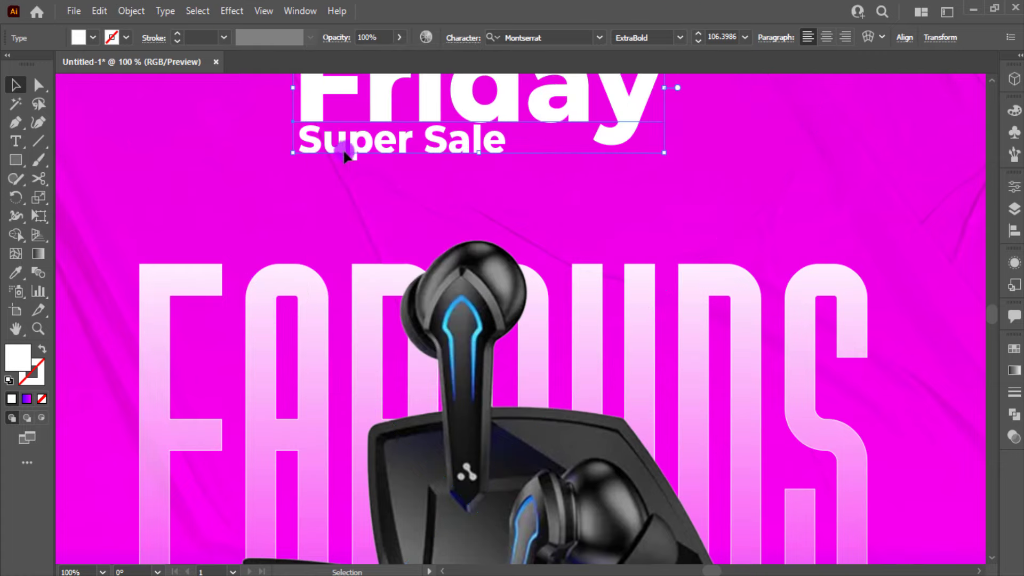
click(464, 46)
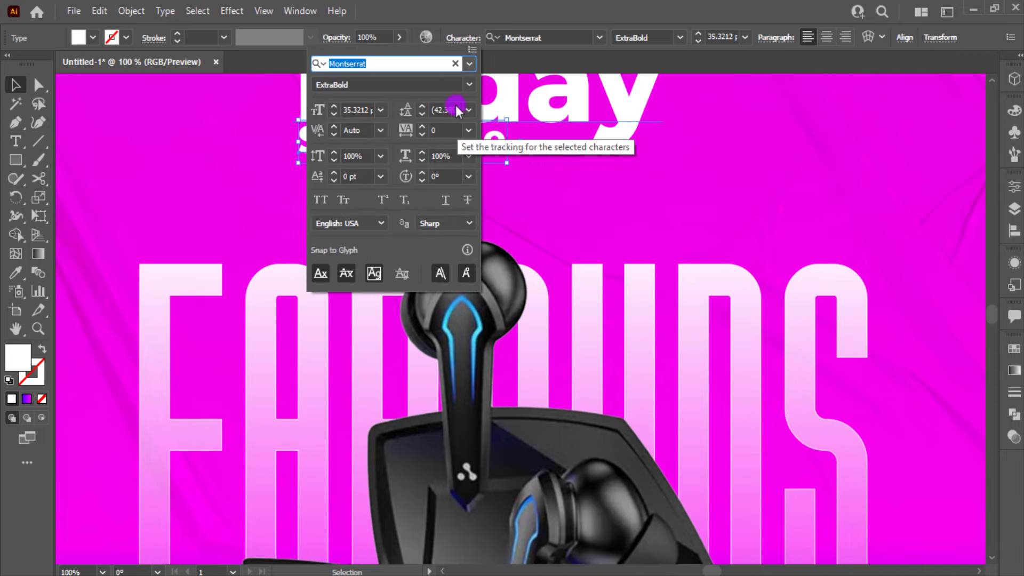
click(395, 130)
text(200)
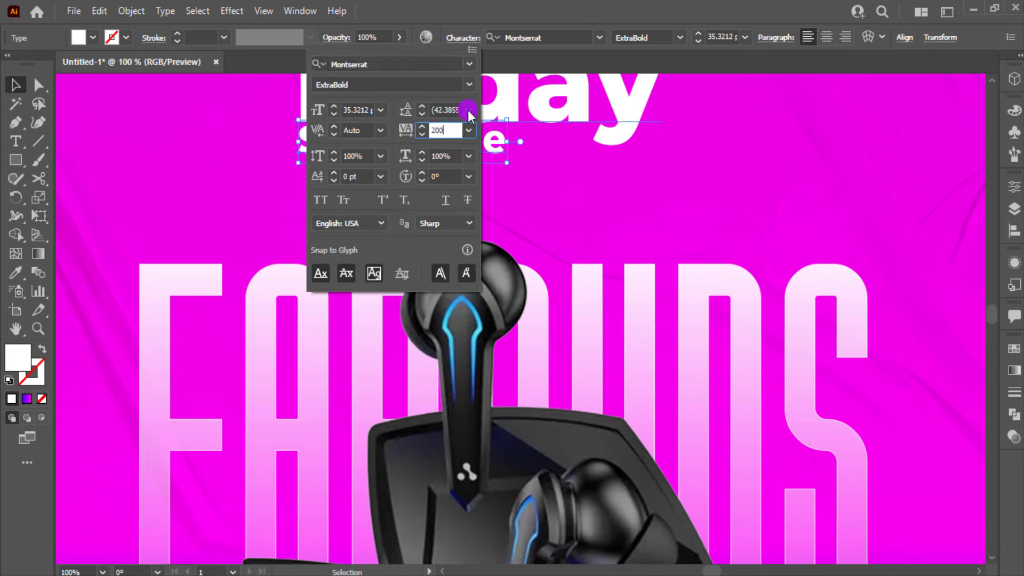
click(469, 84)
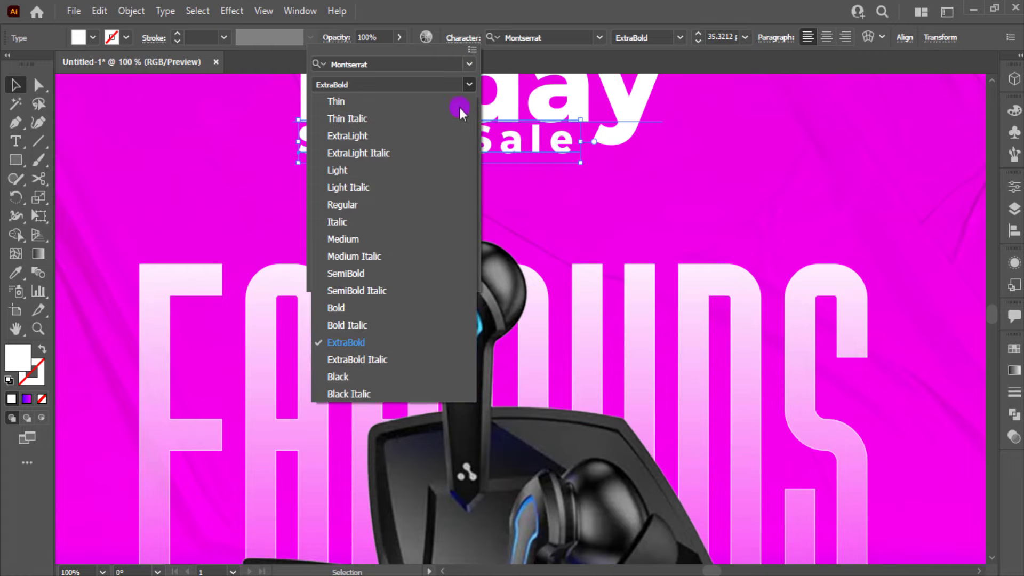
click(372, 238)
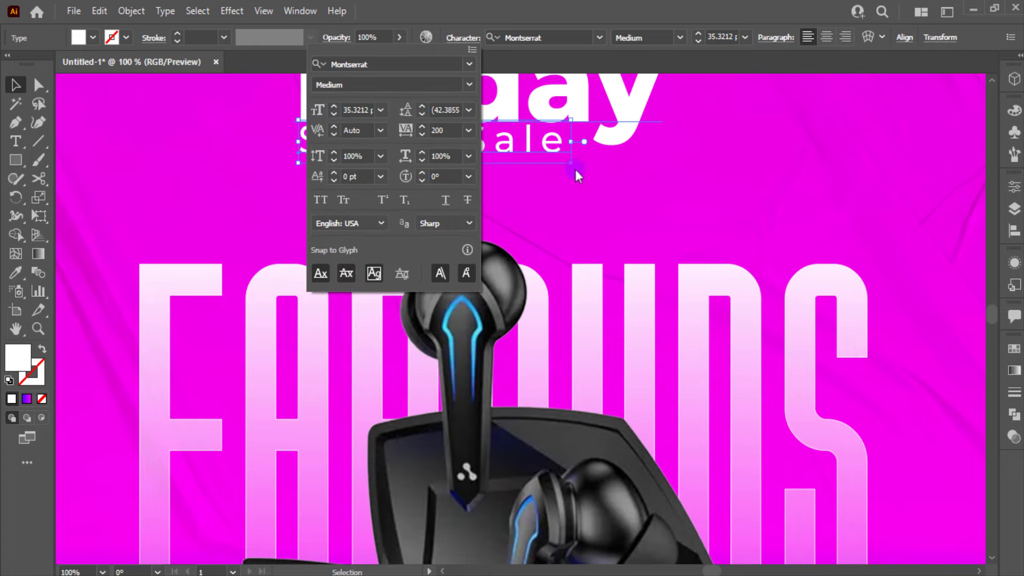
drag(571, 165, 600, 166)
Nudge Black into place above Friday and clear the selection
shift+click(646, 148)
scroll(646, 149, up, 3)
drag(470, 119, 468, 120)
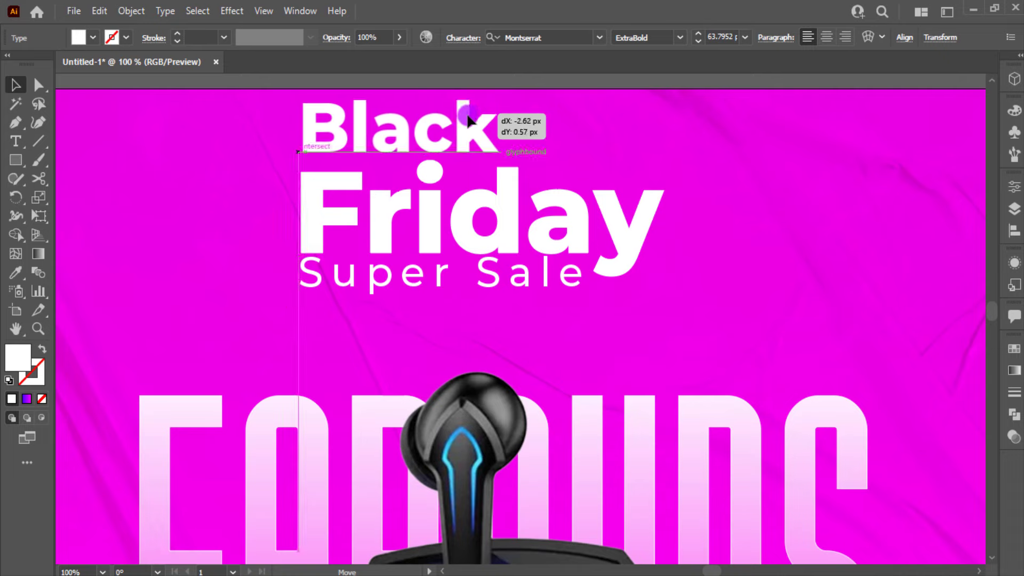
click(222, 117)
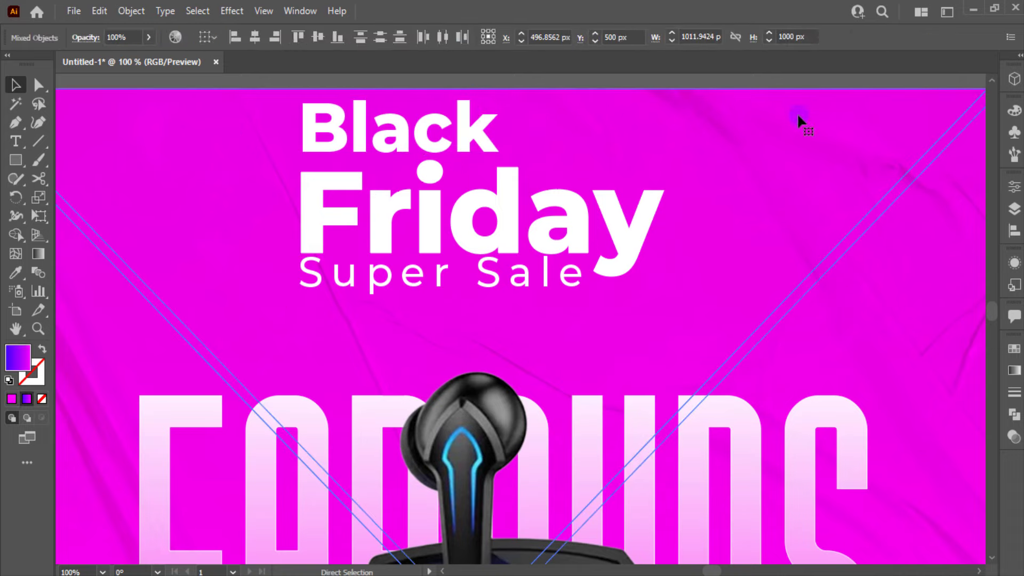
key(ctrl+2)
Scale the Black Friday heading up and add a Drop Shadow effect
click(568, 276)
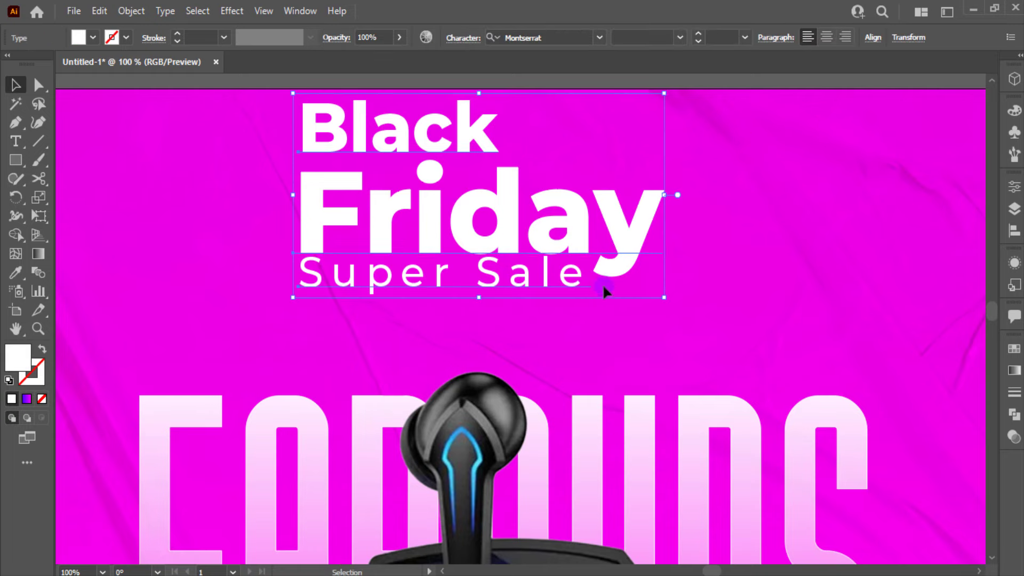
drag(663, 302, 696, 314)
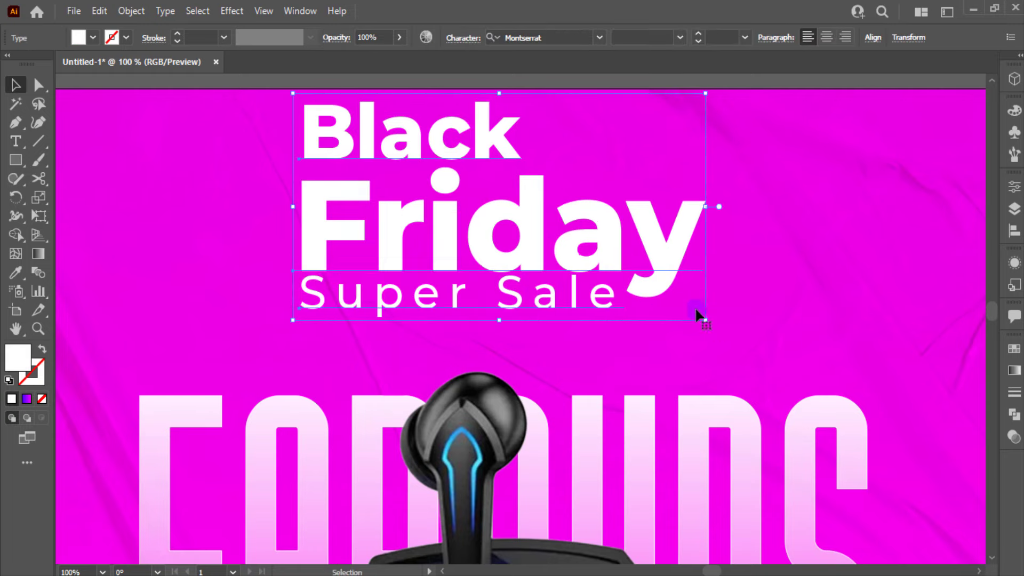
click(232, 11)
click(511, 191)
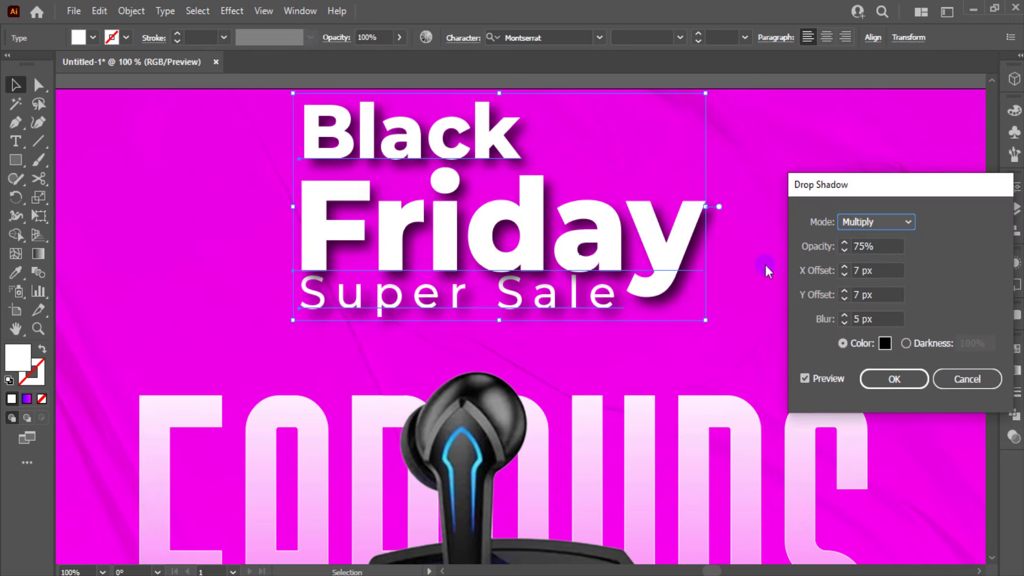
Set the drop shadow to 70% opacity, 5 px X/Y offsets, 4 px blur, then nudge the heading down
click(844, 298)
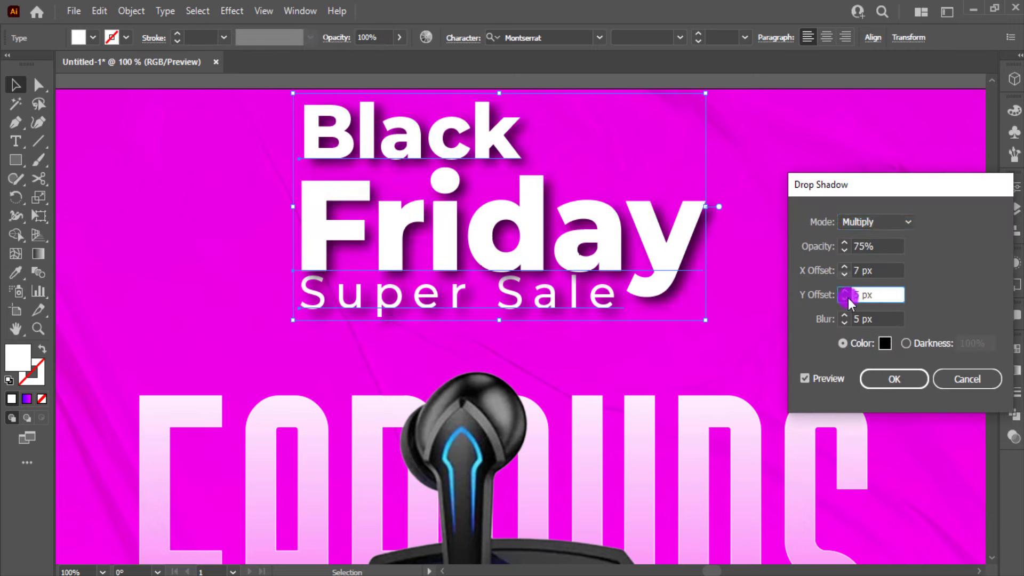
click(846, 252)
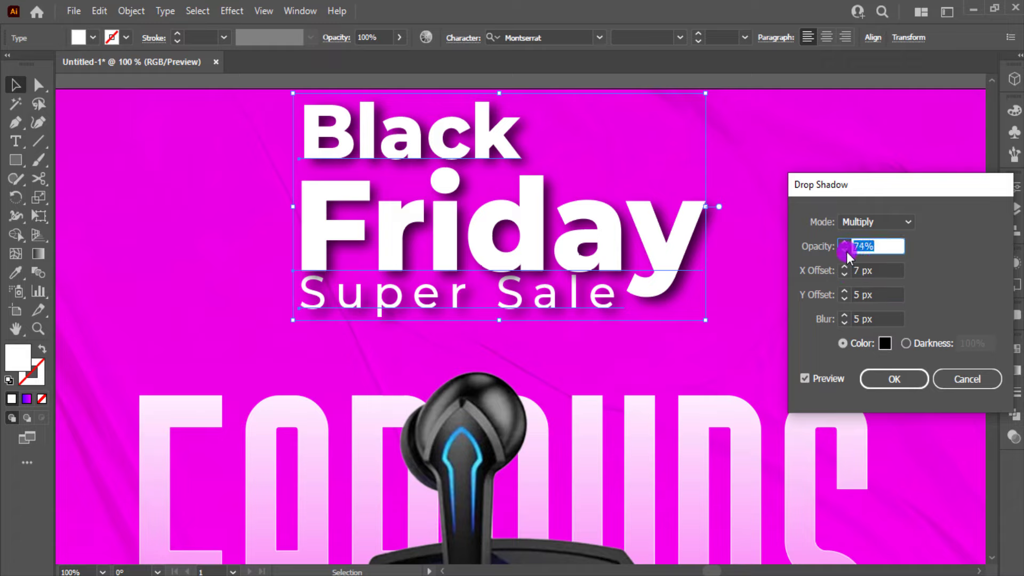
double_click(864, 247)
key(Tab)
text(5)
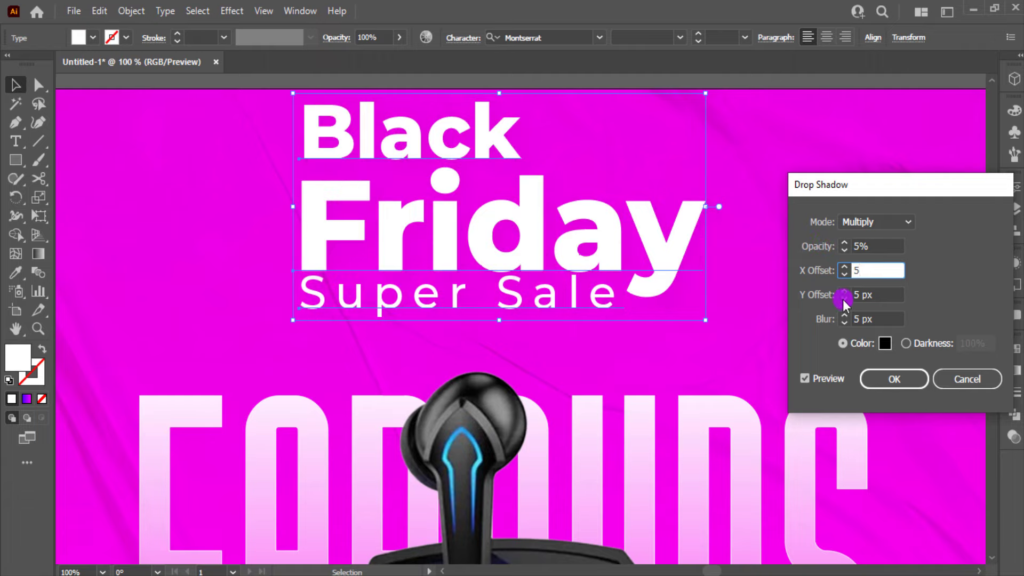
click(844, 300)
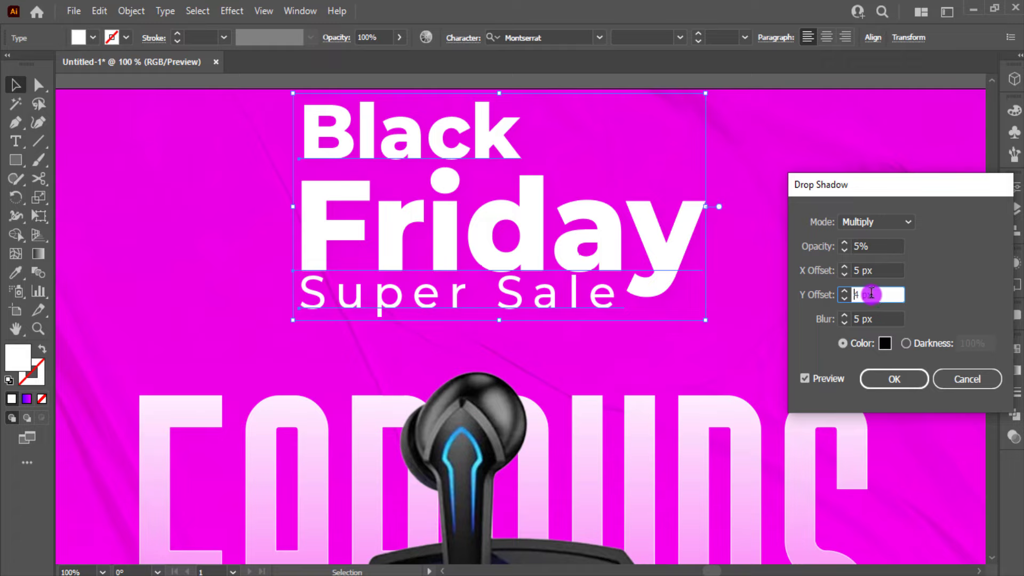
click(876, 249)
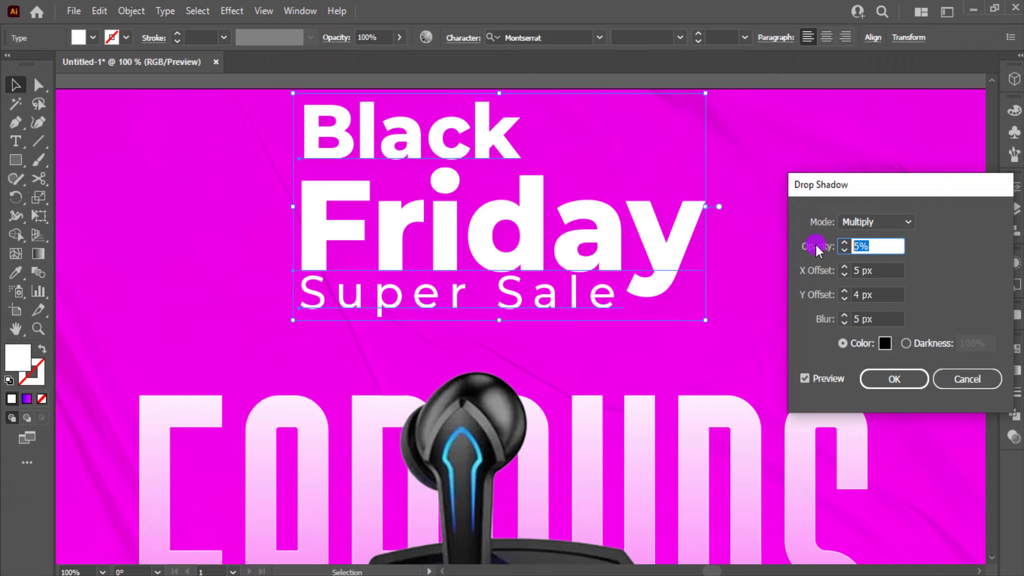
text(70)
click(827, 303)
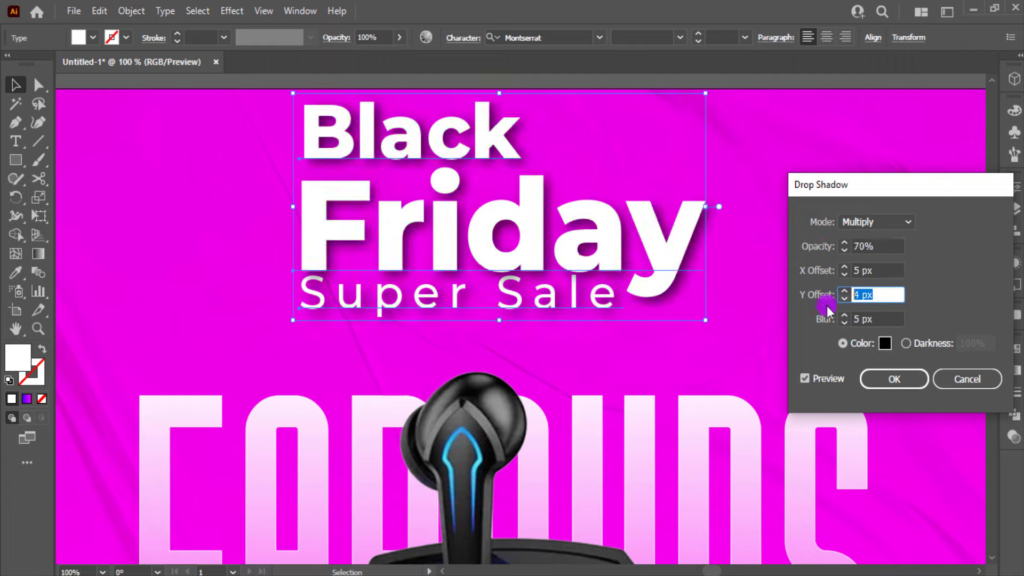
text(5)
click(842, 324)
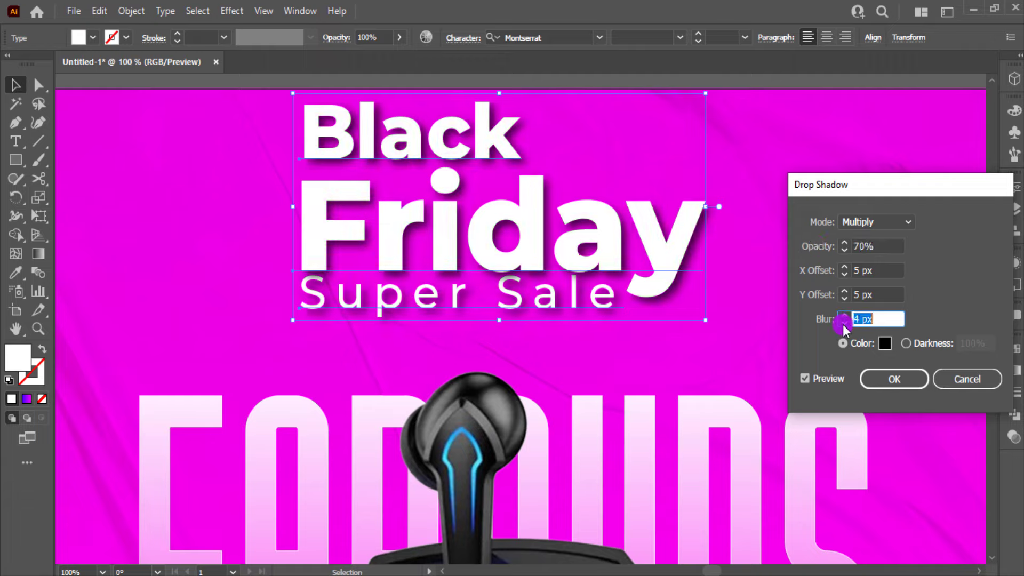
click(874, 380)
drag(574, 259, 576, 279)
Shear the heading with Free Transform so its right side rises
click(46, 214)
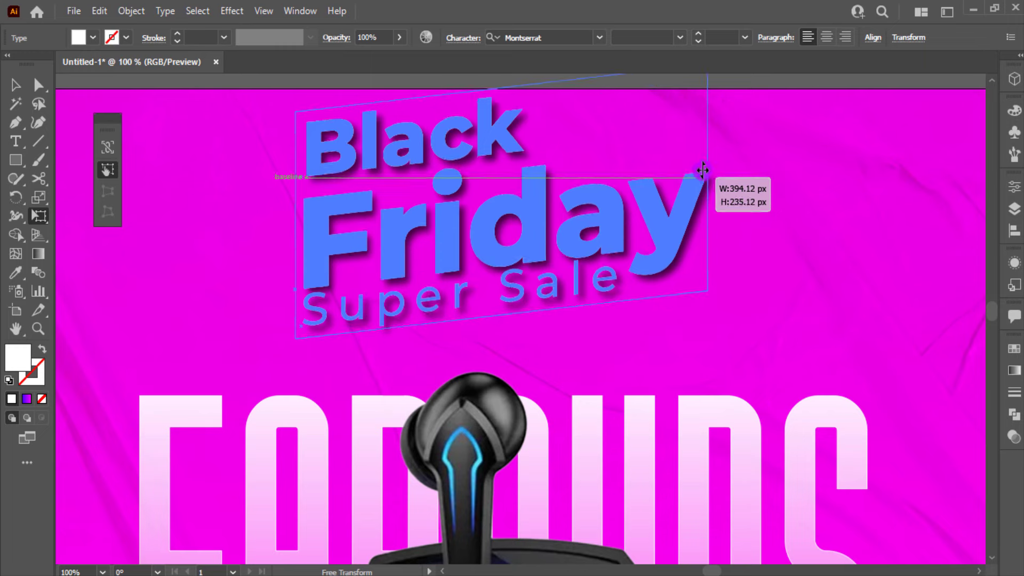
drag(703, 218, 705, 166)
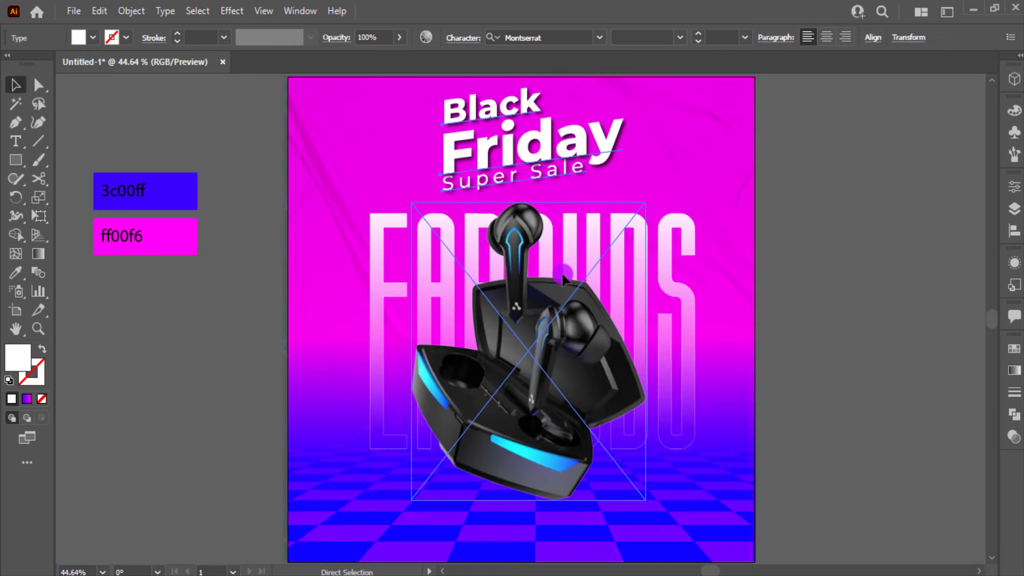
key(ctrl+shift+a)
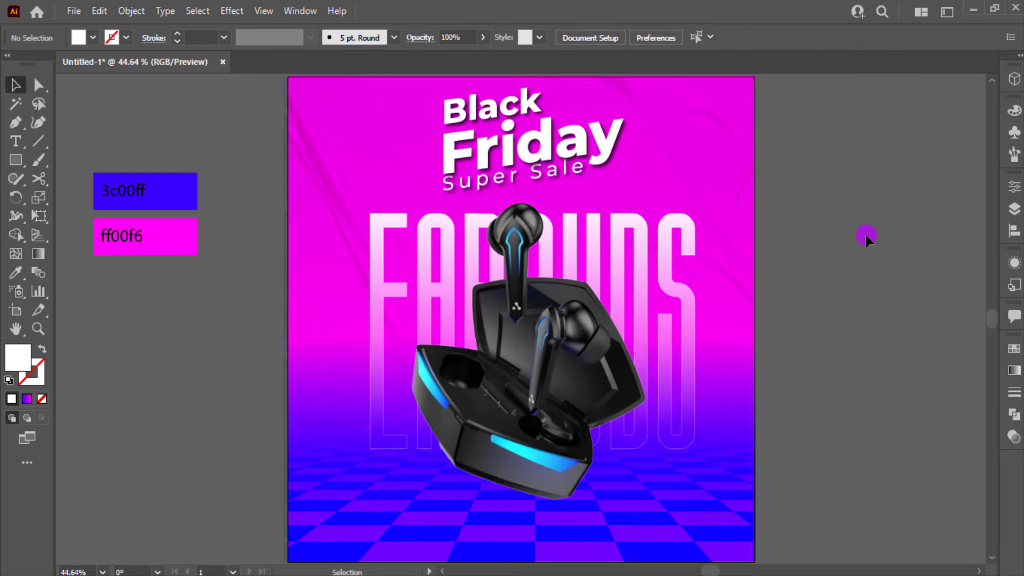
Enlarge the tilted title and reposition it slightly at the poster's top
click(589, 169)
click(394, 110)
click(529, 182)
drag(620, 196, 672, 216)
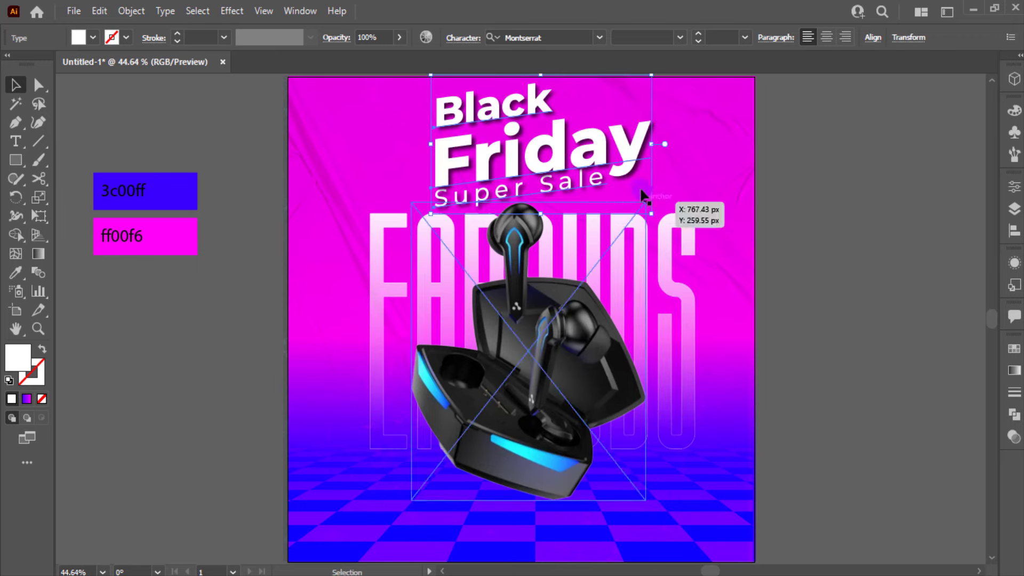
drag(613, 169, 611, 167)
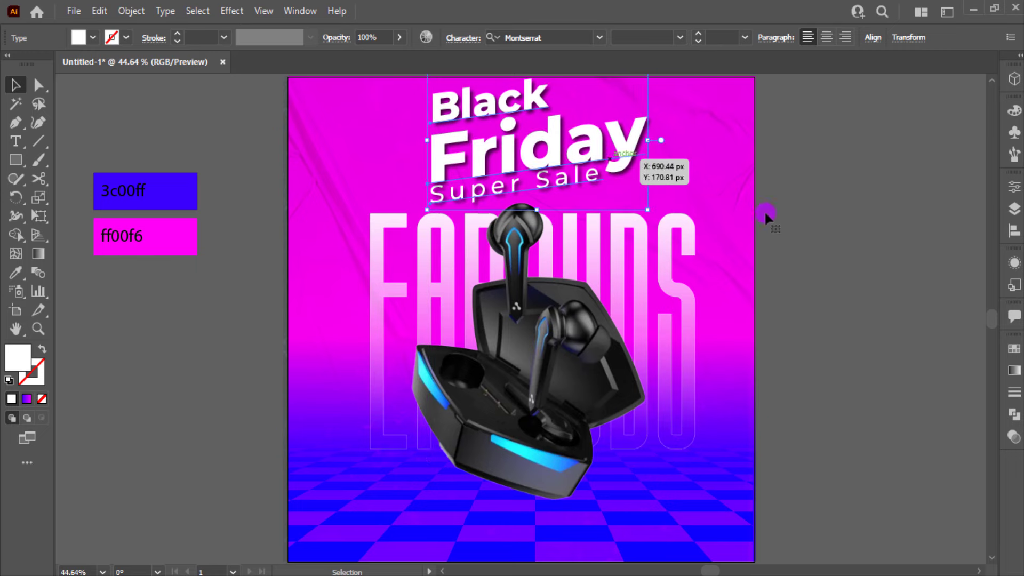
key(Return)
key(Return)
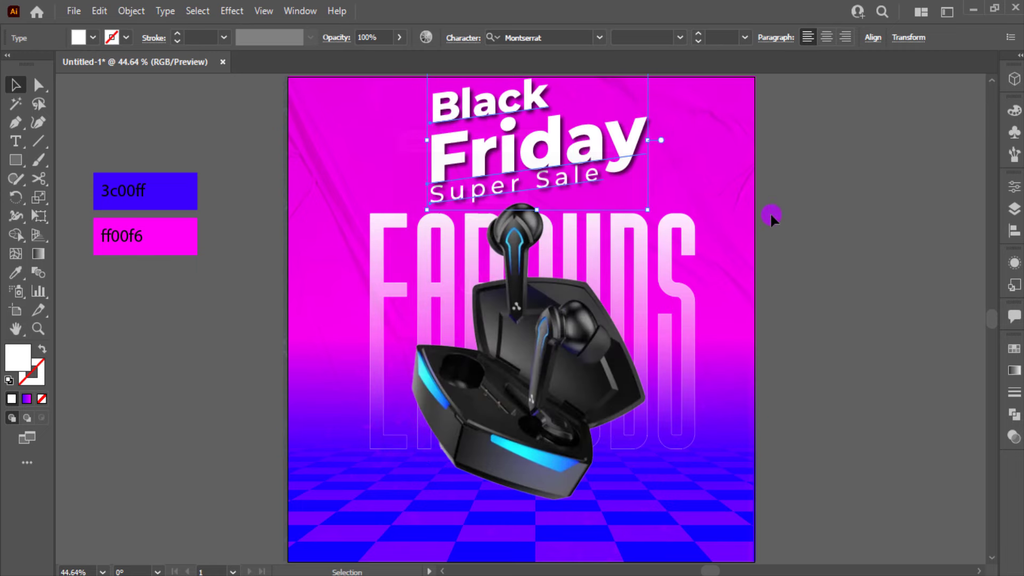
Move the earbuds image slightly lower on the poster
click(824, 276)
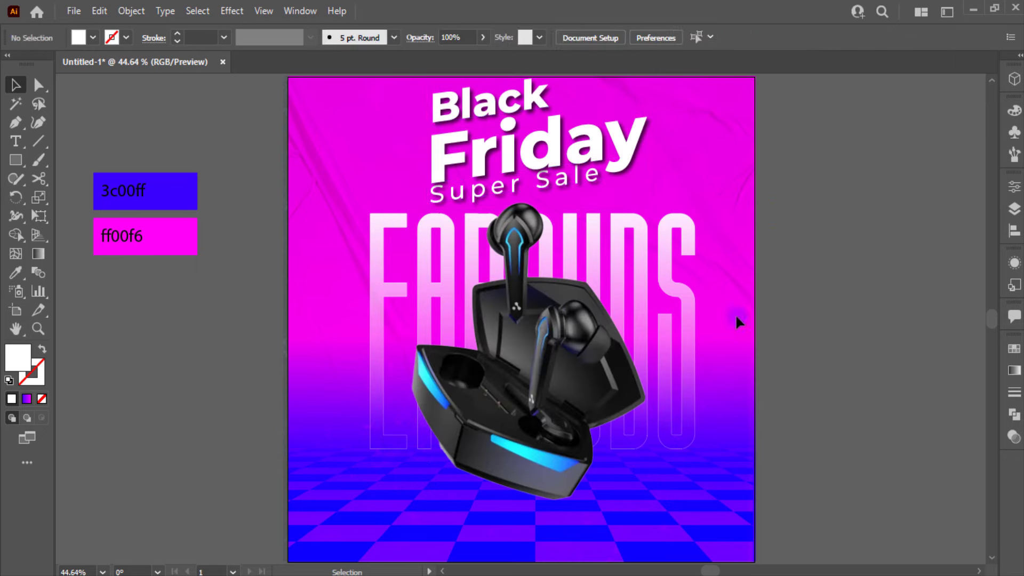
click(482, 401)
drag(569, 397, 568, 414)
click(866, 328)
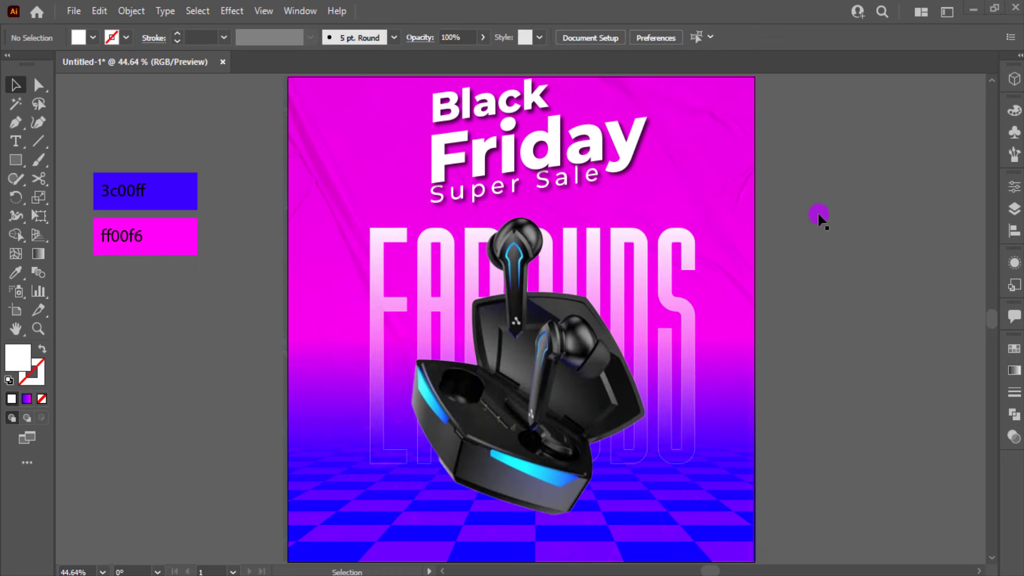
drag(16, 159, 93, 204)
Draw a white circle beside the artboard with a reversed white-to-black radial gradient
drag(159, 334, 227, 406)
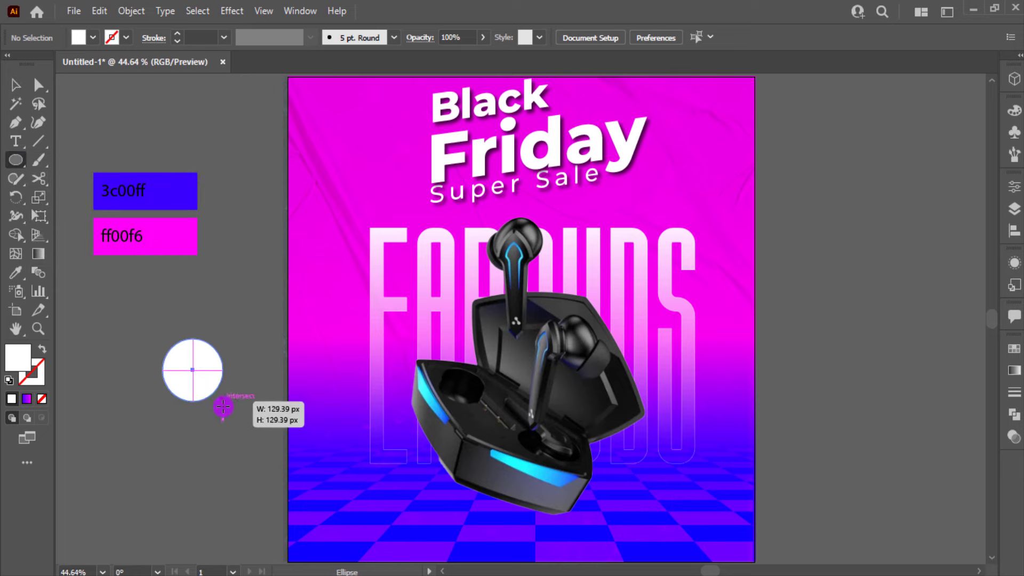
click(1013, 374)
click(918, 368)
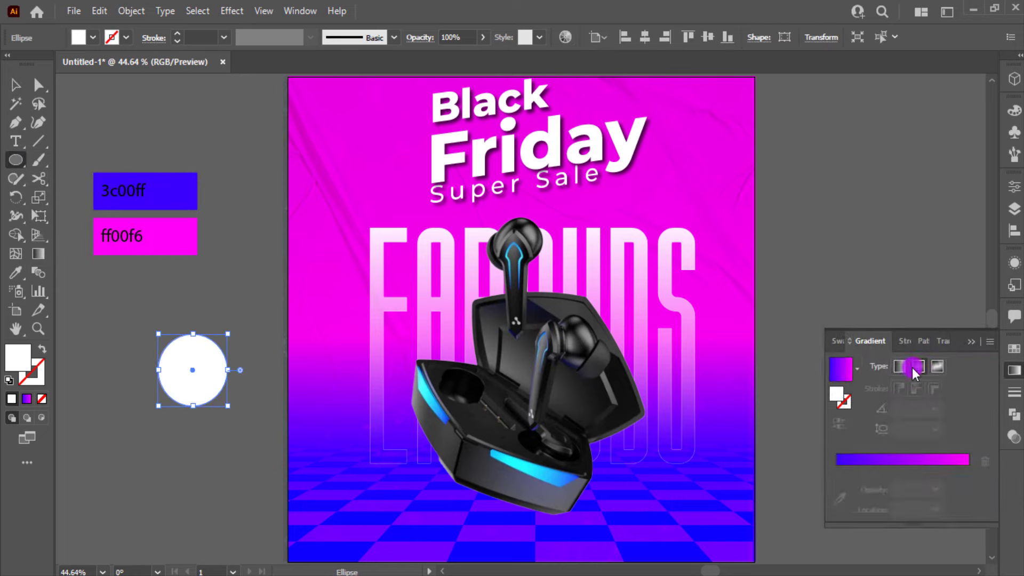
click(859, 374)
click(789, 336)
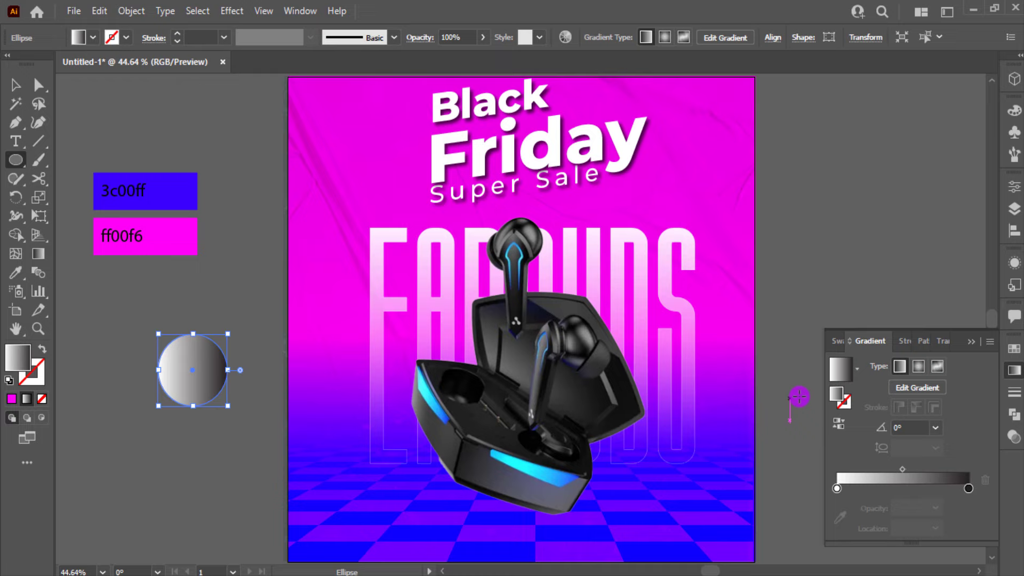
click(918, 365)
click(839, 422)
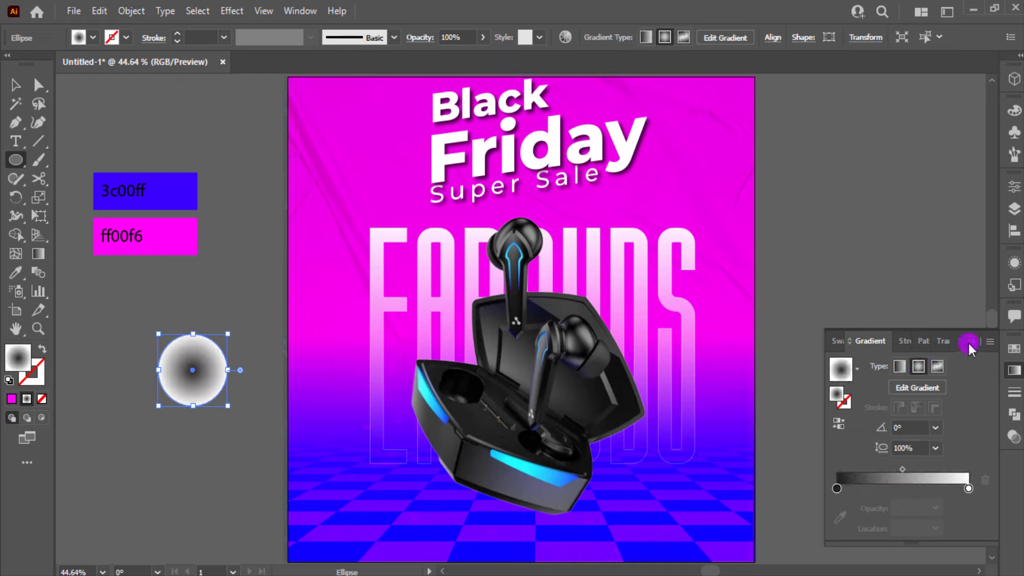
click(970, 344)
click(15, 85)
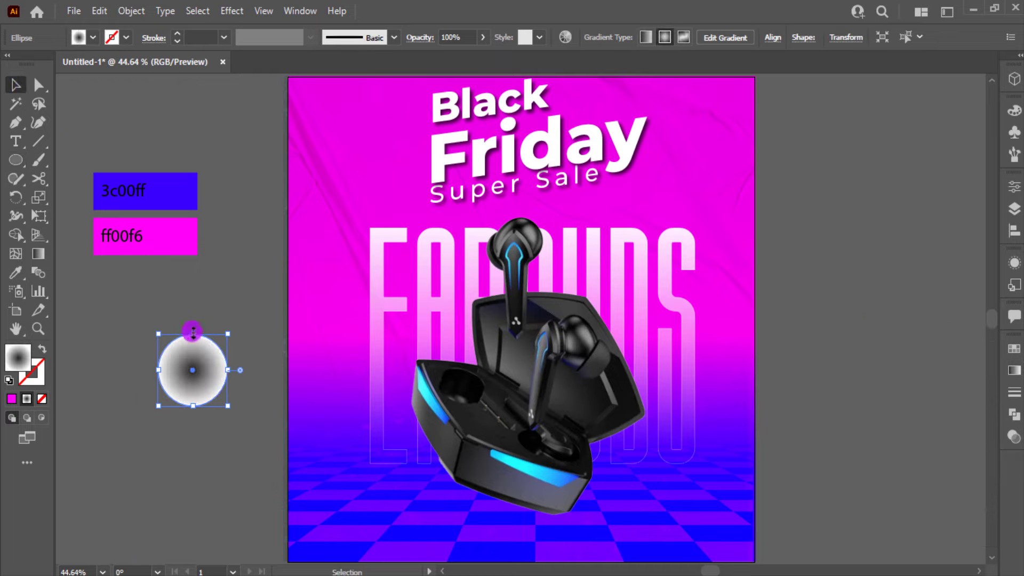
Flatten the circle into a thin ellipse and stretch its radial gradient wide
drag(193, 331, 193, 380)
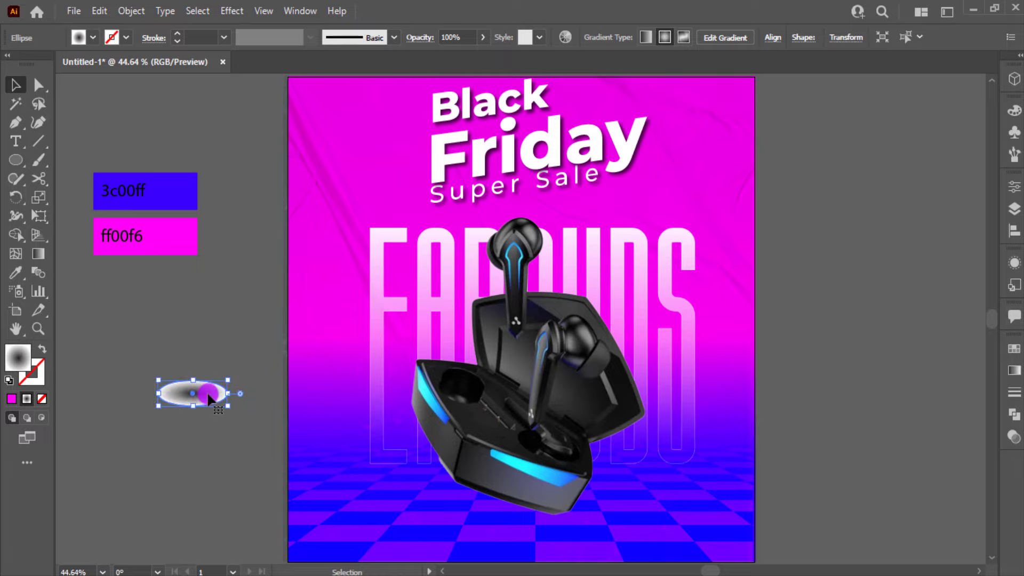
key(g)
key(ctrl+plus)
key(ctrl+plus)
key(ctrl+plus)
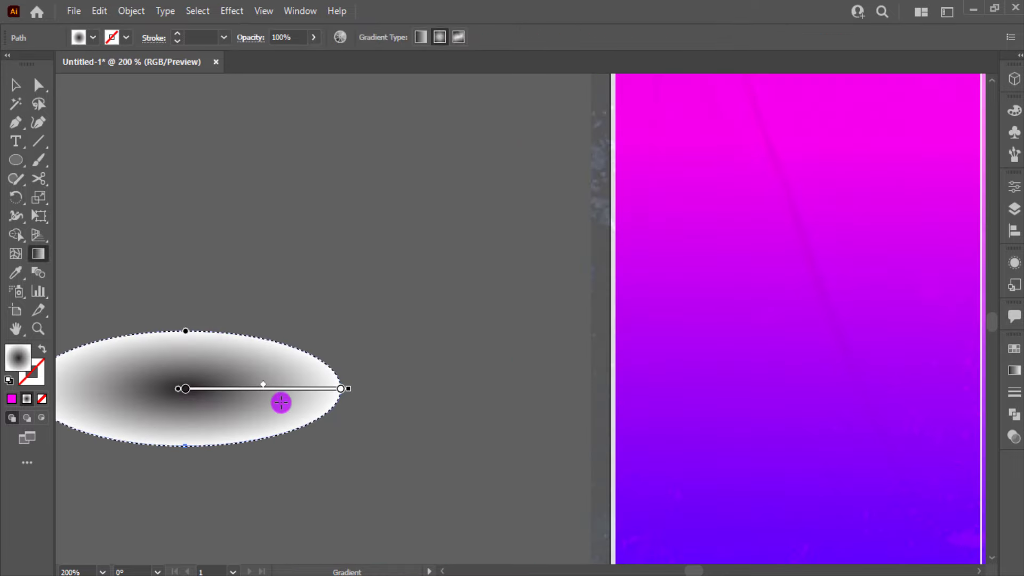
drag(280, 402, 146, 391)
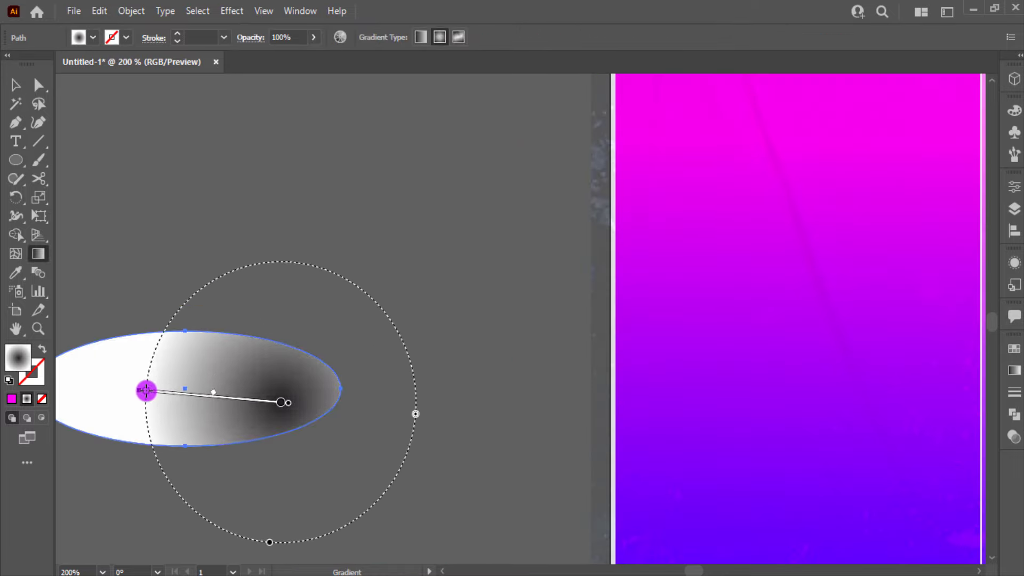
drag(269, 541, 273, 444)
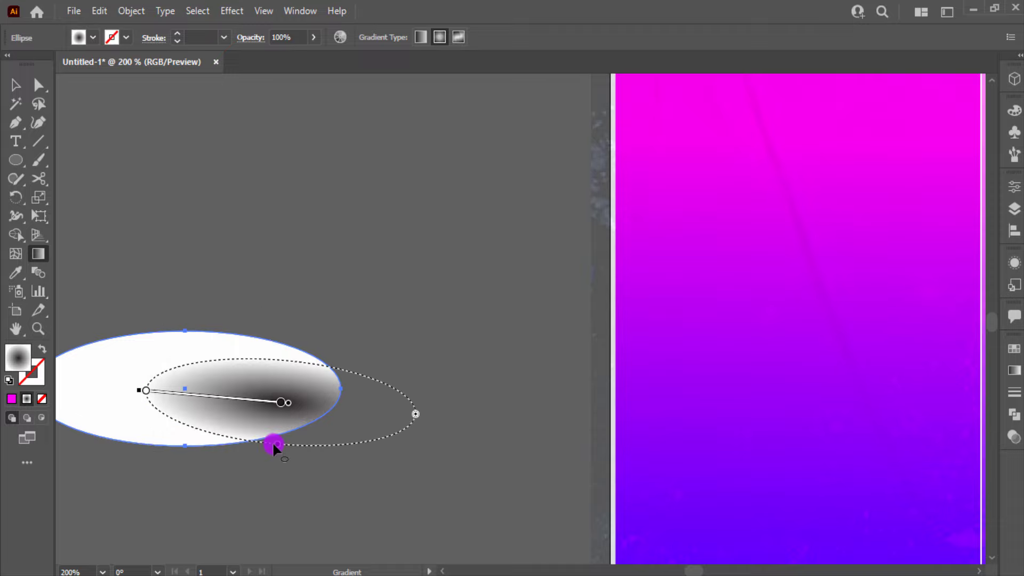
drag(252, 385, 134, 385)
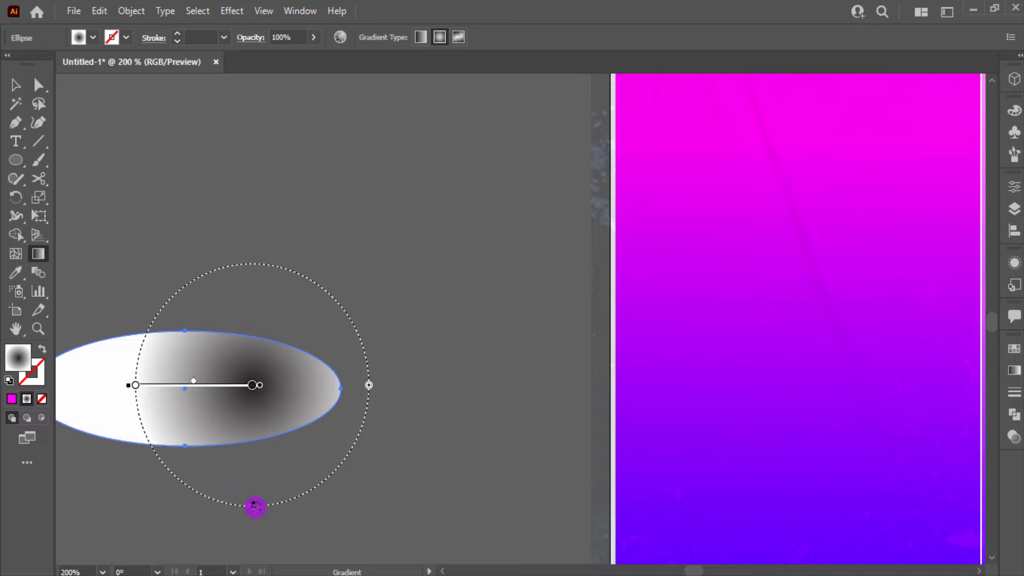
drag(255, 506, 251, 416)
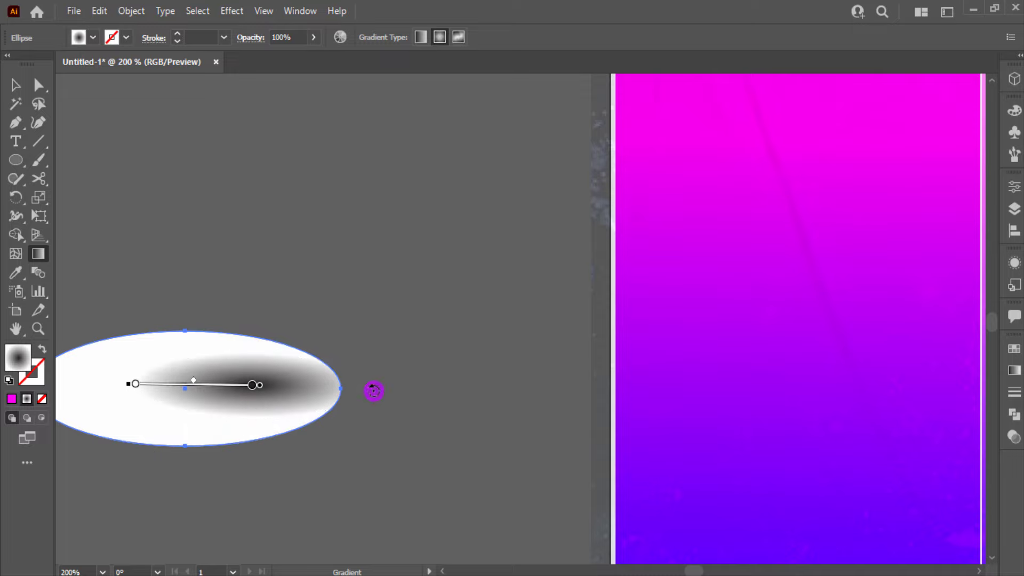
Level the gradient horizontally and shift its dark spot toward the ellipse's right
drag(208, 399, 177, 405)
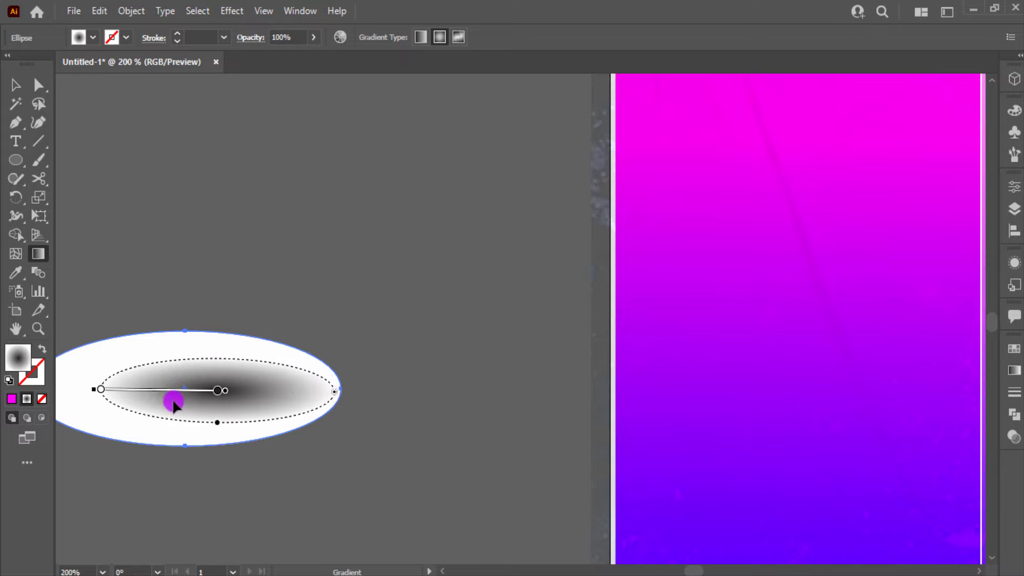
drag(113, 393, 53, 398)
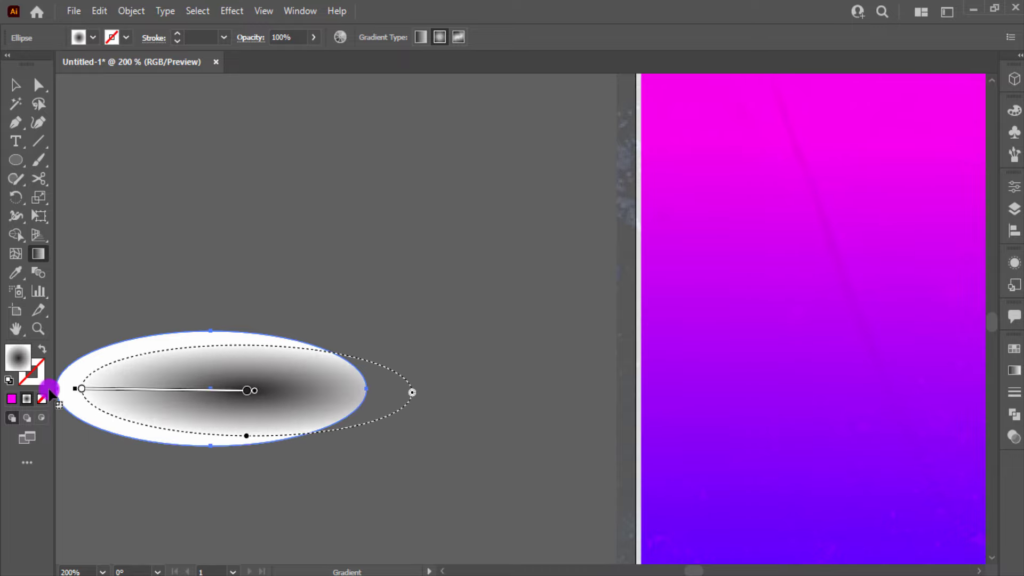
drag(317, 412, 329, 397)
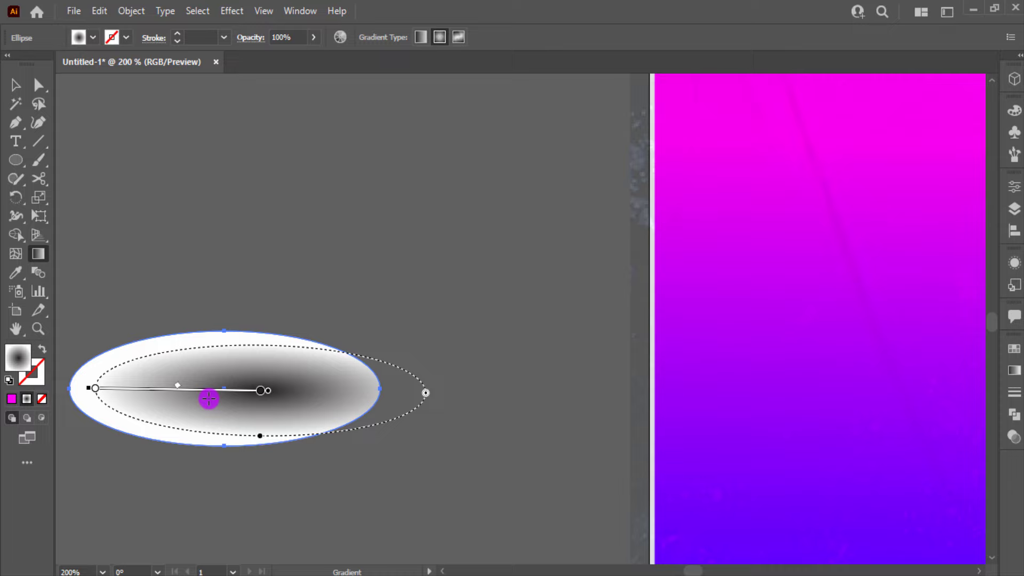
drag(209, 404, 249, 400)
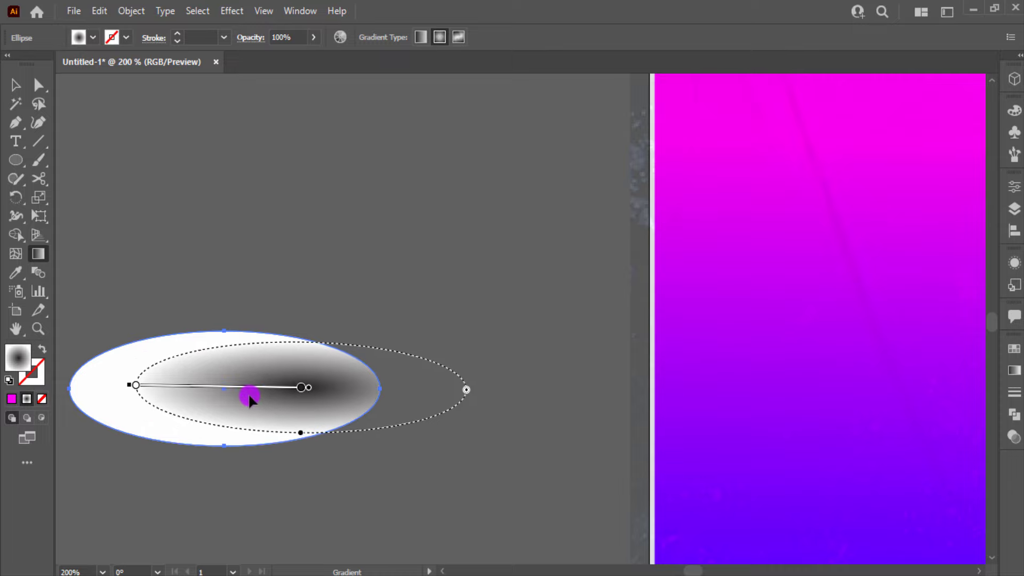
Set the gradient ellipse's blending mode to Multiply
key(v)
click(214, 255)
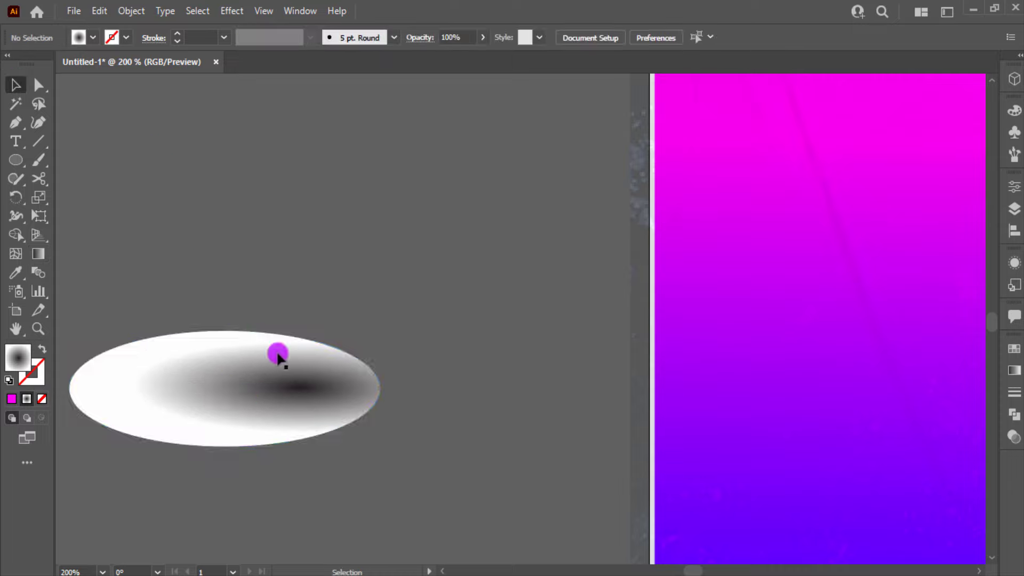
click(279, 349)
click(1014, 436)
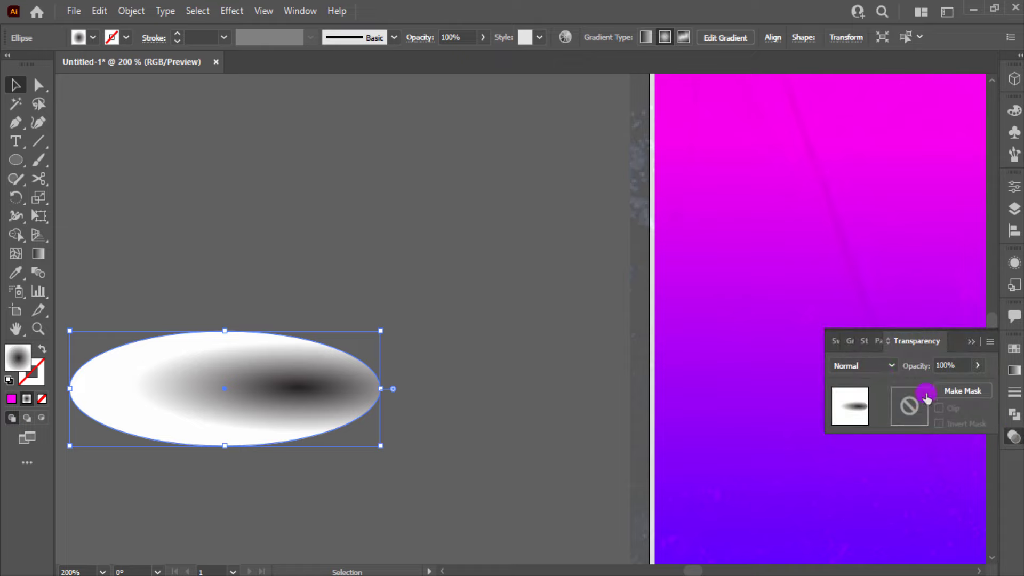
click(881, 372)
click(874, 110)
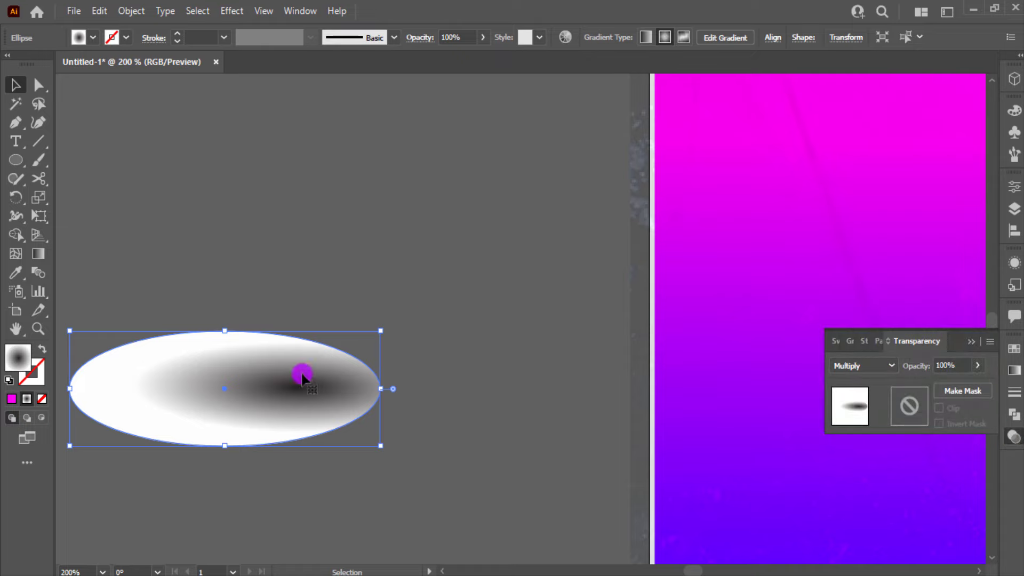
Place the ellipse under the earbuds' base and bring the earbuds image to the front
drag(301, 373, 817, 420)
key(ctrl+0)
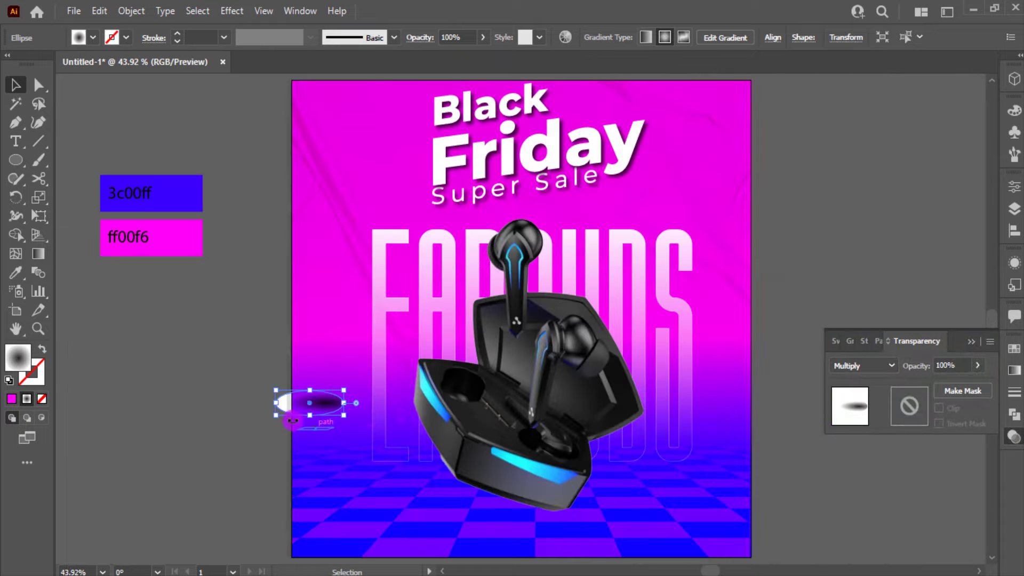
mouse_move(309, 401)
mouse_down()
mouse_move(554, 522)
mouse_move(661, 516)
mouse_move(565, 520)
mouse_up()
right_click(548, 369)
mouse_move(587, 272)
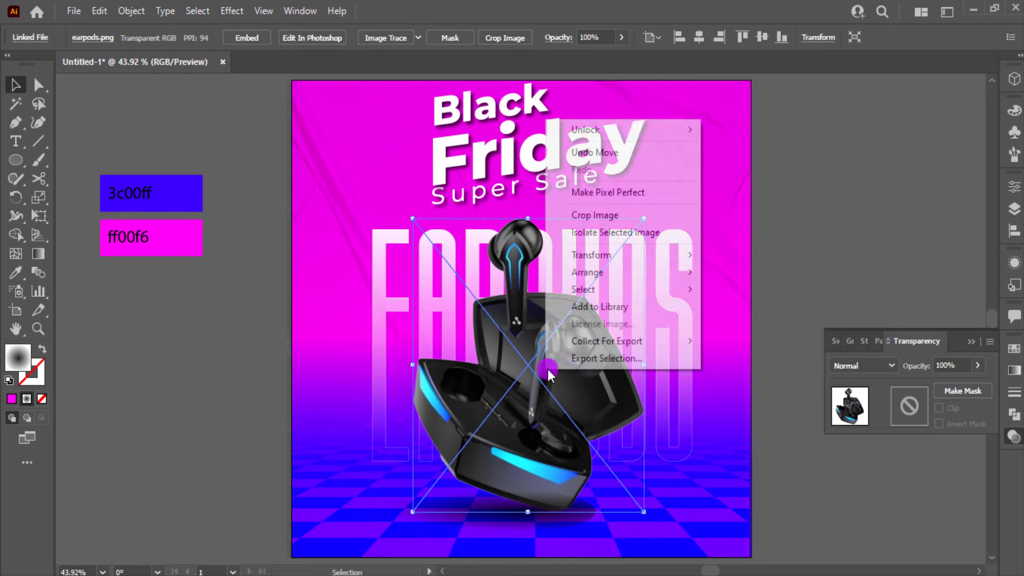
click(746, 273)
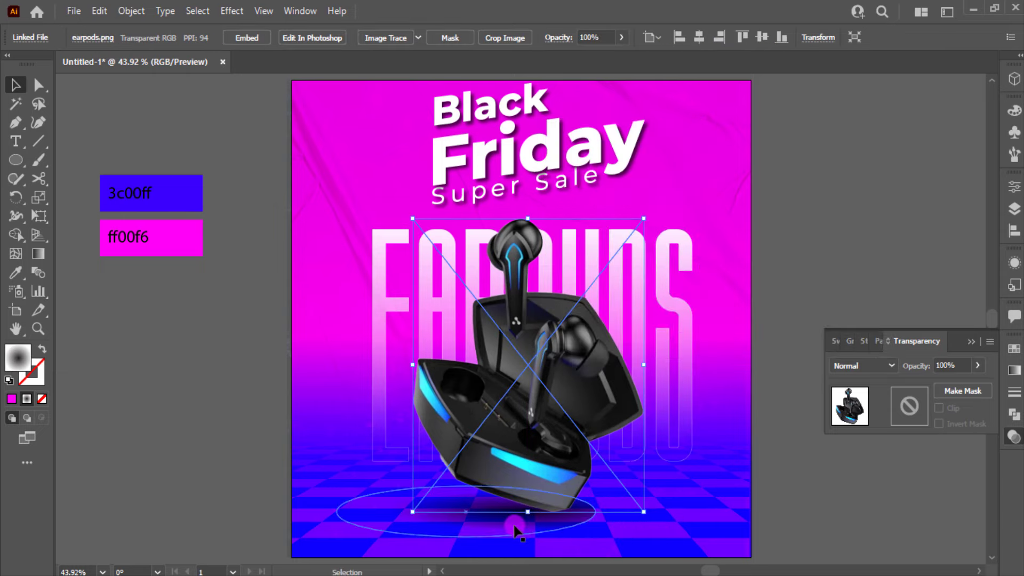
click(512, 520)
Make the shadow gradient's left colour stop pure black (000000)
click(909, 402)
click(1013, 370)
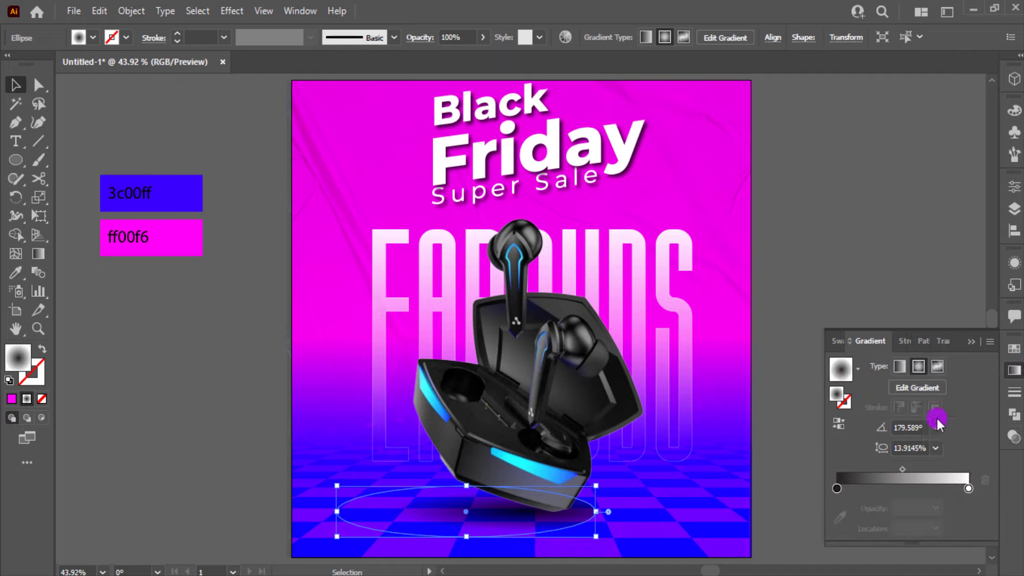
click(837, 487)
double_click(836, 487)
click(800, 402)
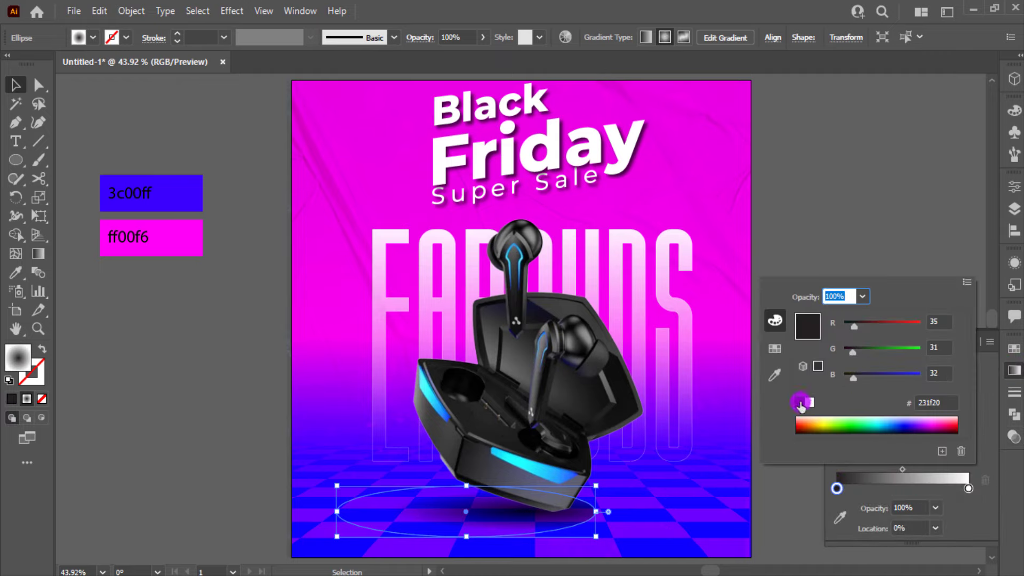
click(860, 335)
click(948, 241)
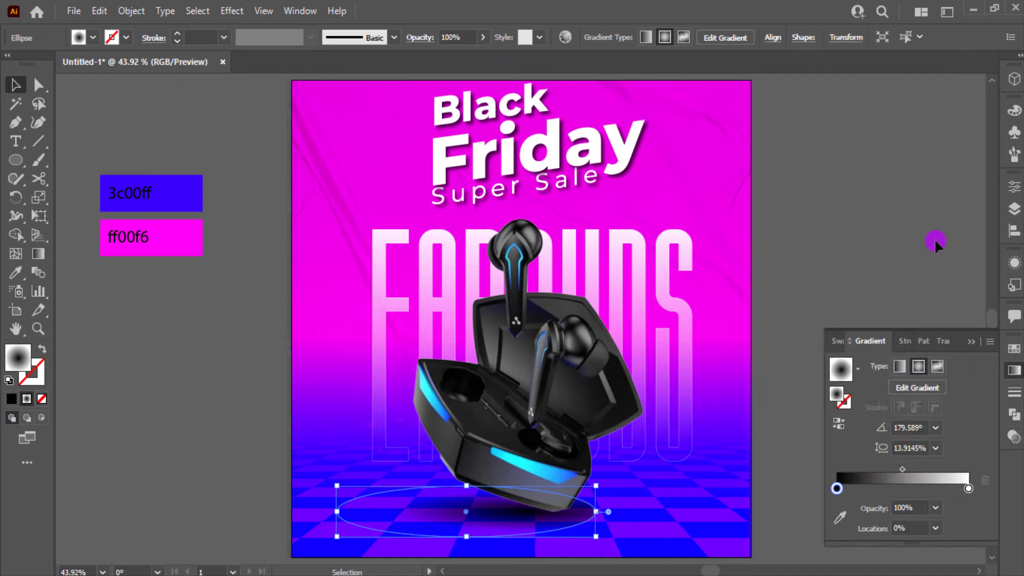
click(878, 246)
click(578, 523)
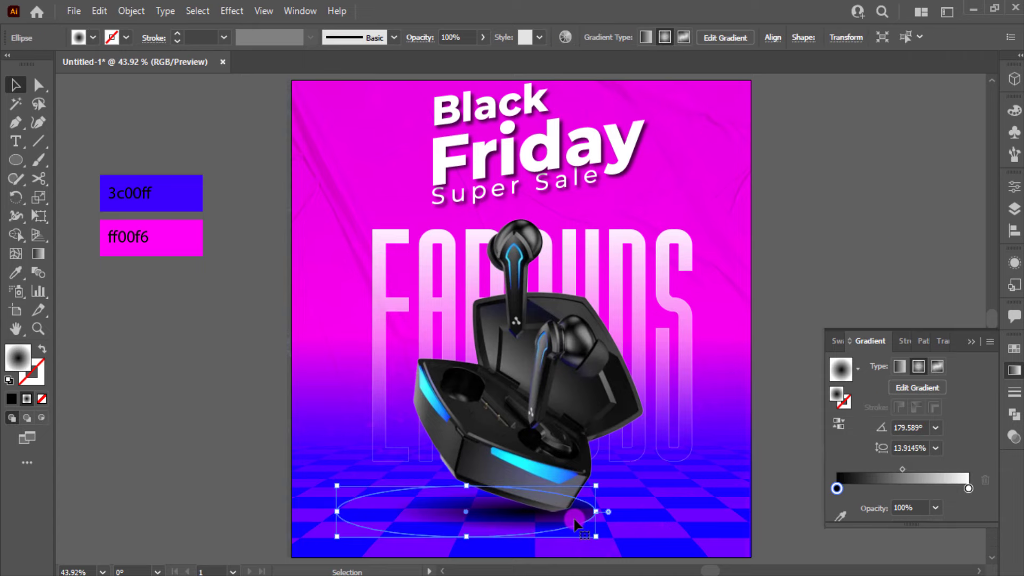
scroll(579, 524, up, 3)
Nudge the shadow ellipse slightly up-left, leaving its radial gradient spread unchanged
scroll(579, 524, up, 2)
drag(579, 523, 567, 518)
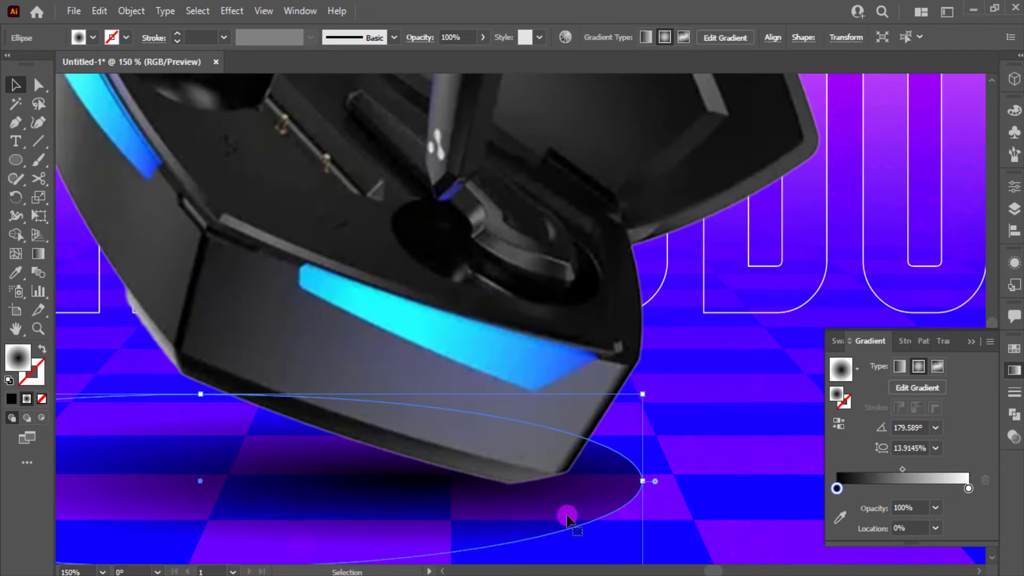
key(g)
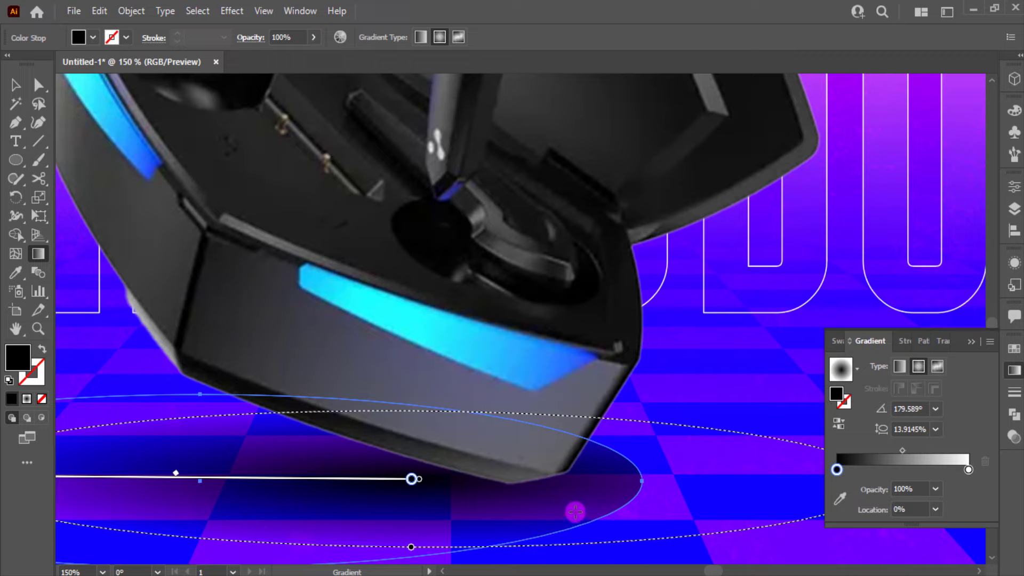
click(971, 342)
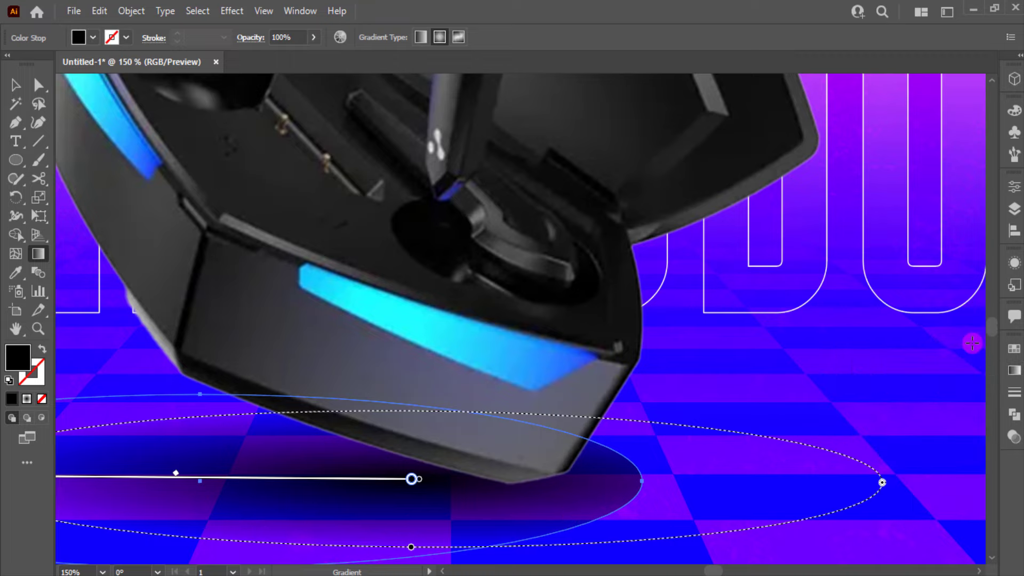
drag(883, 478, 657, 473)
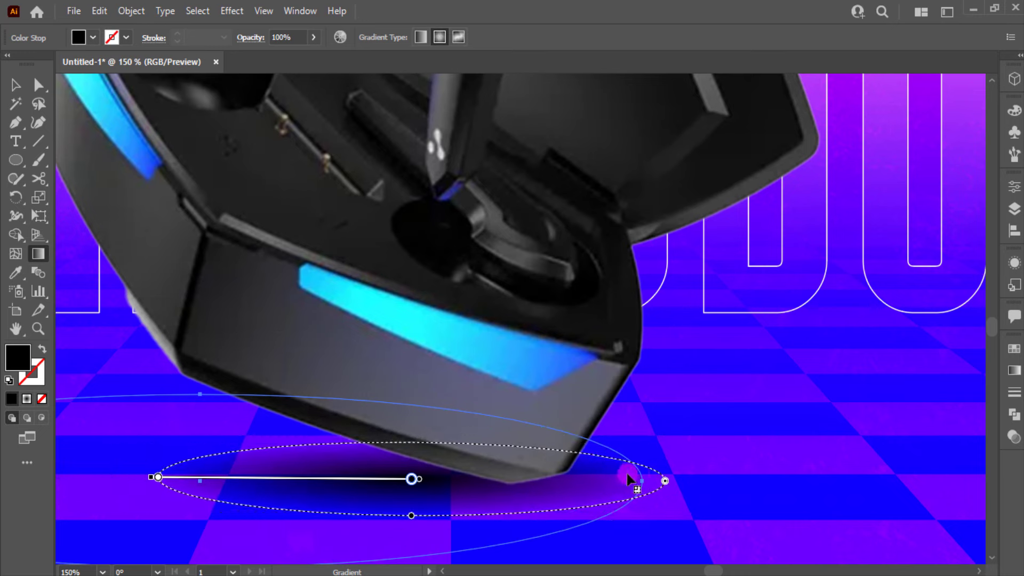
key(ctrl+z)
key(ctrl+z)
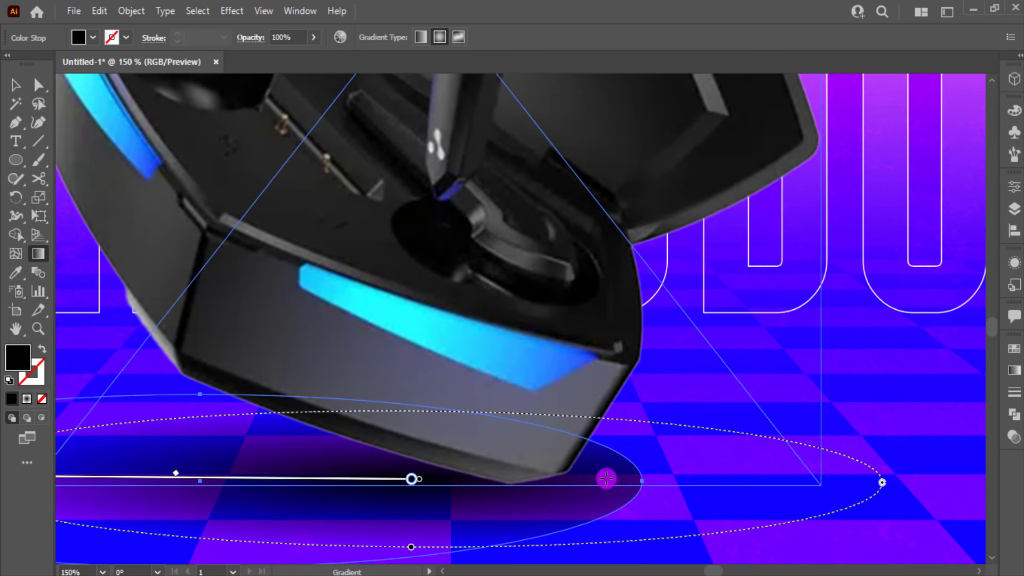
click(500, 349)
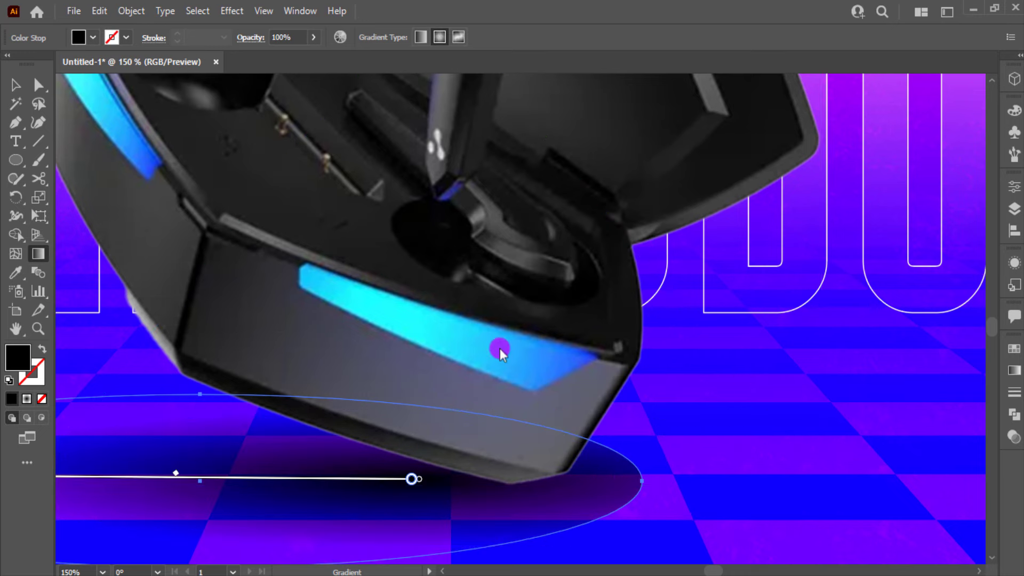
Apply a Gaussian Blur with a 7.0447-pixel radius to the shadow ellipse
click(226, 15)
click(418, 274)
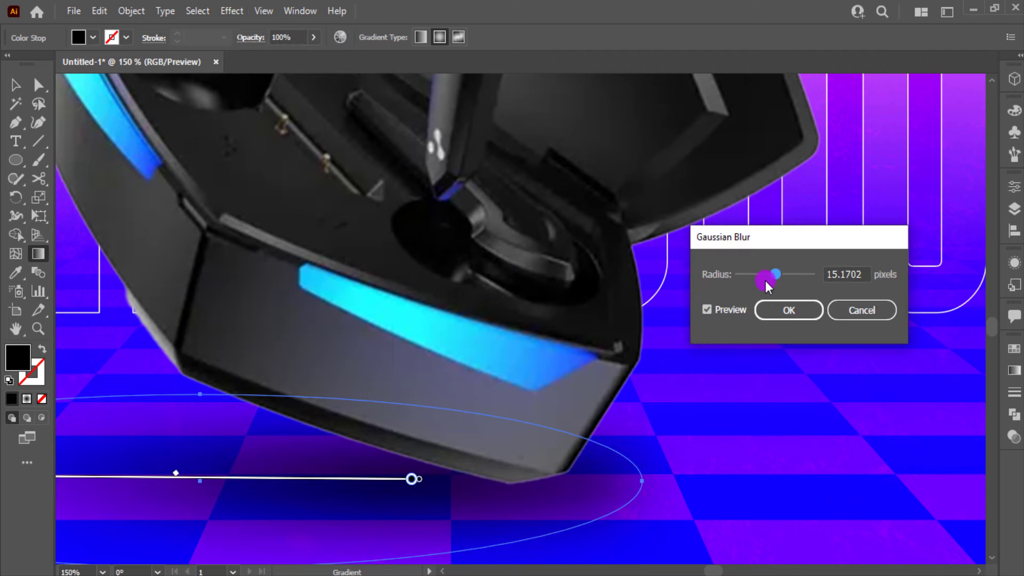
drag(765, 281, 763, 277)
click(771, 309)
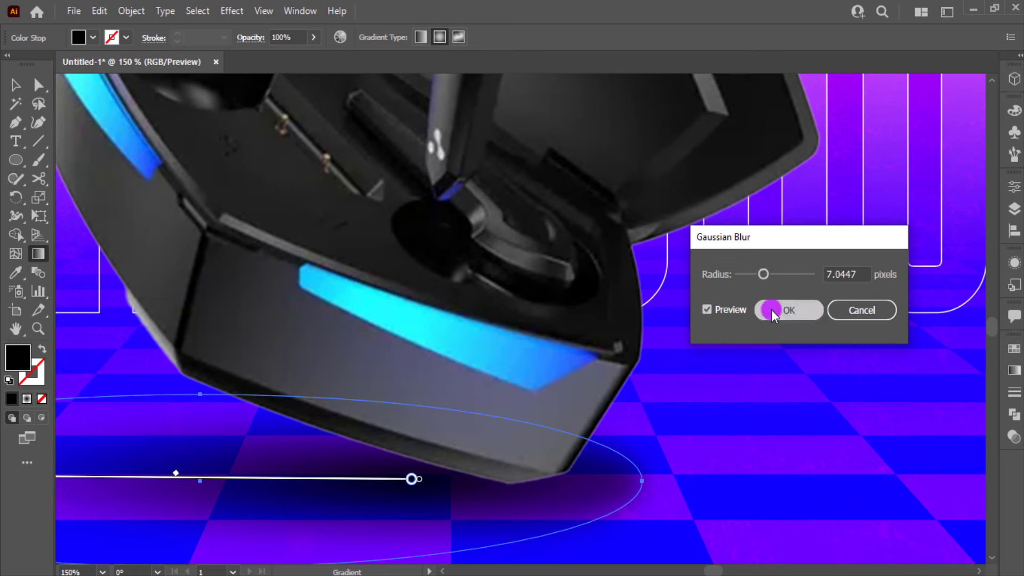
click(767, 402)
Shift the blurred shadow slightly left so it sits centred under the earbuds
key(ctrl+0)
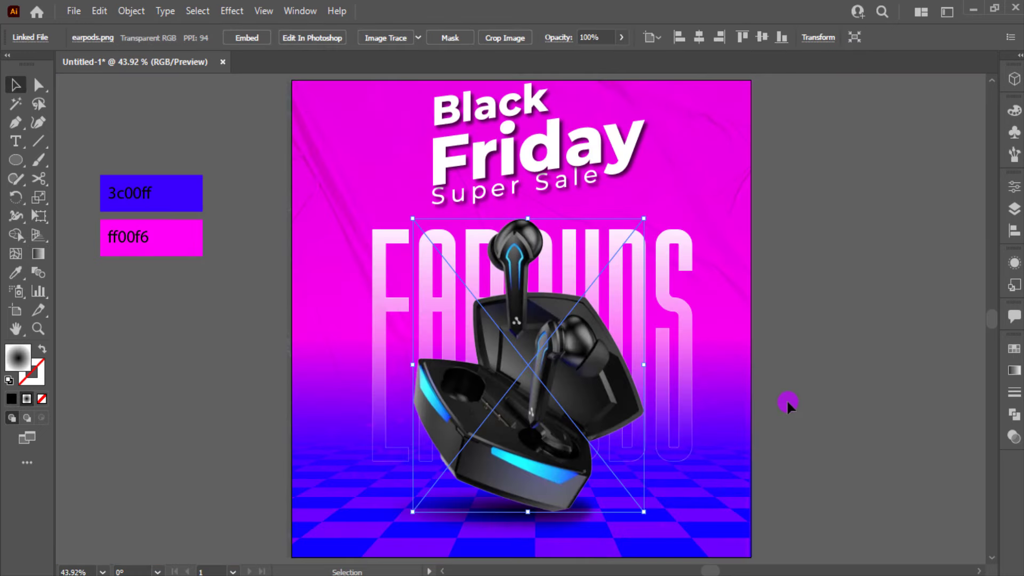
click(786, 399)
mouse_move(510, 514)
mouse_down()
mouse_move(510, 525)
mouse_move(500, 519)
mouse_up()
click(788, 487)
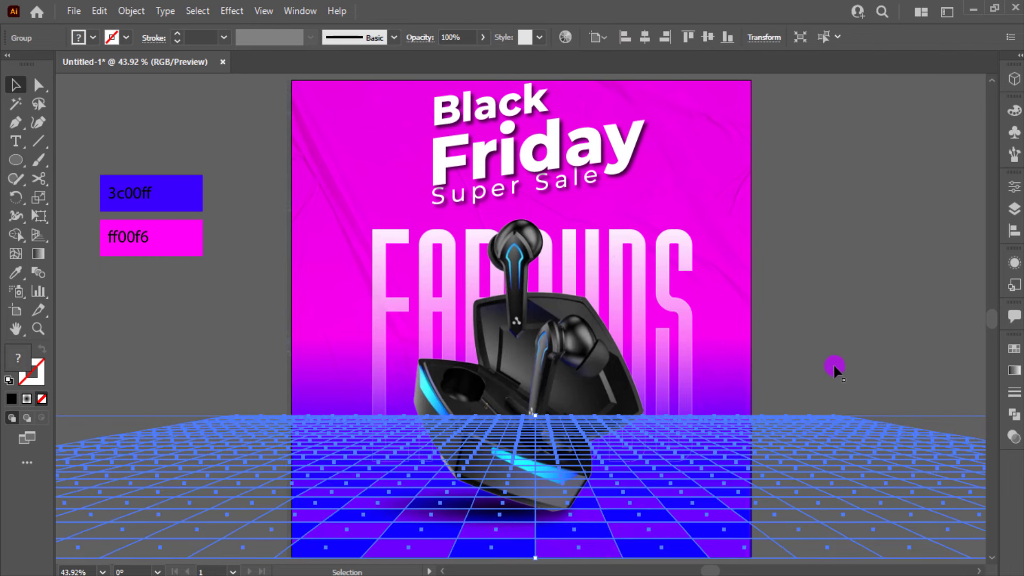
click(834, 367)
ctrl+click(731, 486)
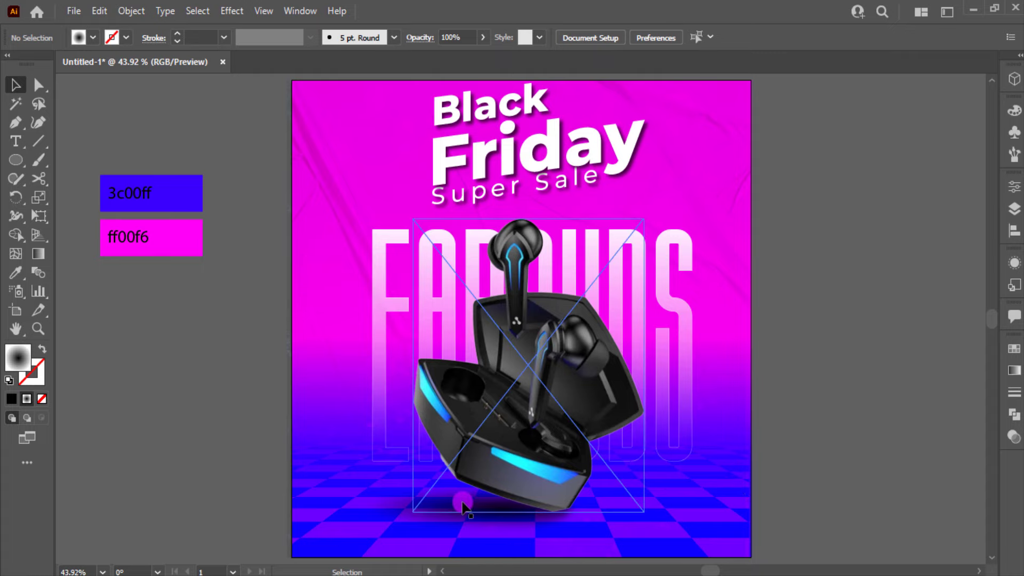
click(472, 516)
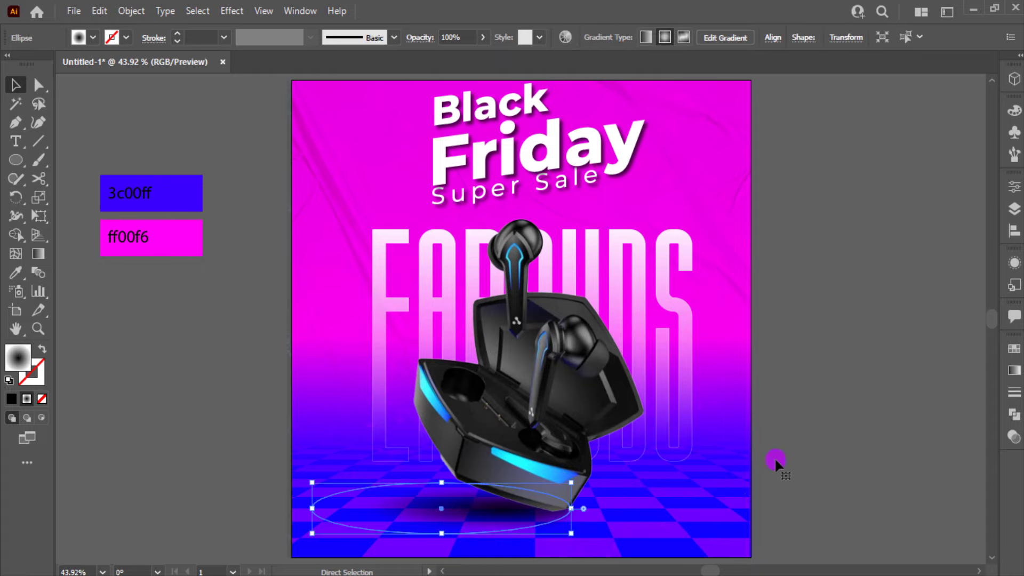
Show the poster in Full Screen Mode with Menu Bar, deselected and zoomed in
key(f)
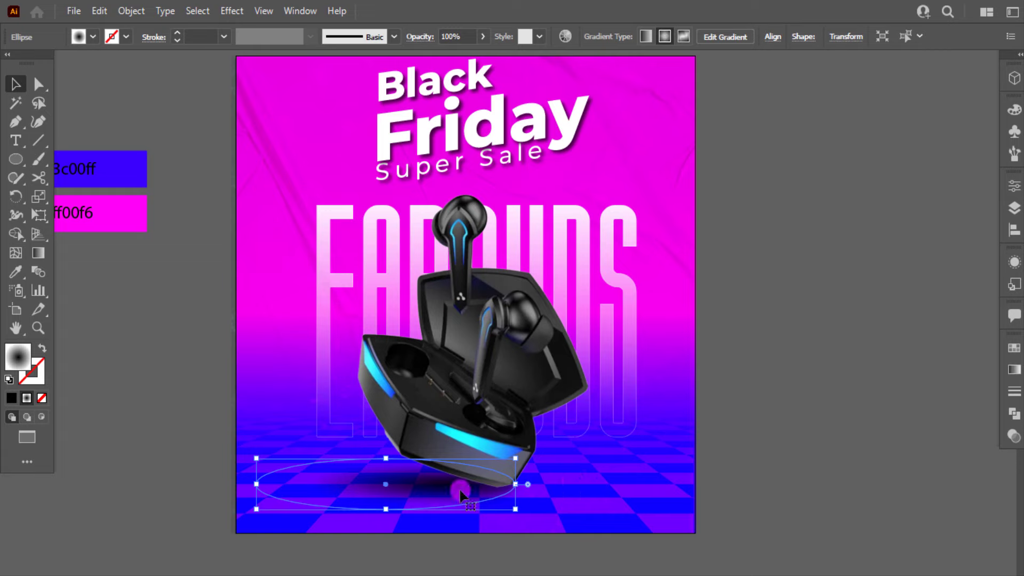
key(ctrl)
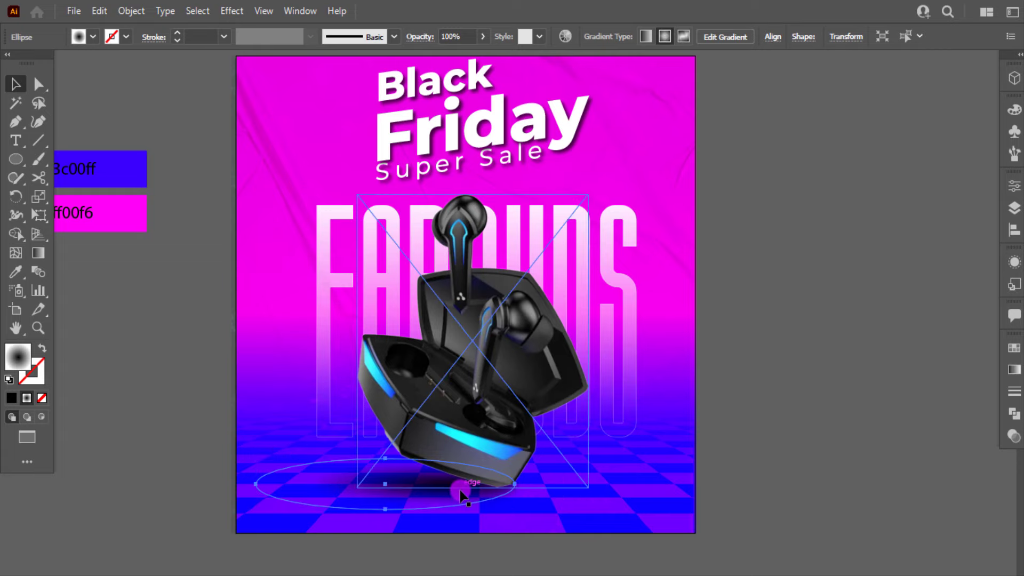
click(865, 449)
key(ctrl+plus)
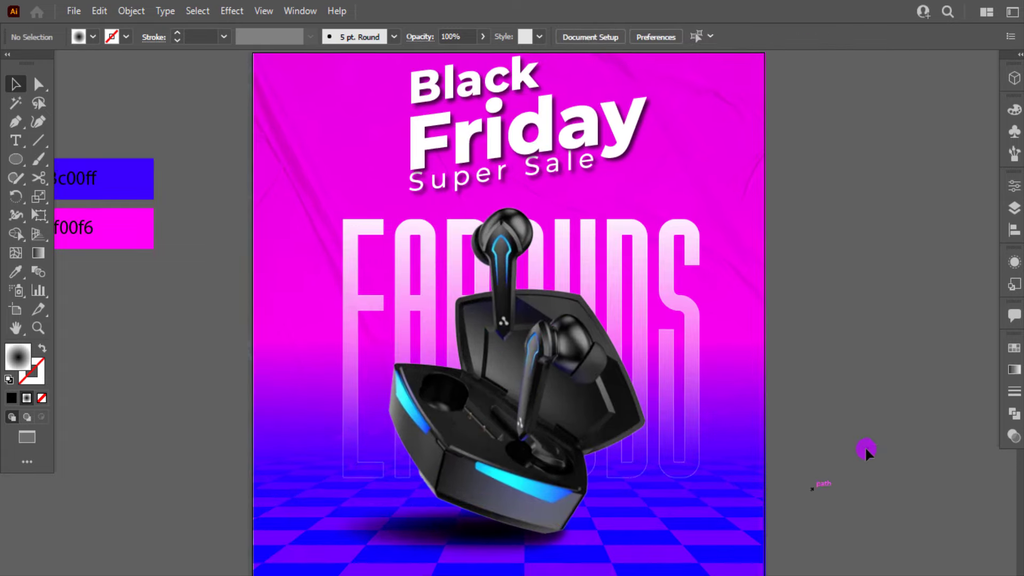
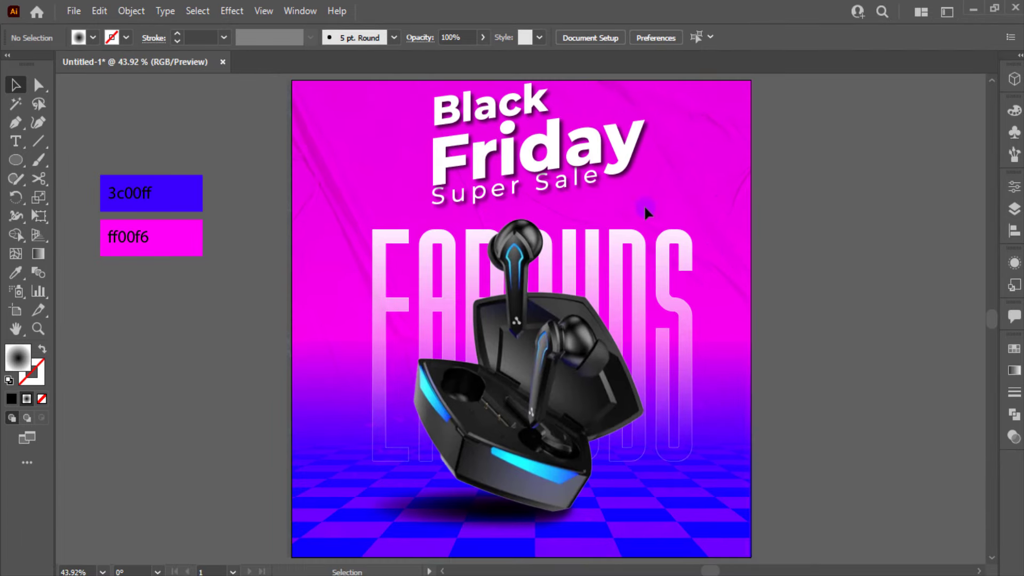
Draw a white-filled rectangle near the poster's bottom-right corner
drag(14, 165, 75, 160)
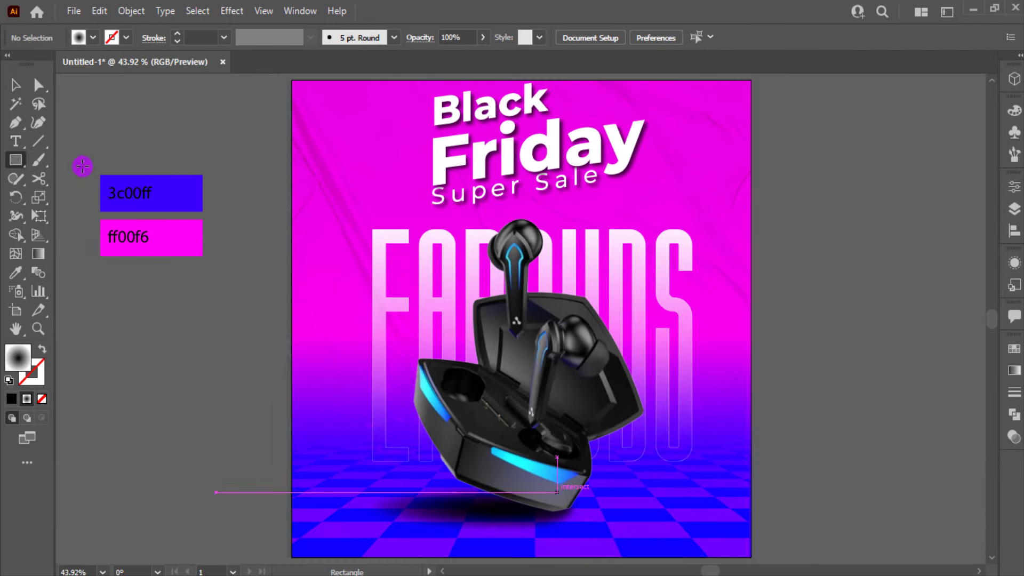
drag(643, 522, 742, 547)
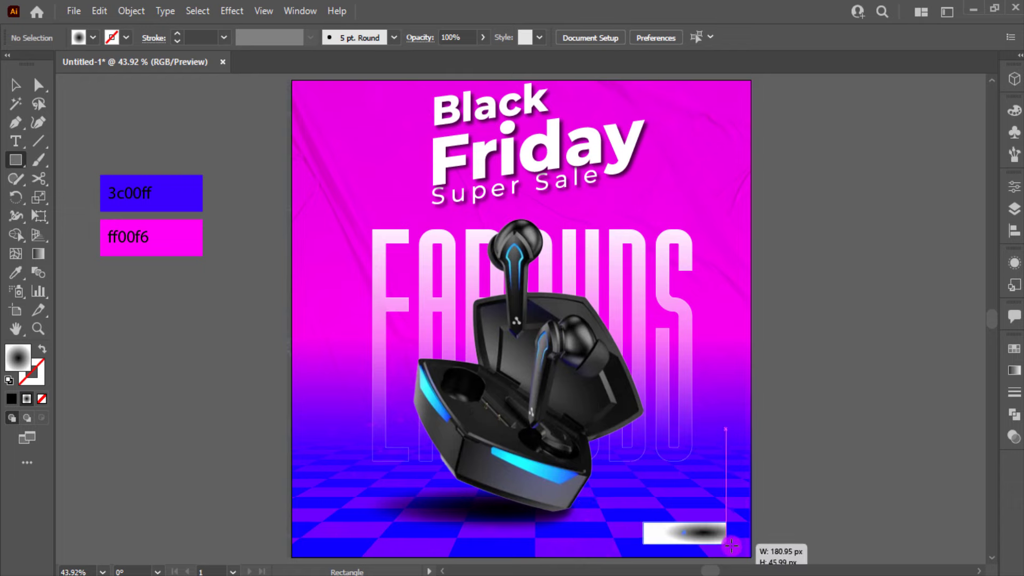
key(i)
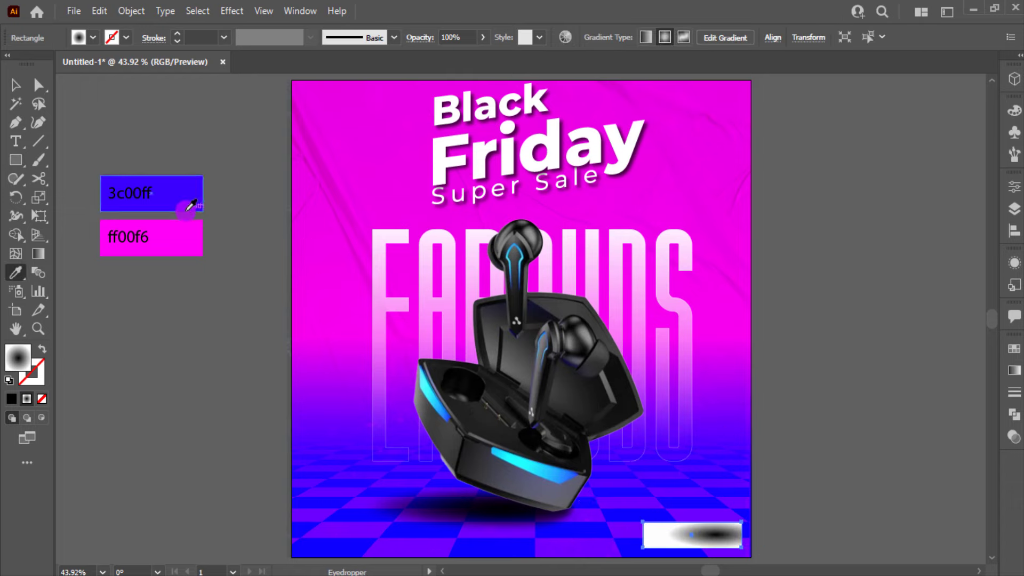
click(158, 195)
click(12, 95)
click(78, 37)
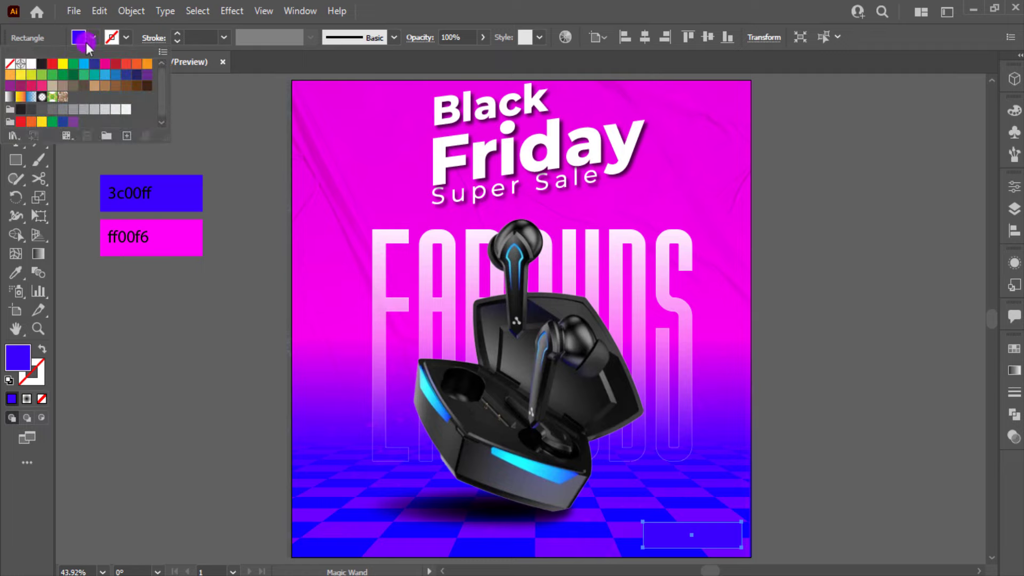
click(31, 64)
Round the rectangle's corners fully into a pill and nudge it into position
key(Escape)
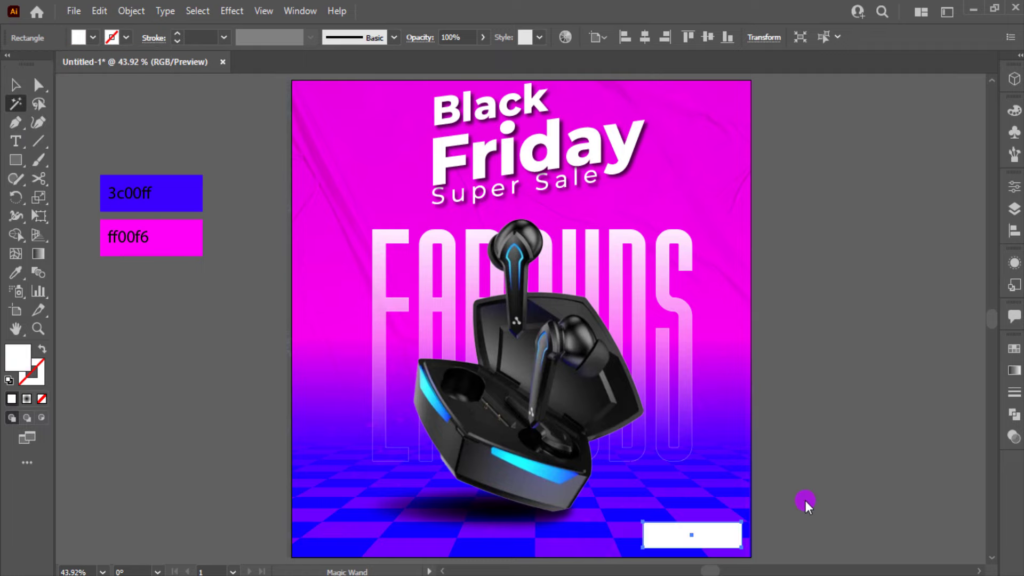
scroll(804, 500, down, 2)
alt+scroll(805, 501, up, 2)
alt+scroll(804, 500, up, 2)
key(a)
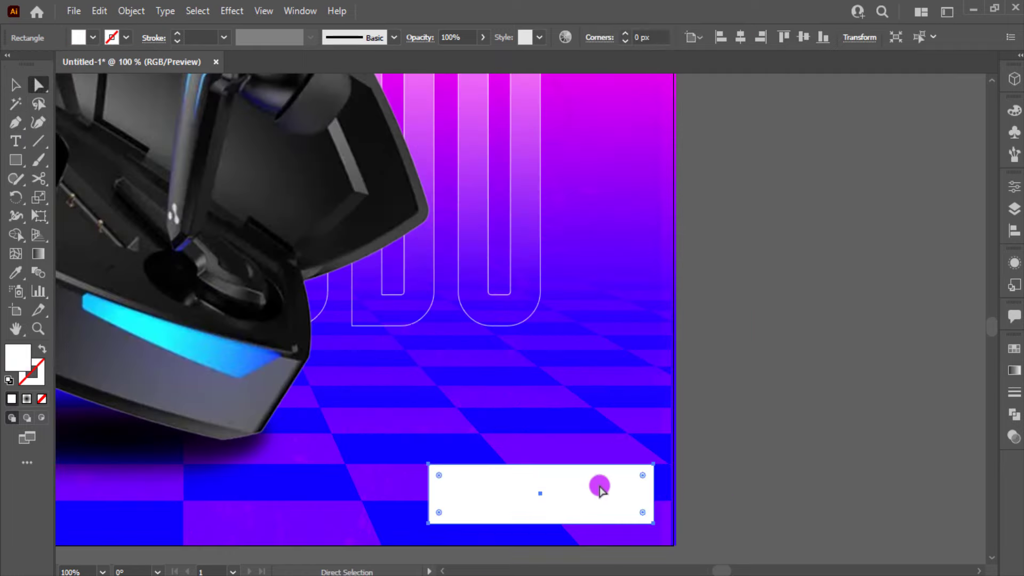
mouse_move(439, 475)
mouse_down()
mouse_move(498, 498)
mouse_move(465, 513)
mouse_move(483, 491)
mouse_up()
key(v)
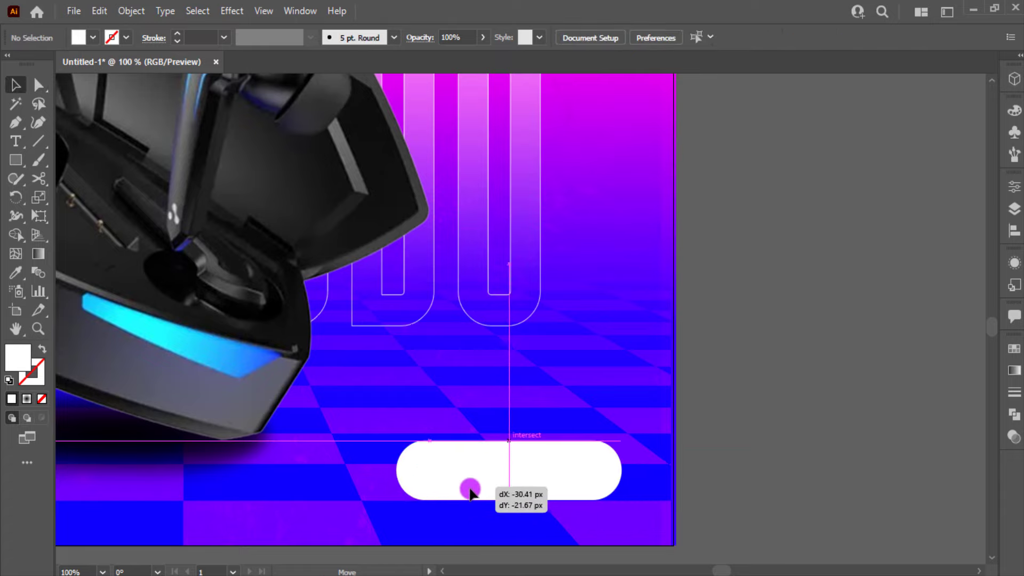
drag(483, 492, 483, 491)
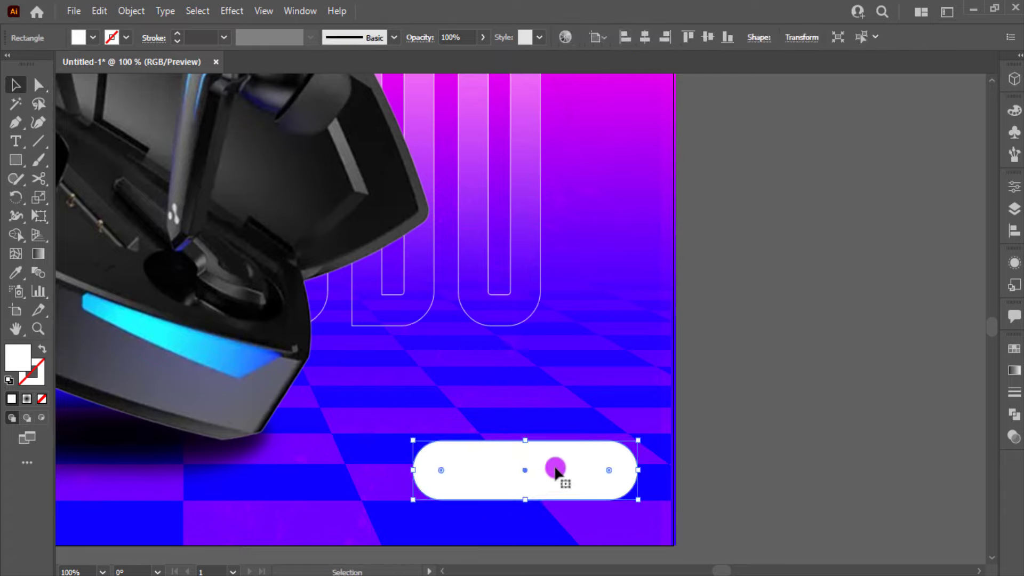
Add the text ORDER NOW beside the poster with letter tracking 0
key(t)
click(756, 415)
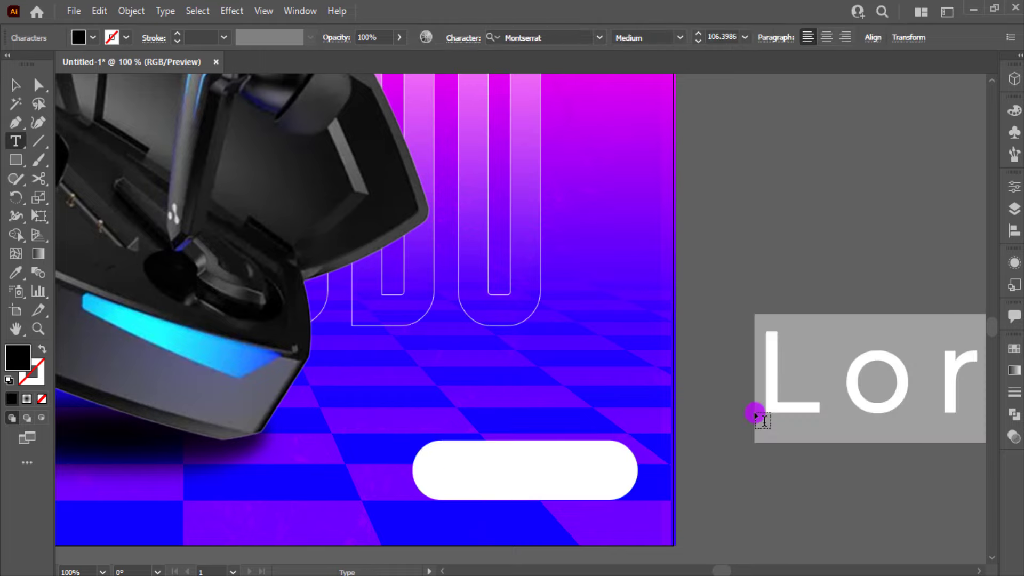
text(OR)
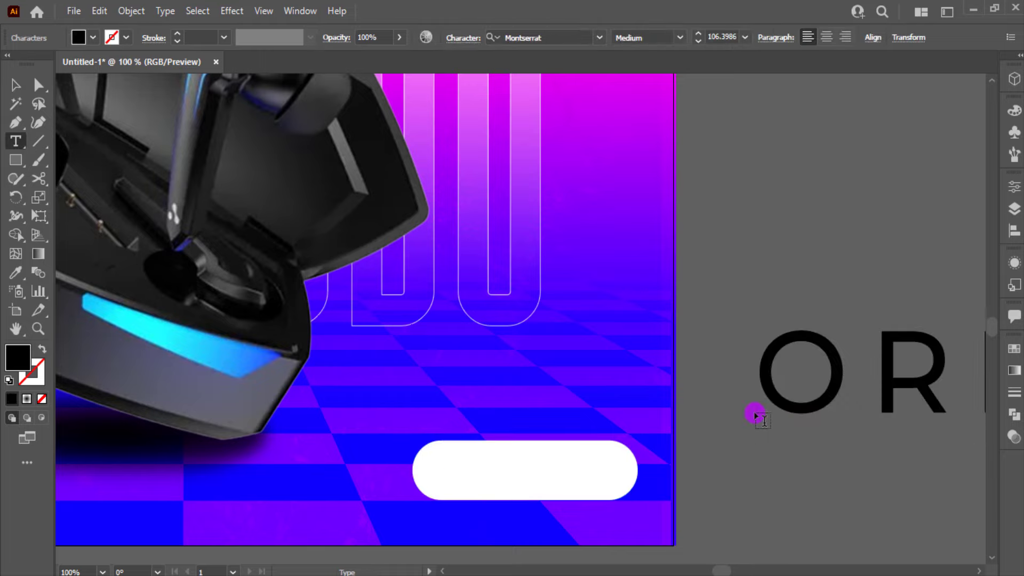
click(28, 89)
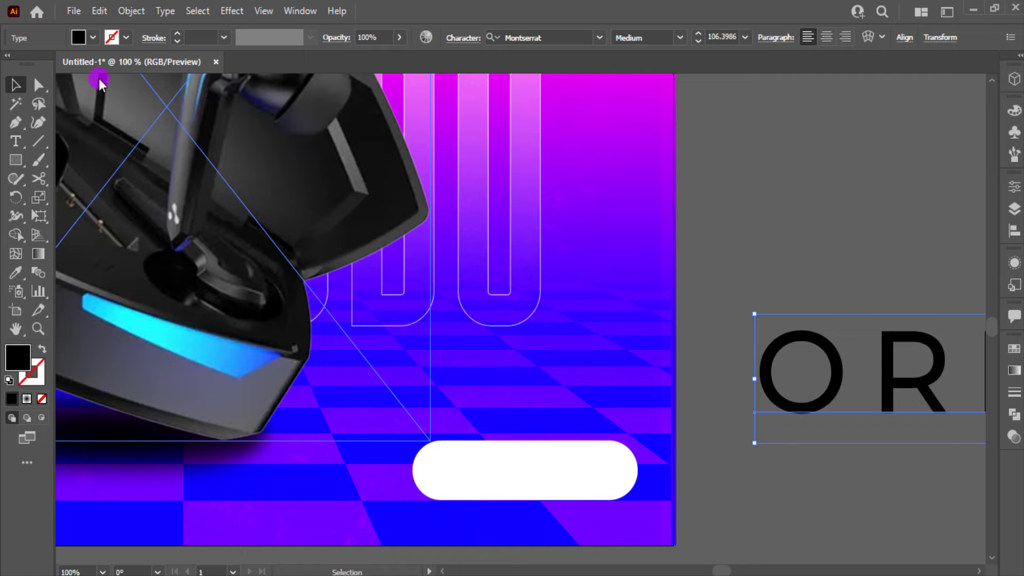
click(448, 37)
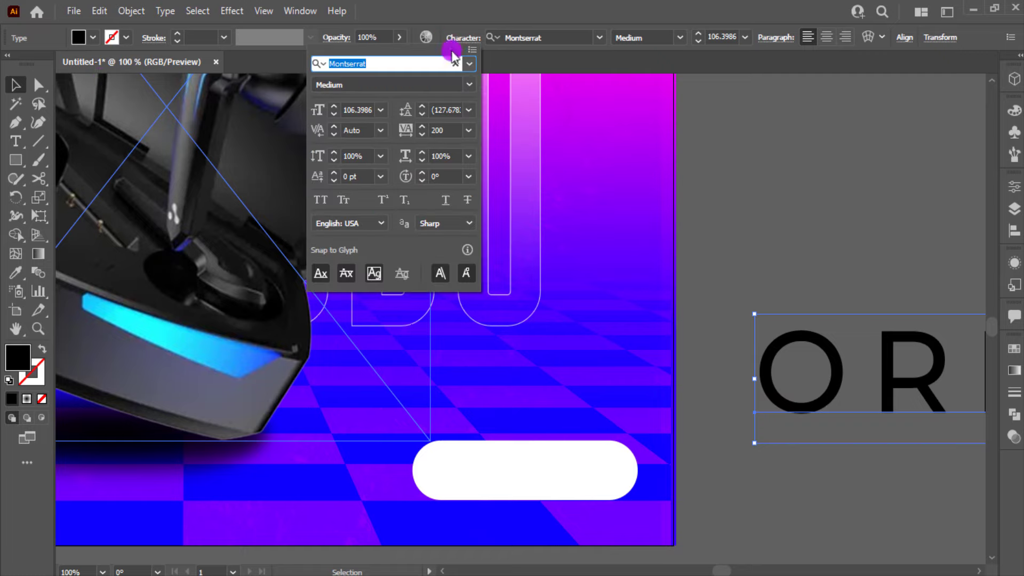
click(468, 130)
click(489, 253)
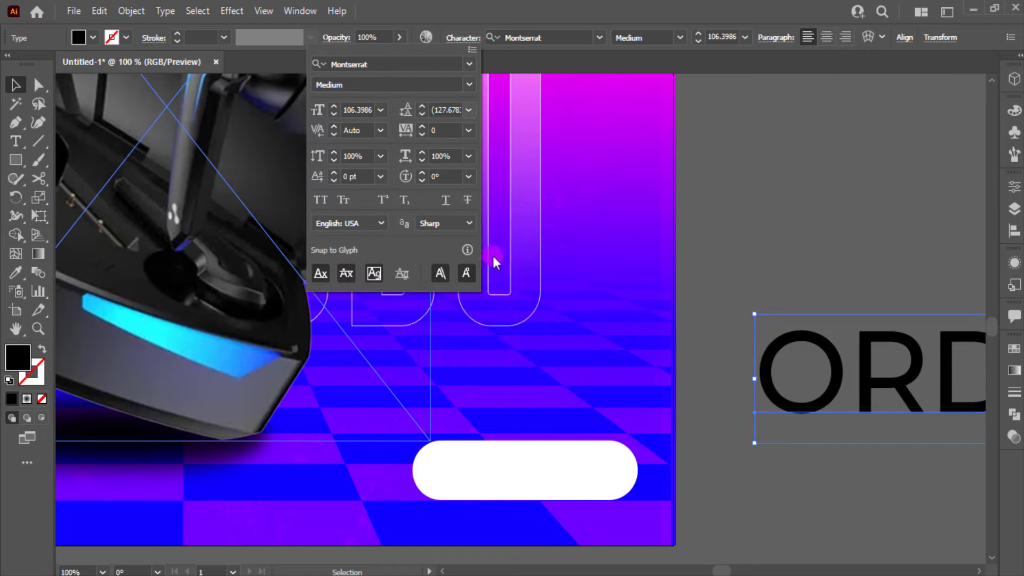
click(688, 32)
Make ORDER NOW Montserrat ExtraBold 24 pt and place it on the white pill
click(676, 38)
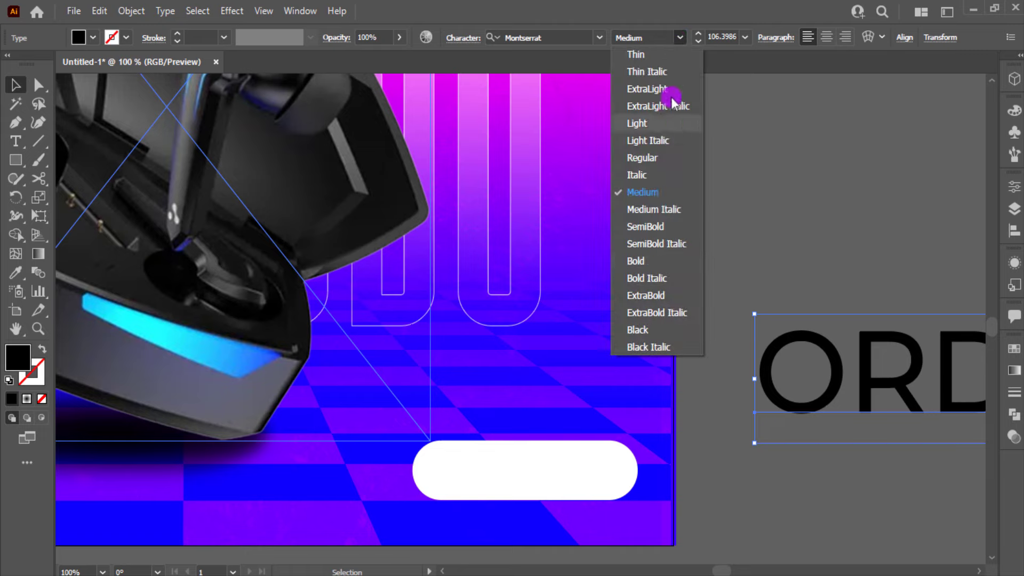
click(657, 258)
drag(732, 376, 361, 404)
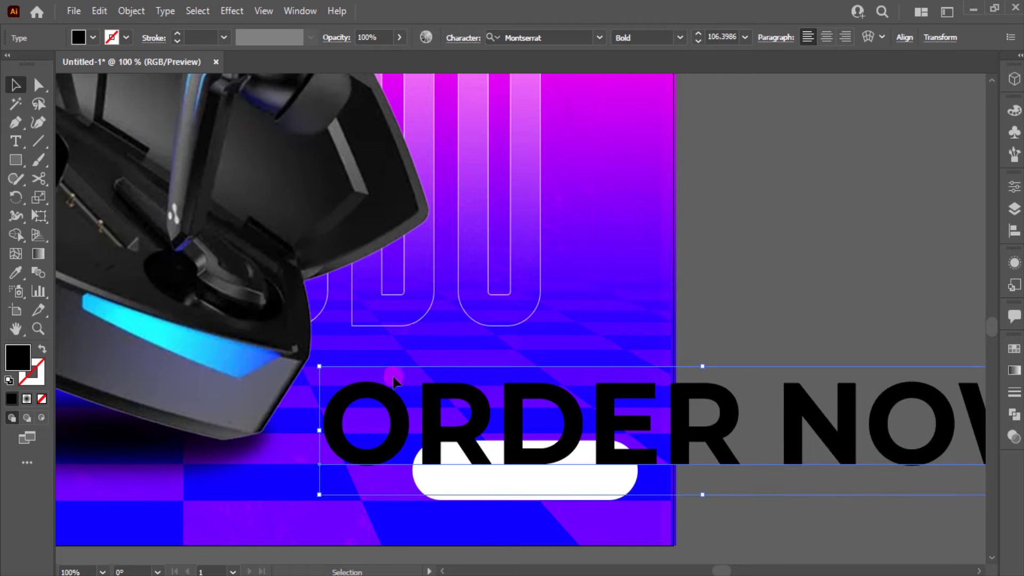
click(748, 35)
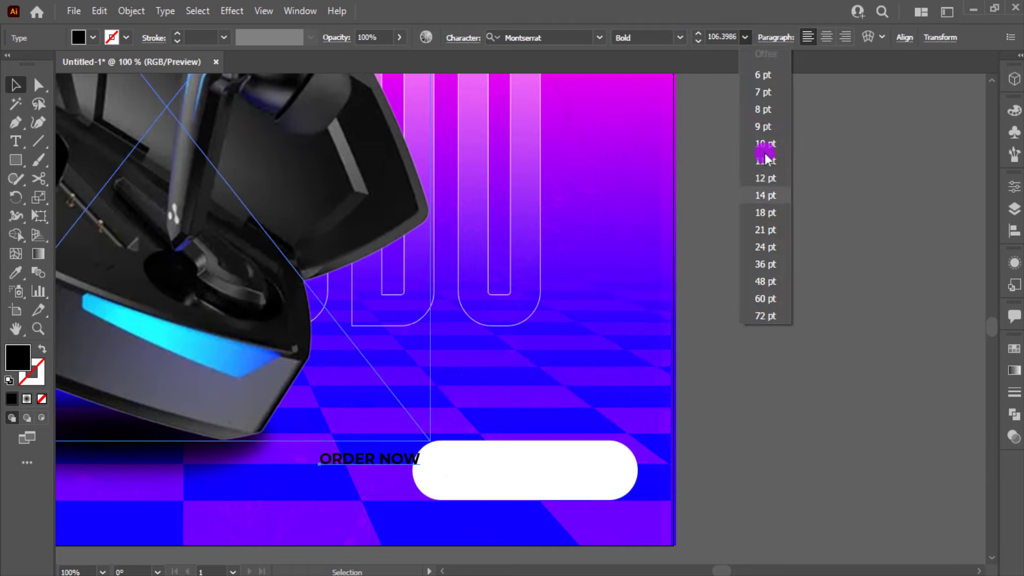
click(775, 244)
drag(454, 468, 573, 486)
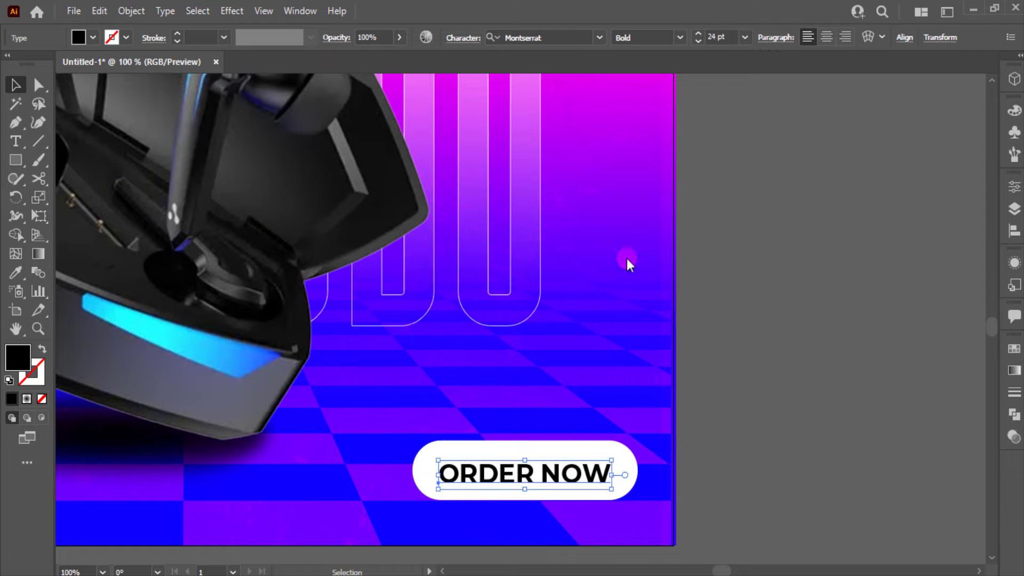
click(680, 38)
click(653, 292)
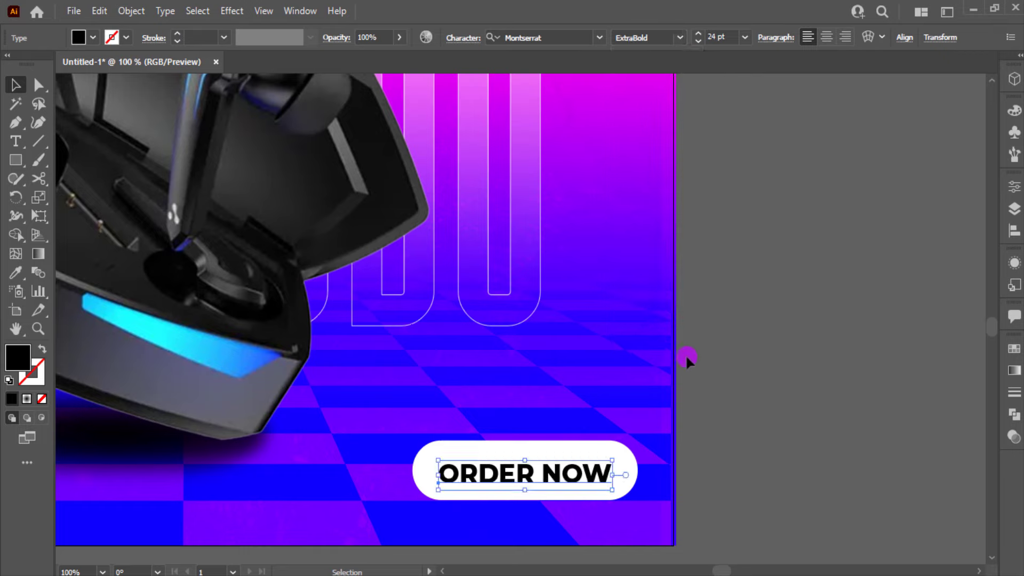
click(636, 465)
drag(565, 474, 566, 469)
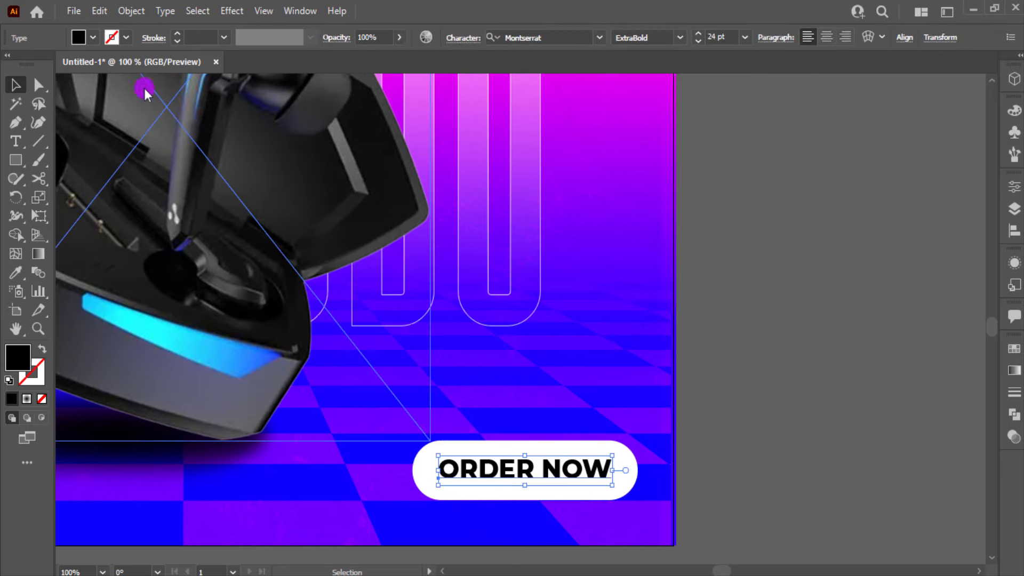
Colour the ORDER NOW text purple and fit the whole poster in the window
click(94, 38)
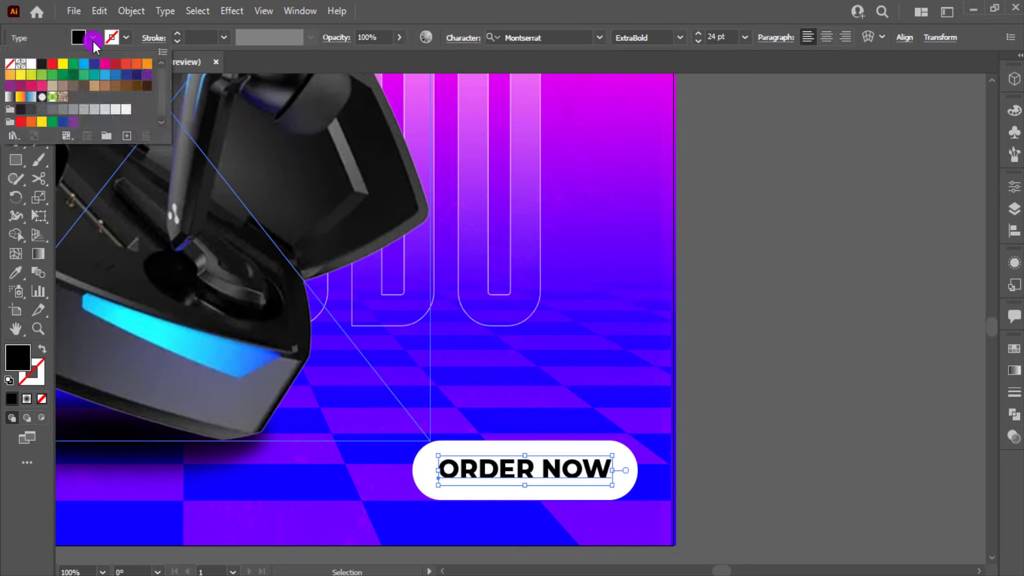
click(149, 79)
key(i)
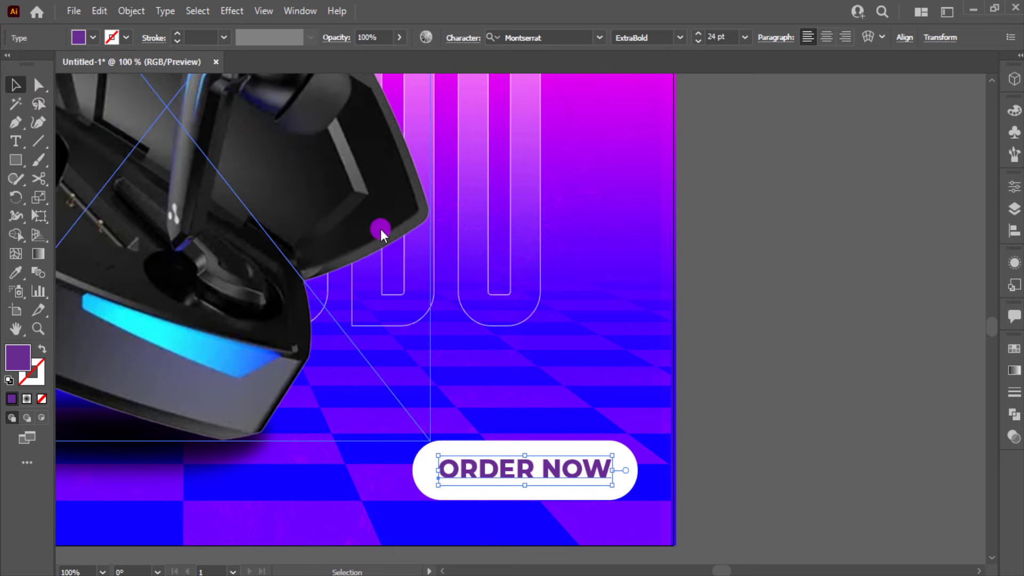
key(ctrl+0)
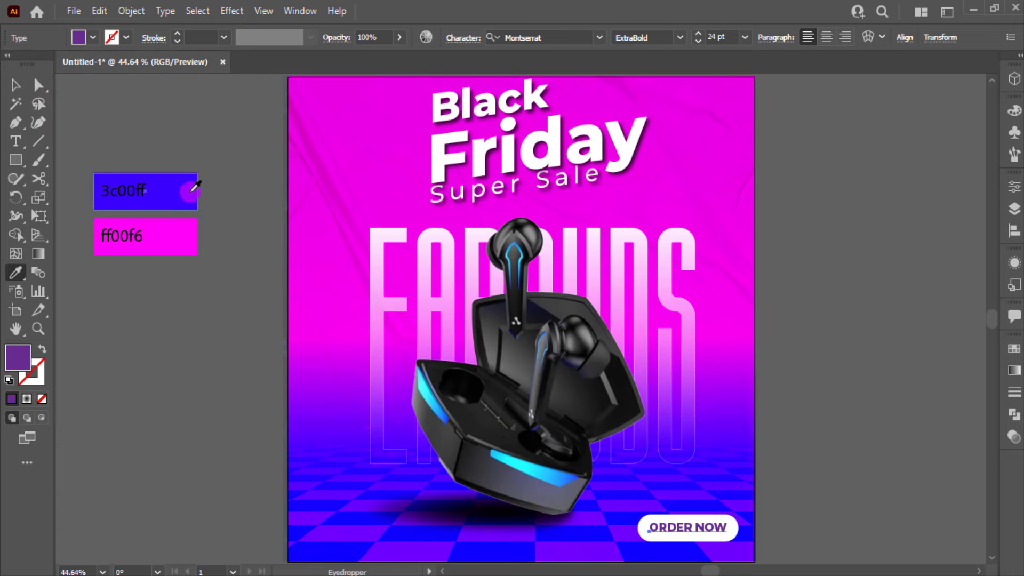
Recolour the ORDER NOW label blue 3c00ff by sampling it with the Eyedropper
click(191, 191)
click(173, 232)
key(v)
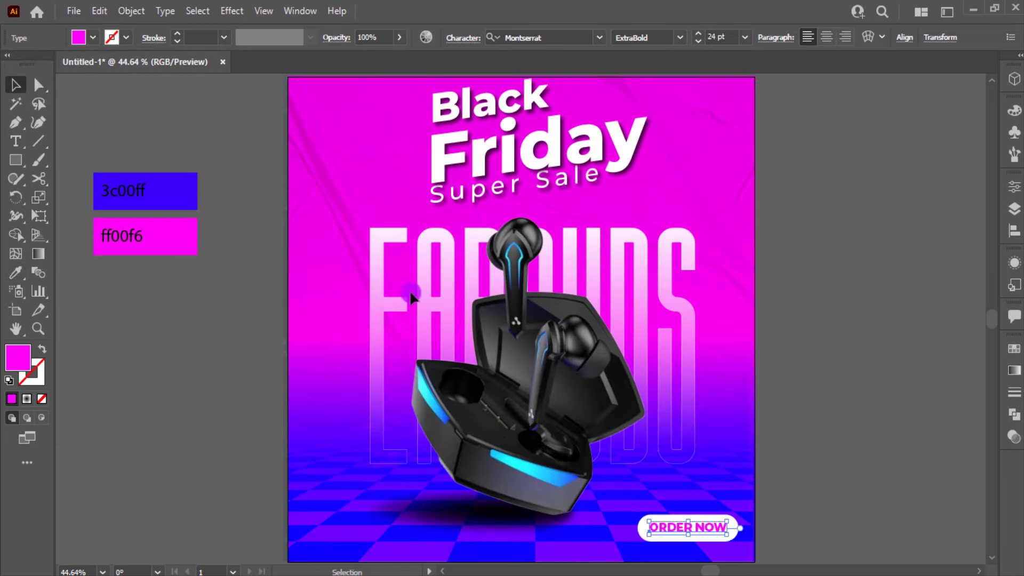
click(912, 423)
click(686, 517)
key(i)
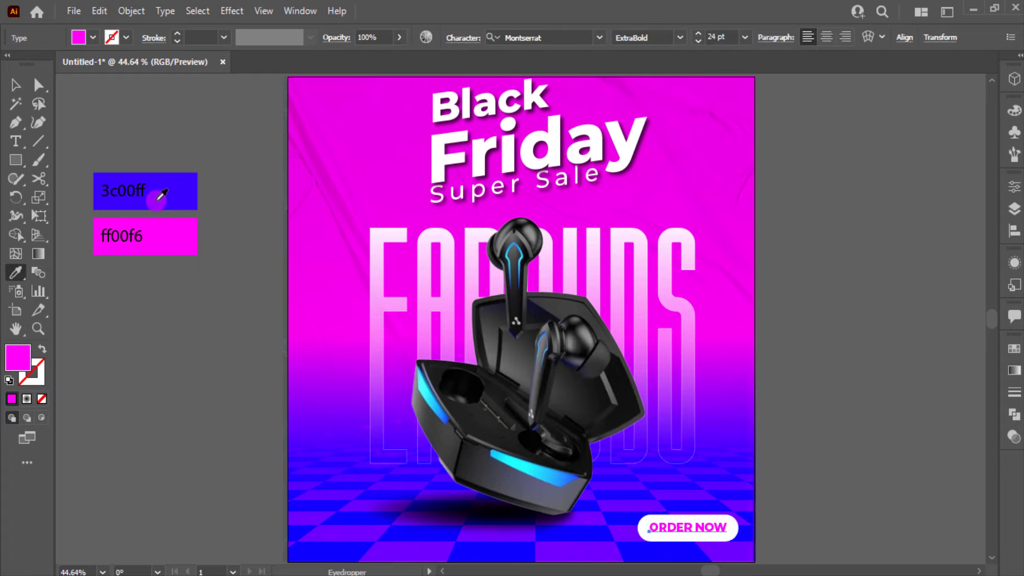
click(157, 198)
Duplicate the ORDER NOW text to the poster's bottom-left corner
key(v)
click(105, 292)
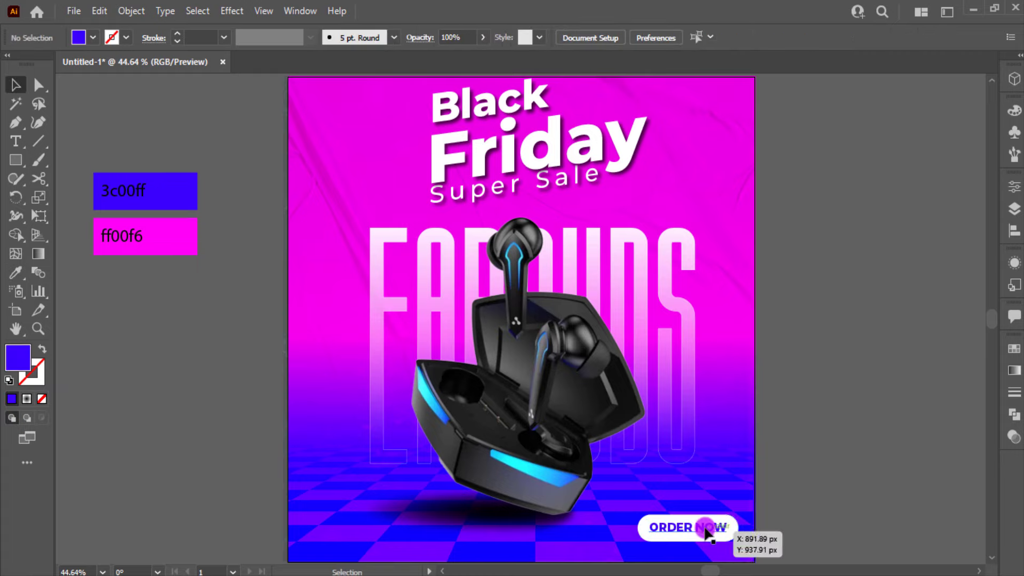
click(688, 526)
click(838, 490)
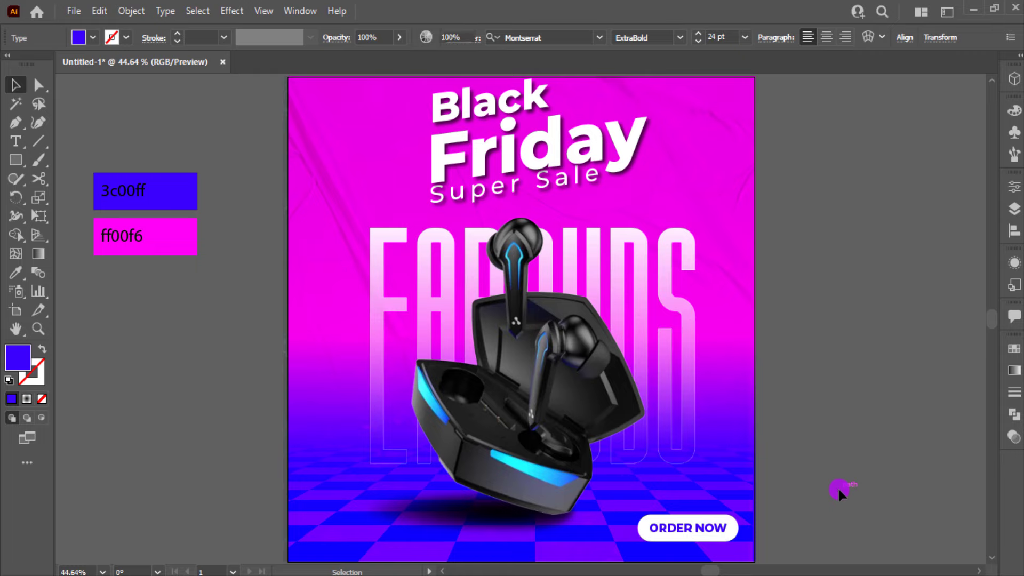
drag(699, 529, 347, 530)
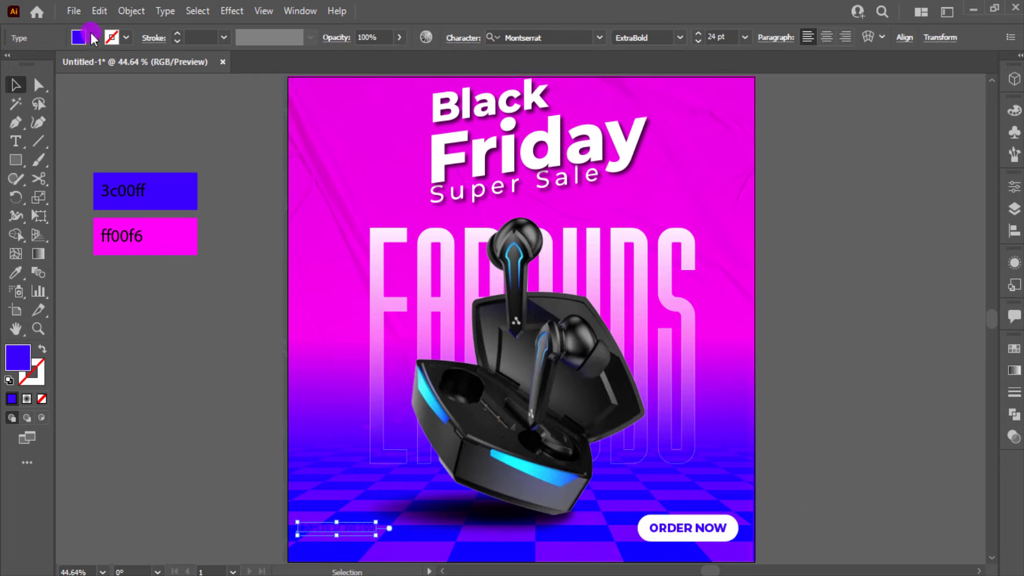
click(93, 39)
click(24, 69)
key(ctrl+plus)
key(ctrl+plus)
key(ctrl+plus)
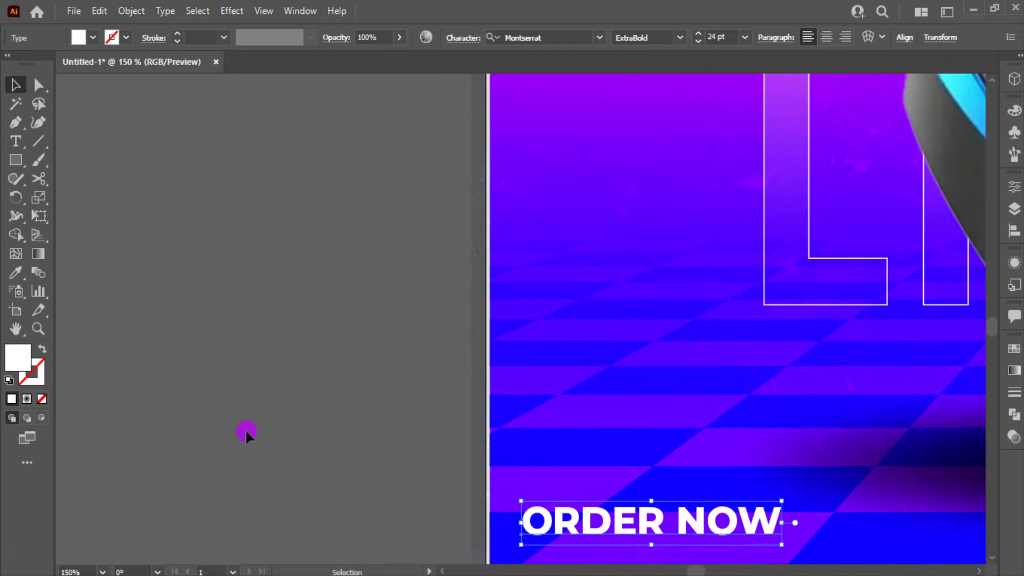
scroll(256, 429, down, 2)
click(483, 373)
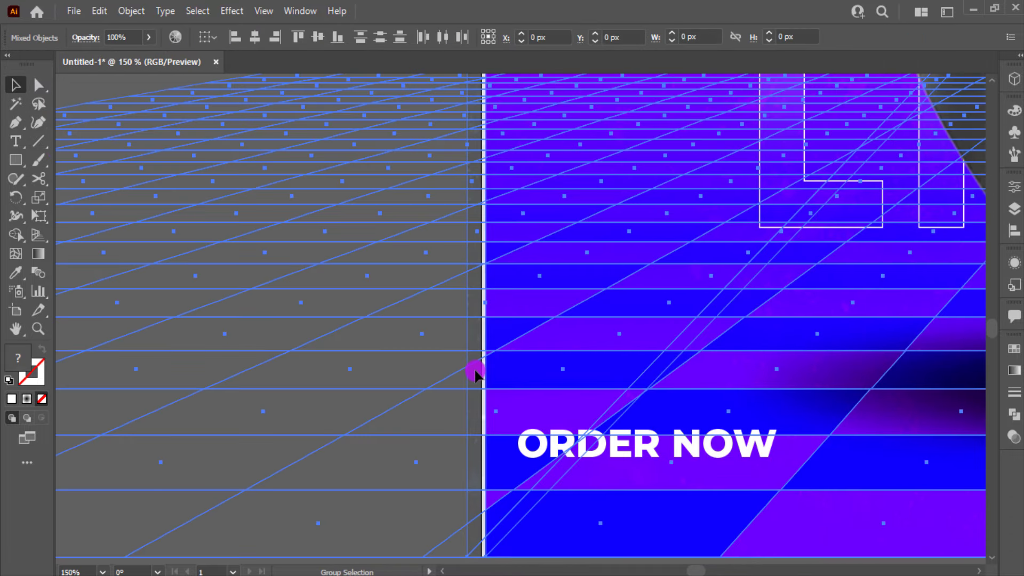
scroll(313, 269, up, 2)
click(38, 104)
click(395, 115)
scroll(475, 160, up, 1)
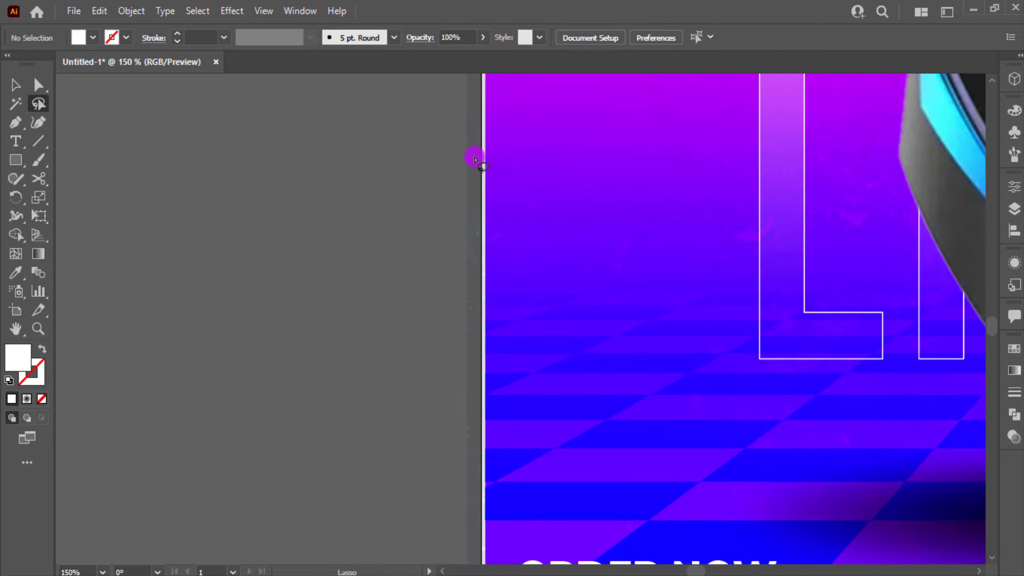
drag(487, 160, 485, 160)
click(485, 160)
scroll(565, 179, down, 1)
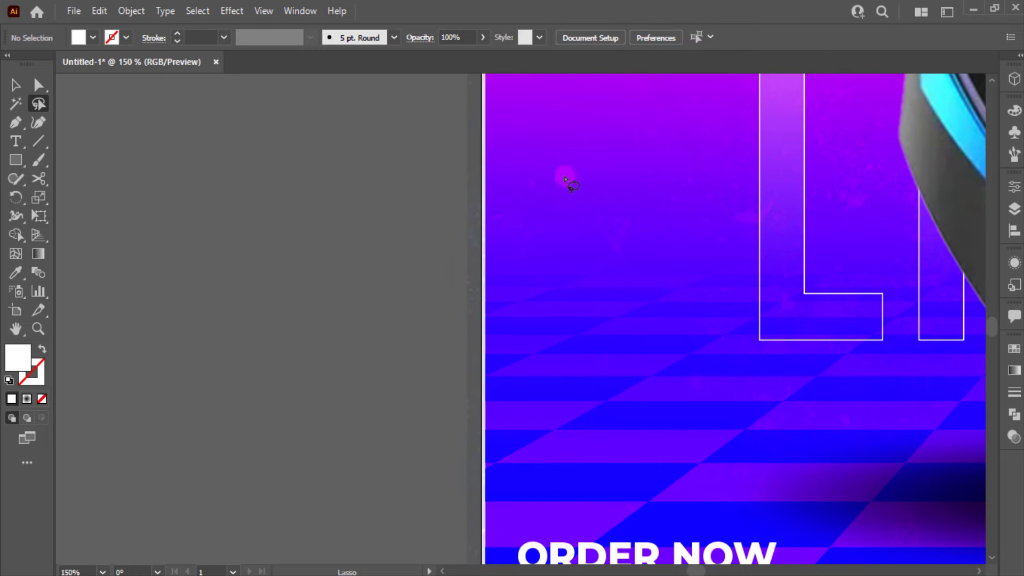
click(501, 213)
click(403, 146)
drag(474, 152, 523, 165)
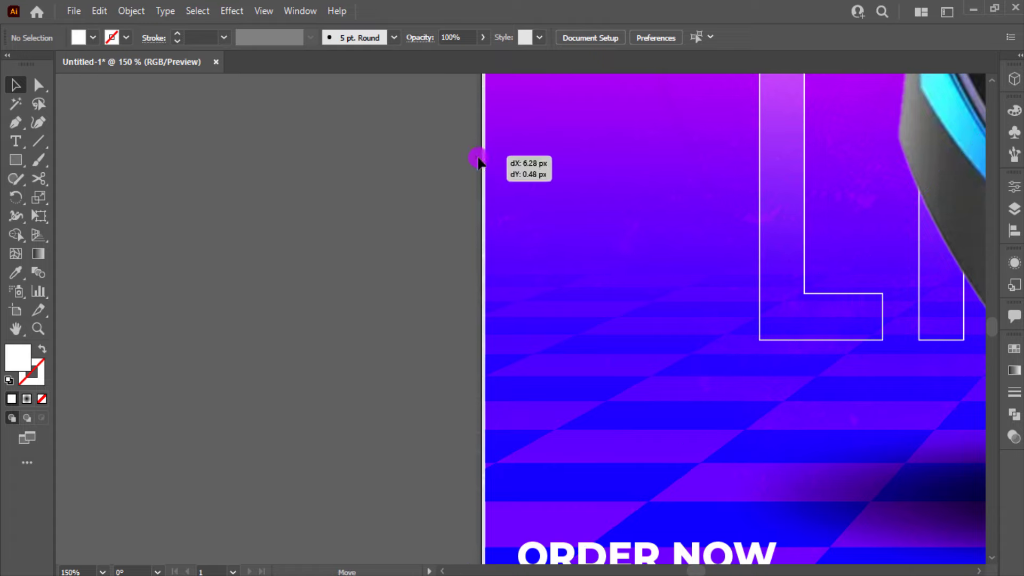
scroll(549, 224, down, 10)
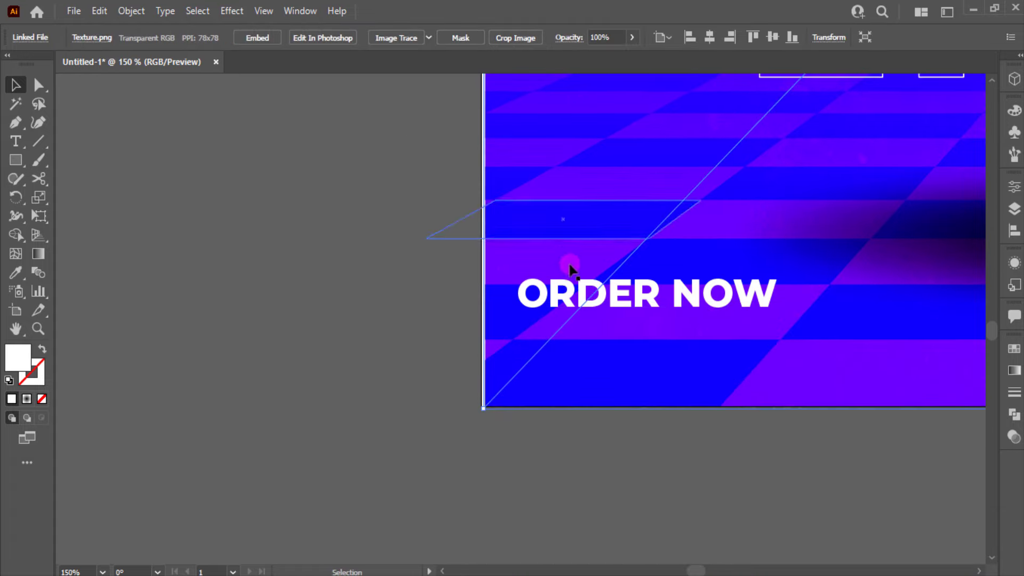
click(587, 291)
mouse_move(480, 380)
mouse_down()
mouse_move(540, 408)
mouse_move(539, 459)
mouse_up()
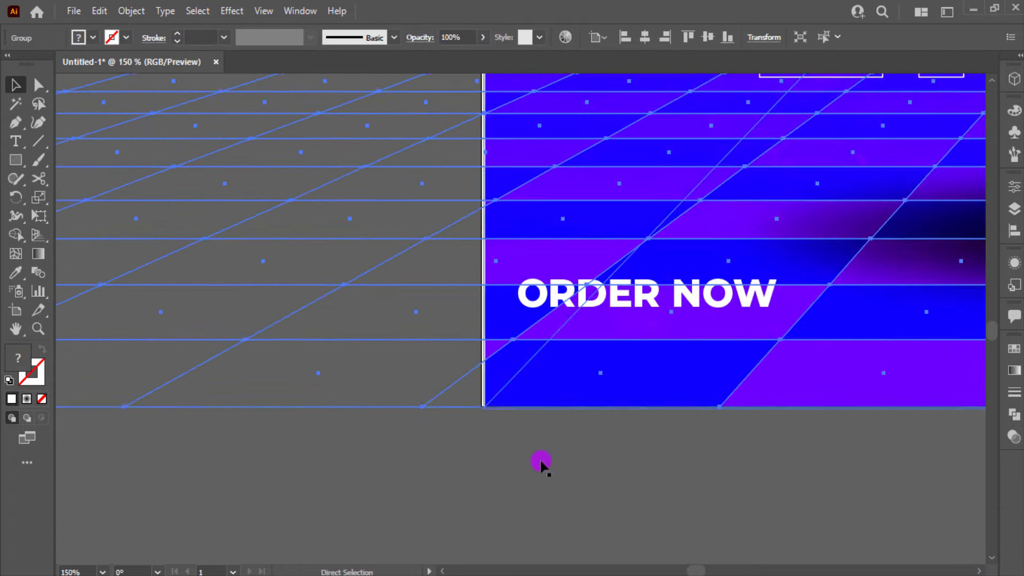
click(537, 459)
click(430, 385)
click(430, 385)
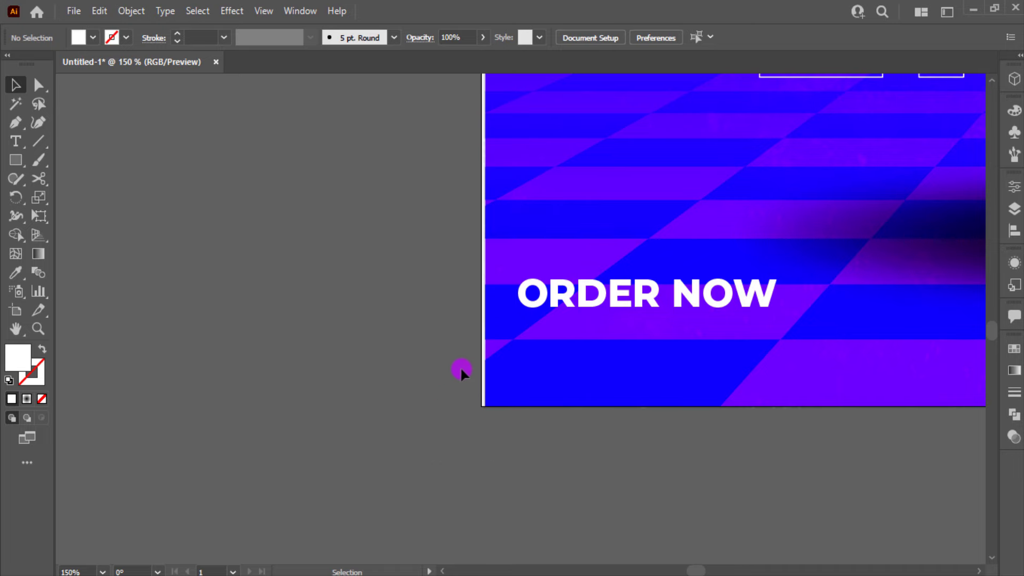
click(564, 301)
Retype the bottom-left text as Contact Us and duplicate it just below
double_click(565, 301)
key(ctrl+a)
text(C)
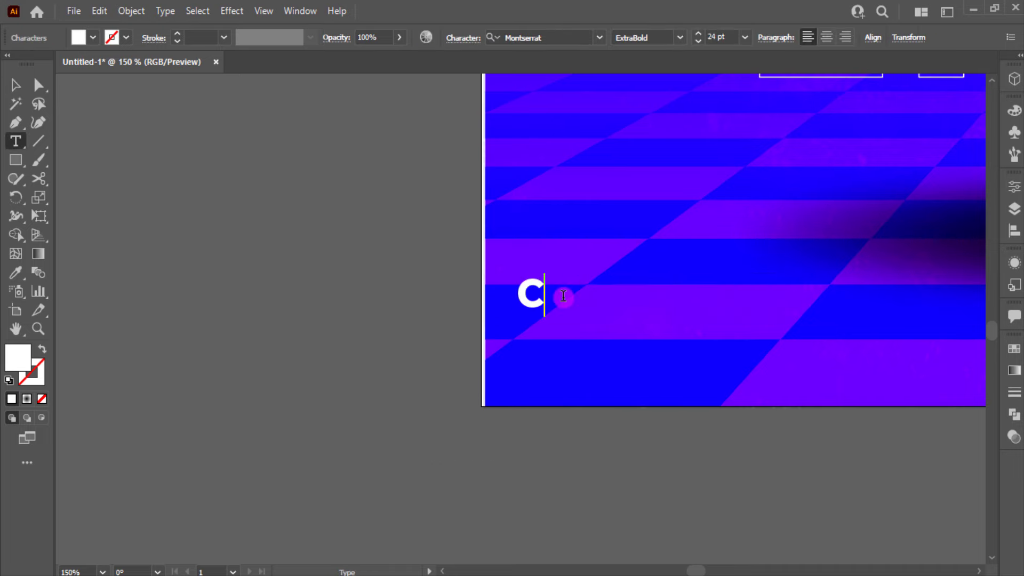
text(ontact Us)
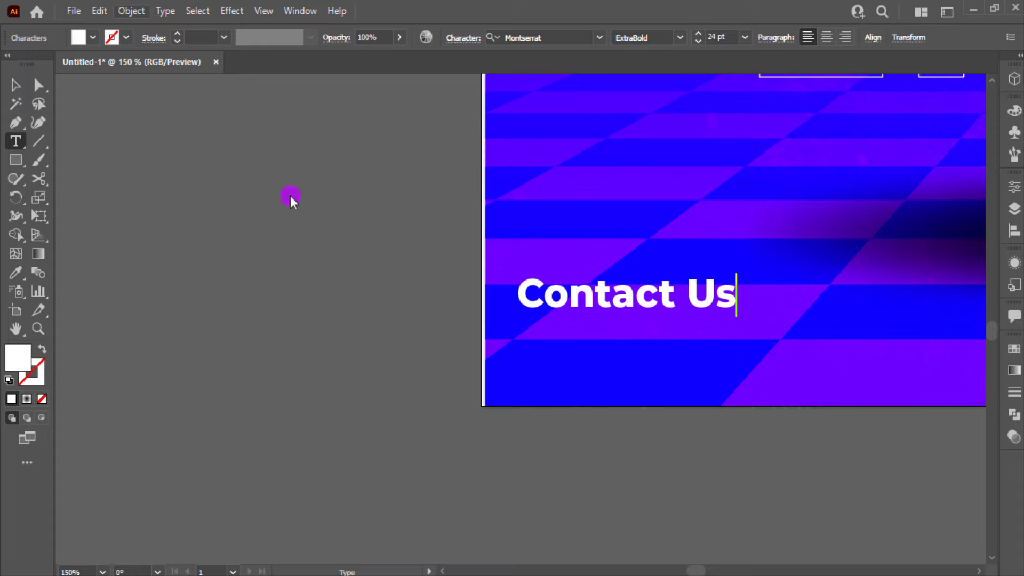
click(16, 84)
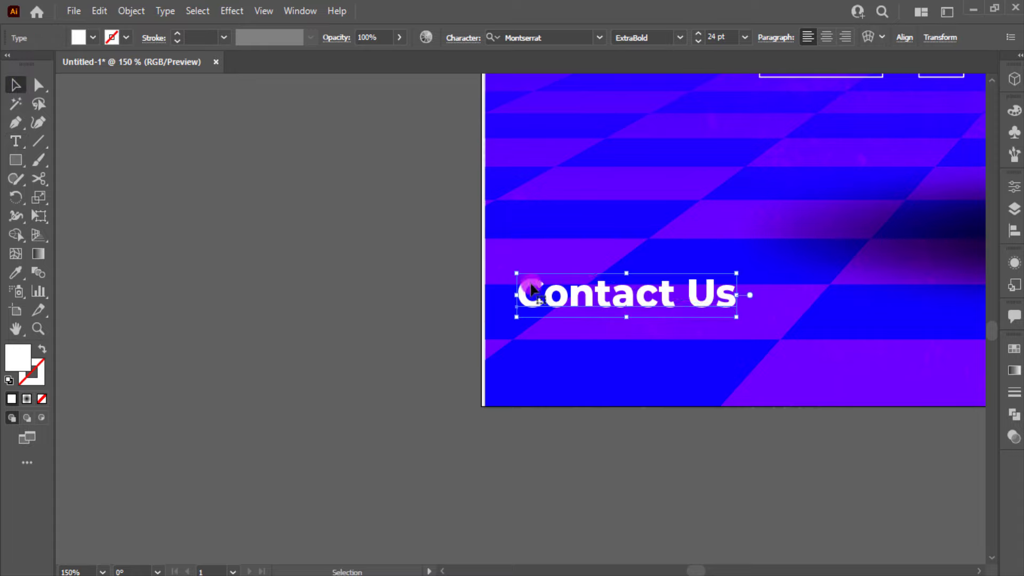
drag(594, 302, 600, 333)
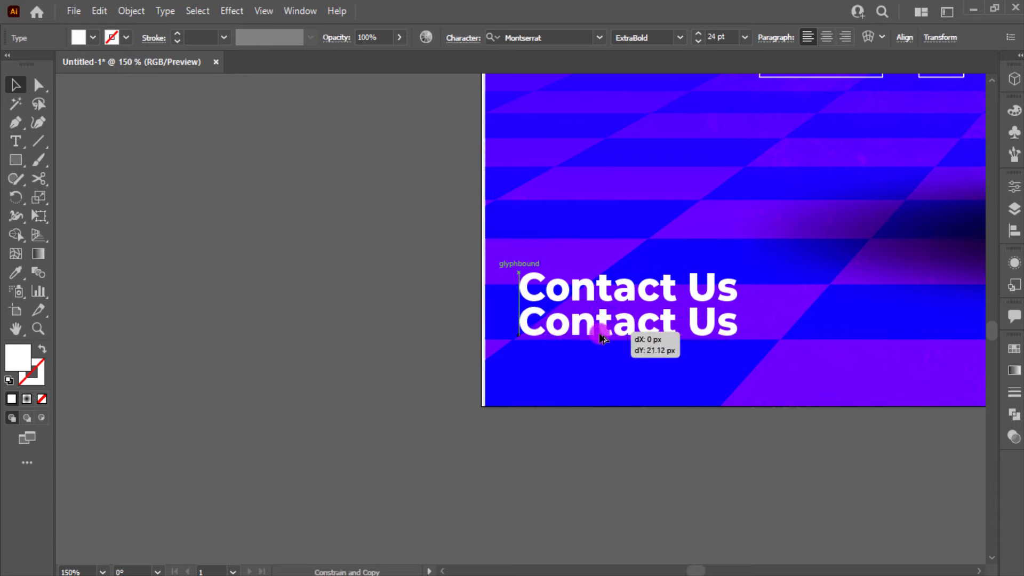
Replace the lower copy's wording with the phone number
drag(782, 324, 638, 324)
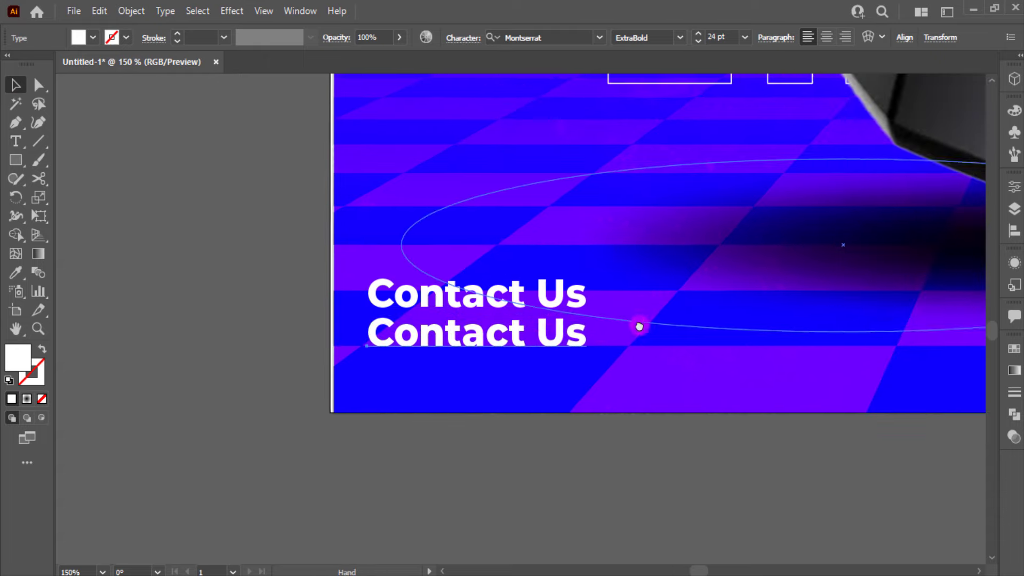
triple_click(455, 327)
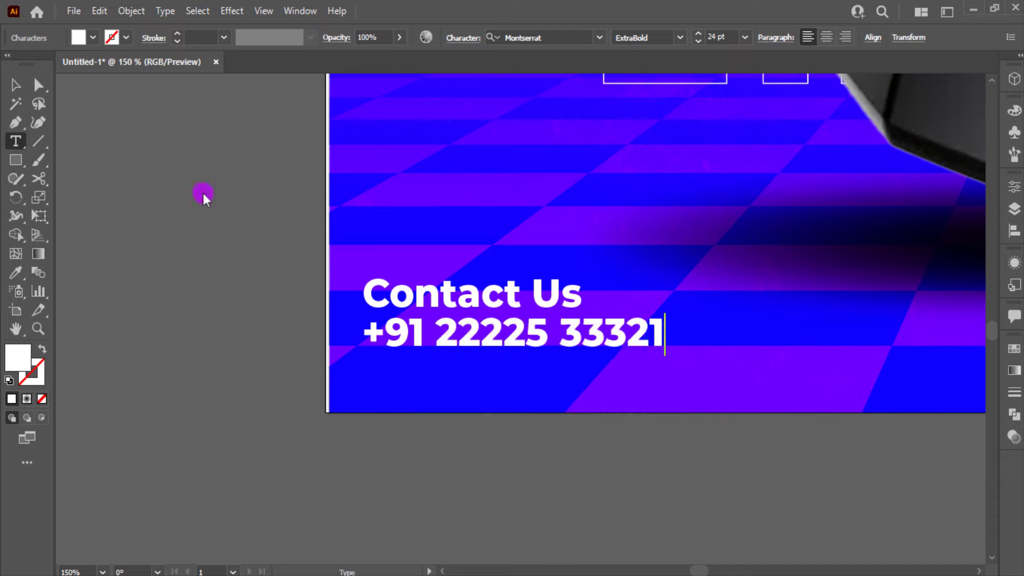
key(Escape)
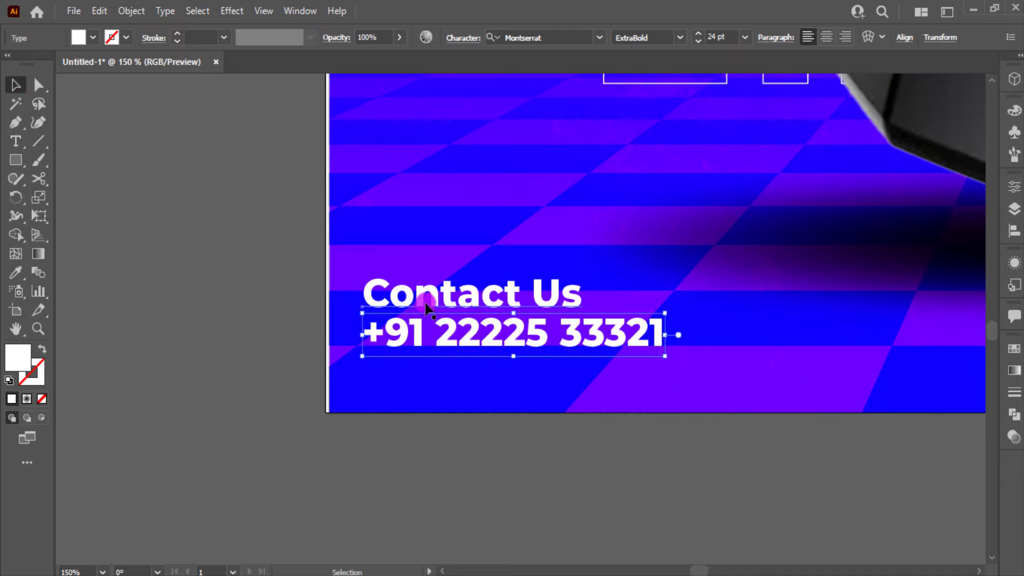
Set Contact Us to Medium weight and fit the poster in the window
click(426, 297)
key(Down)
key(Down)
key(Down)
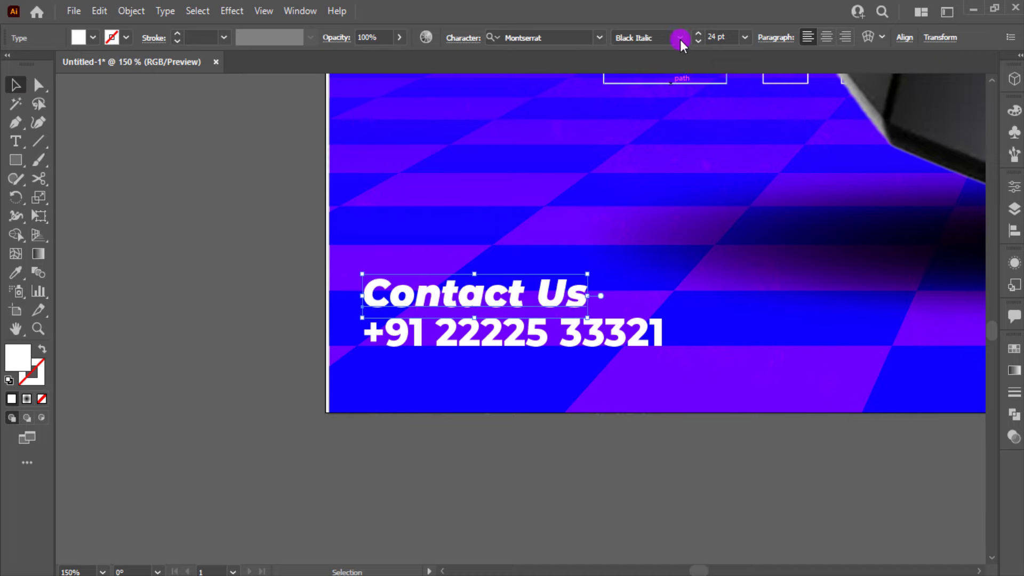
click(680, 40)
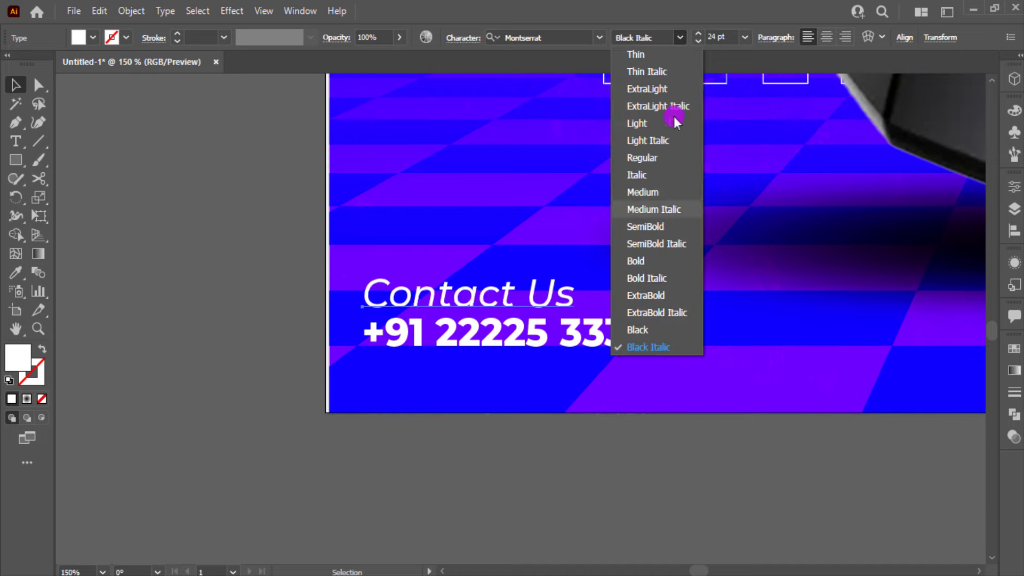
click(667, 193)
key(ctrl+0)
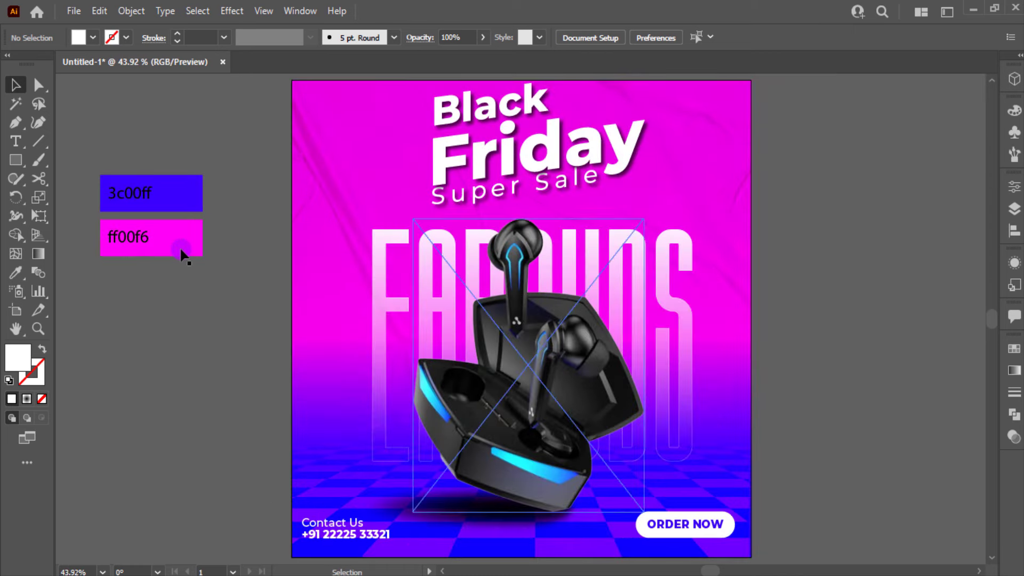
Draw a small white square beside the poster and distort it into a shortened trapezoid
right_click(16, 160)
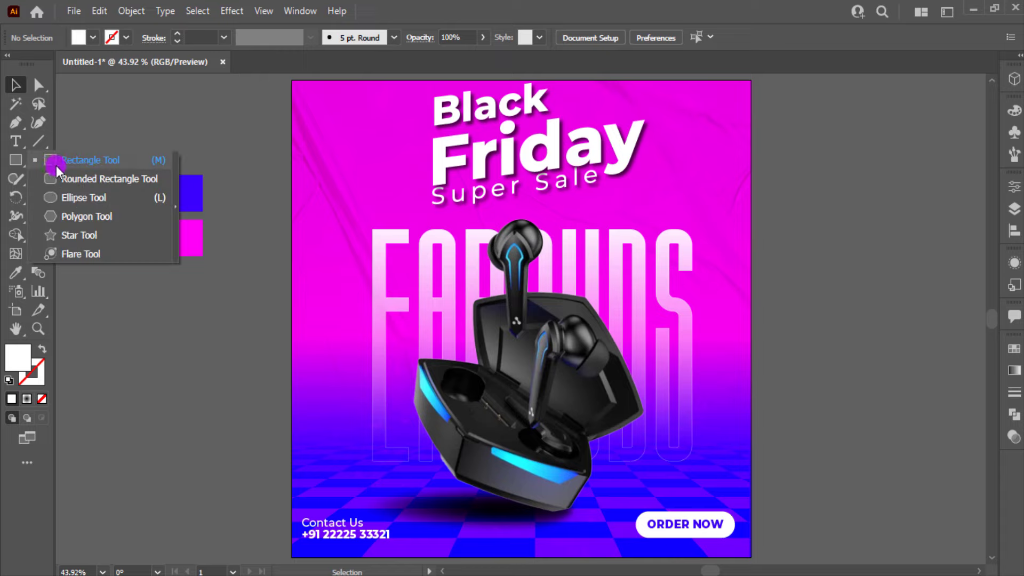
click(56, 165)
drag(202, 344, 219, 361)
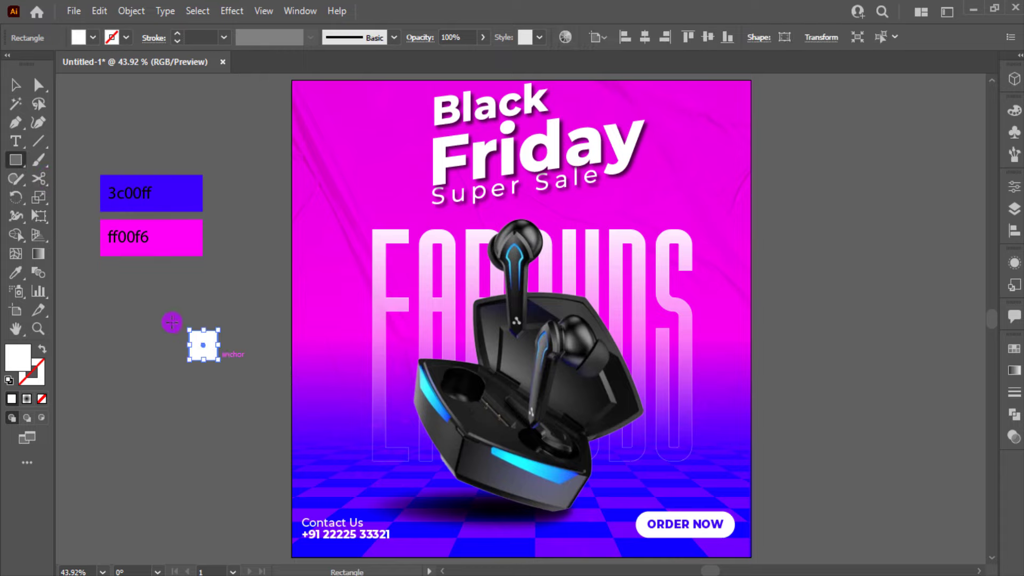
click(39, 218)
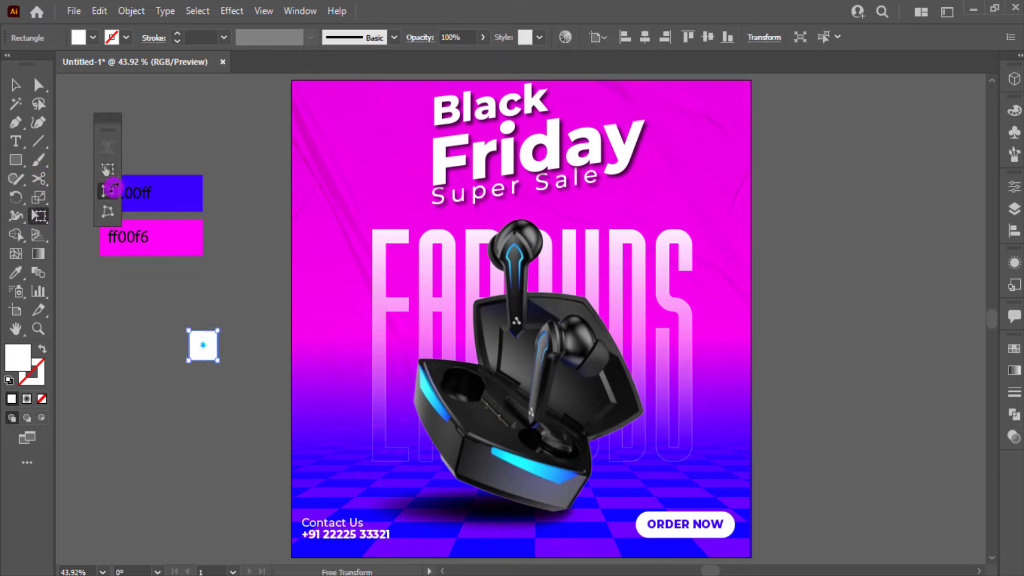
drag(213, 333, 211, 333)
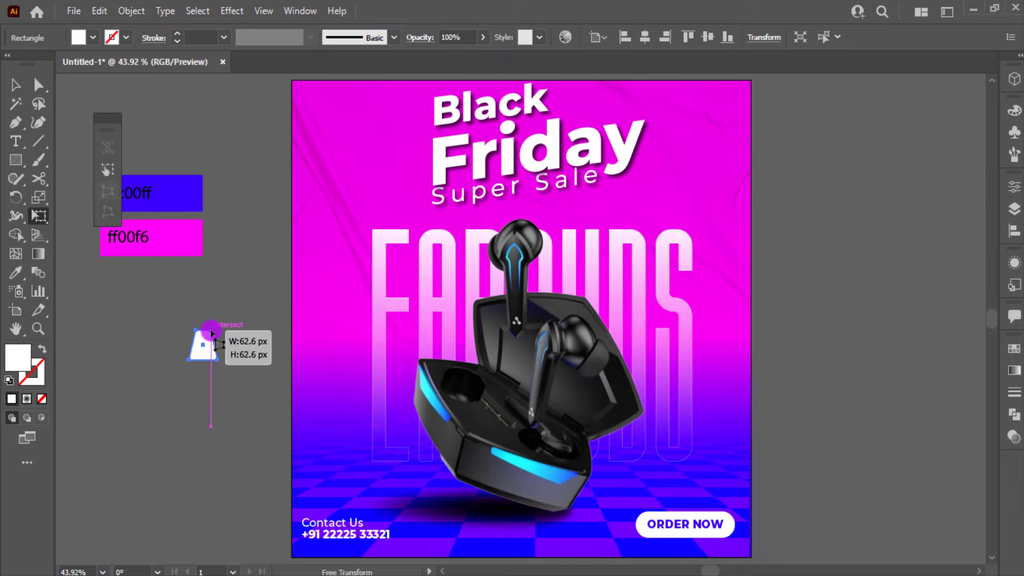
alt+scroll(214, 329, up, 2)
alt+scroll(217, 323, up, 3)
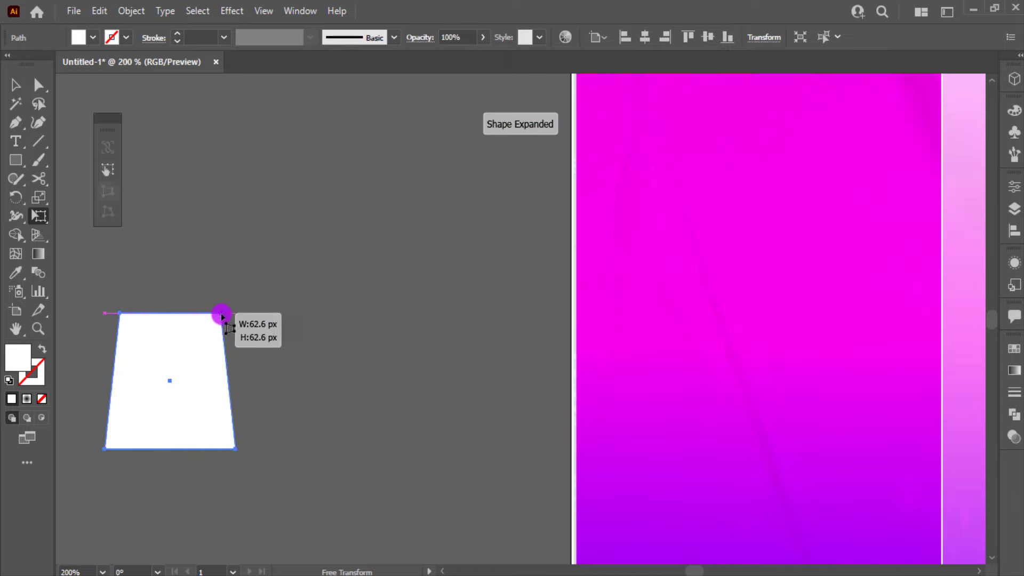
drag(221, 316, 216, 320)
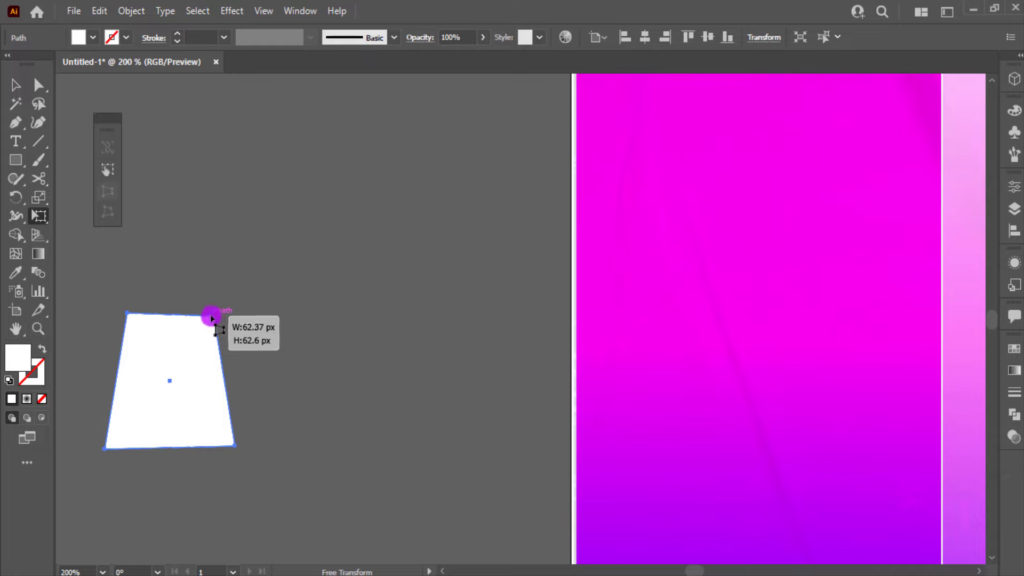
drag(216, 321, 204, 307)
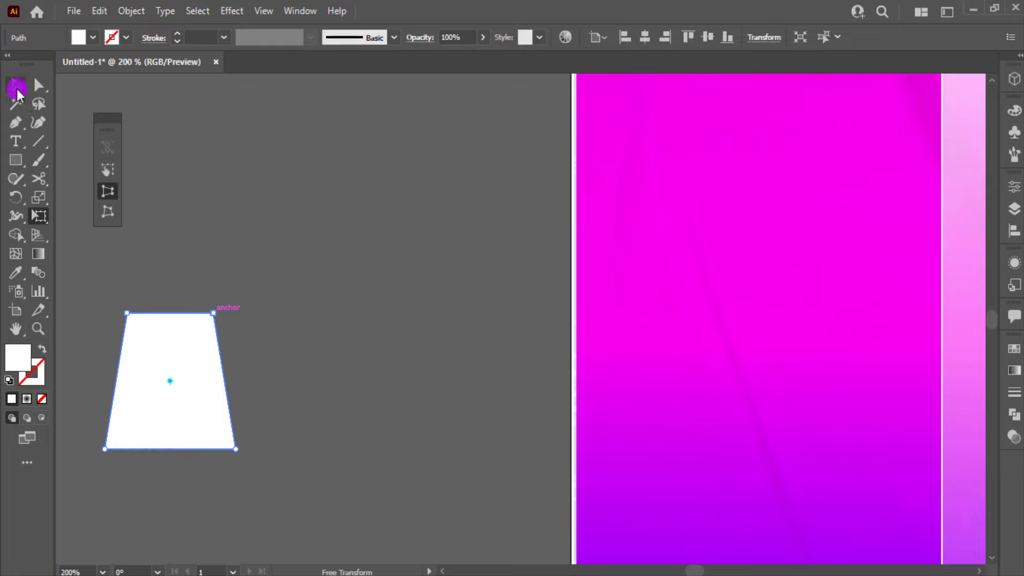
click(17, 89)
drag(168, 449, 169, 406)
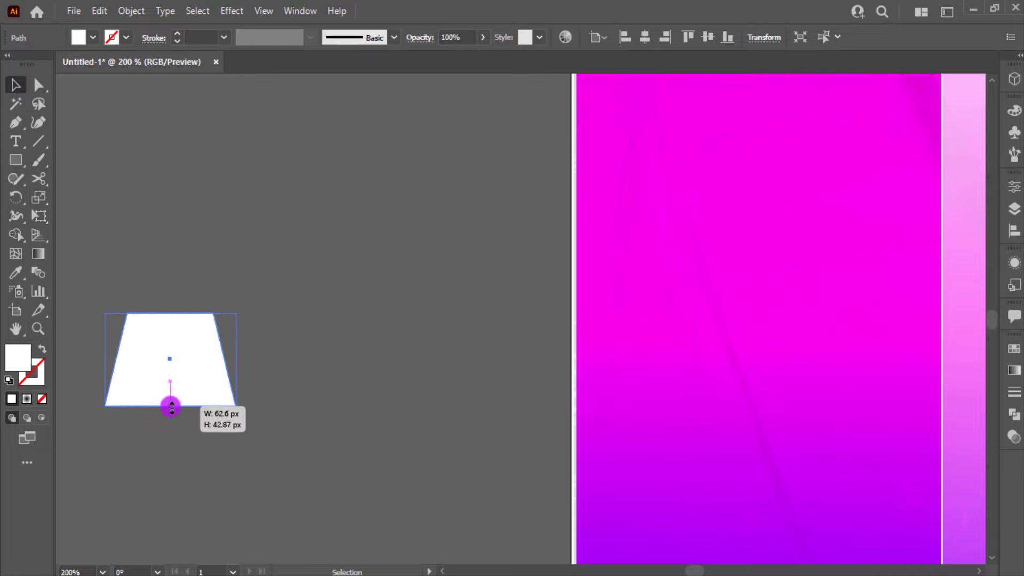
click(167, 265)
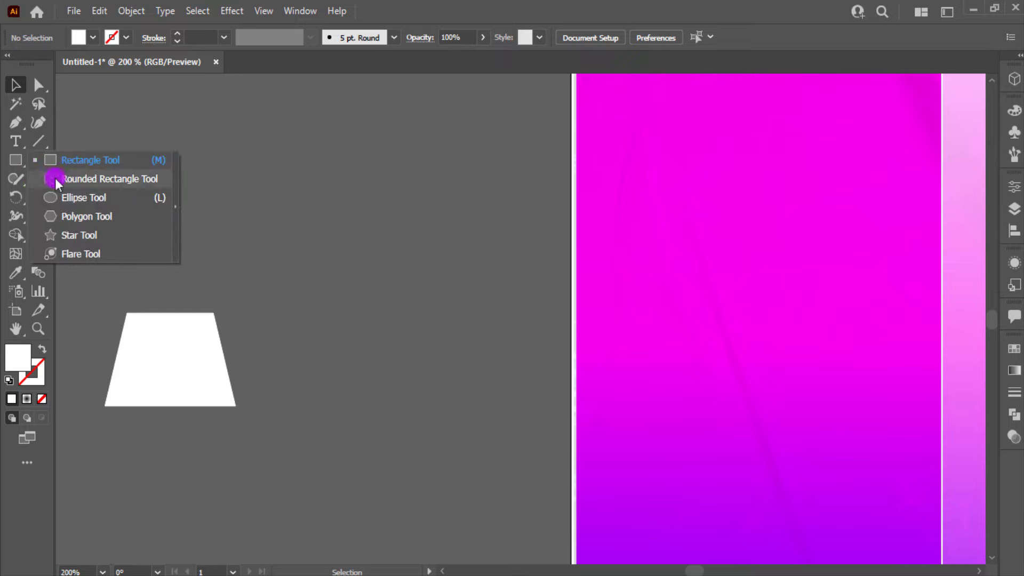
Draw an outlined ellipse above the trapezoid and cut it at its left and right points
drag(20, 174, 100, 196)
mouse_move(262, 217)
mouse_down()
mouse_move(297, 238)
mouse_move(281, 216)
mouse_up()
click(20, 93)
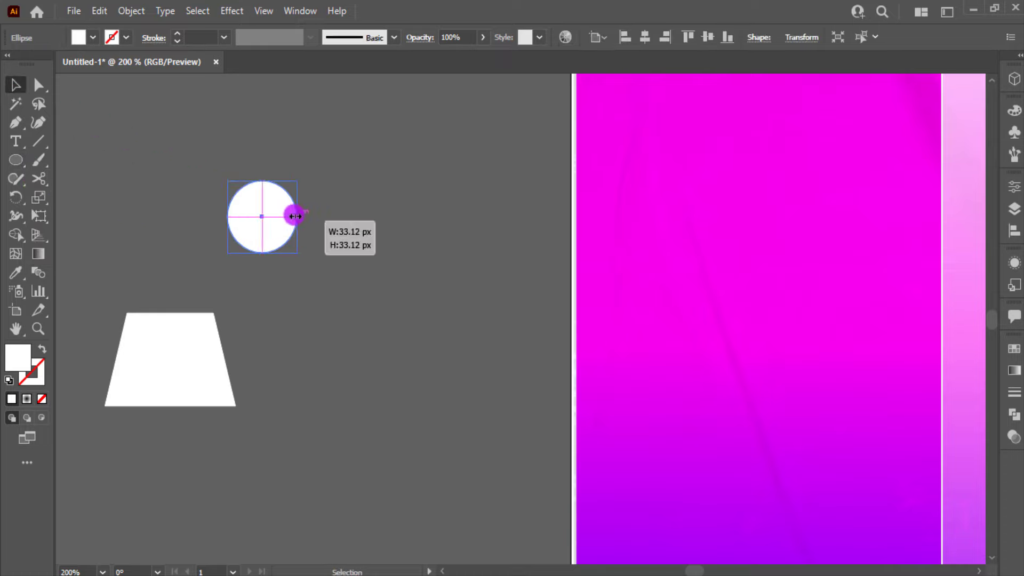
key(shift+x)
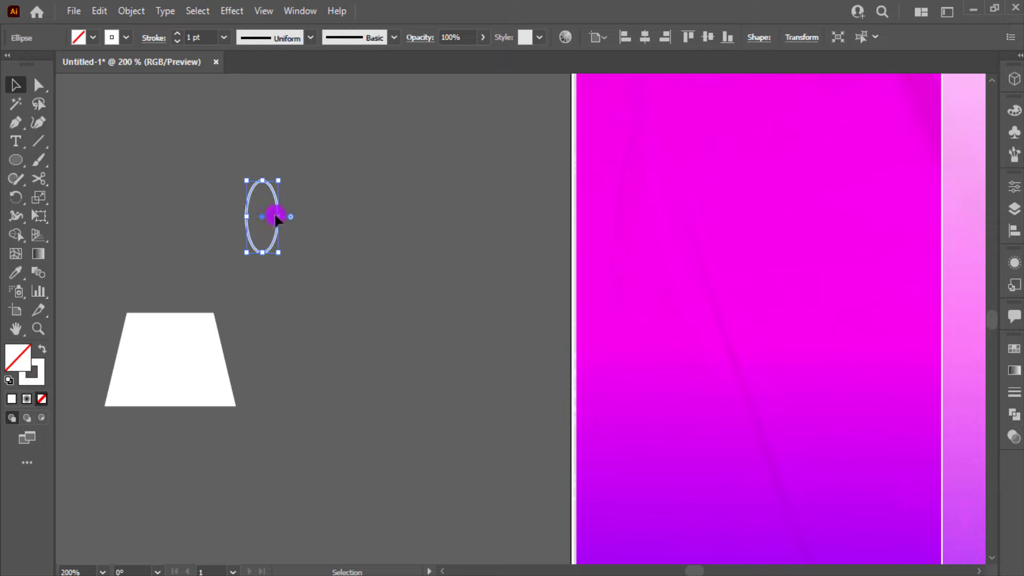
click(37, 195)
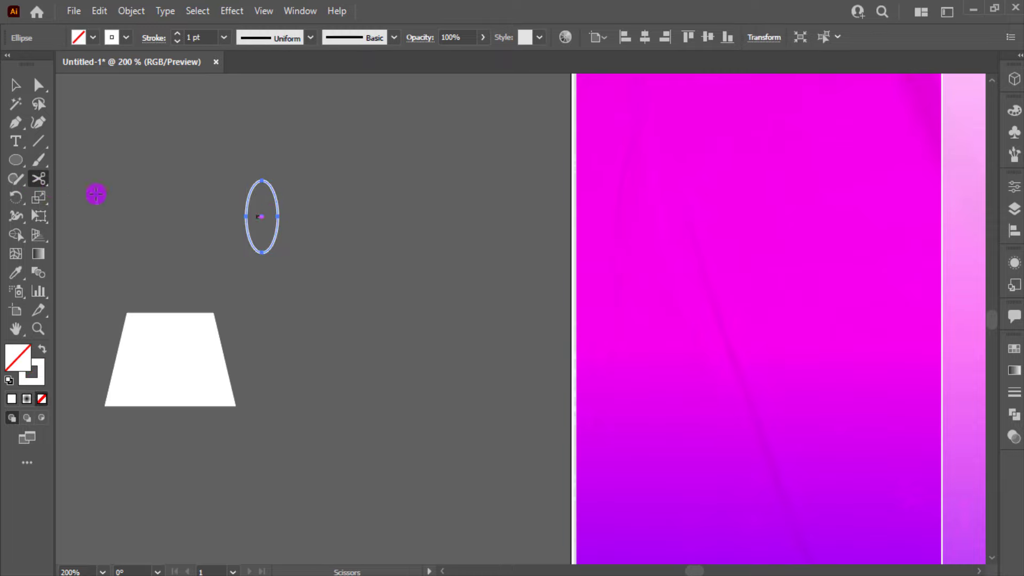
click(245, 217)
click(279, 214)
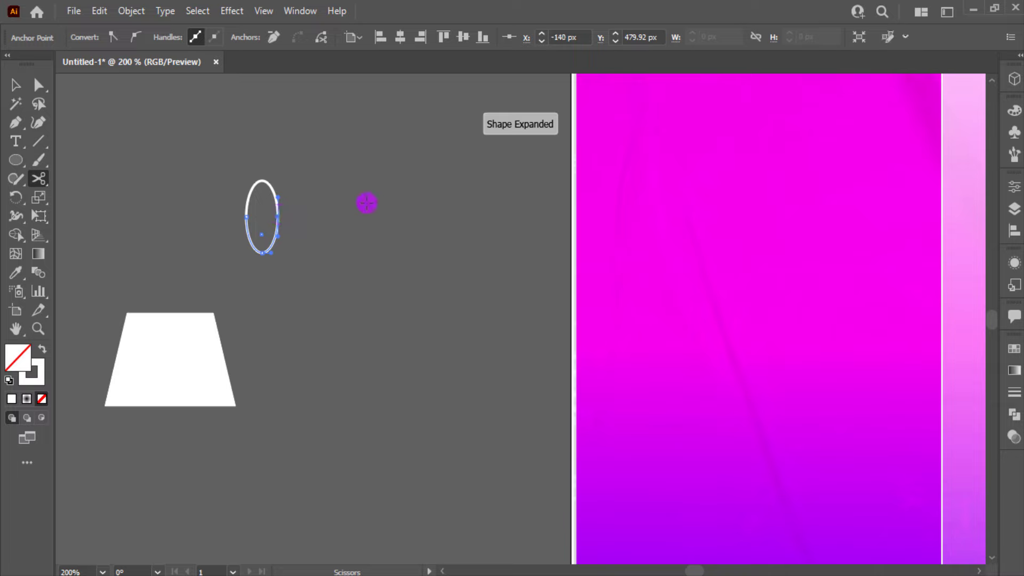
Seat the ellipse's upper arc on the trapezoid as a handle and delete the lower arc
key(v)
click(341, 200)
mouse_move(273, 193)
mouse_down()
mouse_move(189, 281)
mouse_move(179, 275)
mouse_move(192, 283)
mouse_up()
drag(148, 256, 179, 346)
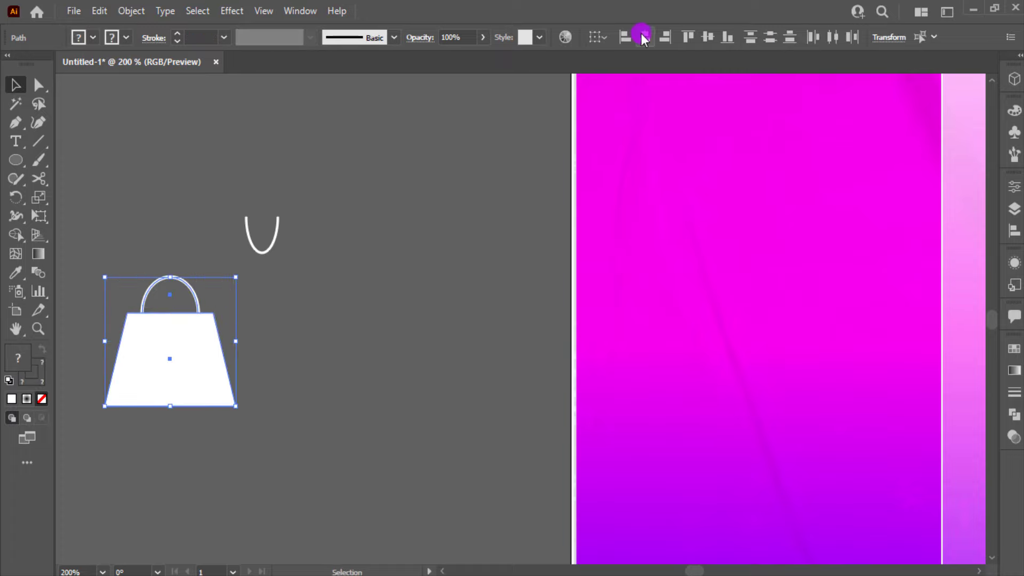
click(309, 333)
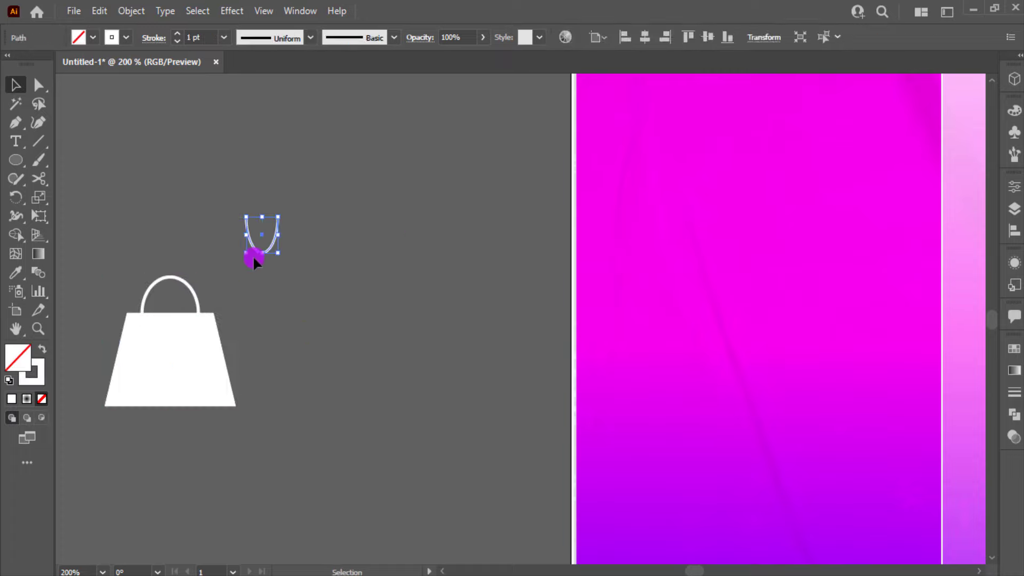
key(Delete)
key(ctrl+equal)
key(ctrl+equal)
drag(307, 232, 324, 228)
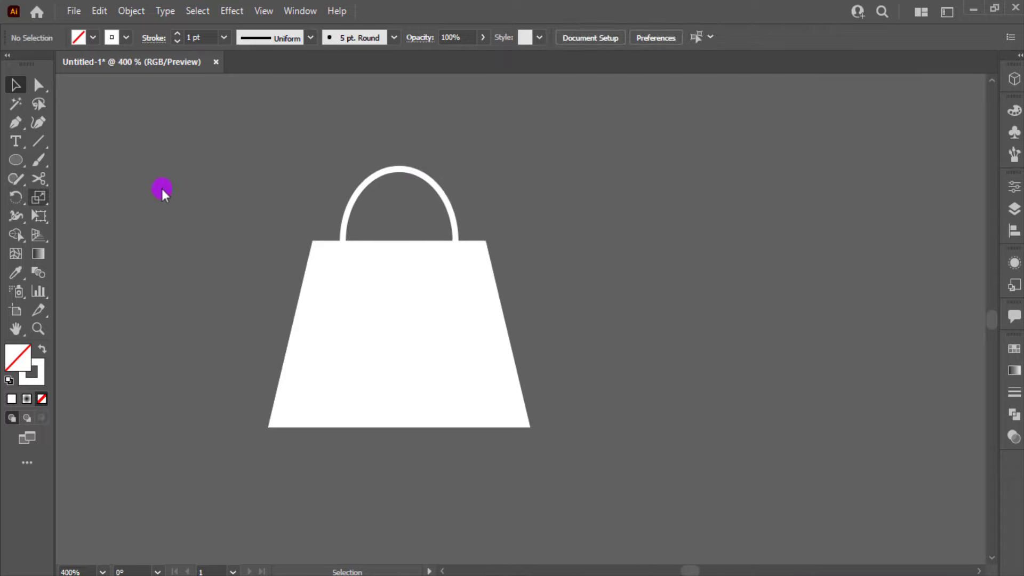
Type LO with a duplicated GO line beneath it, above-left of the bag
key(t)
click(113, 159)
text(L)
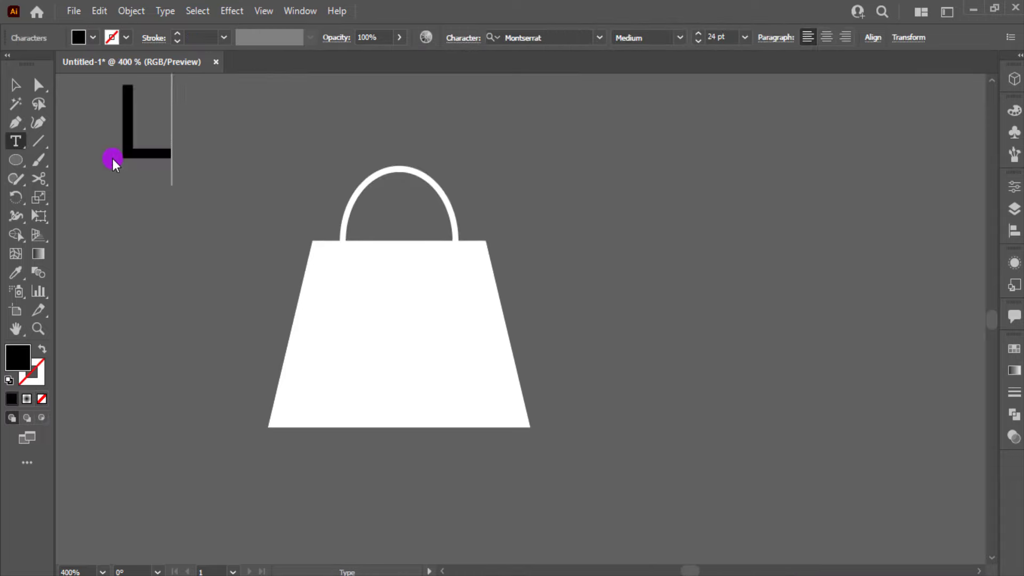
text(O)
click(15, 84)
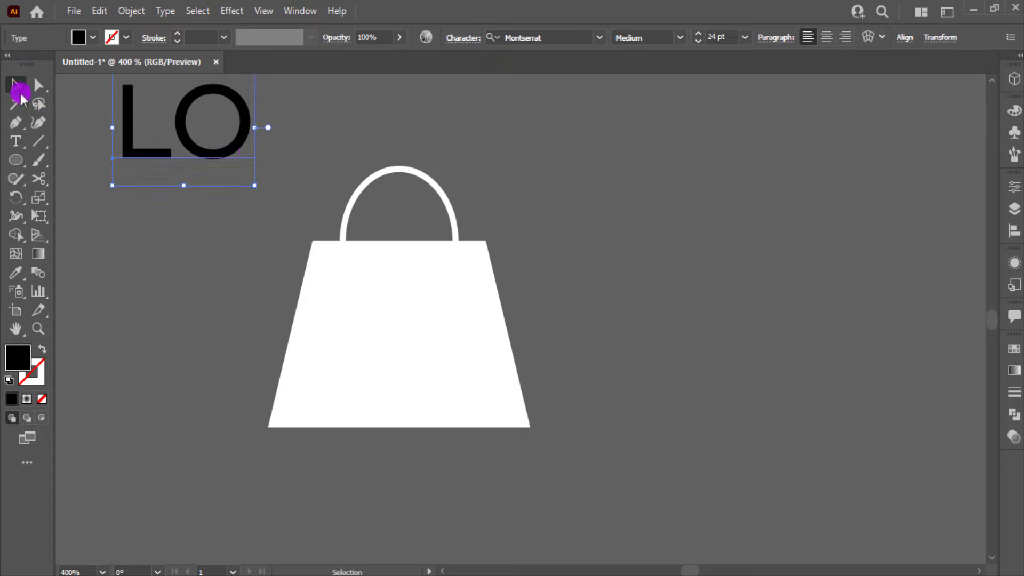
drag(228, 151, 222, 247)
double_click(193, 235)
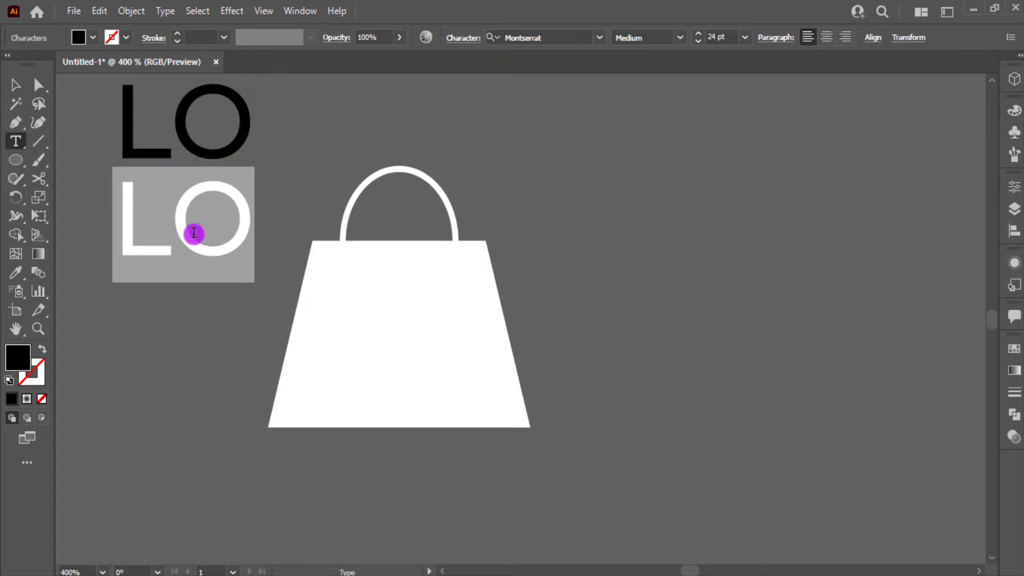
text(GO)
click(15, 84)
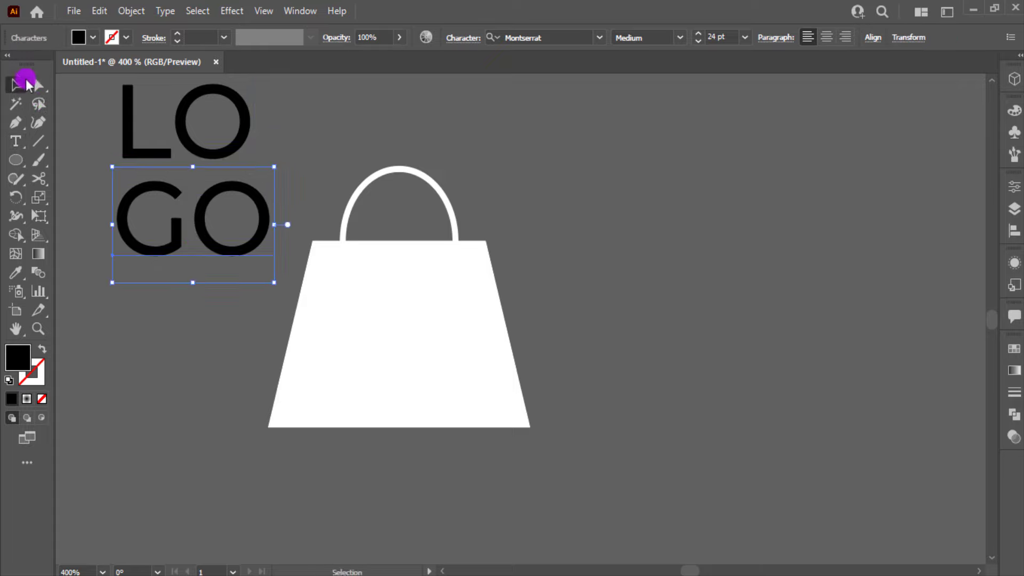
Make the LOGO text ExtraBold, center-aligned, and centred on the bag
click(679, 38)
click(664, 259)
mouse_move(255, 221)
mouse_down()
mouse_move(444, 397)
mouse_move(481, 393)
mouse_up()
drag(504, 452, 495, 436)
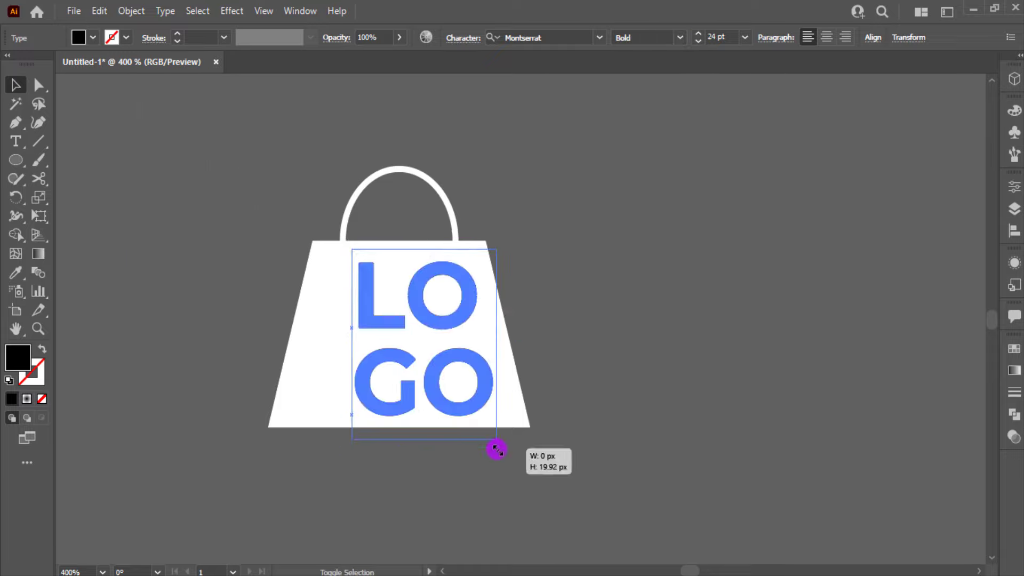
drag(464, 405, 446, 408)
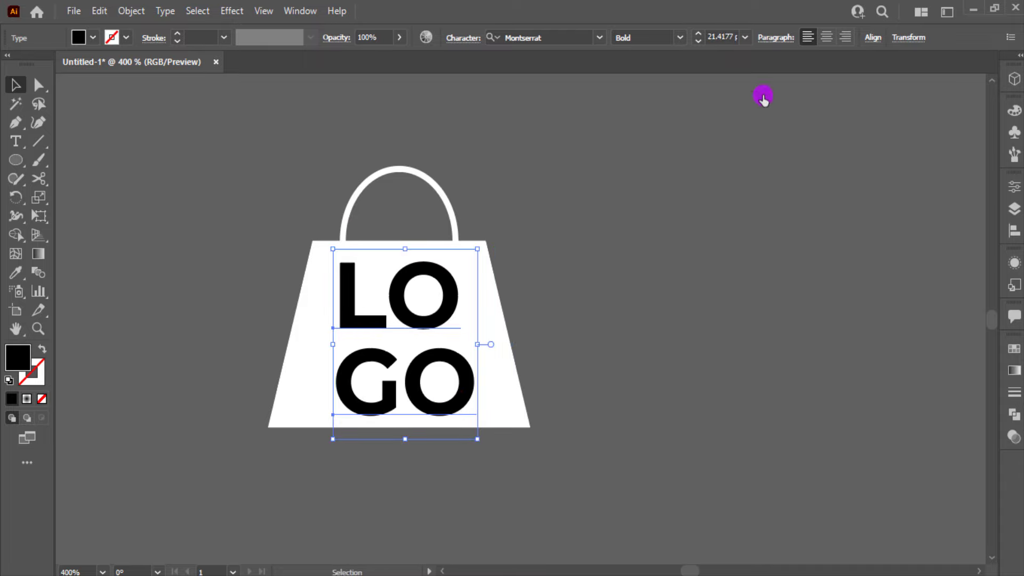
click(826, 37)
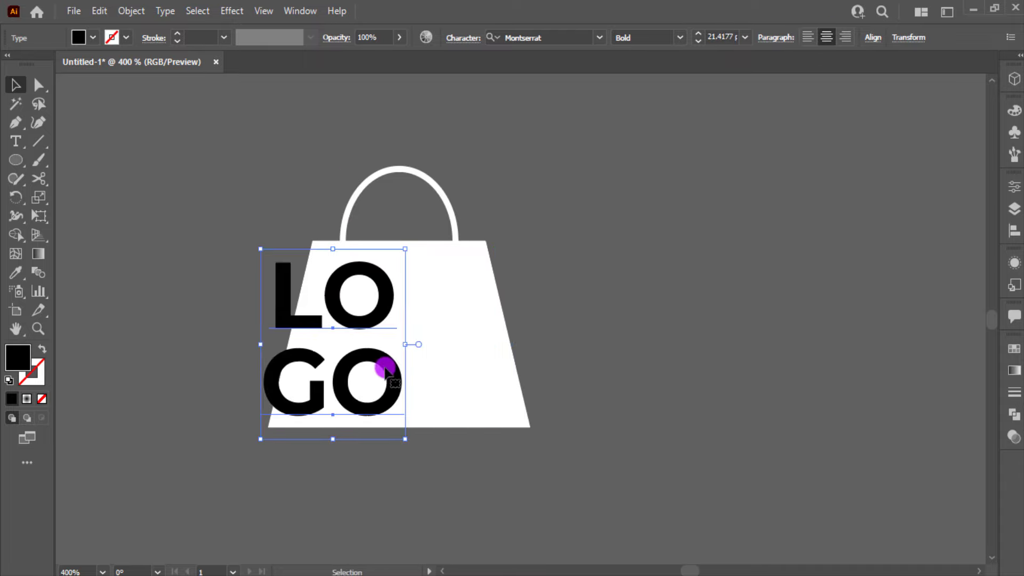
drag(384, 368, 450, 368)
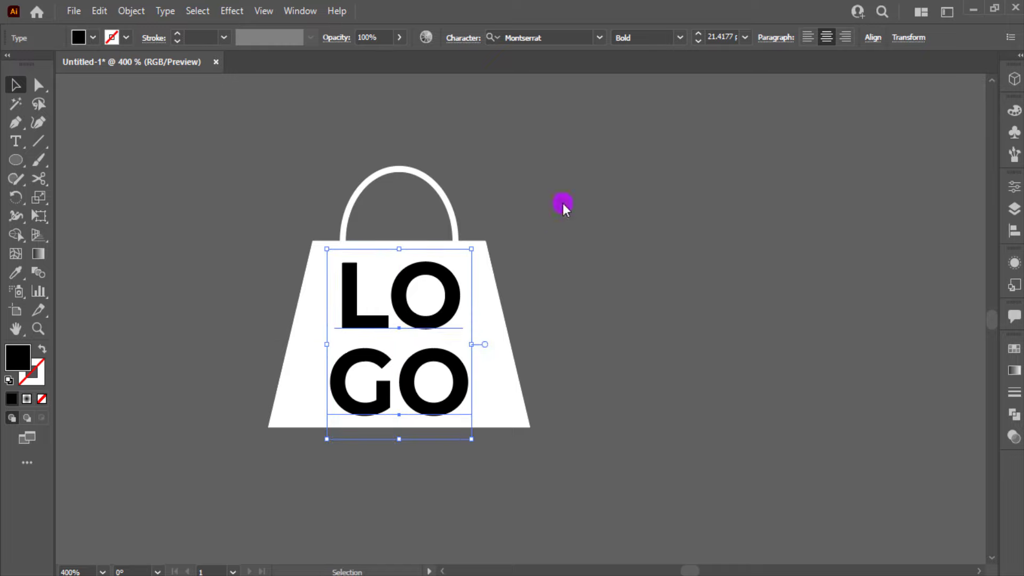
click(677, 41)
click(651, 295)
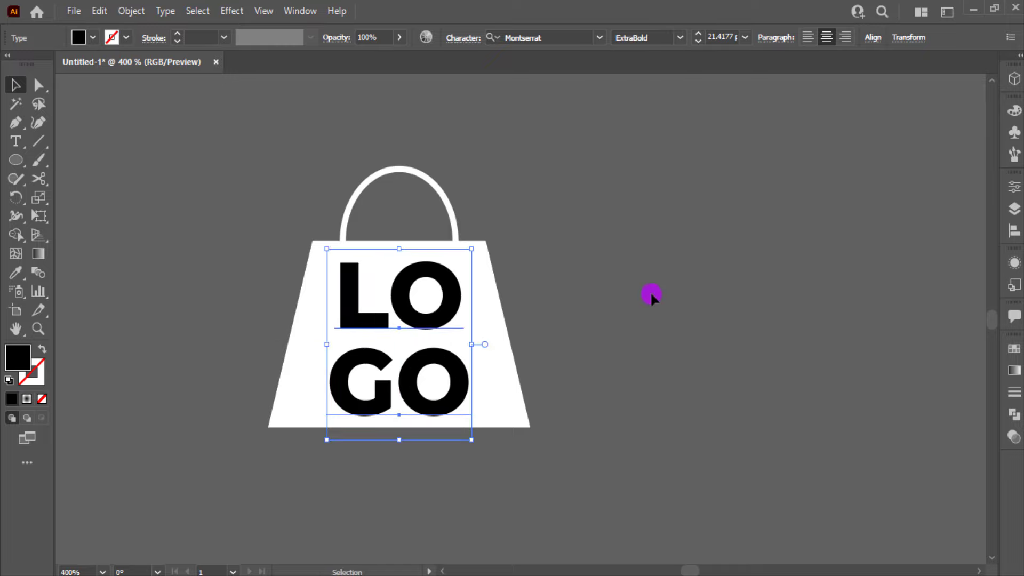
click(587, 274)
Convert the LOGO text into outline shapes
drag(569, 270, 323, 400)
right_click(411, 387)
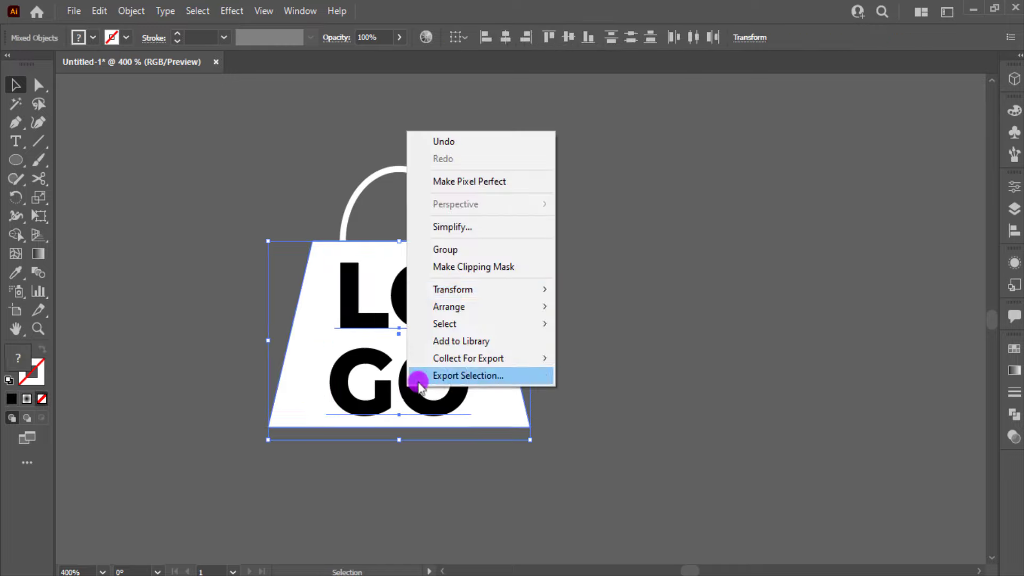
click(718, 238)
click(418, 389)
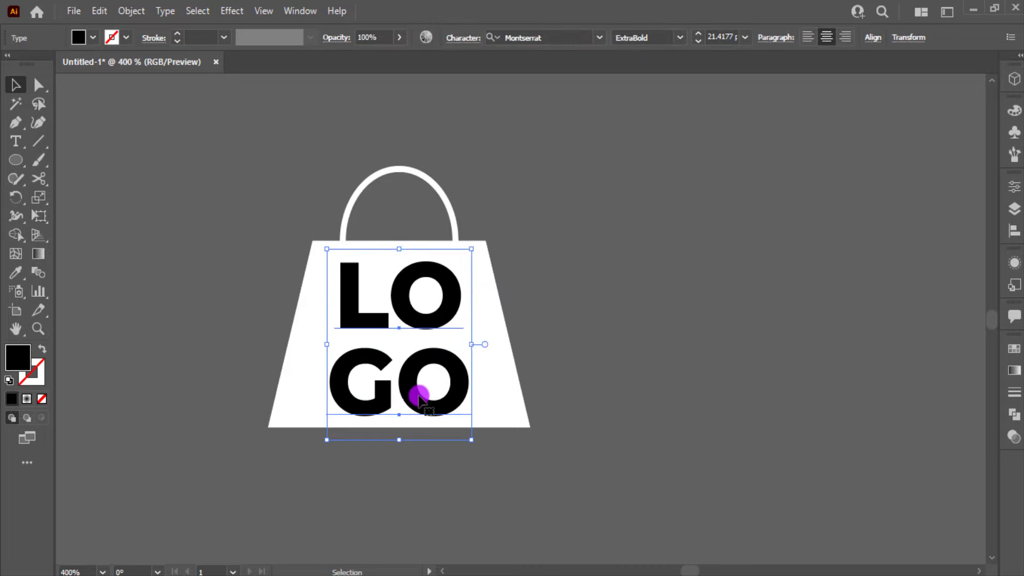
right_click(418, 388)
click(485, 178)
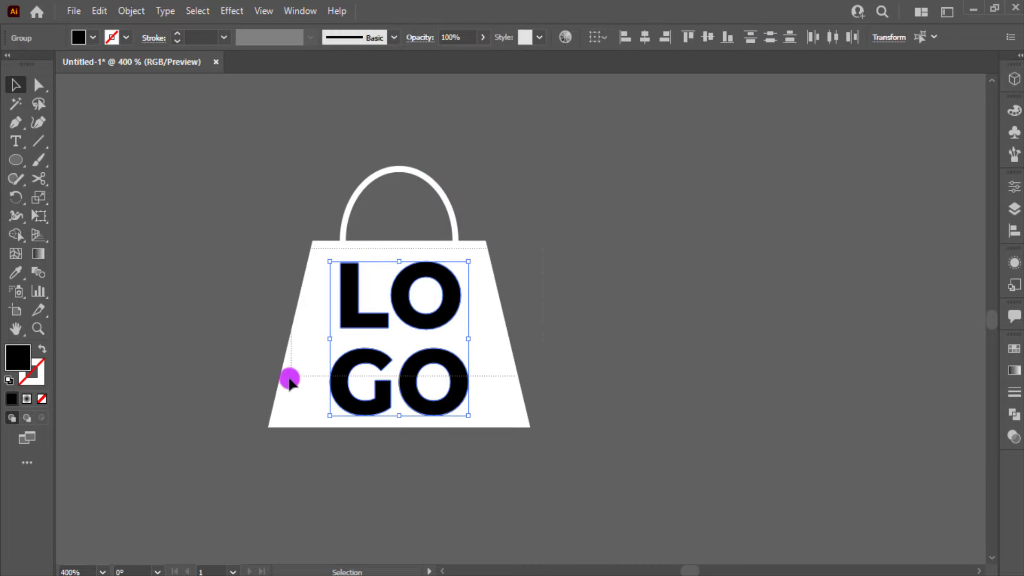
Knock the LOGO letters out of the bag as holes and group the icon
shift+click(272, 410)
click(16, 233)
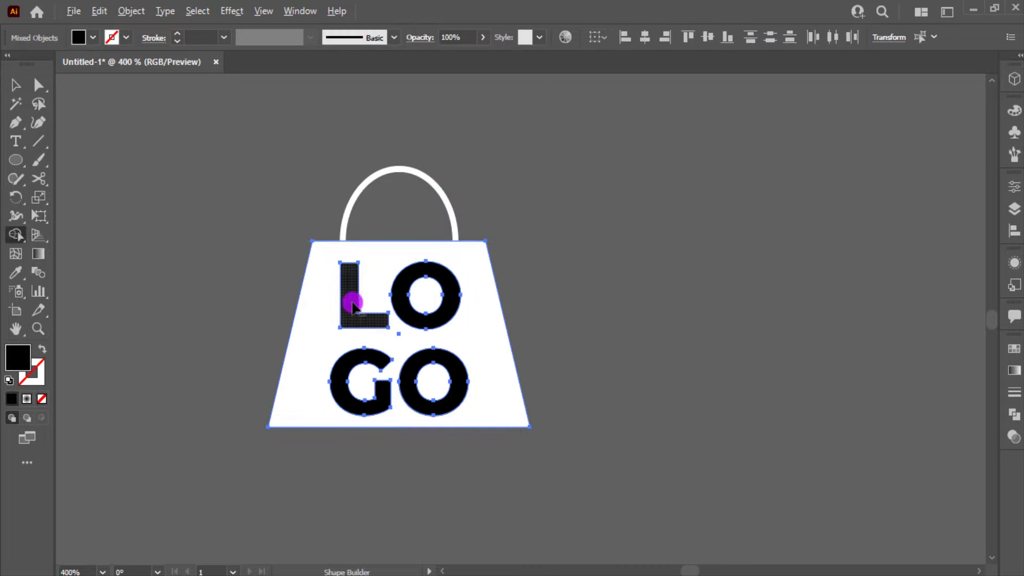
mouse_move(354, 299)
mouse_down()
mouse_move(384, 315)
mouse_move(404, 366)
mouse_move(354, 406)
mouse_up()
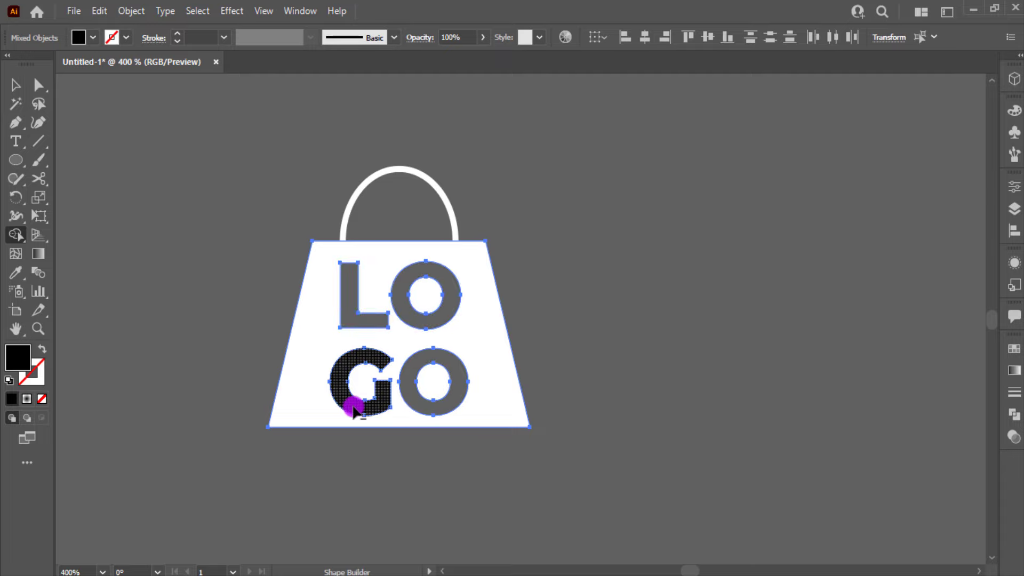
key(v)
click(743, 207)
key(ctrl+a)
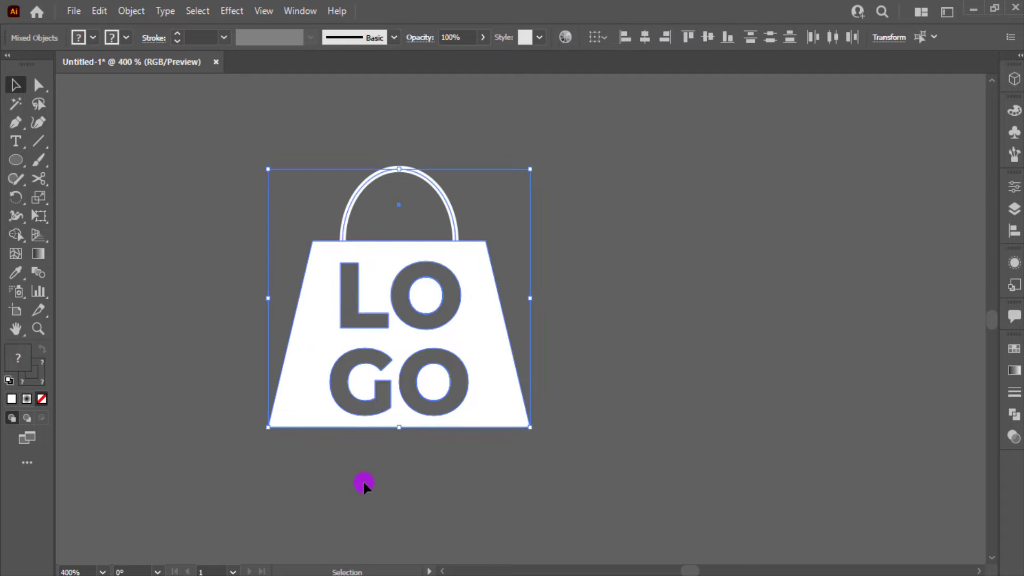
key(a)
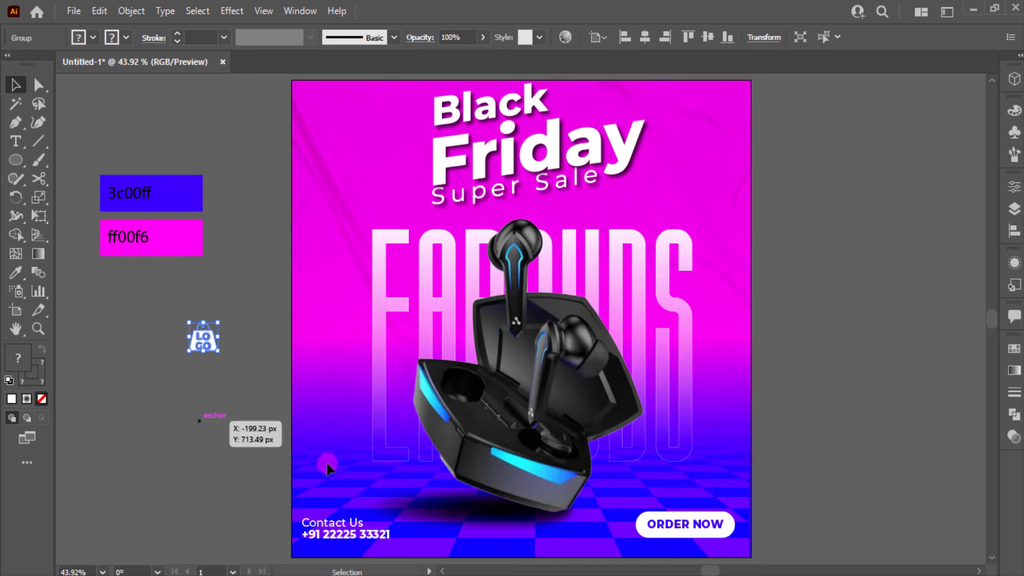
Drag the grouped LOGO bag icon to the poster's top-left corner and deselect it
mouse_move(190, 341)
mouse_down()
mouse_move(321, 125)
mouse_move(312, 118)
mouse_up()
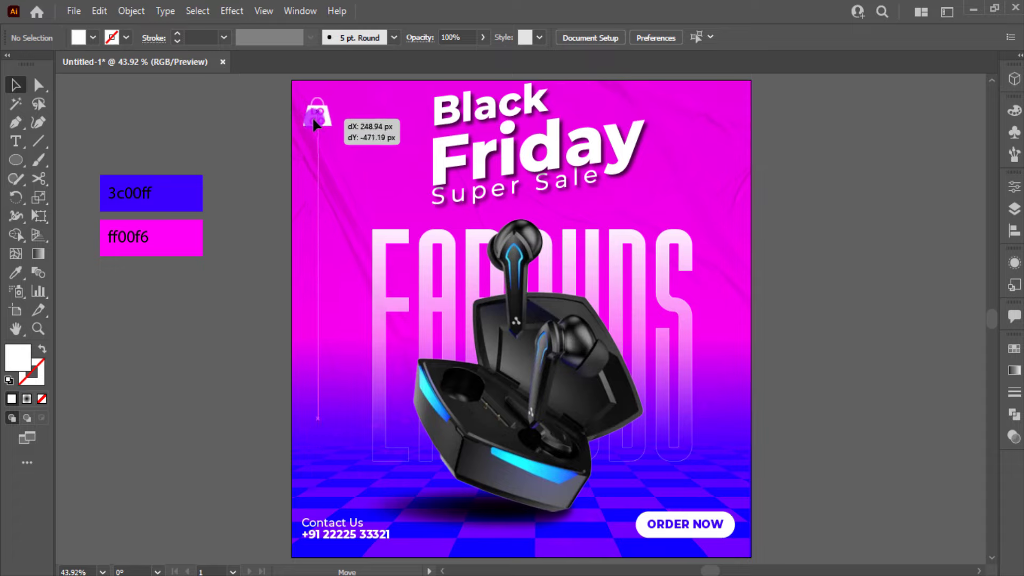
drag(313, 119, 316, 121)
click(209, 126)
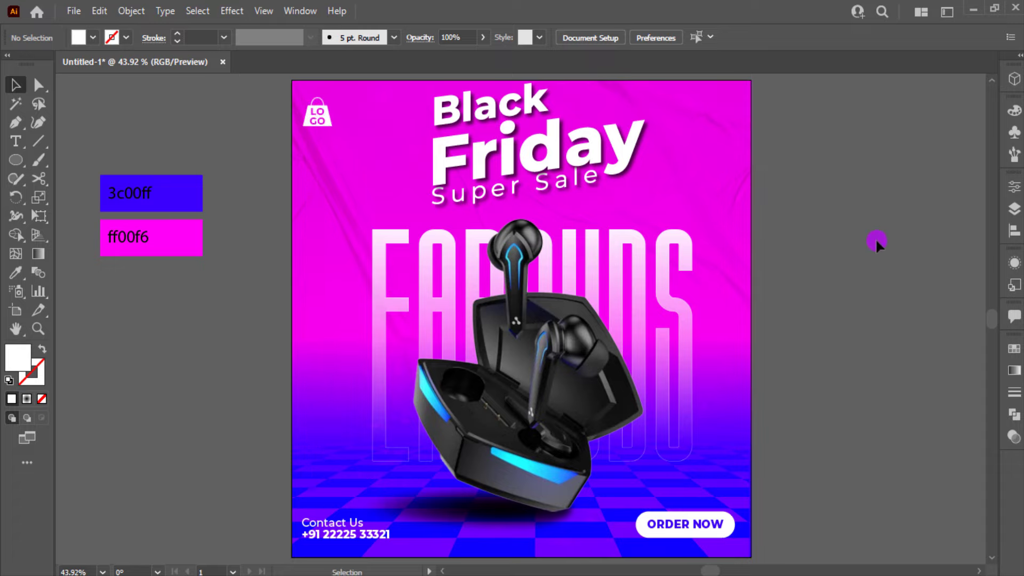
mouse_move(838, 267)
mouse_down()
mouse_move(613, 241)
mouse_move(603, 226)
mouse_up()
click(250, 360)
click(653, 336)
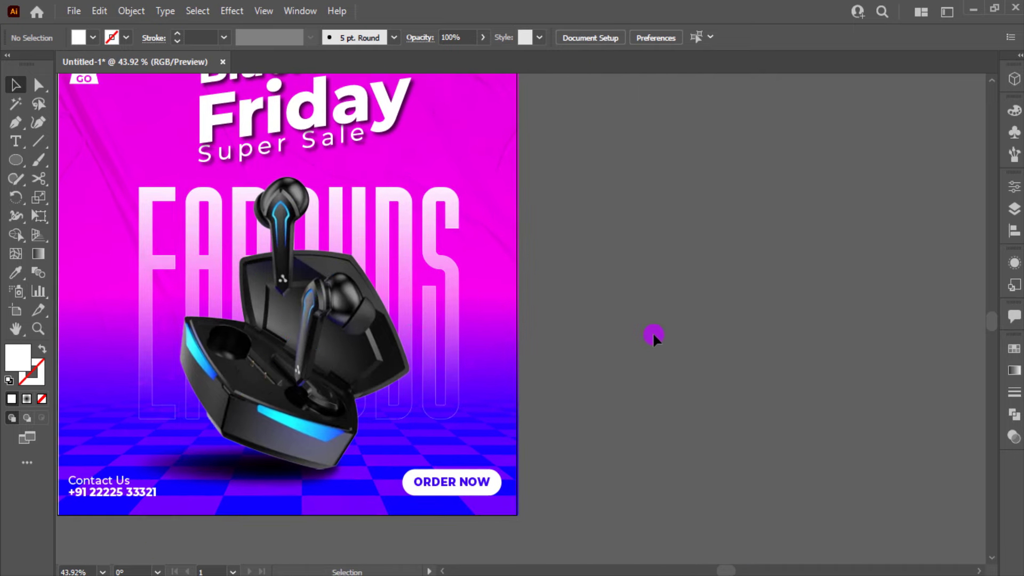
Draw a white rectangle beside the poster and slant it into a parallelogram
click(18, 163)
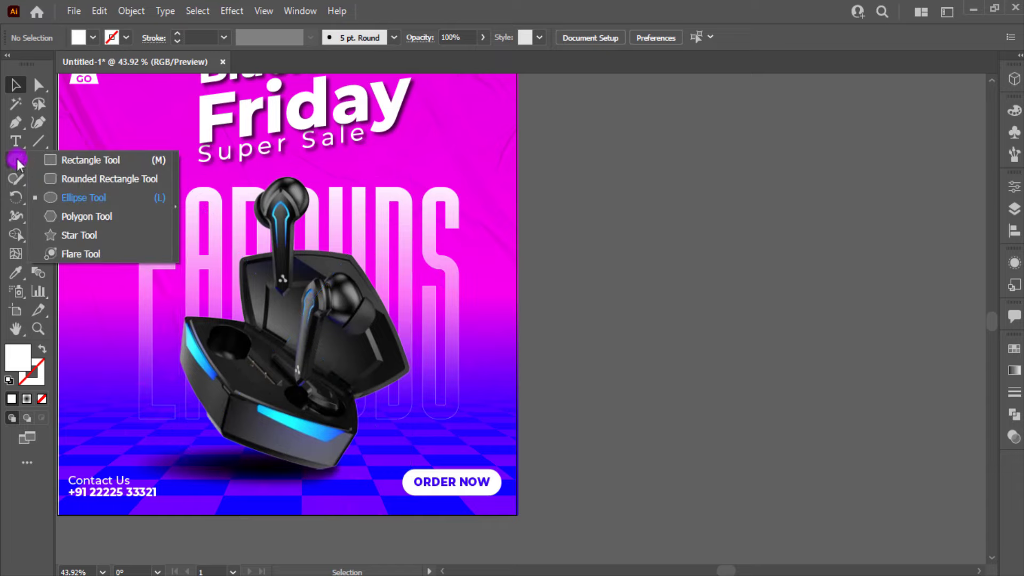
click(15, 127)
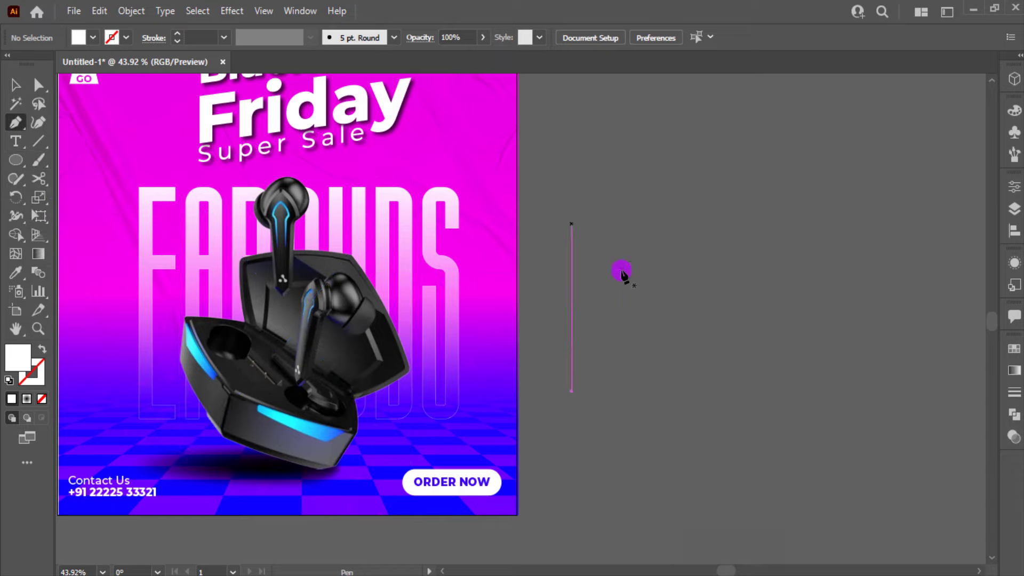
click(17, 169)
click(80, 160)
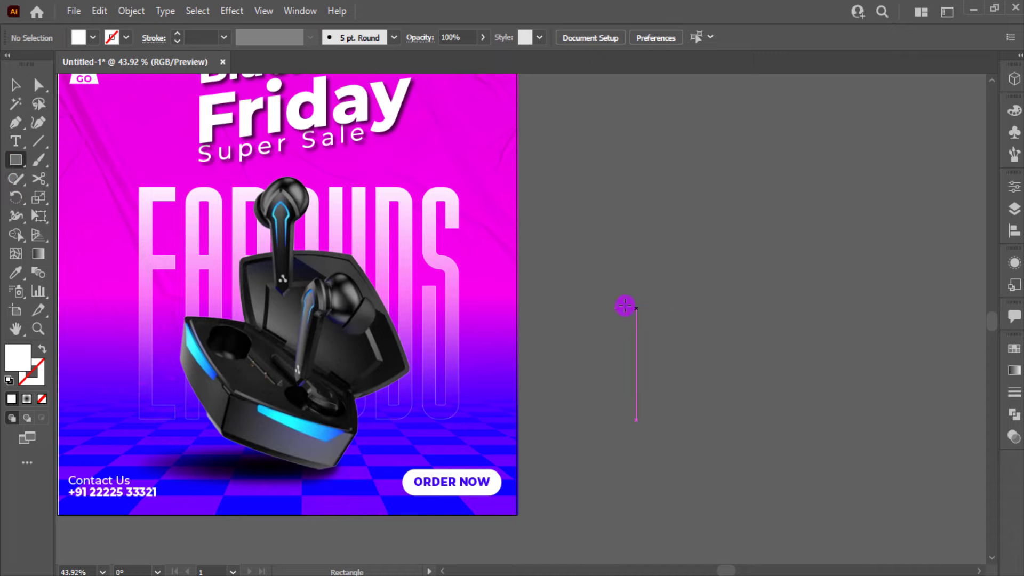
drag(636, 308, 715, 357)
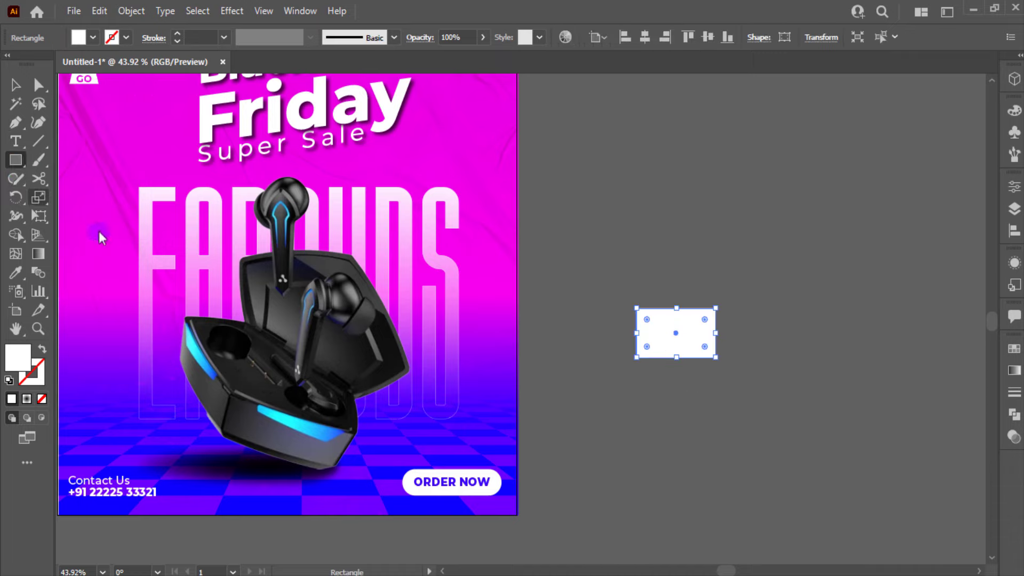
click(39, 217)
drag(681, 309, 723, 298)
Rotate the parallelogram about 12 degrees and move it down beneath the main tag
key(v)
click(713, 300)
click(739, 293)
scroll(738, 293, up, 2)
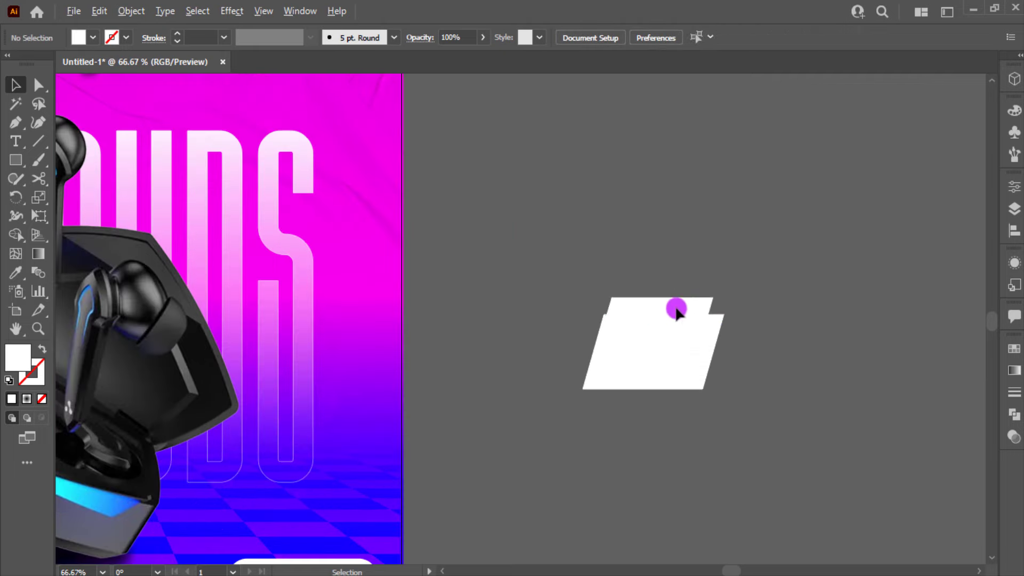
drag(635, 315, 632, 325)
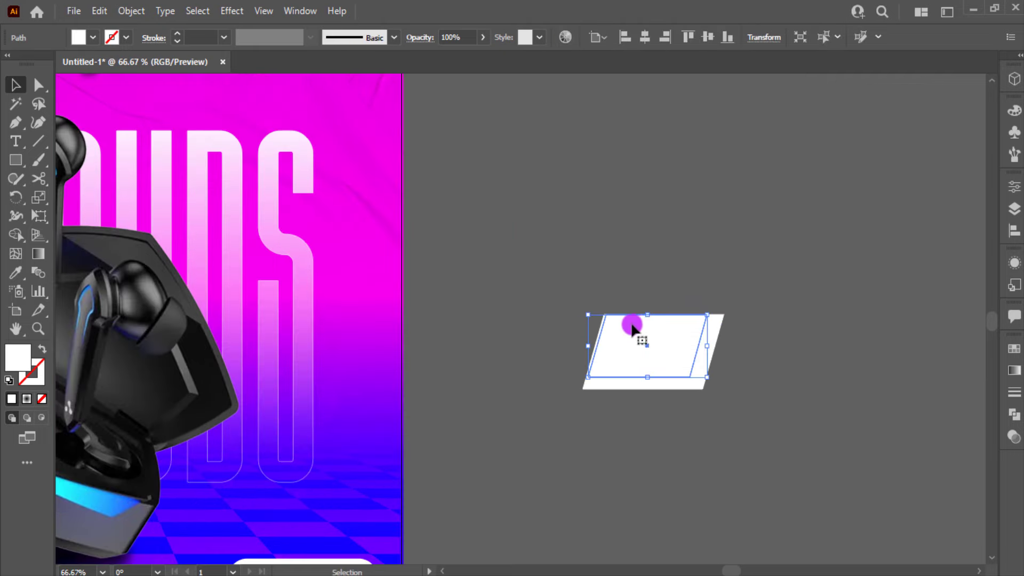
drag(712, 339, 716, 327)
drag(668, 336, 670, 332)
drag(703, 302, 613, 386)
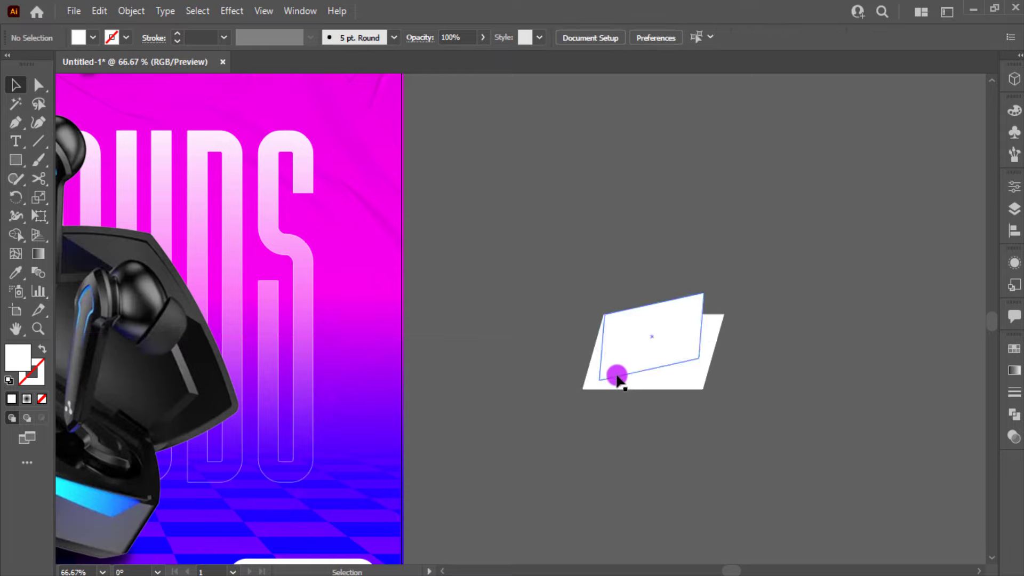
drag(702, 378, 701, 383)
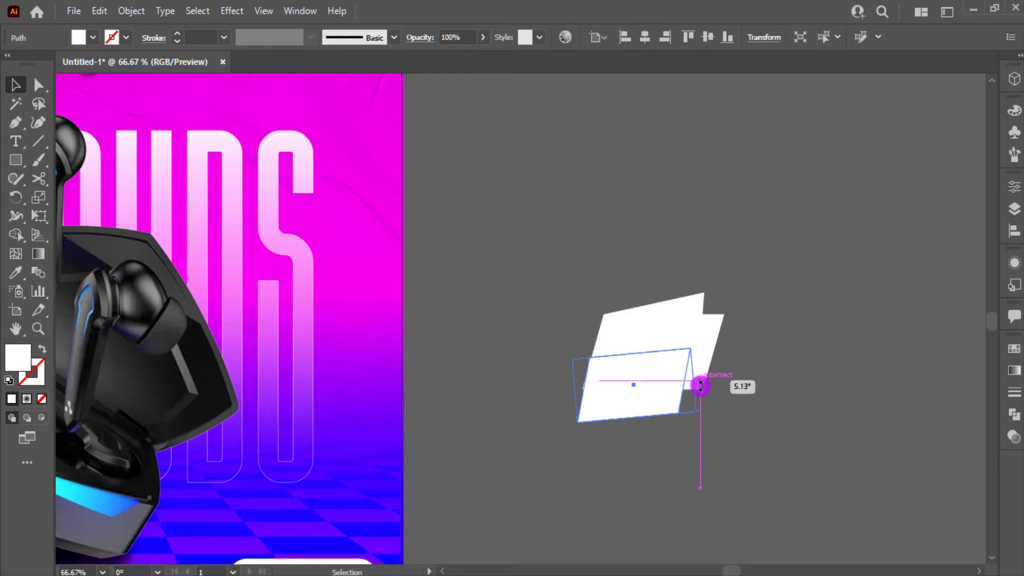
drag(634, 403, 643, 395)
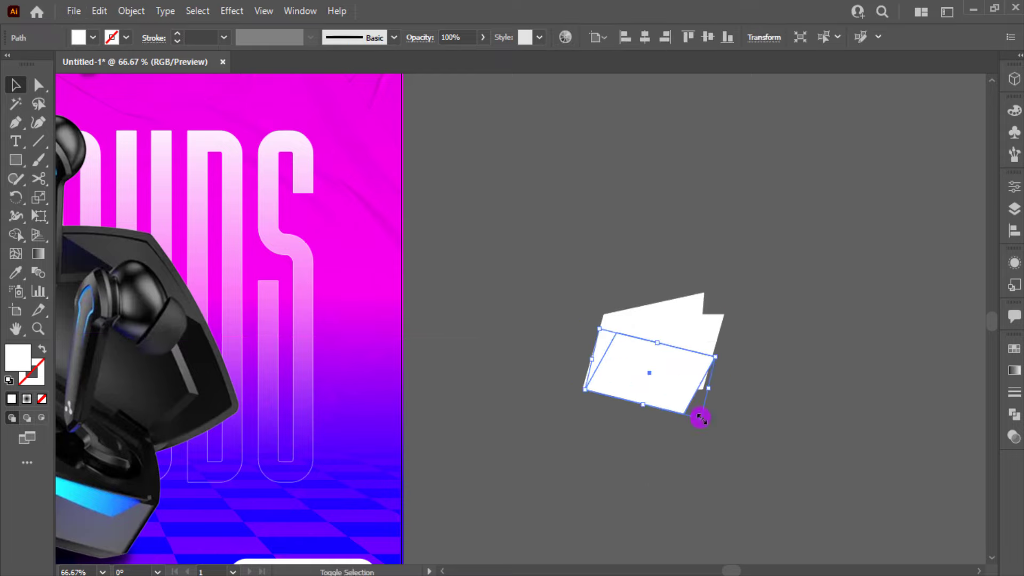
mouse_move(700, 418)
mouse_down()
mouse_move(647, 384)
mouse_move(648, 394)
mouse_up()
click(730, 385)
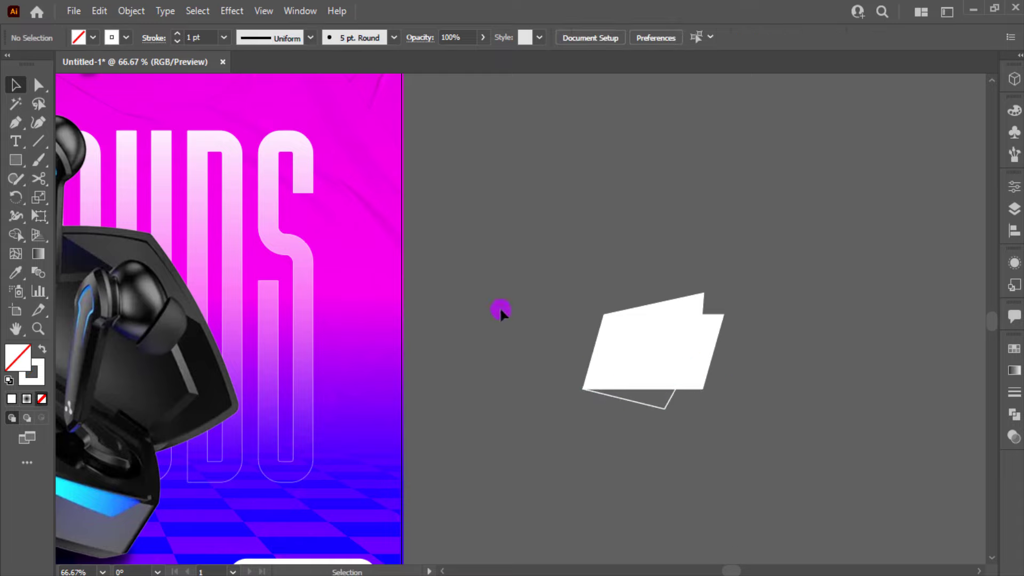
Add '25%' text and scale it up onto the white tag
click(16, 142)
click(562, 187)
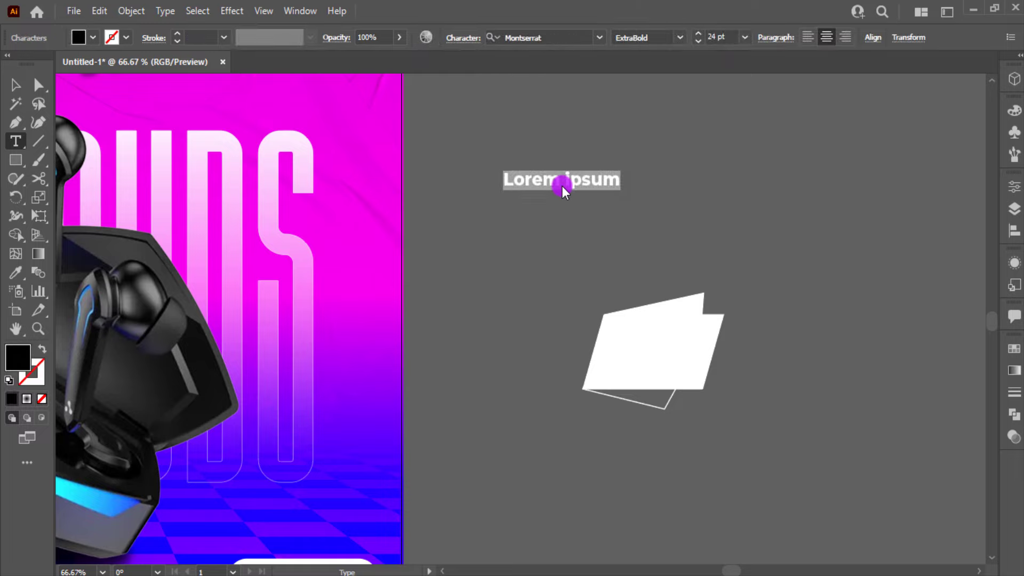
text(25)
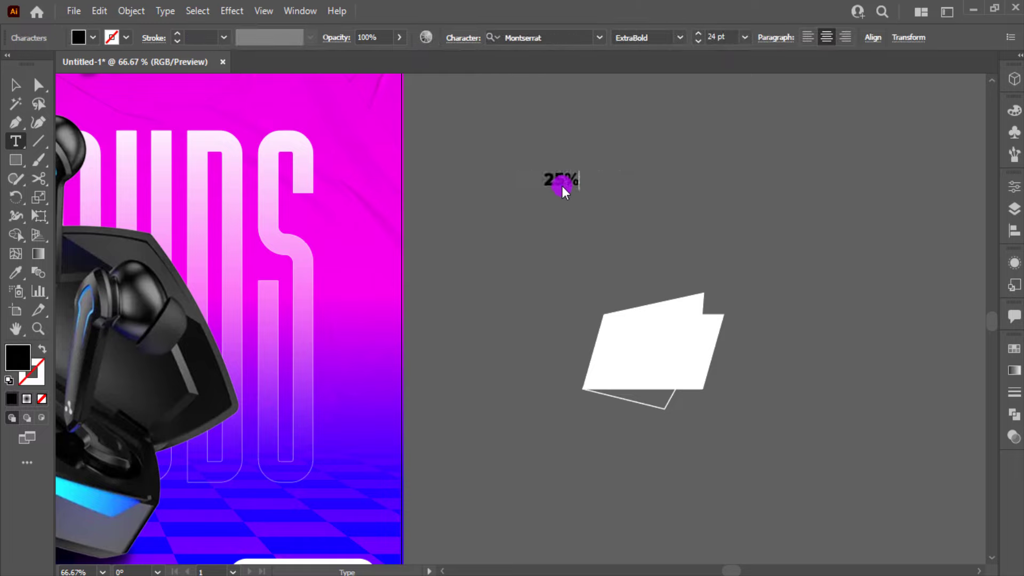
click(19, 90)
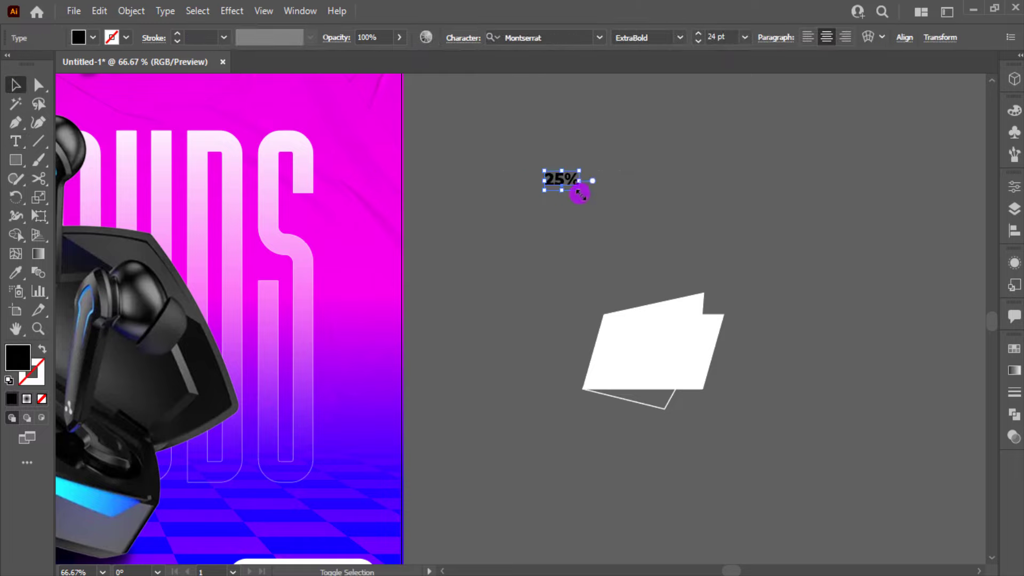
mouse_move(579, 193)
mouse_down()
mouse_move(658, 221)
mouse_move(642, 354)
mouse_move(629, 349)
mouse_up()
scroll(629, 350, up, 2)
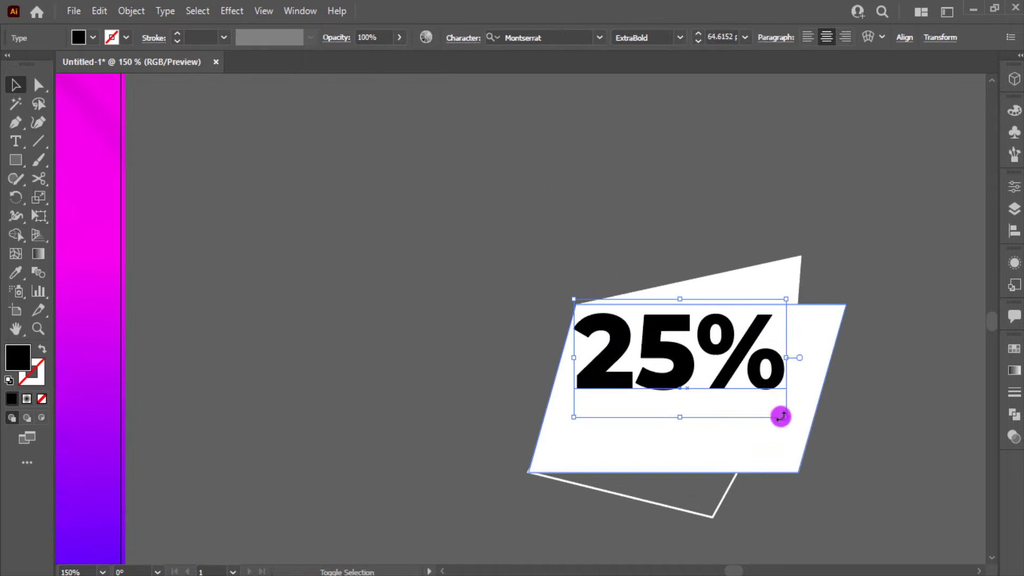
drag(780, 416, 718, 392)
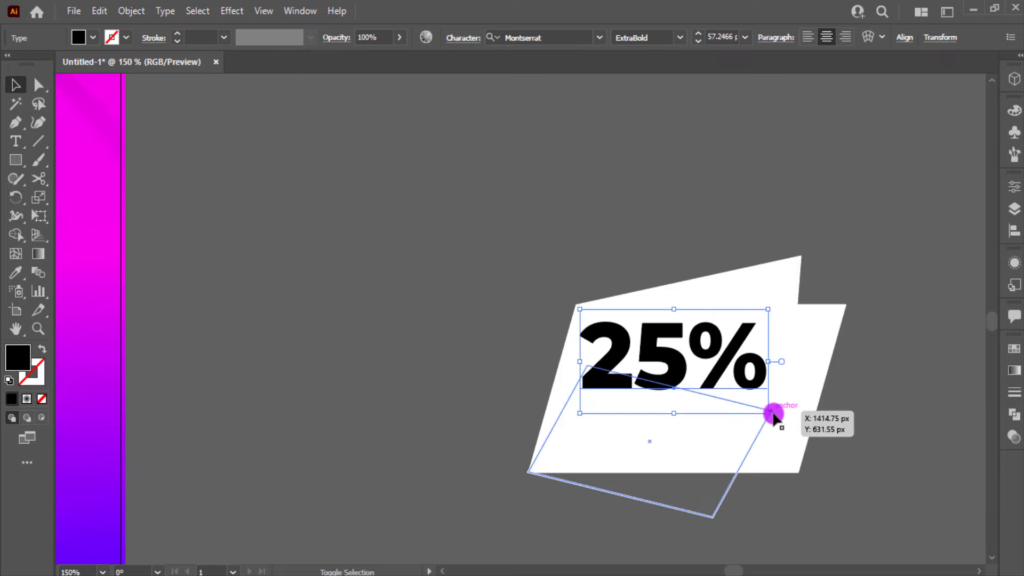
Place a copy of 25% directly below it and retype it as OFF
drag(629, 389, 630, 420)
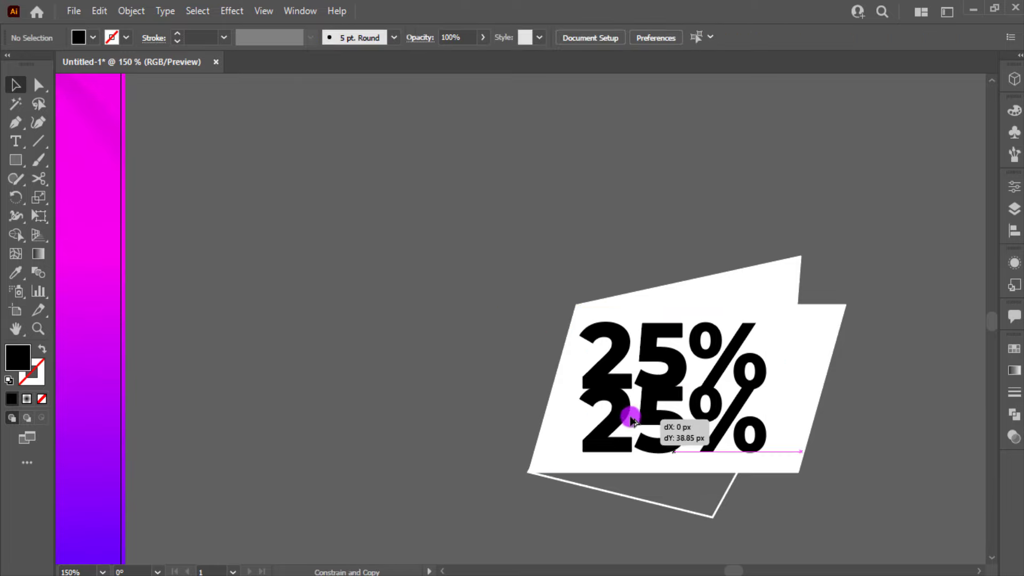
double_click(714, 434)
key(ctrl+a)
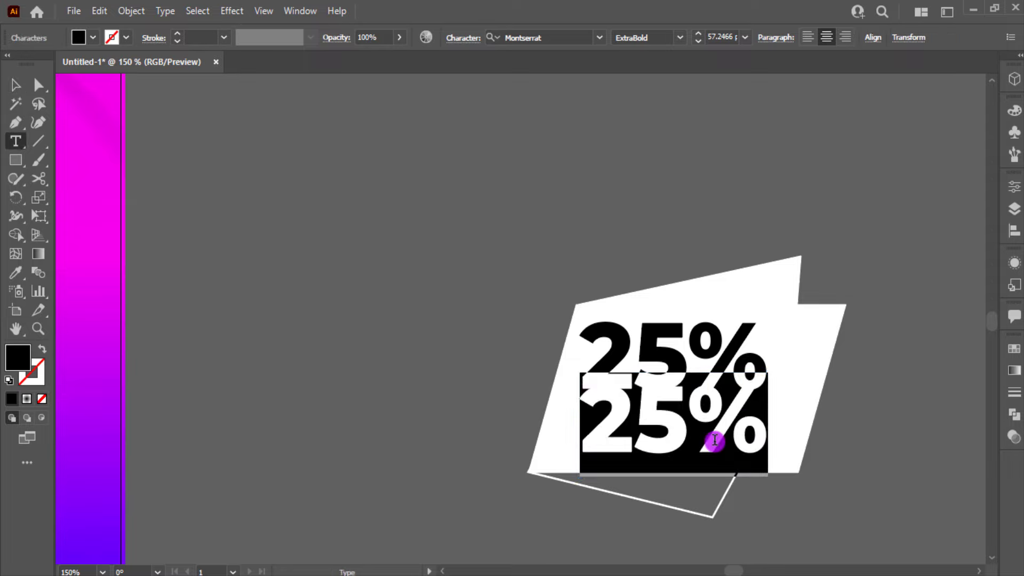
text(OFF)
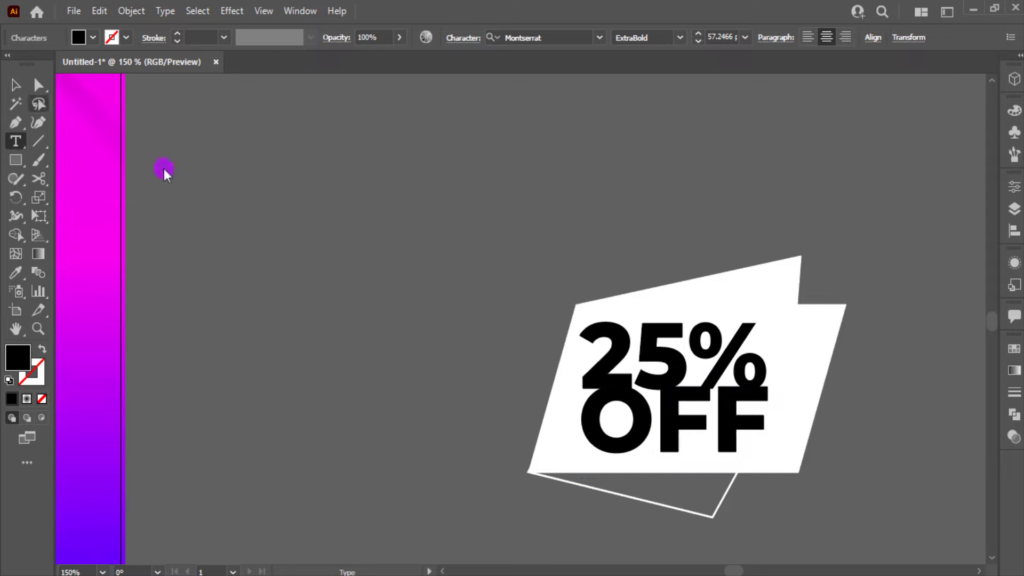
click(6, 88)
Shrink the OFF text and position it beneath 25% on the tag
click(764, 477)
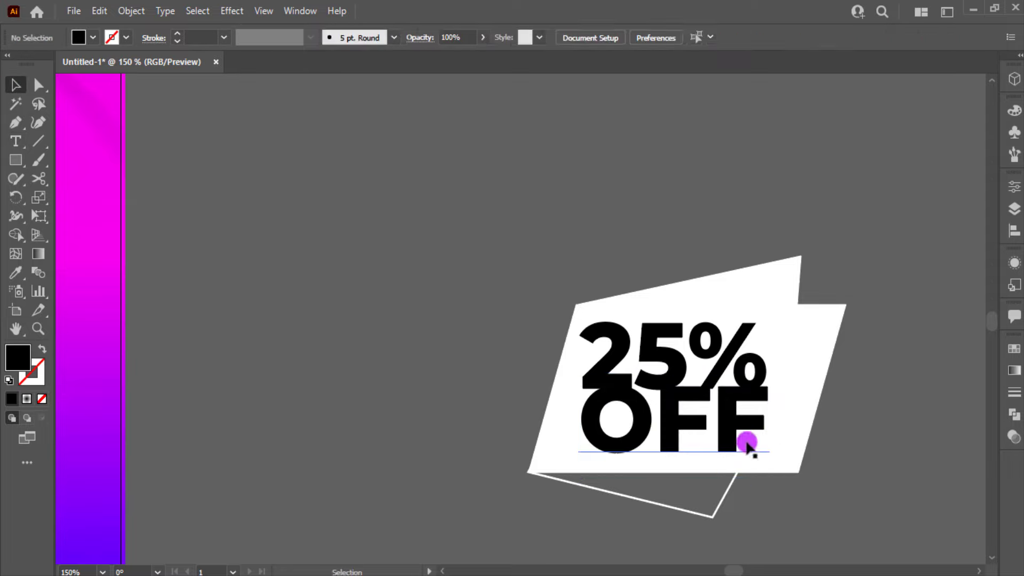
click(747, 441)
drag(769, 476, 676, 453)
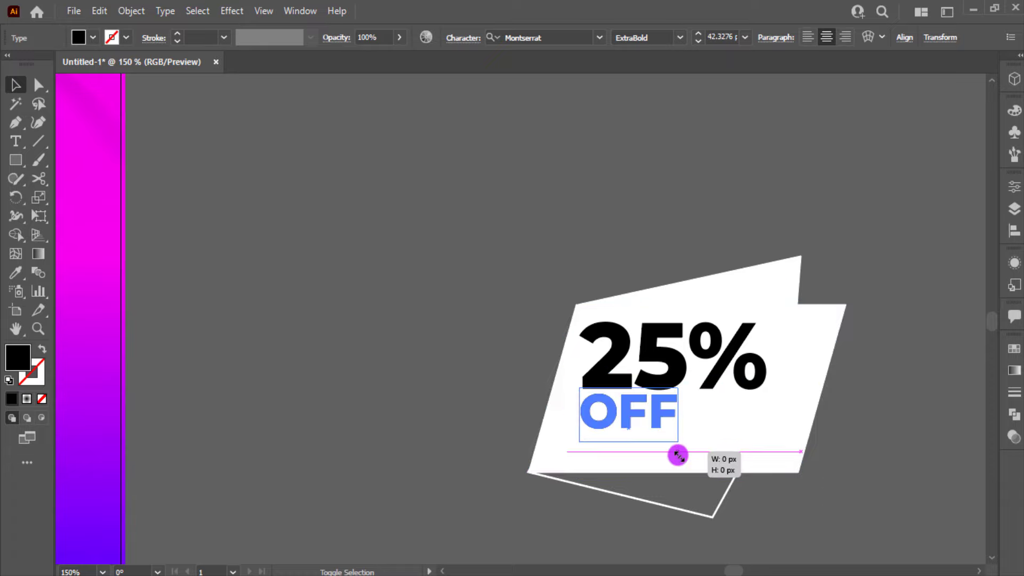
mouse_move(645, 420)
mouse_down()
mouse_move(729, 427)
mouse_move(629, 426)
mouse_move(641, 426)
mouse_up()
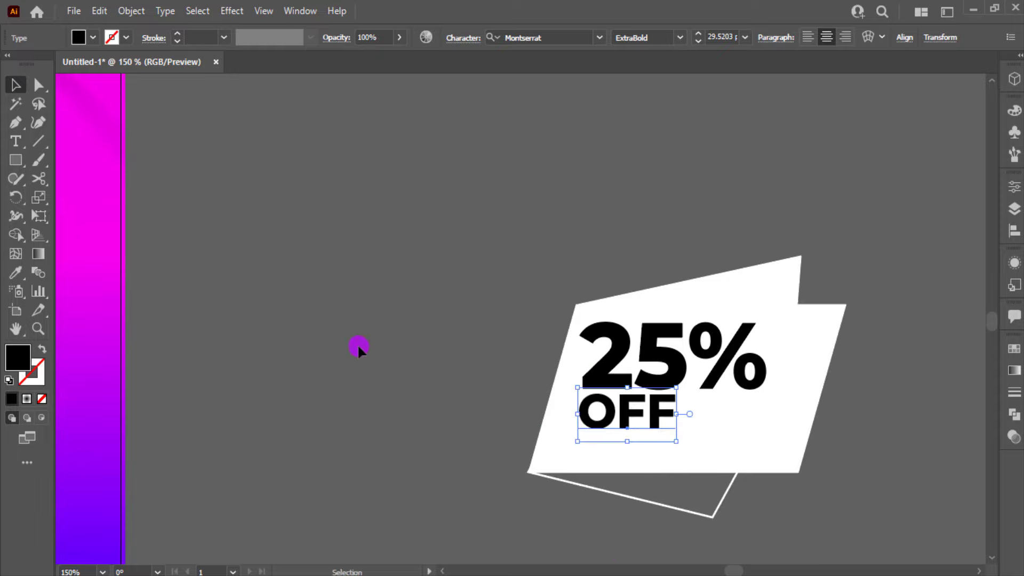
click(357, 345)
Add 'Hurry' text, shrink it, and place it beside OFF on the tag
click(15, 141)
click(197, 187)
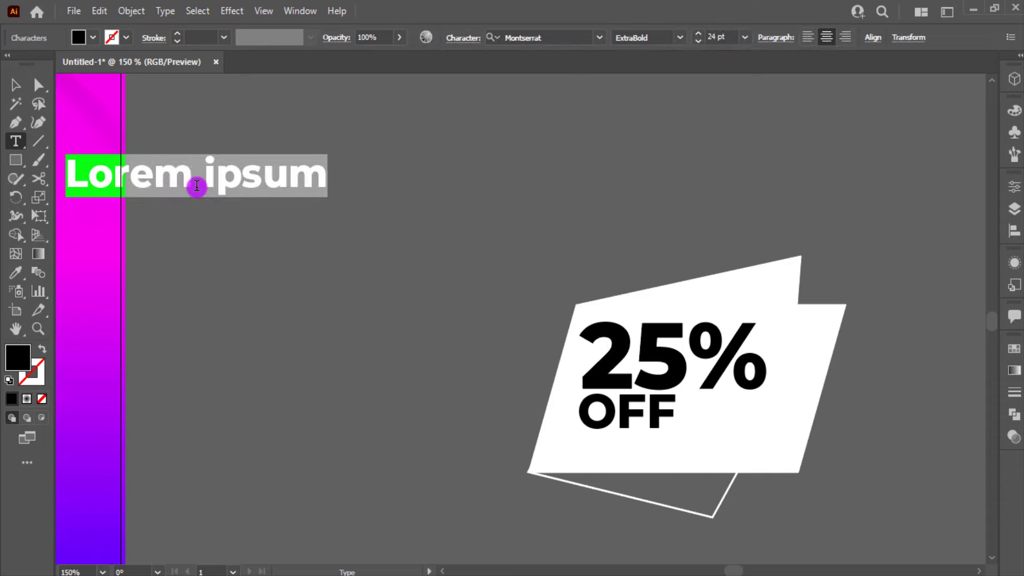
text(Hurr)
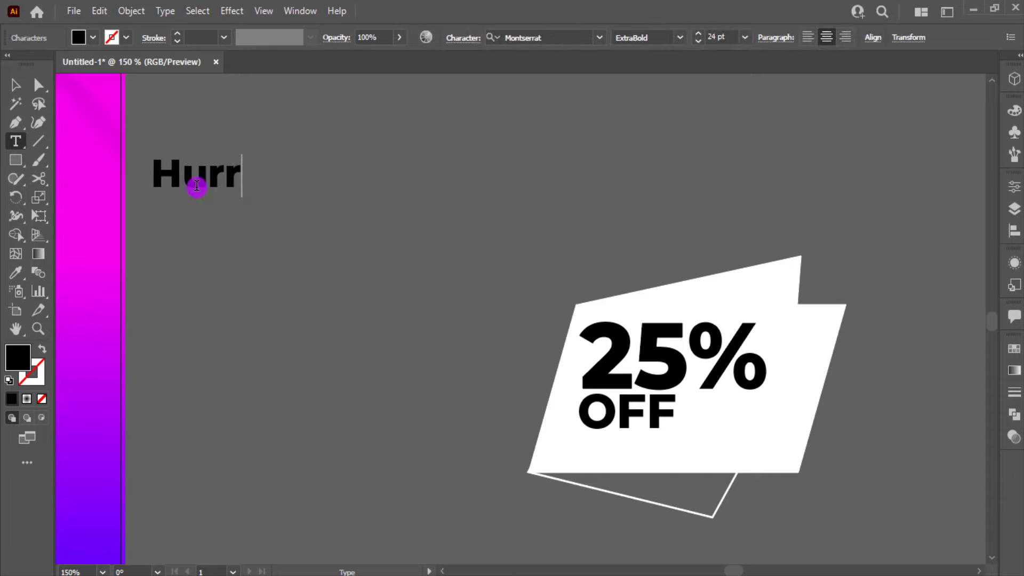
text(y)
click(14, 84)
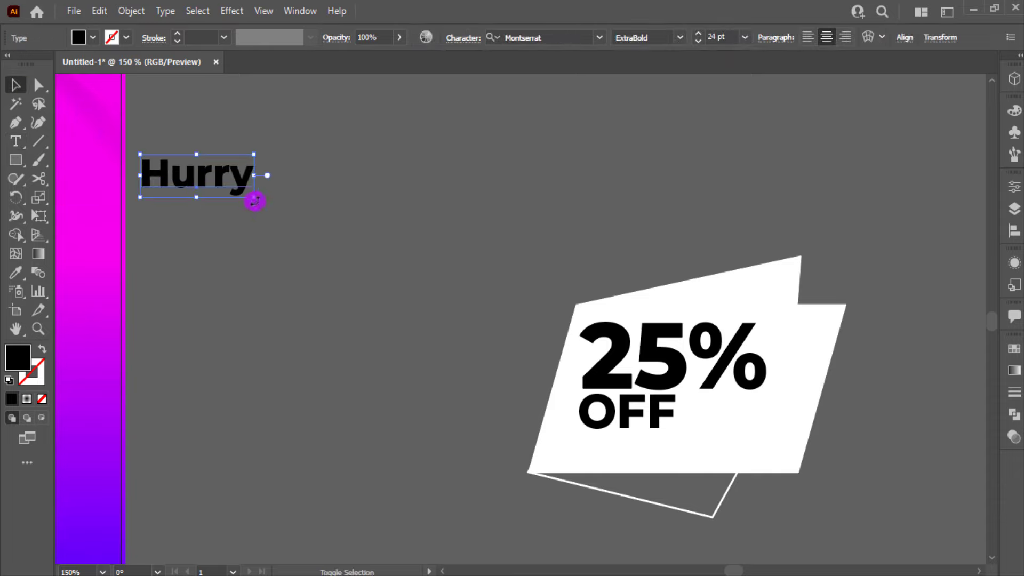
mouse_move(255, 200)
mouse_down()
mouse_move(216, 186)
mouse_move(749, 419)
mouse_move(734, 438)
mouse_up()
click(903, 386)
Retype the duplicated Hurry line below it as 'UP'
double_click(734, 436)
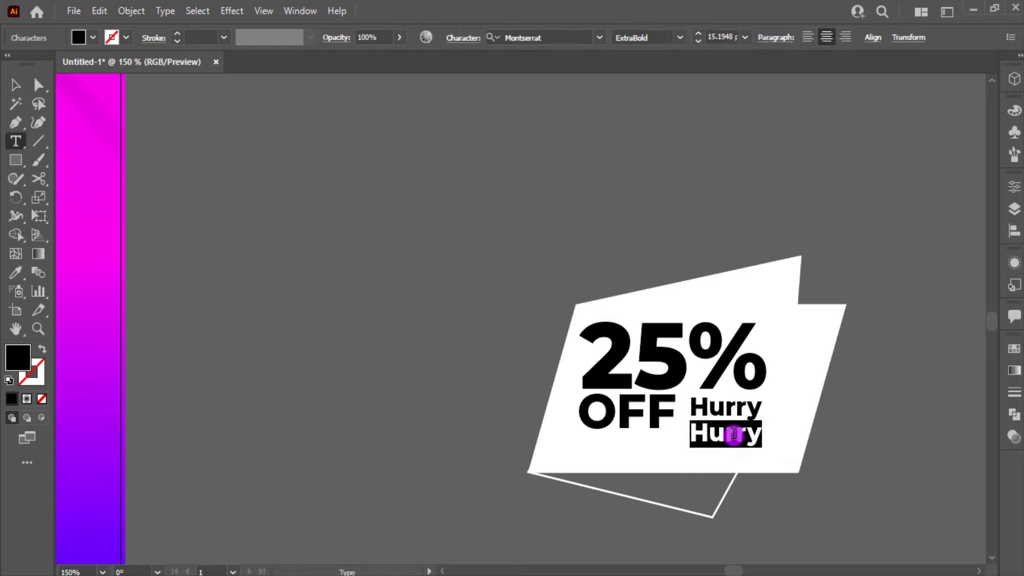
text(UP)
key(Escape)
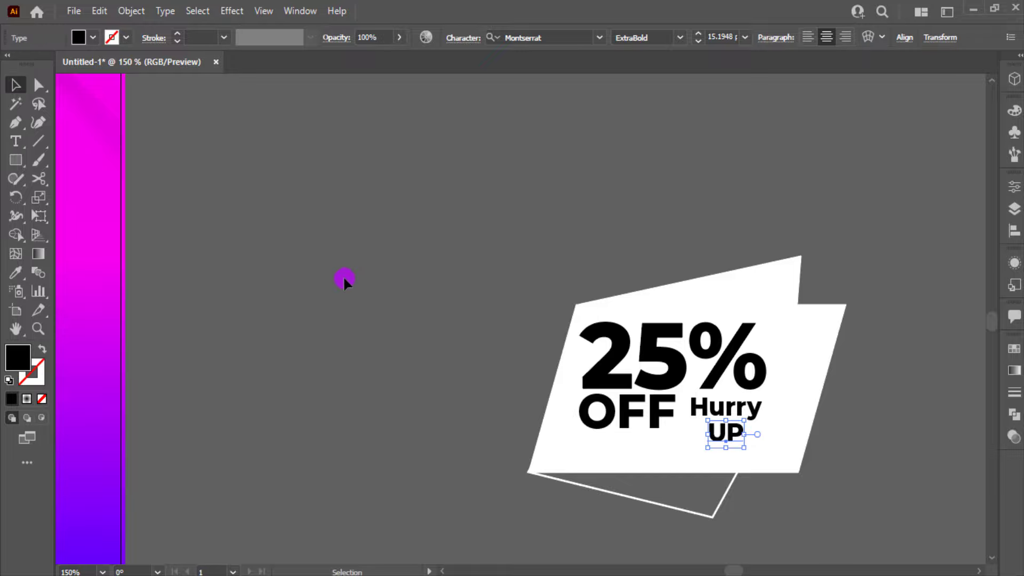
click(344, 275)
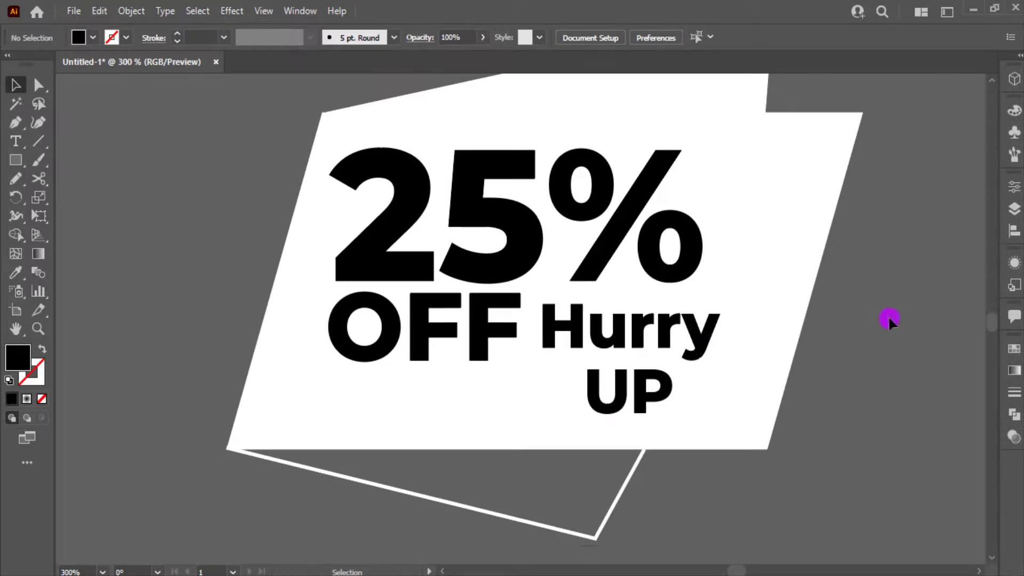
Select the tag and text, then merge the 25% OFF letter regions with Shape Builder
drag(821, 392, 821, 392)
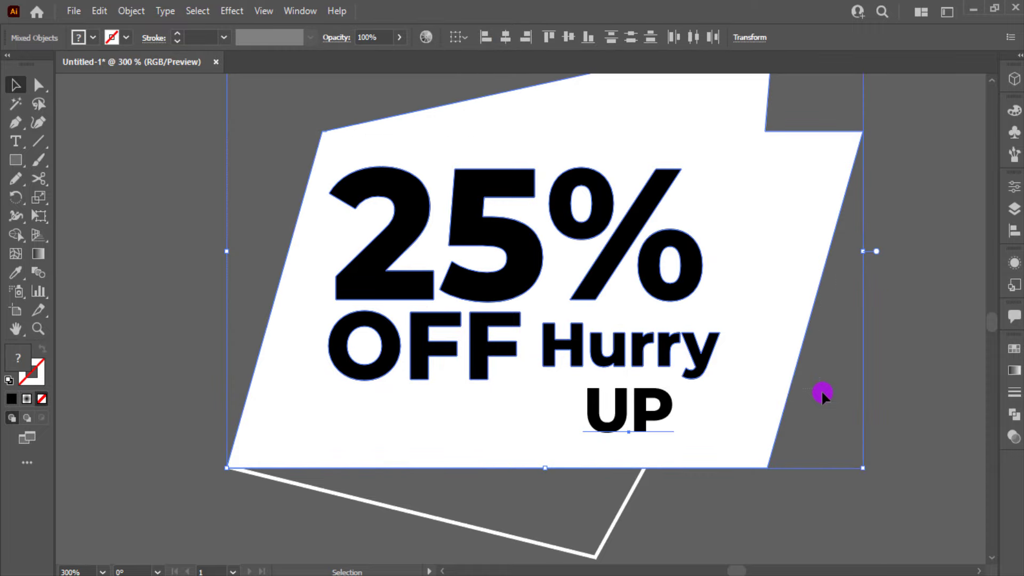
click(20, 239)
mouse_move(393, 229)
mouse_down()
mouse_move(584, 226)
mouse_move(647, 258)
mouse_up()
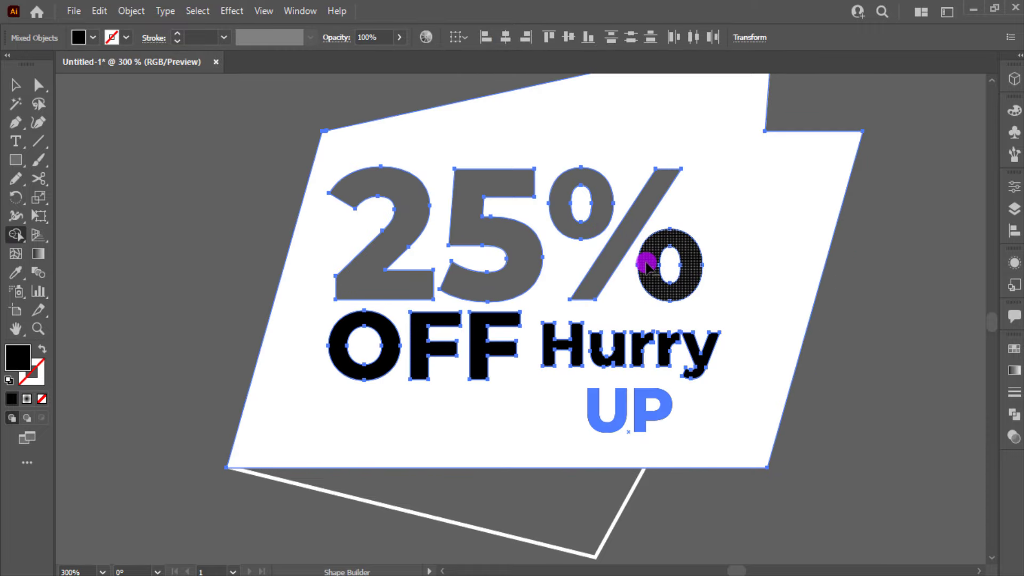
alt+click(643, 392)
key(ctrl+z)
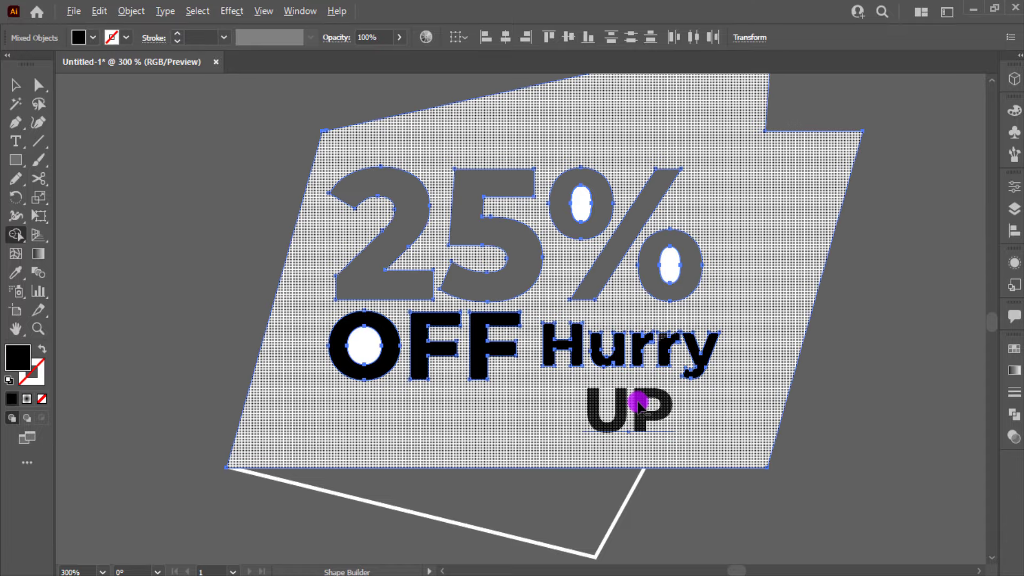
alt+click(640, 403)
key(ctrl+z)
mouse_move(663, 350)
mouse_down()
mouse_move(703, 362)
mouse_move(373, 343)
mouse_up()
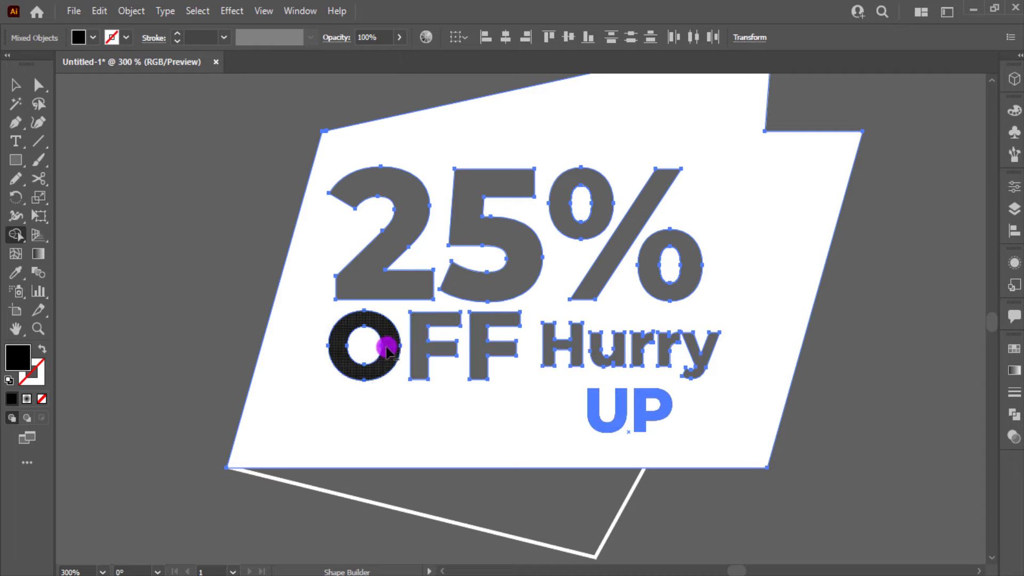
Convert UP to outlines and knock the UP letters out of the tag with Shape Builder
key(v)
click(655, 421)
right_click(647, 419)
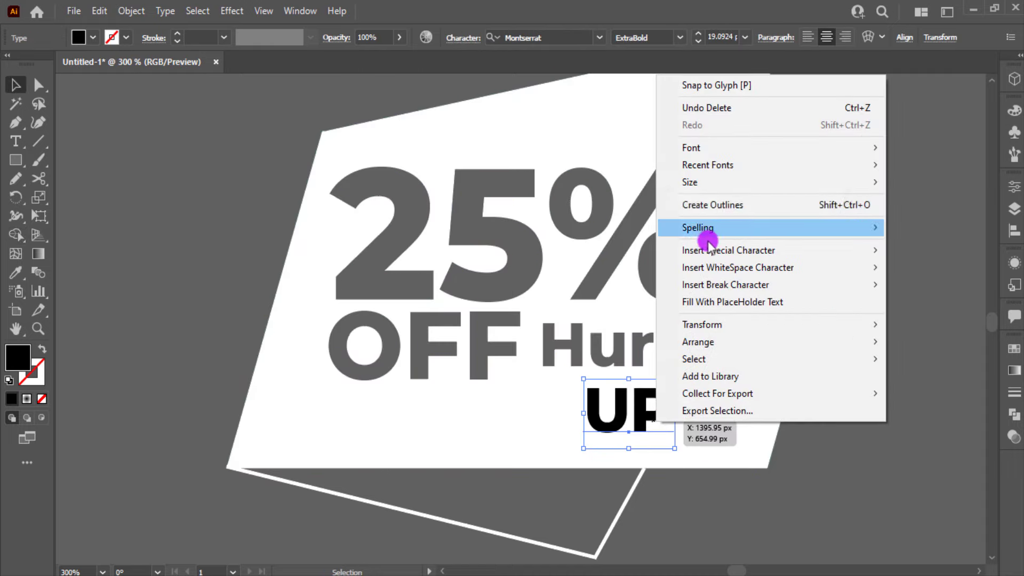
click(709, 205)
key(ctrl+a)
click(15, 234)
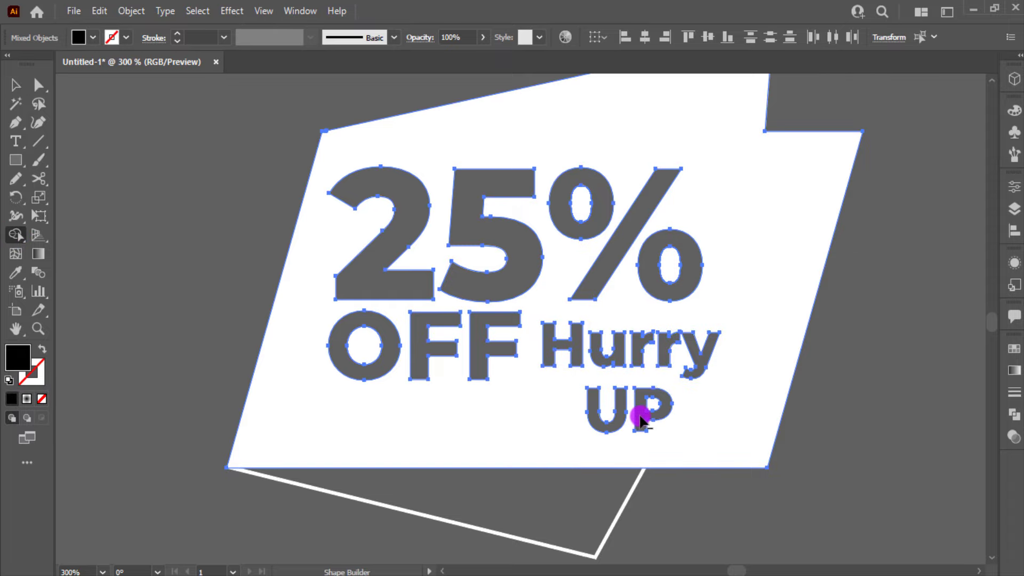
click(641, 418)
key(v)
click(857, 445)
alt+scroll(856, 444, down, 2)
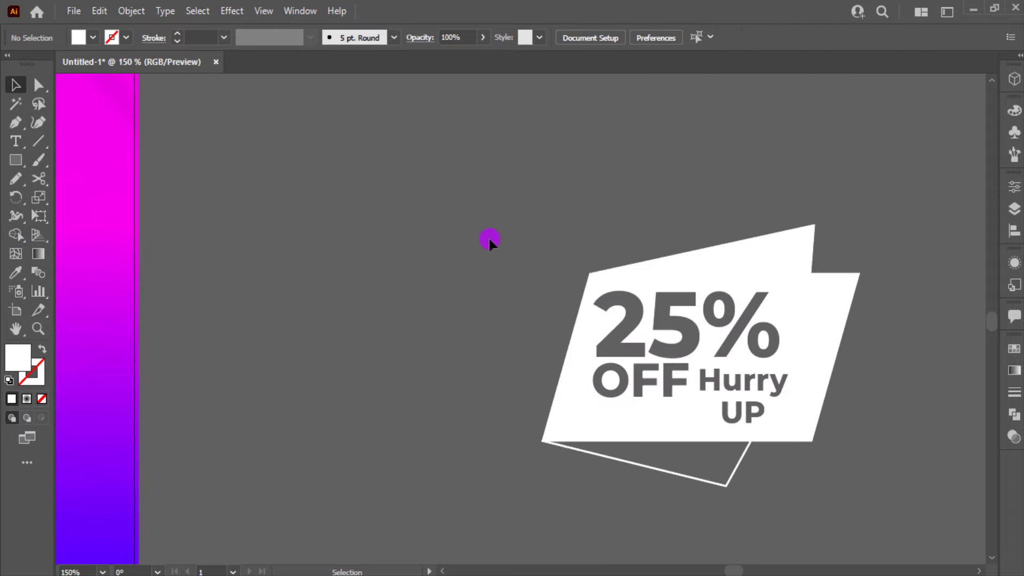
Shift the earbuds image and its shadow slightly to the left
drag(489, 241, 891, 517)
alt+scroll(787, 496, down, 2)
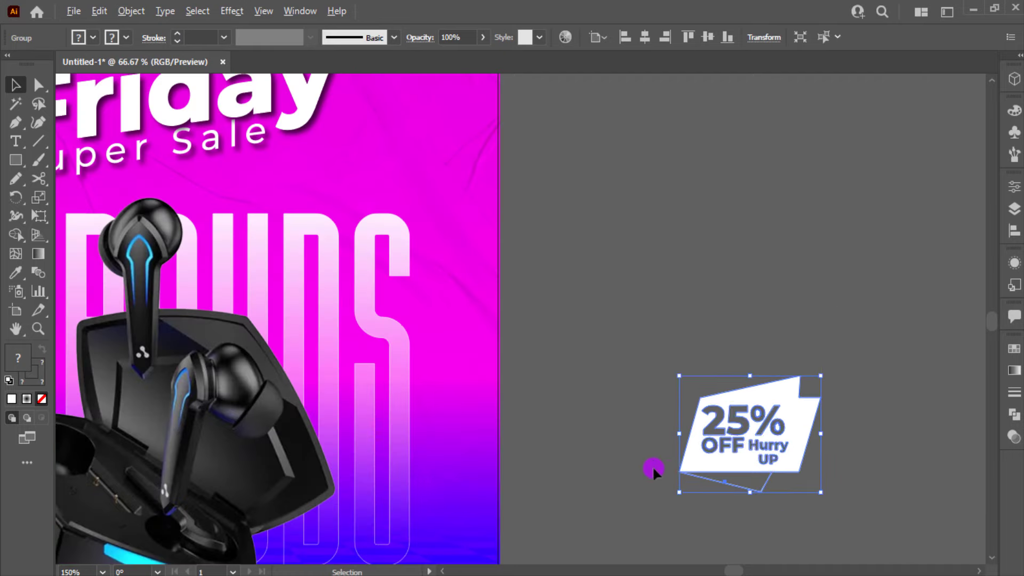
scroll(652, 465, down, 3)
scroll(651, 465, left, 2)
click(331, 406)
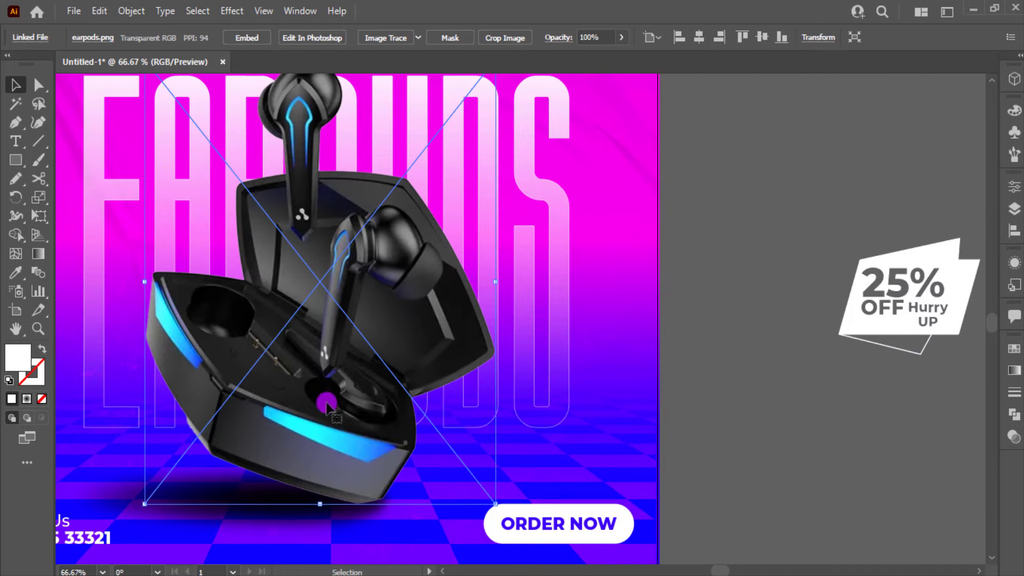
shift+click(304, 521)
drag(329, 467, 316, 467)
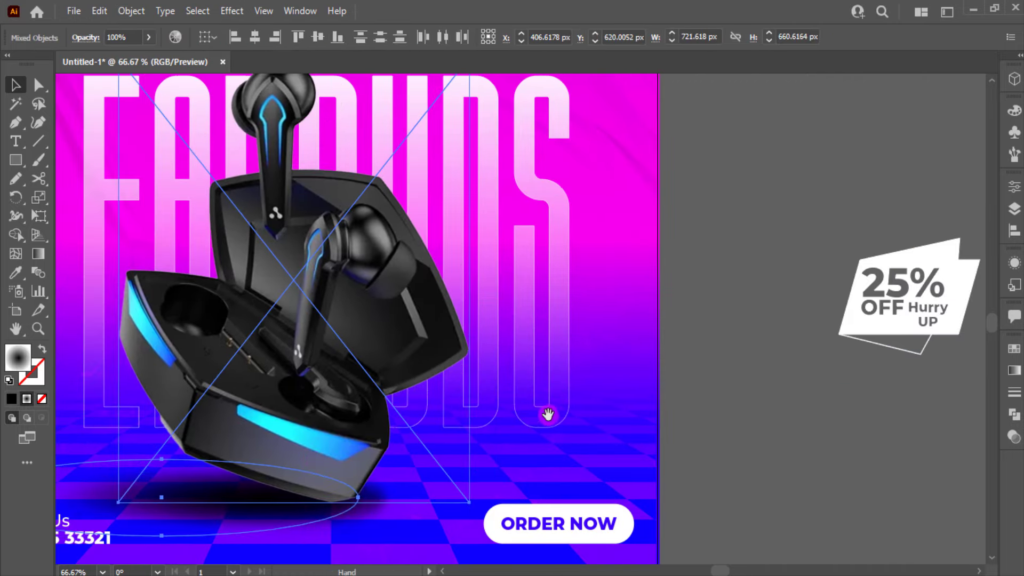
scroll(617, 418, left, 2)
scroll(619, 421, down, 2)
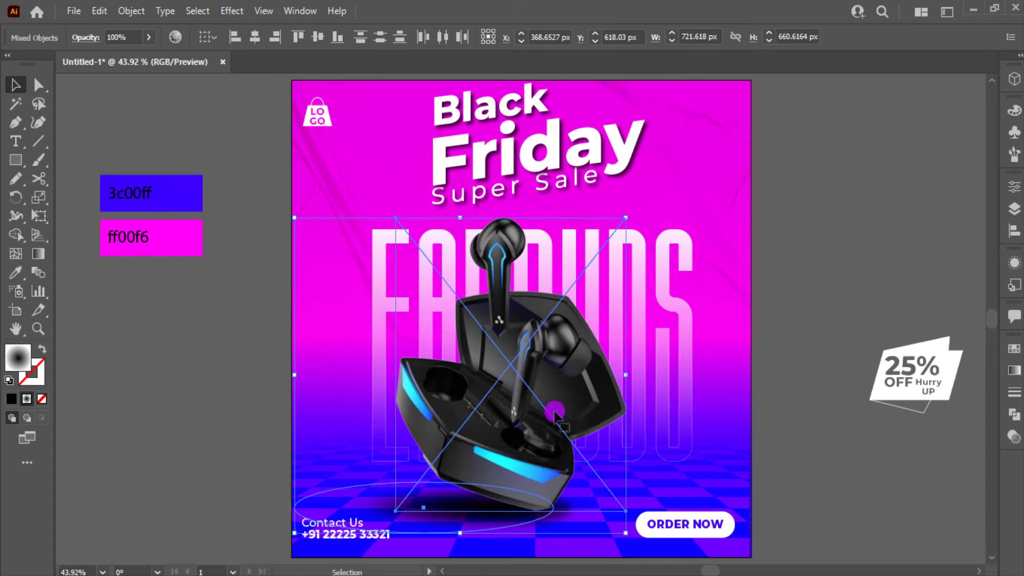
Nudge the ellipse shadow under the earbuds slightly right
shift+click(540, 411)
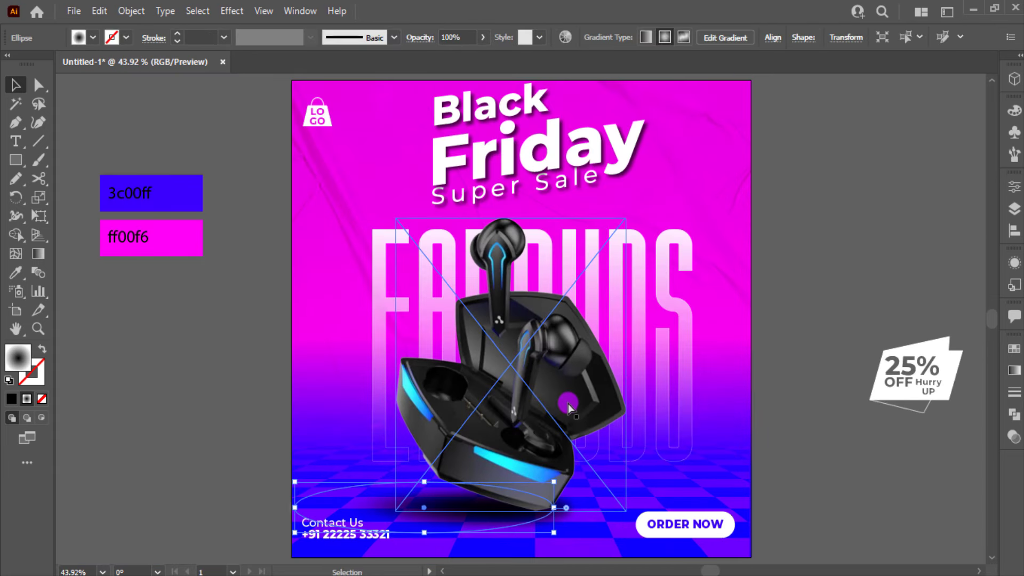
key(Right)
key(Right)
key(Right)
key(Right)
click(799, 418)
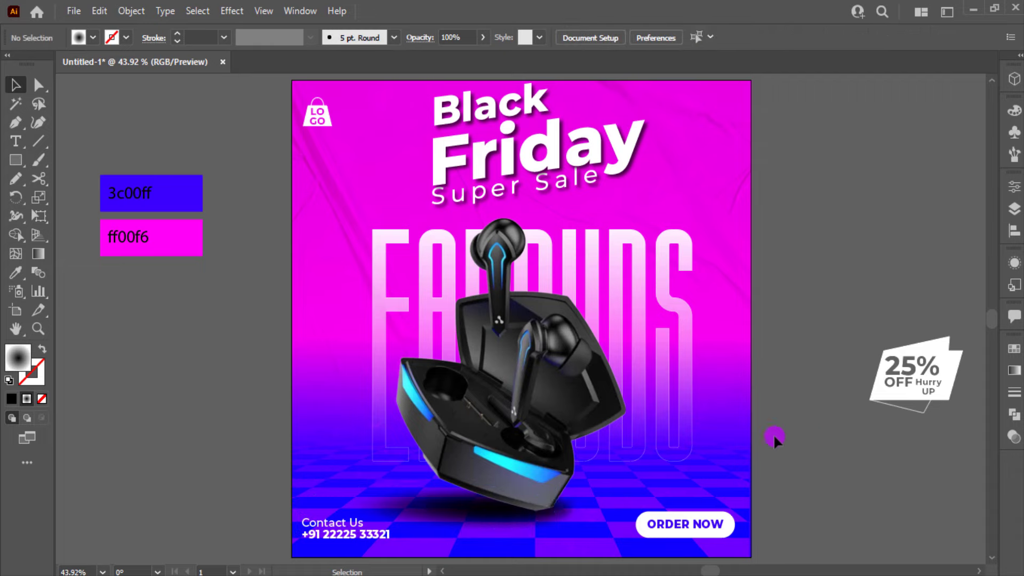
key(ctrl+z)
click(811, 484)
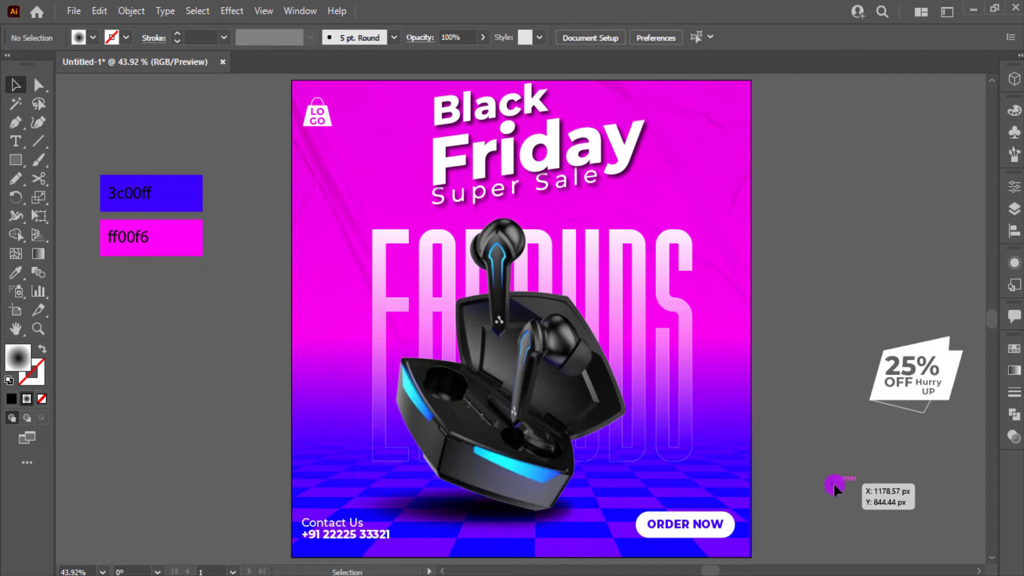
key(ctrl+z)
key(ctrl+z)
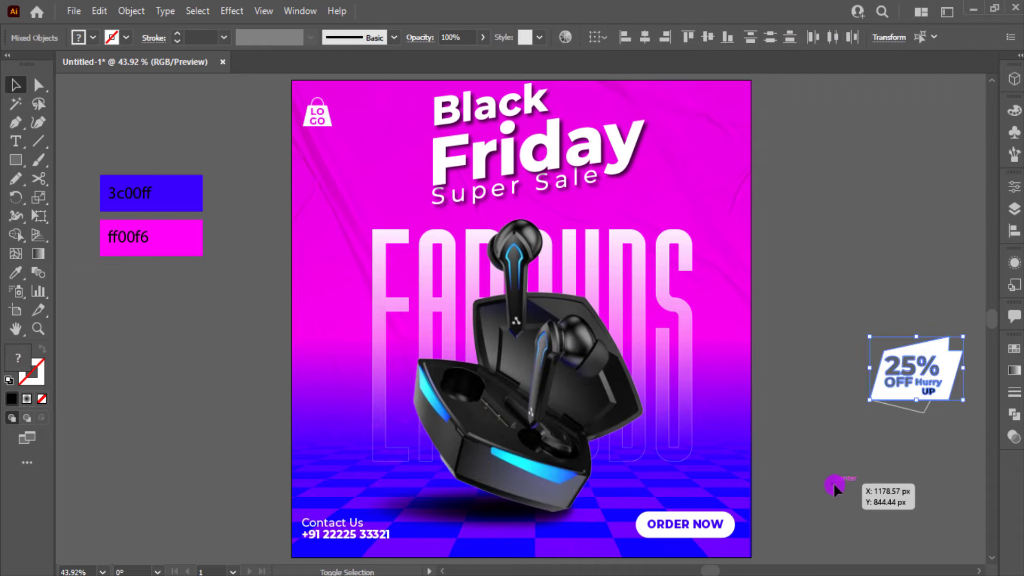
Select all parts of the 25% OFF tag and move it onto the poster beside the earbuds
click(833, 482)
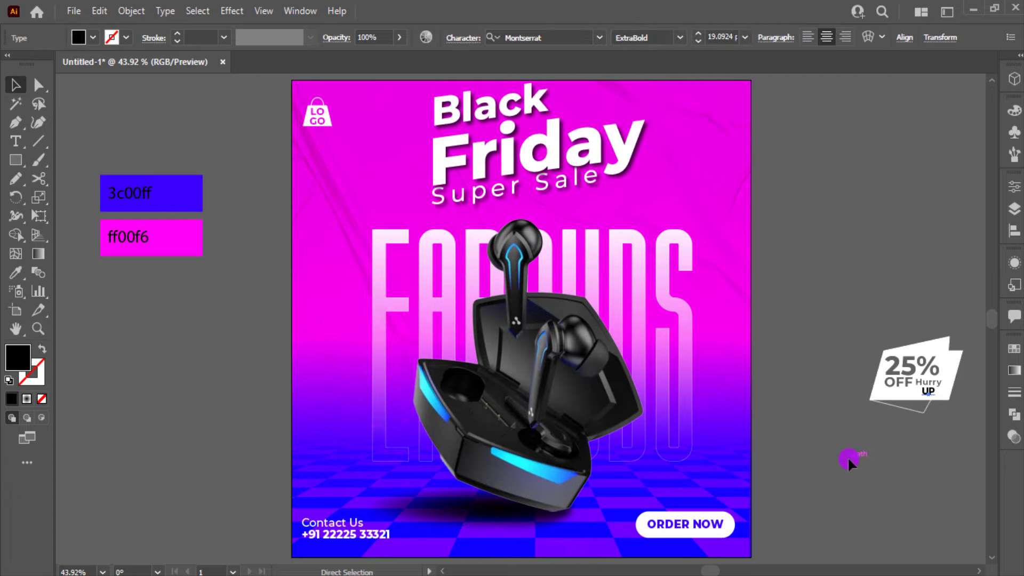
key(ctrl+z)
click(859, 435)
key(ctrl+z)
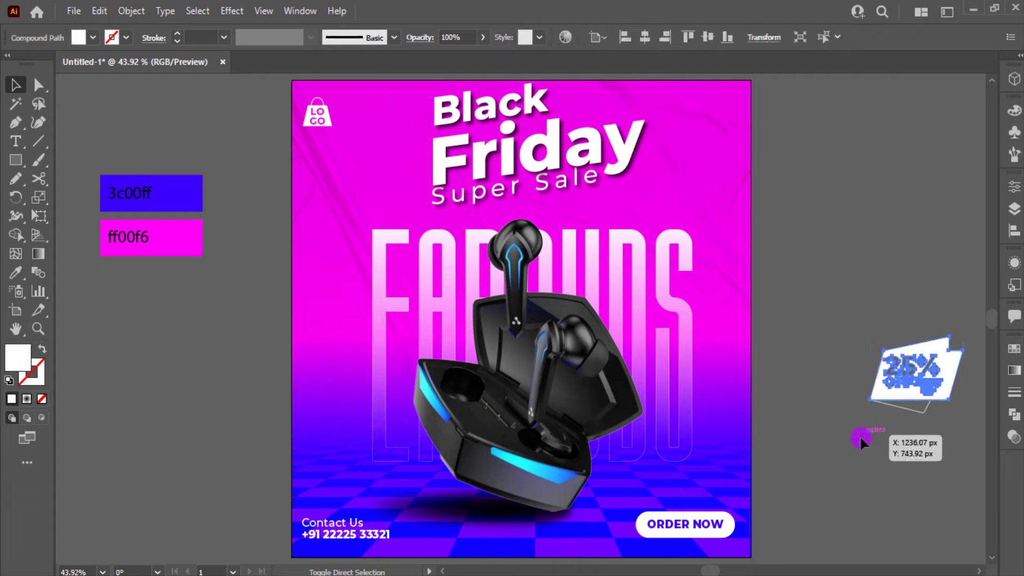
click(859, 435)
drag(855, 335, 959, 427)
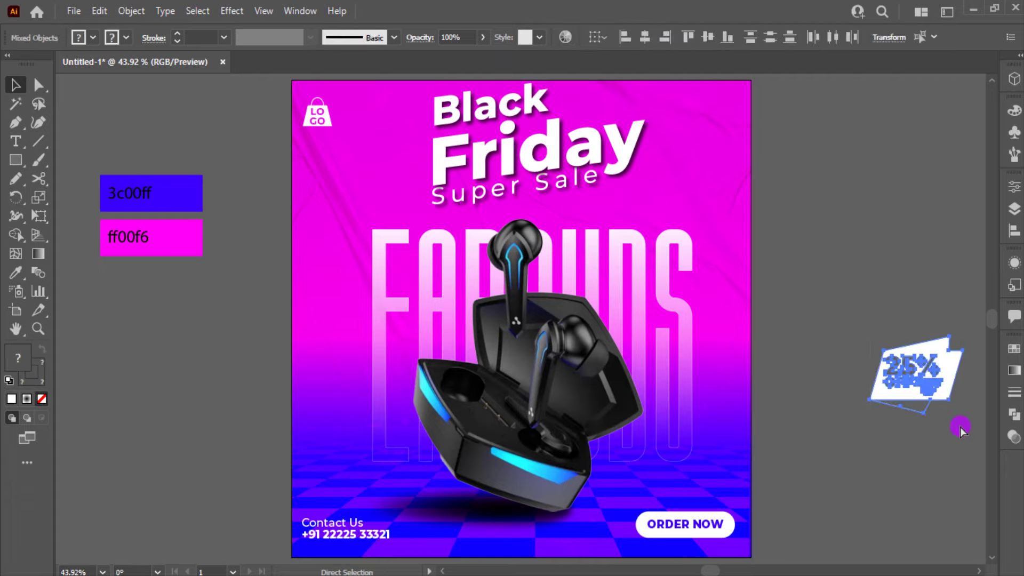
key(v)
drag(897, 363, 677, 339)
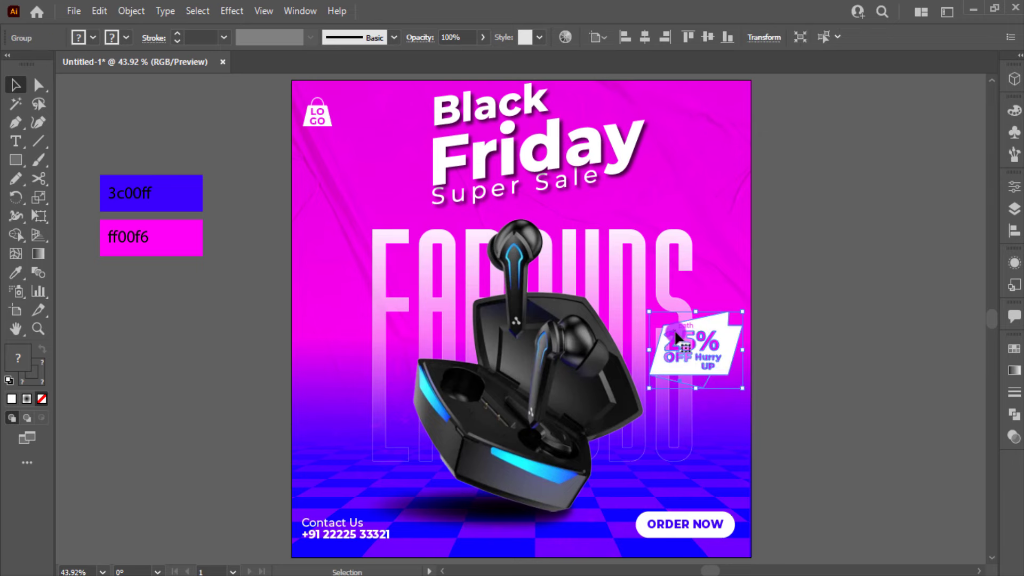
Apply a Multiply drop shadow to the tag: 70% opacity, 2 px X/Y offsets, 5 px blur
click(232, 11)
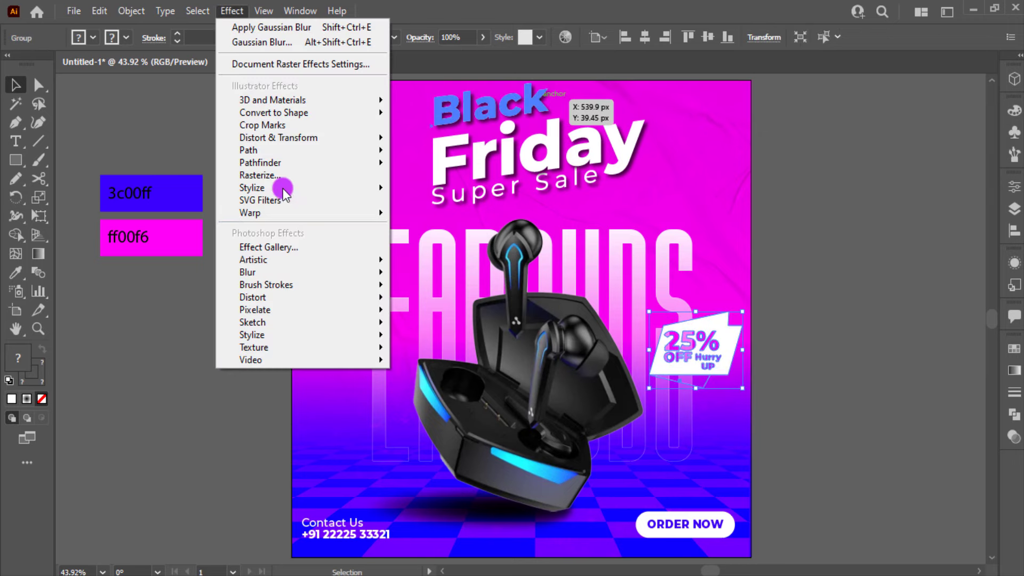
mouse_move(251, 187)
click(405, 187)
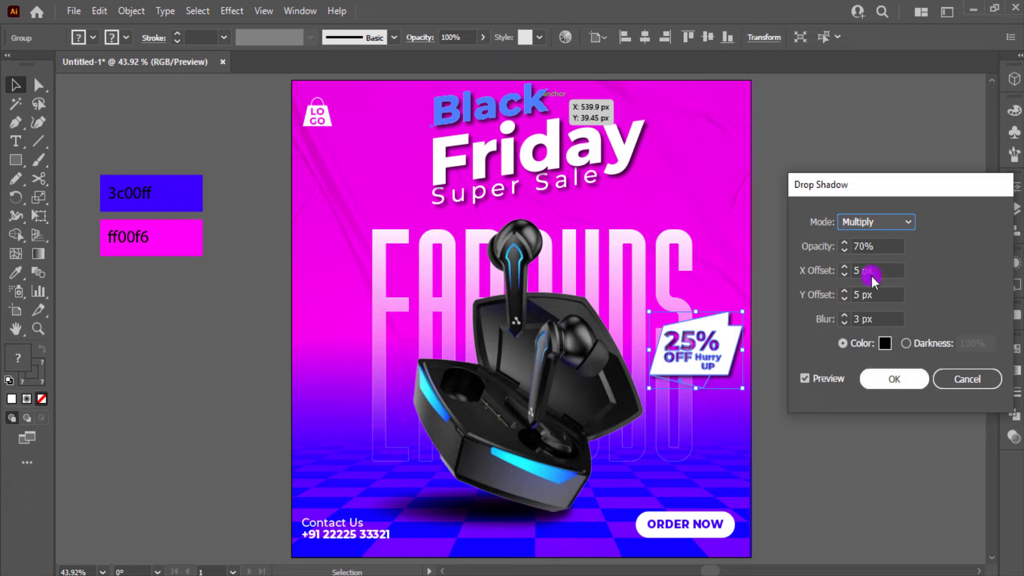
click(871, 274)
click(877, 318)
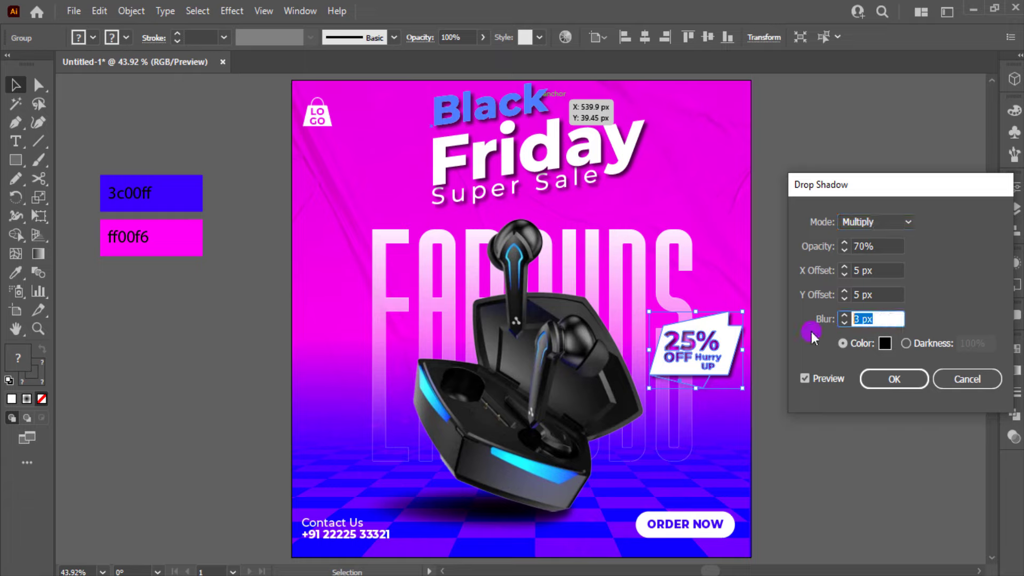
text(5)
click(883, 271)
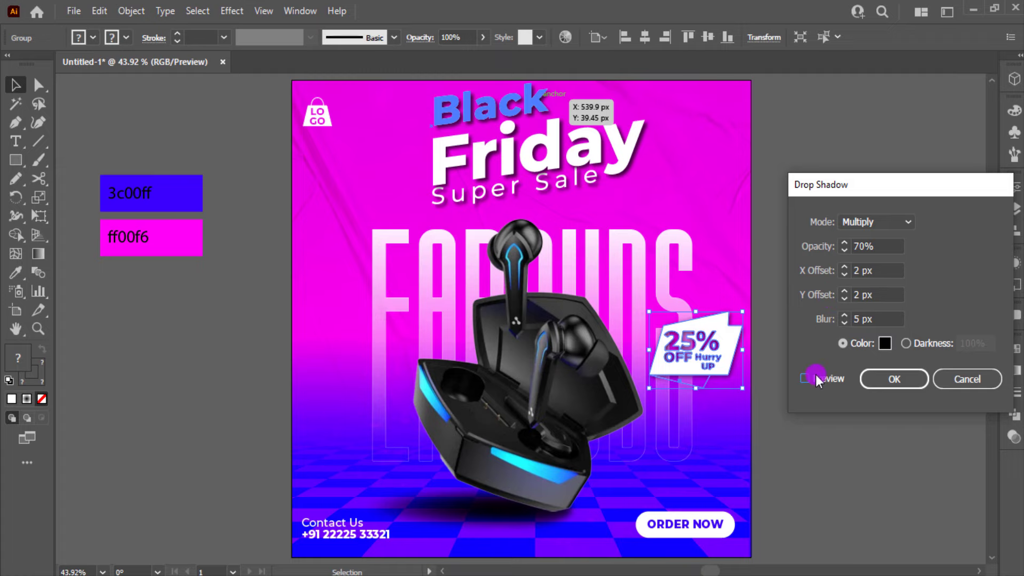
click(876, 378)
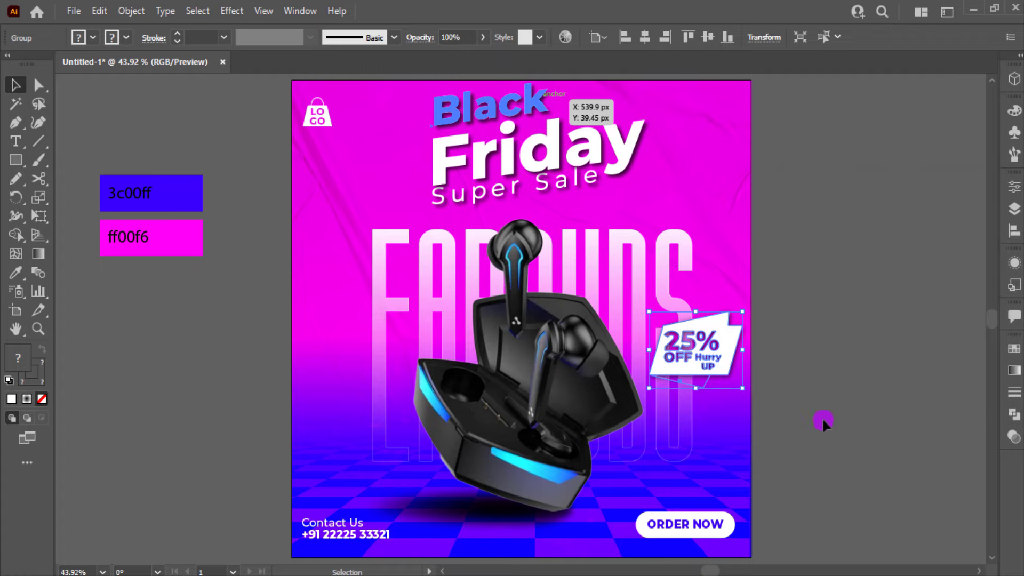
click(808, 361)
scroll(809, 362, up, 2)
drag(787, 382, 856, 318)
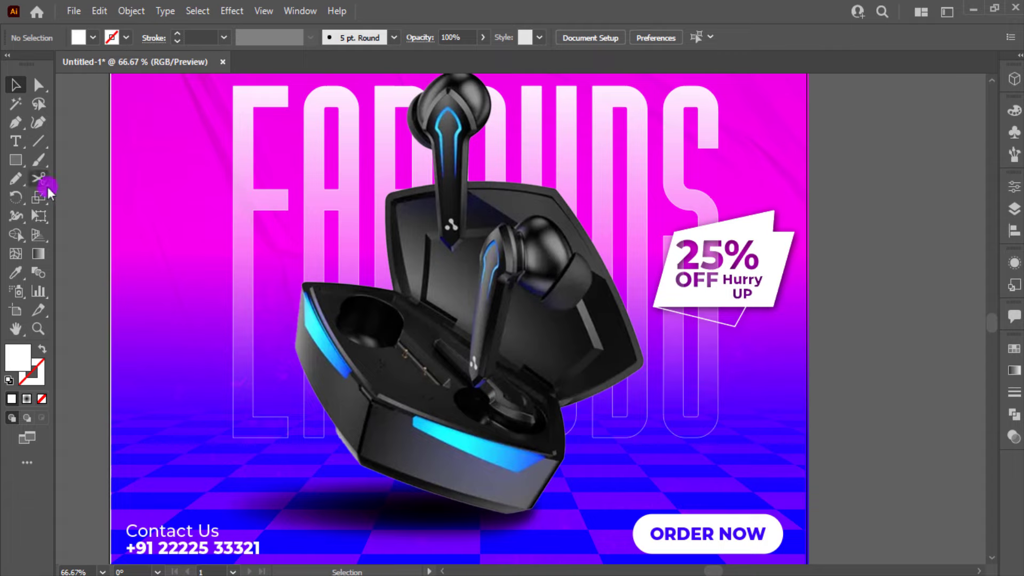
Draw a freehand loop below the tag, styled as a white 2 pt stroke with 7 pt dashes
click(16, 179)
mouse_move(585, 458)
mouse_down()
mouse_move(769, 376)
mouse_move(767, 337)
mouse_up()
key(shift+x)
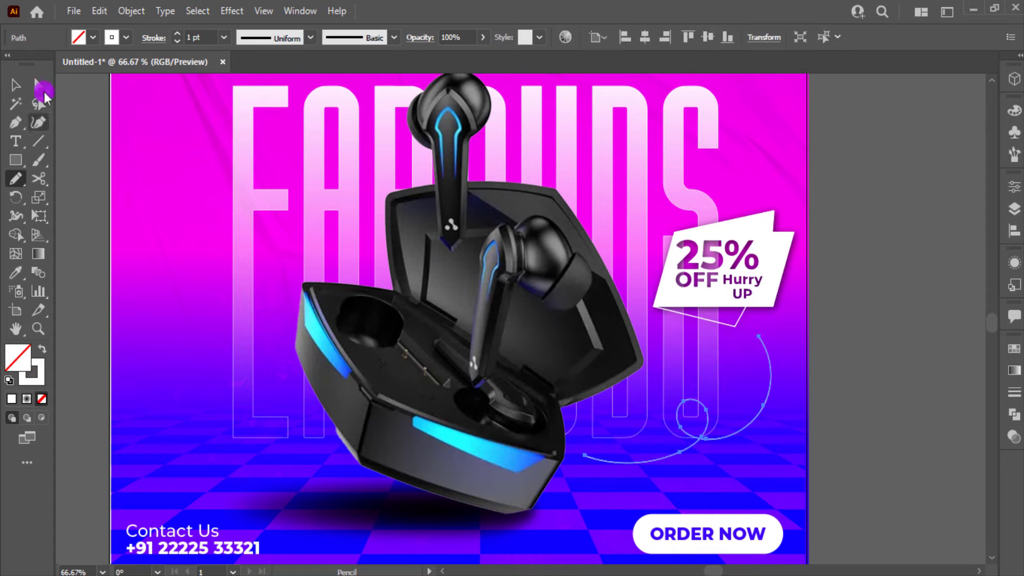
click(16, 84)
click(151, 37)
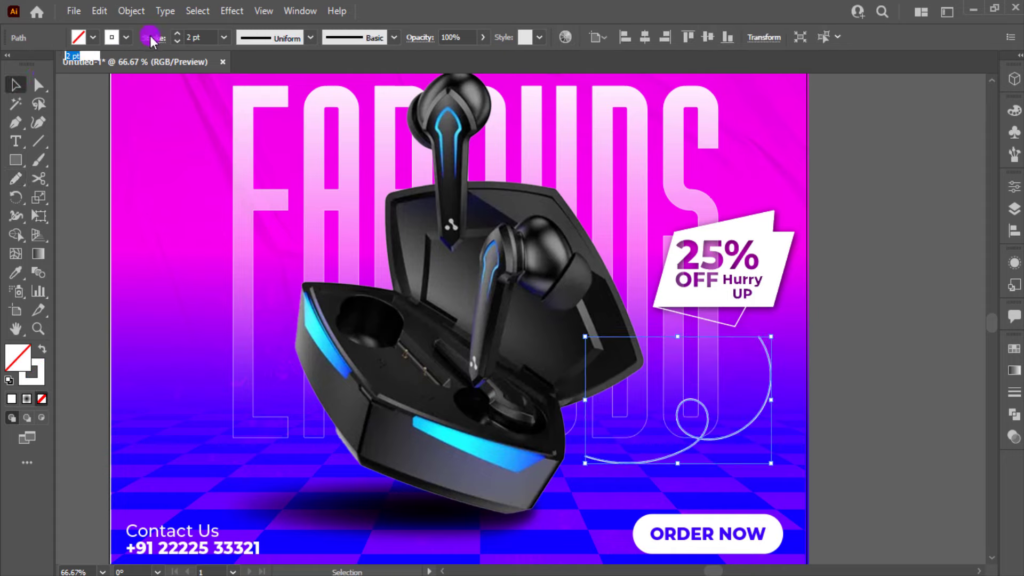
click(12, 145)
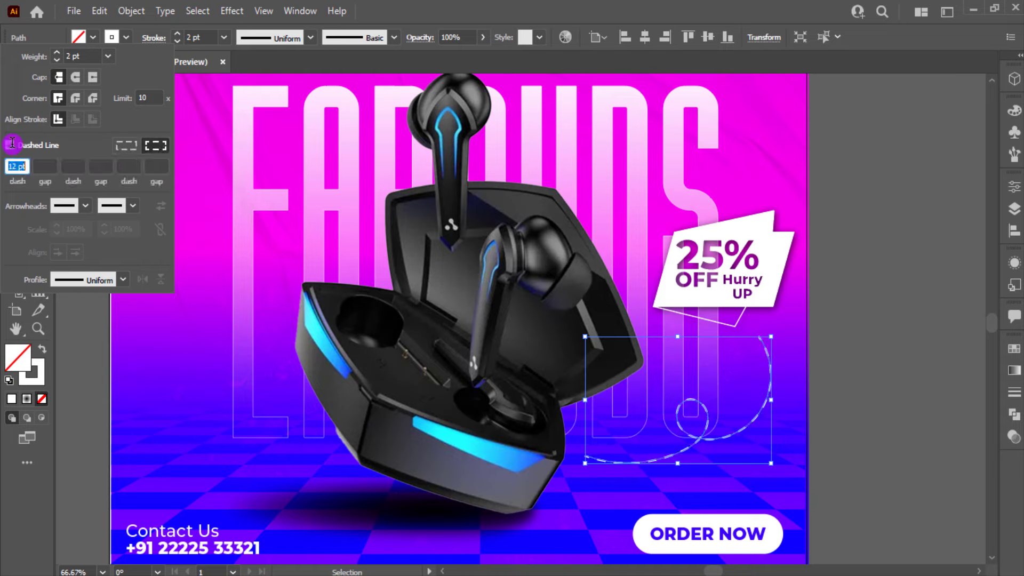
key(Down)
key(Down)
key(Down)
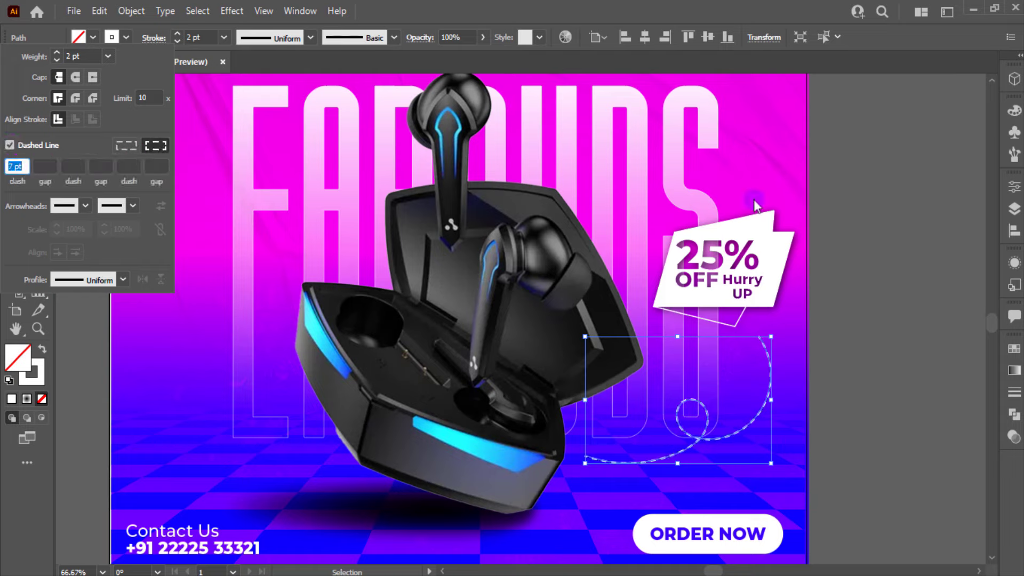
click(754, 205)
Create a solid white triangle using the Star tool with 3 points
drag(16, 160, 88, 237)
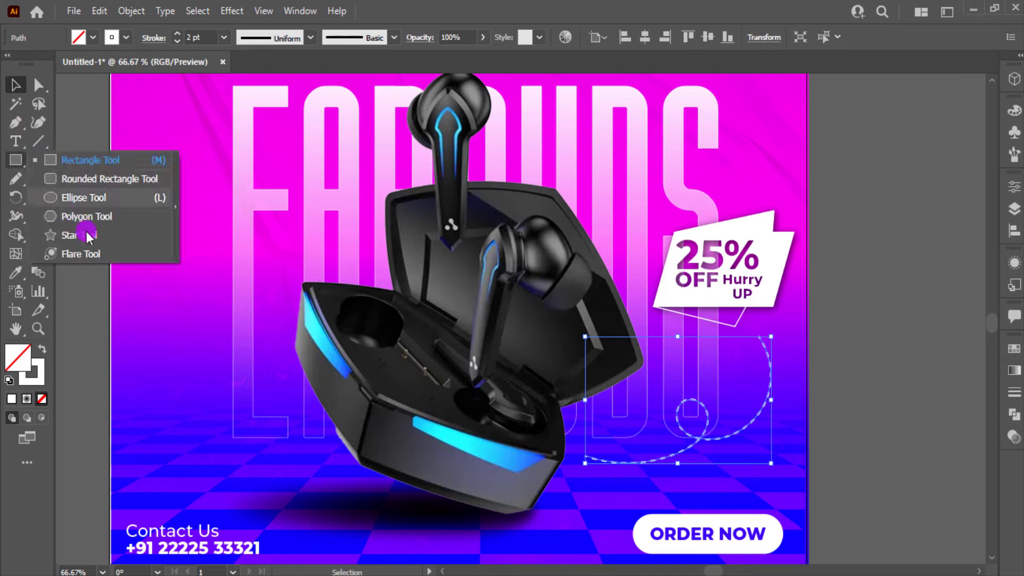
click(88, 237)
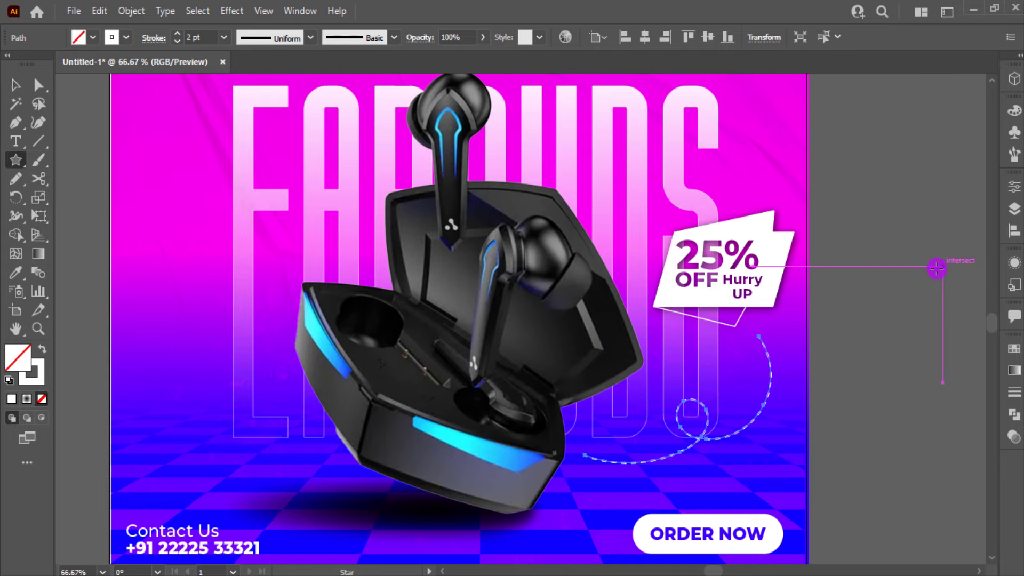
click(936, 268)
text(3)
click(477, 345)
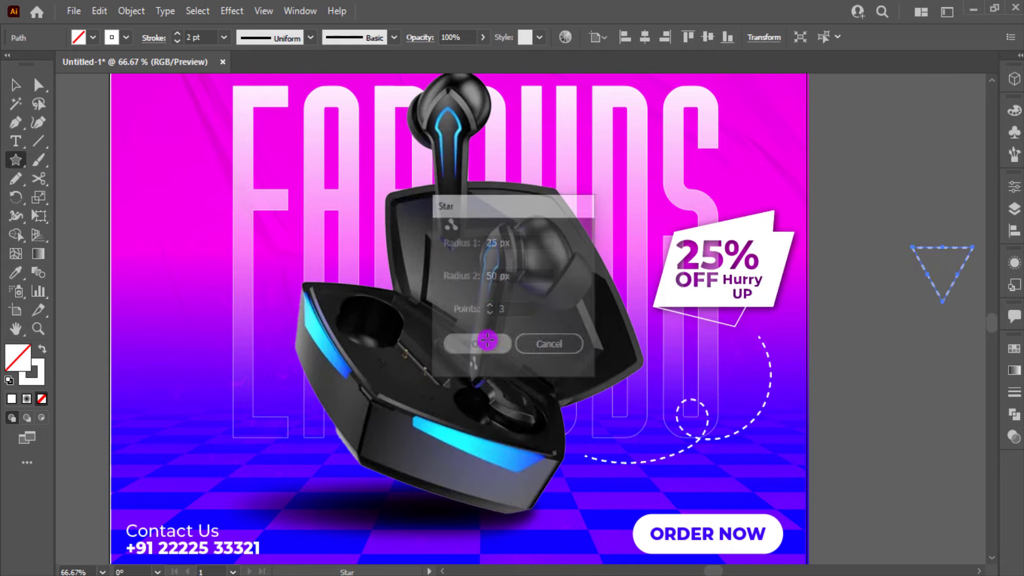
key(shift+x)
Rotate the triangle to point right, shrink it, and cap the dashed curve's end
click(16, 84)
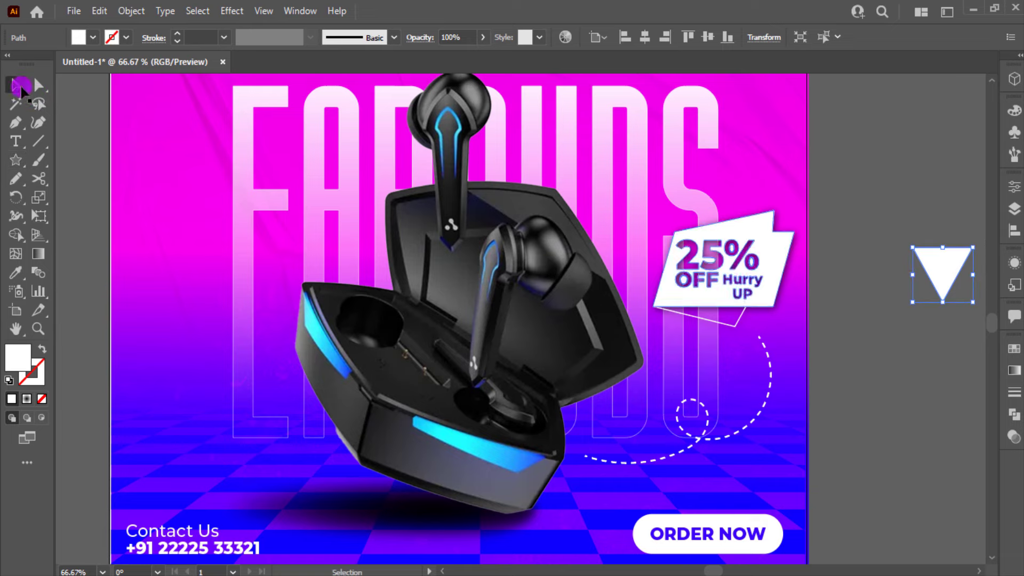
mouse_move(978, 240)
mouse_down()
mouse_move(929, 332)
mouse_move(936, 272)
mouse_move(761, 337)
mouse_up()
click(953, 277)
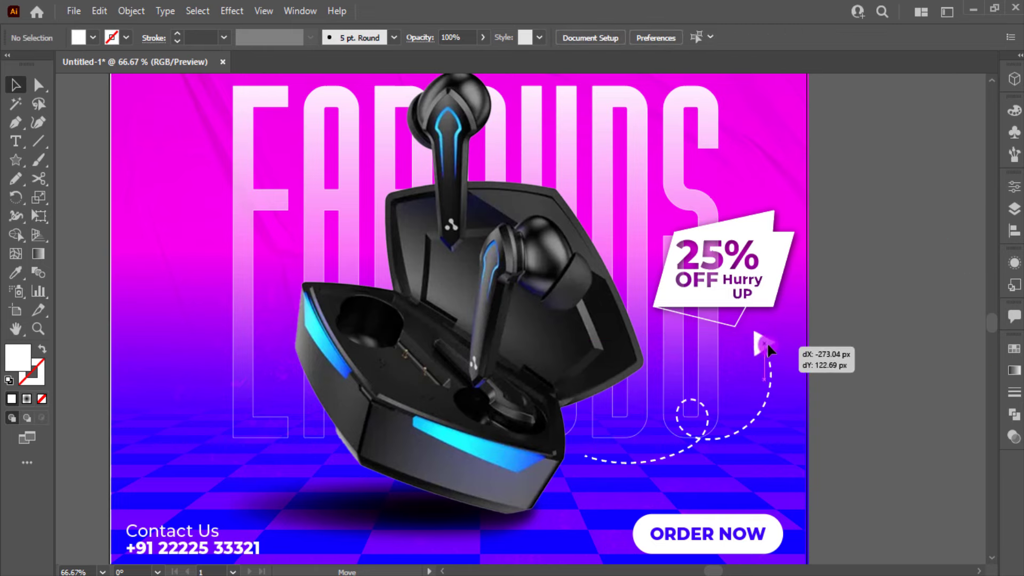
click(808, 372)
key(ctrl+0)
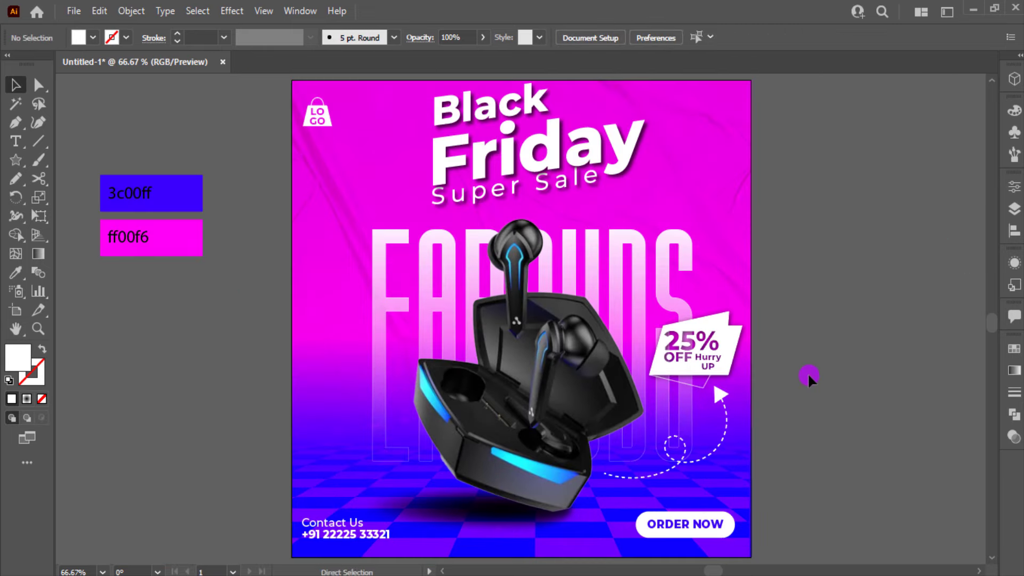